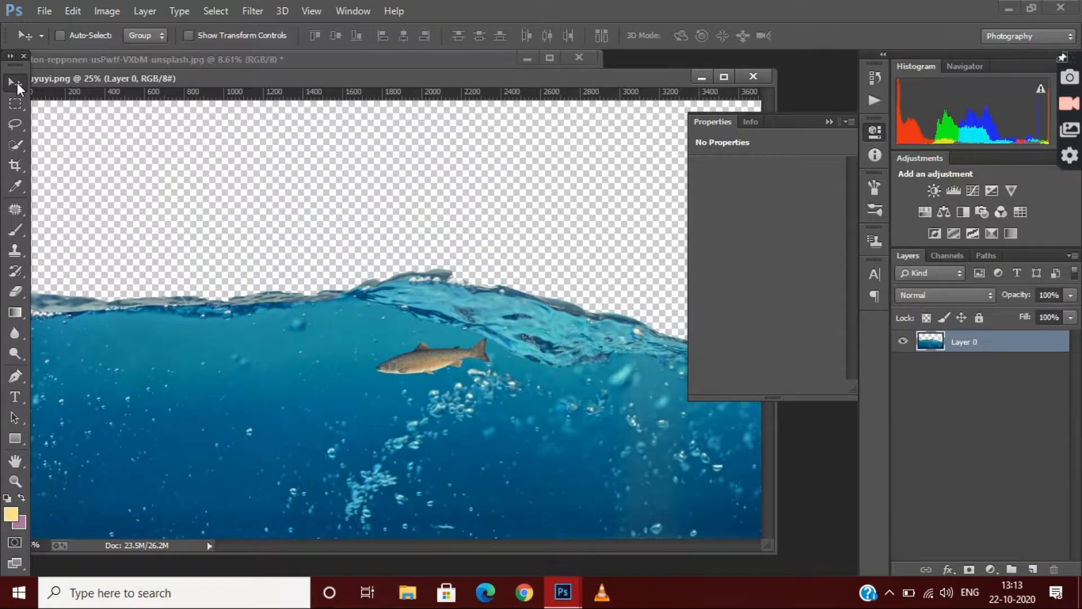
Step: Copy the water layer into the night-sky photo, mirror it horizontally and stretch it across the photo's lower part
drag(57, 79, 329, 249)
drag(486, 514, 316, 347)
key(ctrl+t)
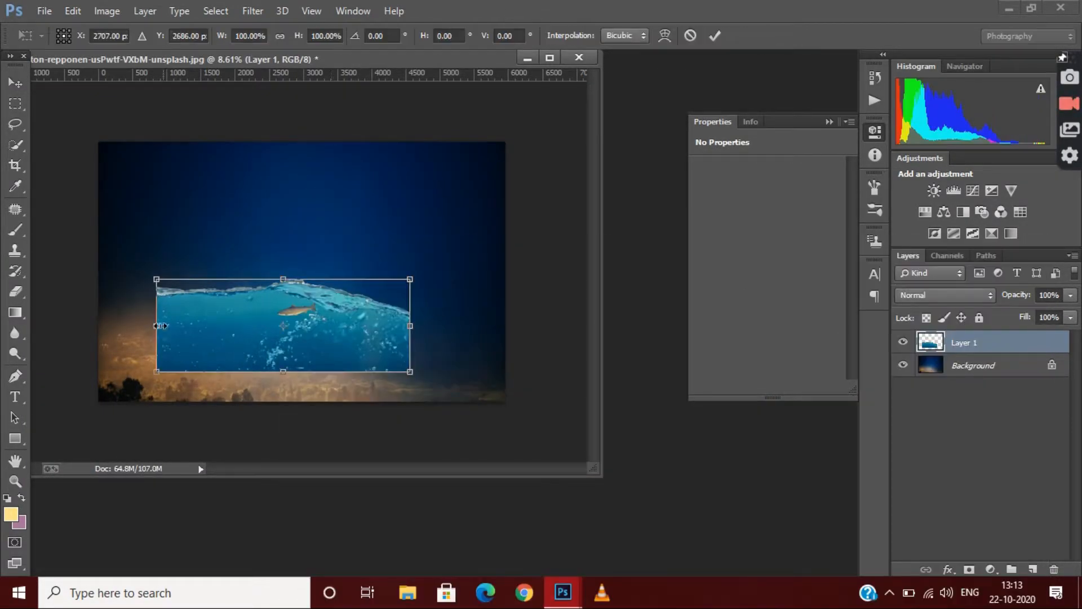
drag(157, 324, 142, 380)
drag(379, 355, 516, 355)
drag(303, 309, 311, 337)
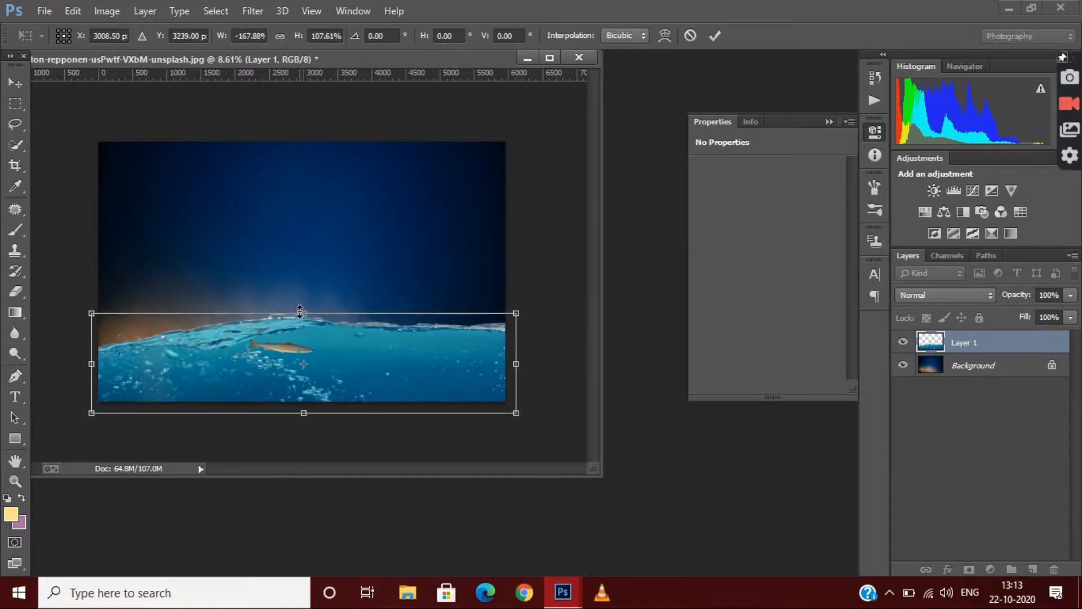
click(714, 37)
Step: Soften the wave's upper edge with a soft 198 px eraser at 81% opacity and 0% hardness
scroll(269, 357, up, 5)
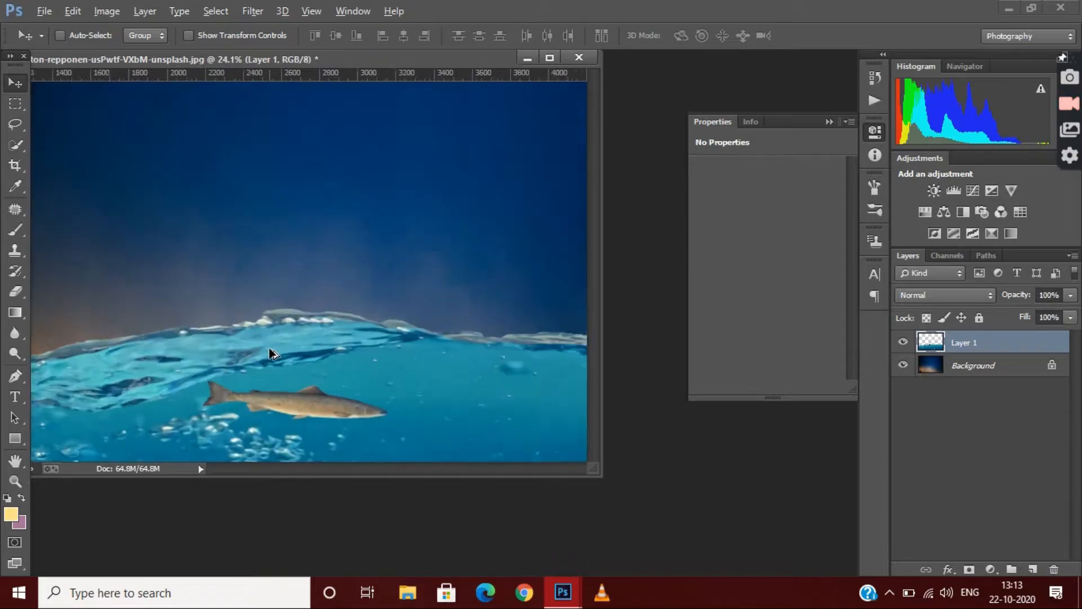
key(e)
click(81, 35)
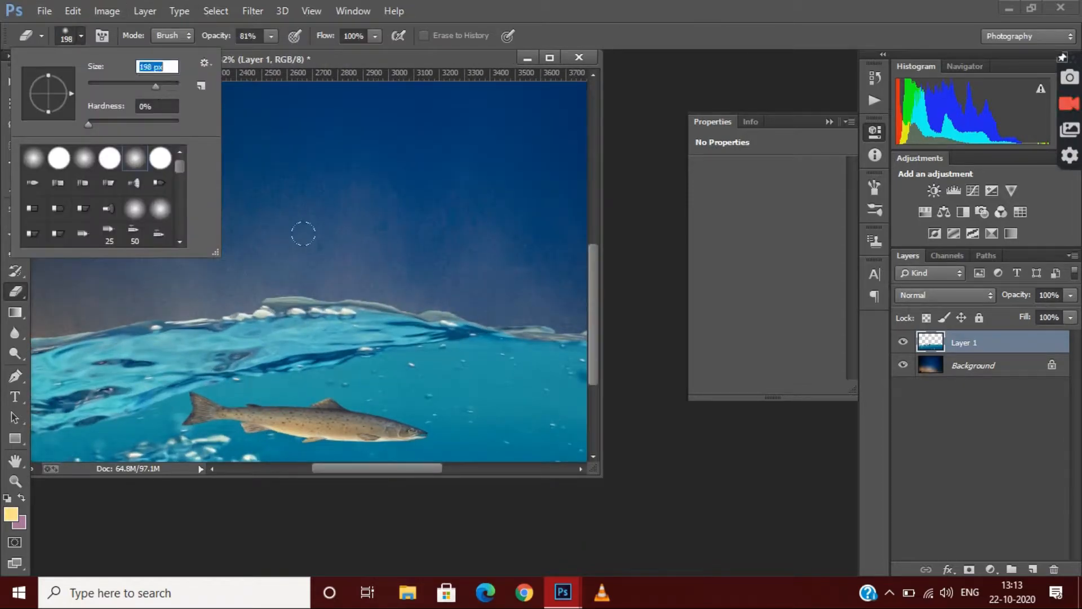
key(Return)
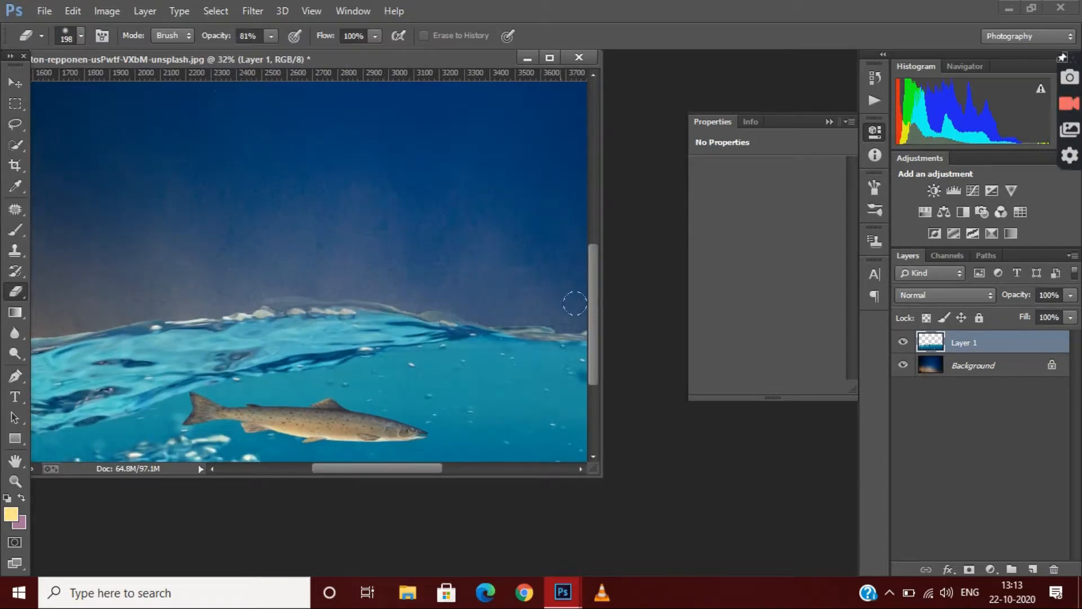
scroll(353, 299, down, 4)
scroll(353, 300, up, 3)
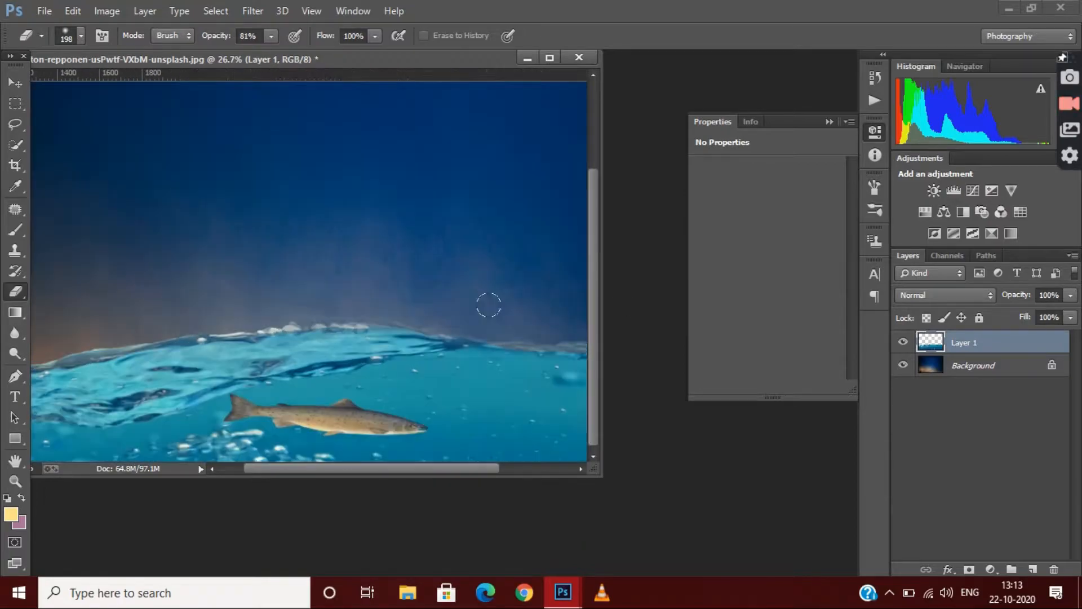
scroll(372, 417, down, 3)
drag(386, 469, 462, 469)
mouse_move(352, 361)
mouse_down()
mouse_move(575, 364)
mouse_move(460, 369)
mouse_up()
scroll(350, 372, down, 2)
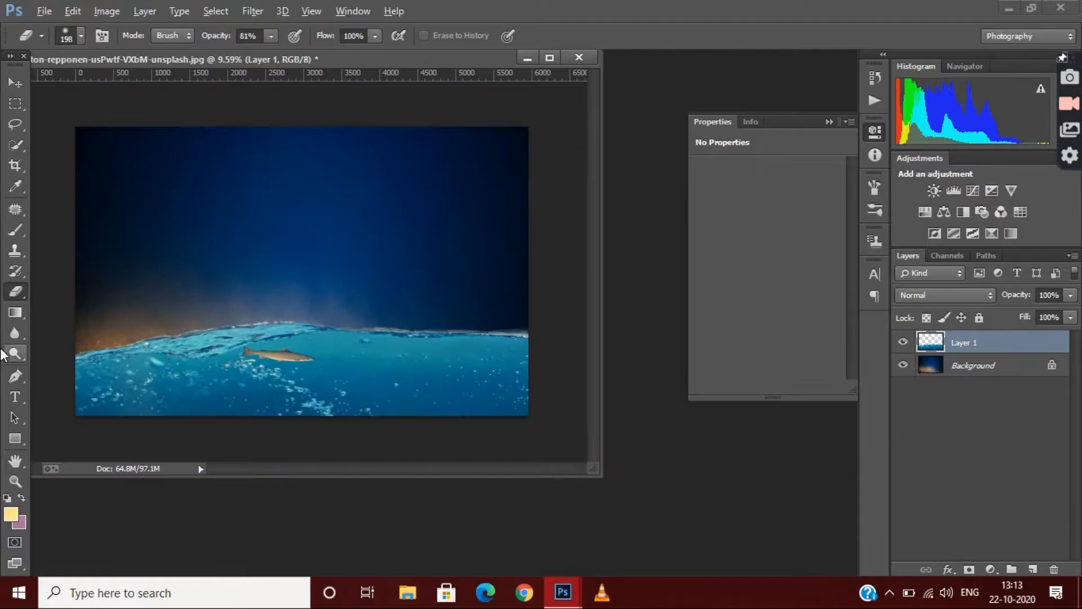
Step: Fade the water's crest further into the sky with a 454 px eraser at 61% opacity
scroll(87, 367, up, 2)
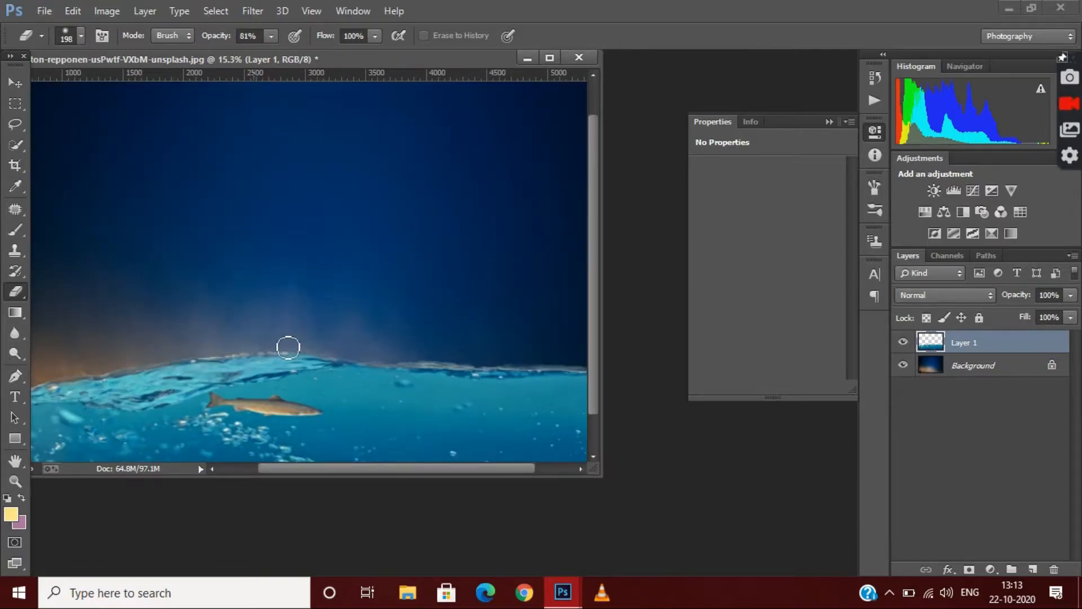
scroll(411, 357, down, 2)
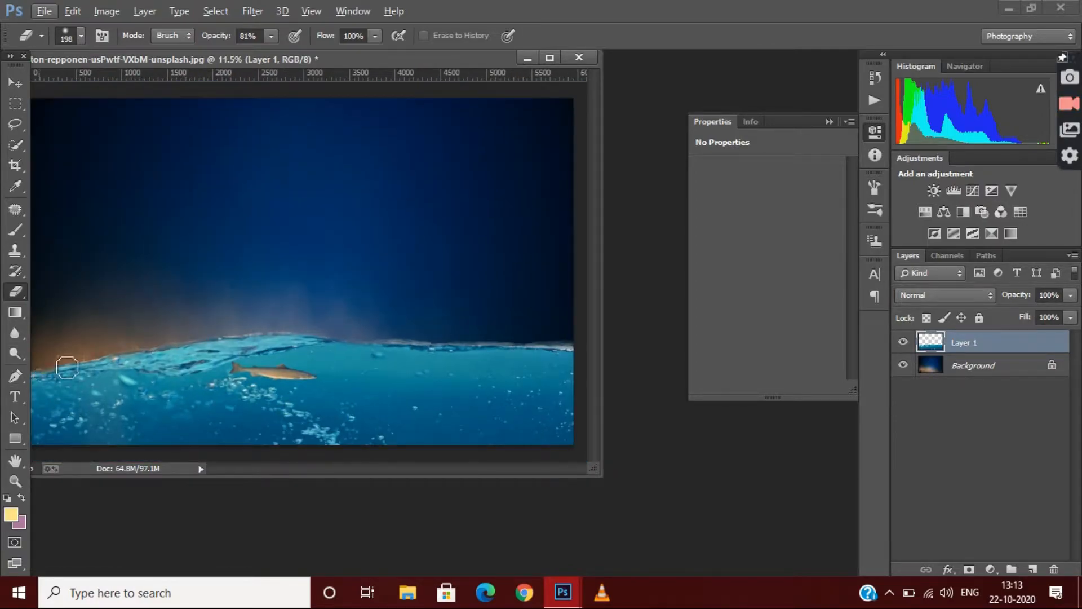
scroll(224, 368, down, 1)
scroll(188, 380, up, 2)
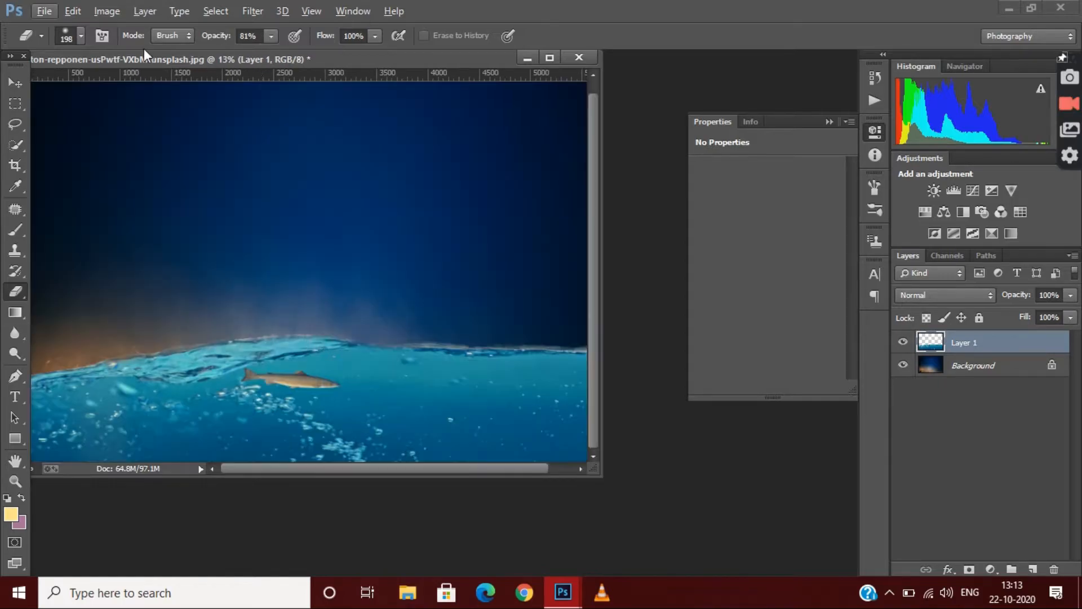
click(81, 36)
click(271, 36)
drag(271, 53, 255, 54)
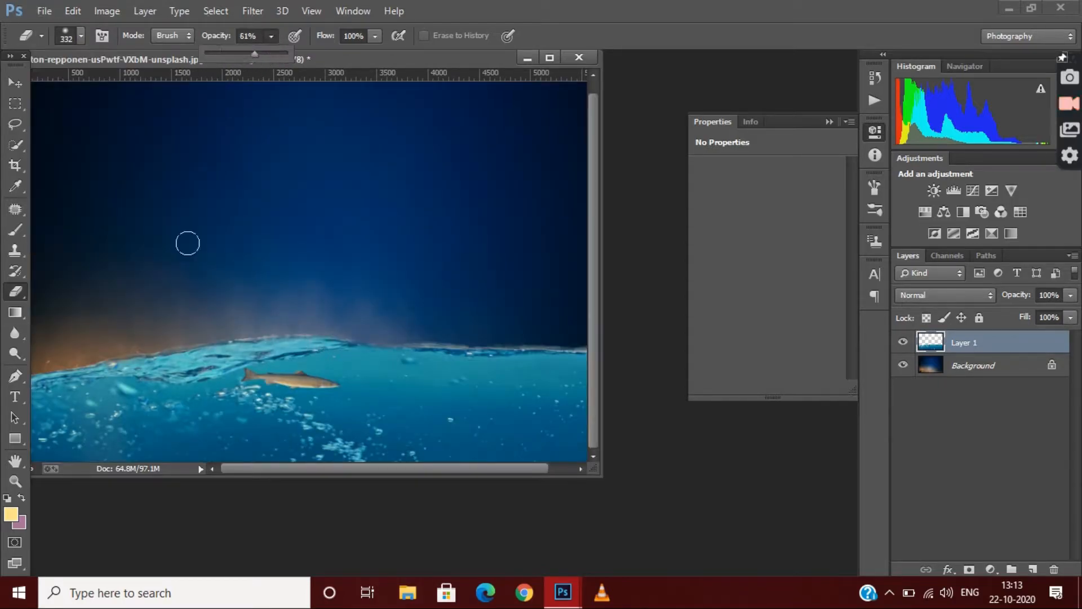
click(80, 36)
drag(161, 82, 168, 83)
key(Return)
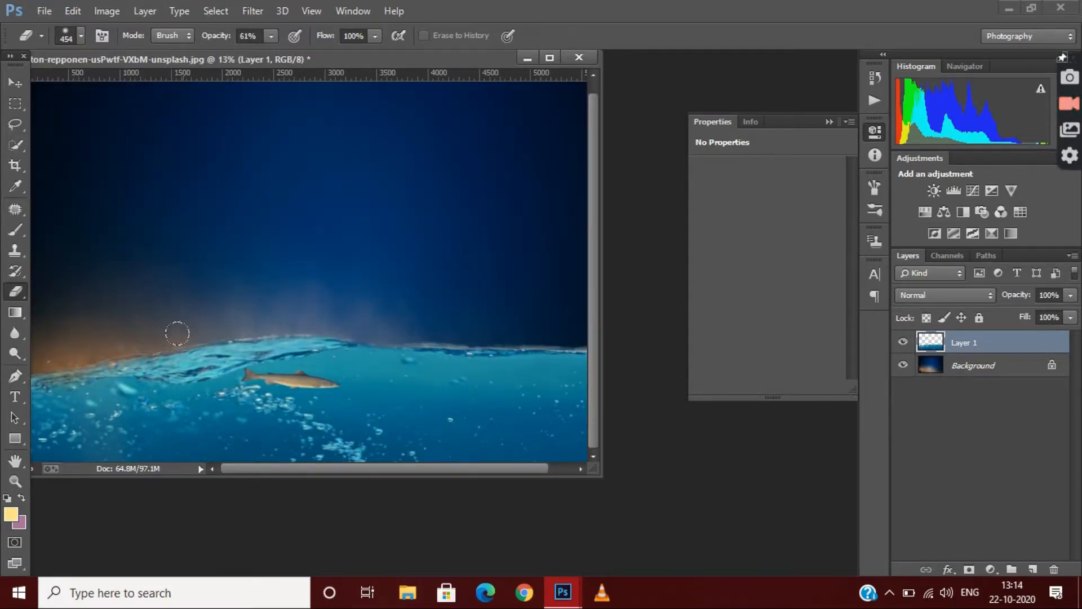
scroll(482, 301, down, 2)
scroll(451, 282, up, 1)
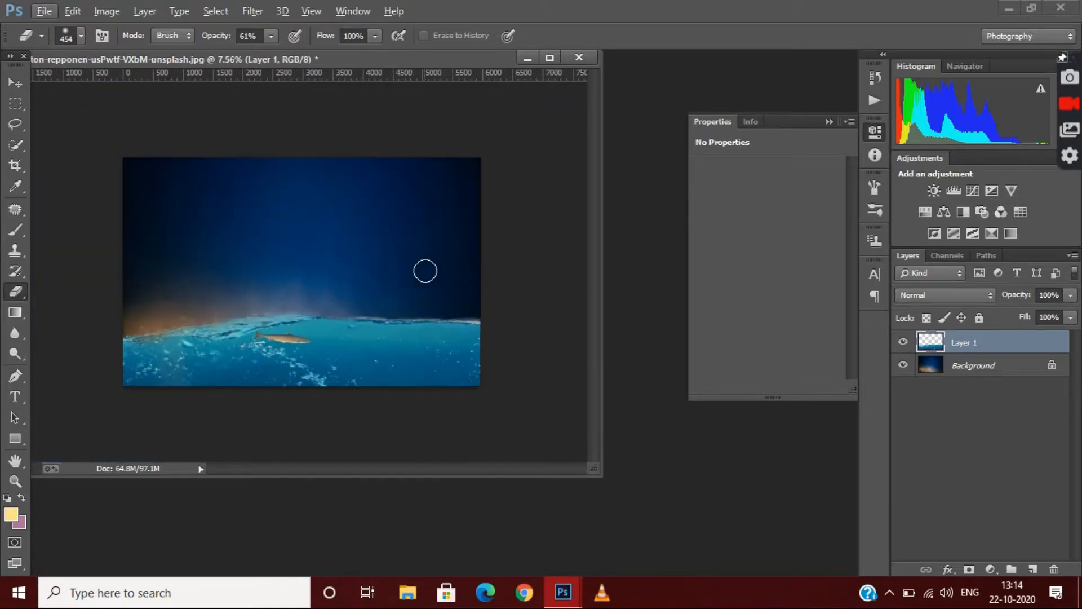
Step: Remove the fish from the water by patching it with the clear water beside it
click(16, 209)
scroll(287, 361, up, 5)
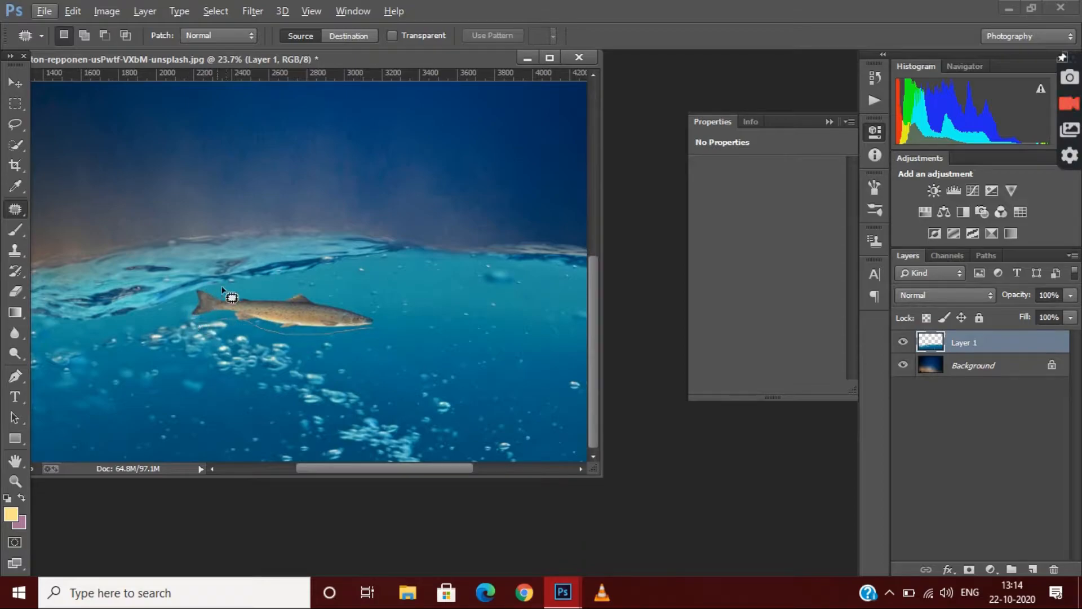
drag(377, 325, 374, 324)
mouse_move(263, 303)
mouse_down()
mouse_move(467, 333)
mouse_move(459, 330)
mouse_up()
key(ctrl+d)
key(e)
scroll(500, 311, down, 6)
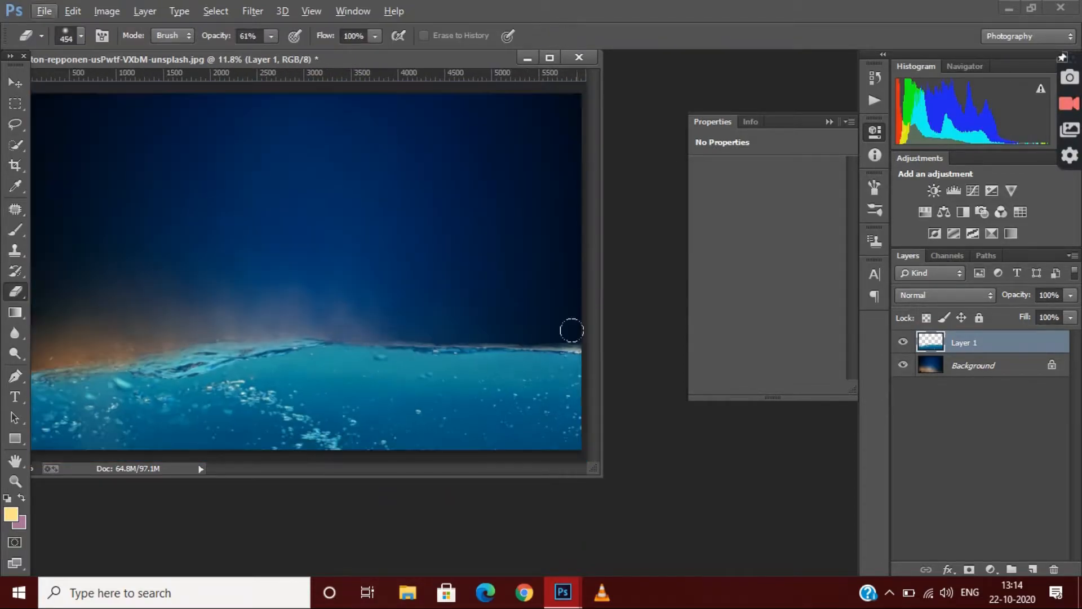
Step: Apply Match Color to the water layer using the Background layer as source, with Color Intensity 47 and Fade 19
scroll(572, 331, down, 1)
click(106, 11)
mouse_move(130, 50)
click(406, 377)
click(784, 426)
click(787, 455)
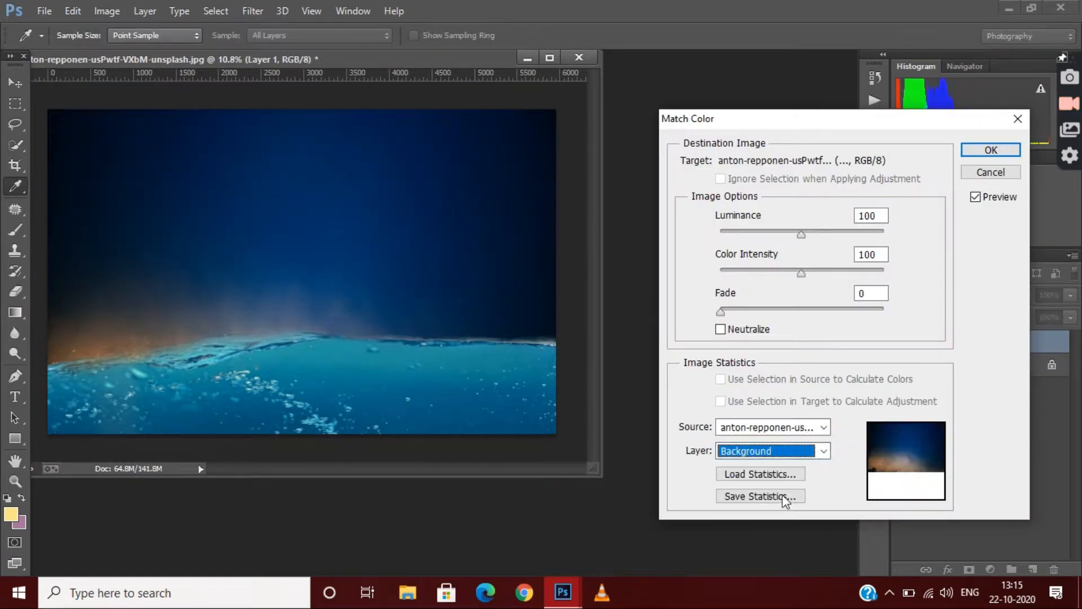
drag(801, 273, 758, 275)
drag(720, 312, 752, 312)
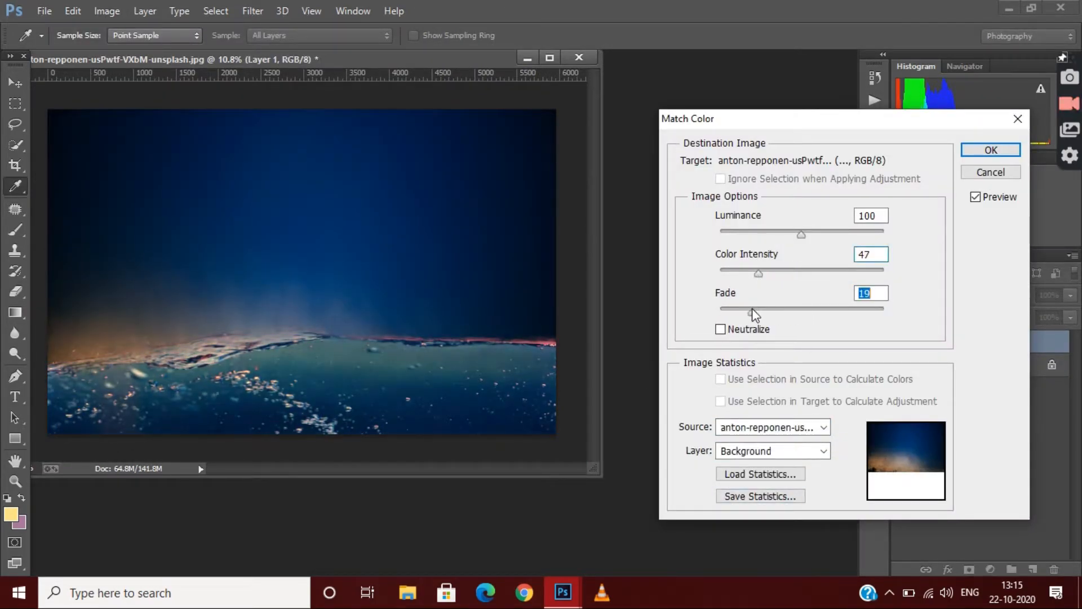
click(991, 149)
Step: Darken the Background layer with a Brightness/Contrast adjustment of strongly negative brightness and contrast -10, and merge it into the Background
click(981, 365)
click(990, 570)
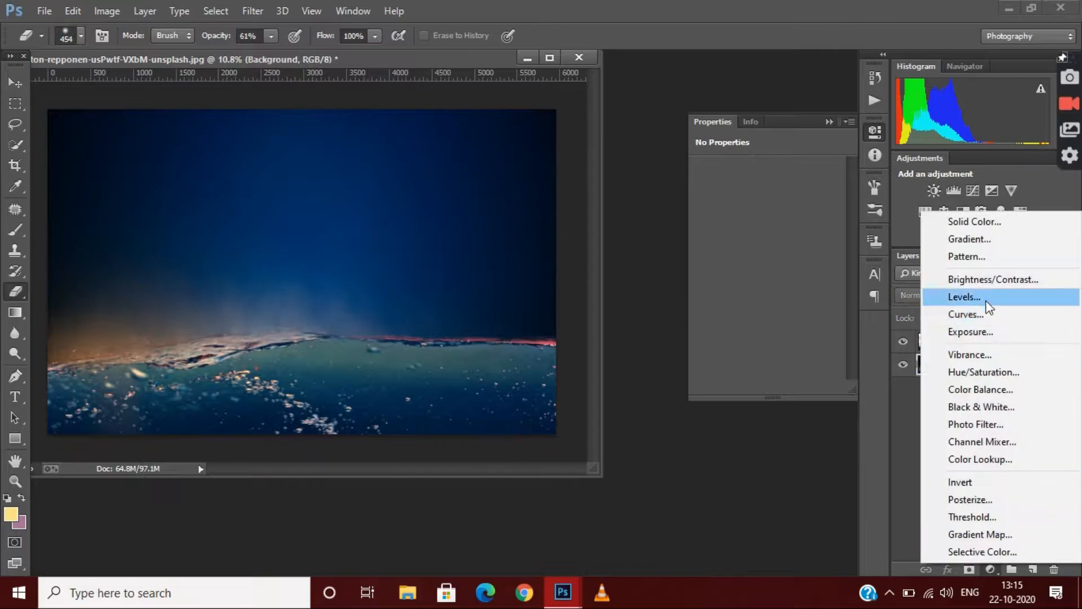
click(958, 270)
drag(767, 210, 715, 210)
drag(754, 244, 760, 242)
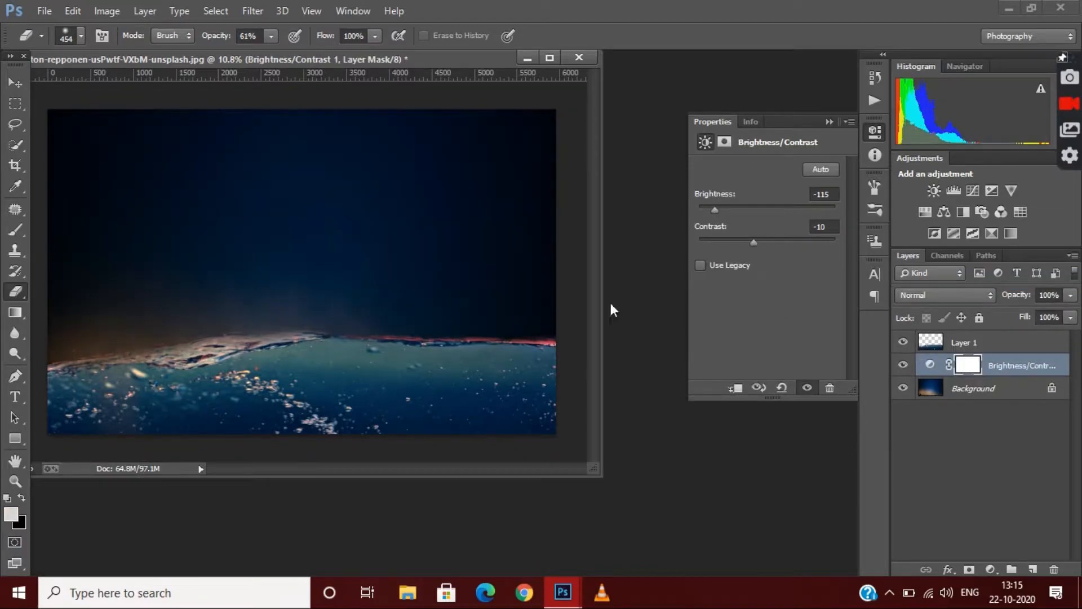
drag(715, 210, 729, 208)
right_click(1008, 365)
click(721, 454)
Step: Apply Match Color to the water layer against the darkened Background layer with Fade 80
click(981, 342)
click(115, 11)
mouse_move(130, 51)
click(385, 380)
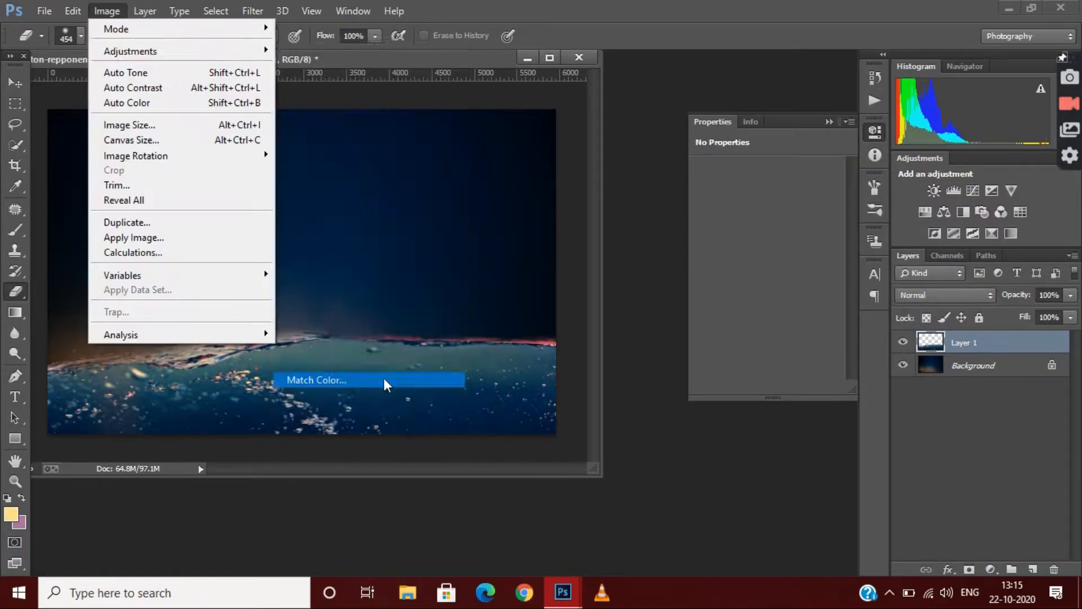
click(773, 427)
click(816, 458)
drag(721, 308, 852, 326)
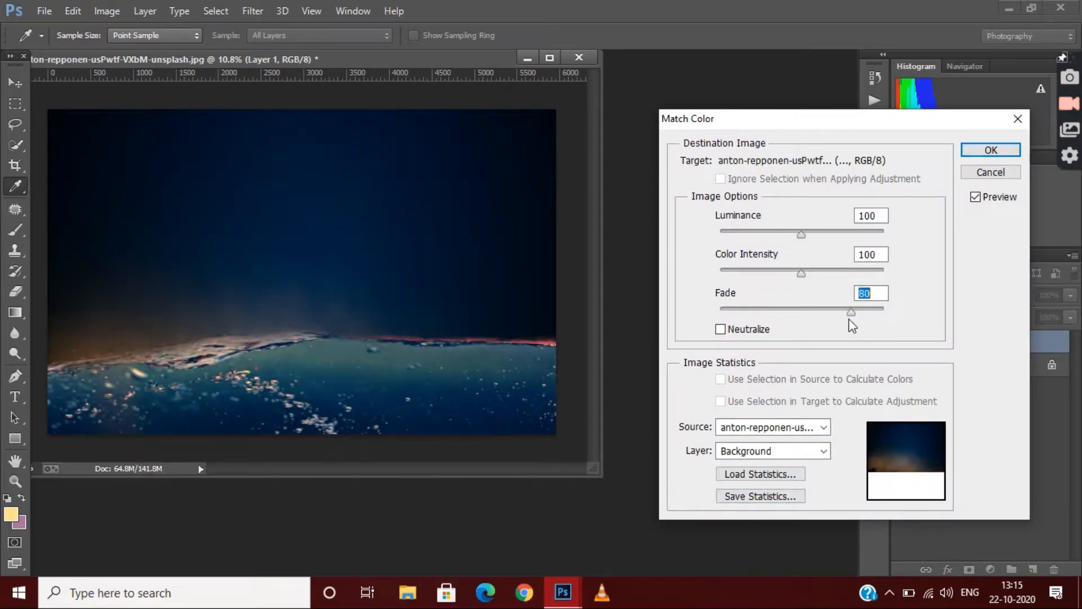
key(Return)
key(e)
Step: Stretch the water layer's upper edge slightly upward with Free Transform
key(ctrl+t)
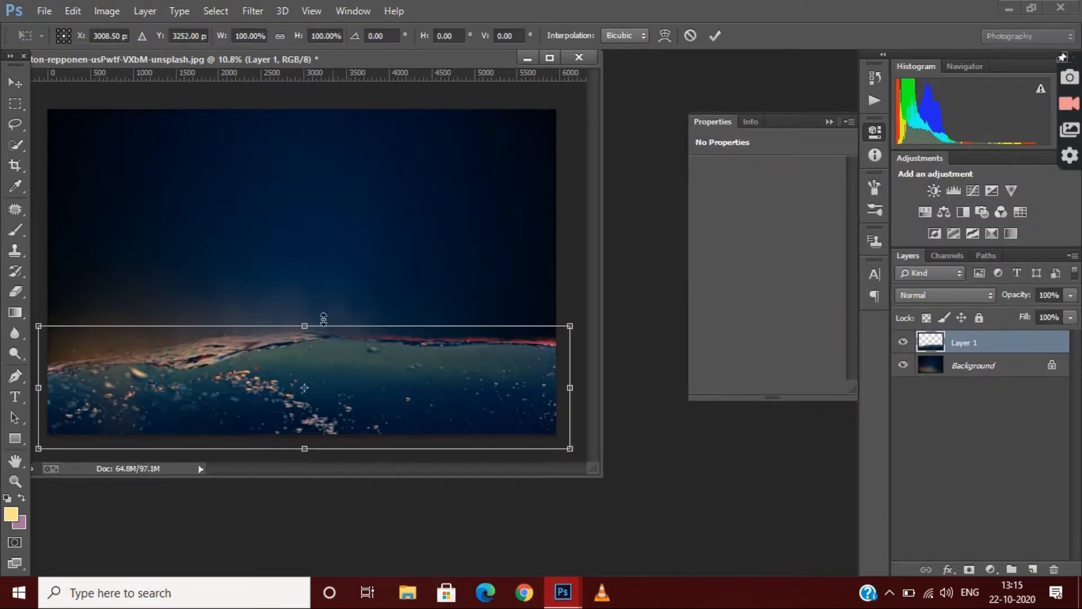
drag(323, 319, 324, 315)
key(Return)
Step: Open the Milky Way photo and copy it into the composite as a new layer
scroll(270, 263, down, 4)
click(44, 11)
click(79, 51)
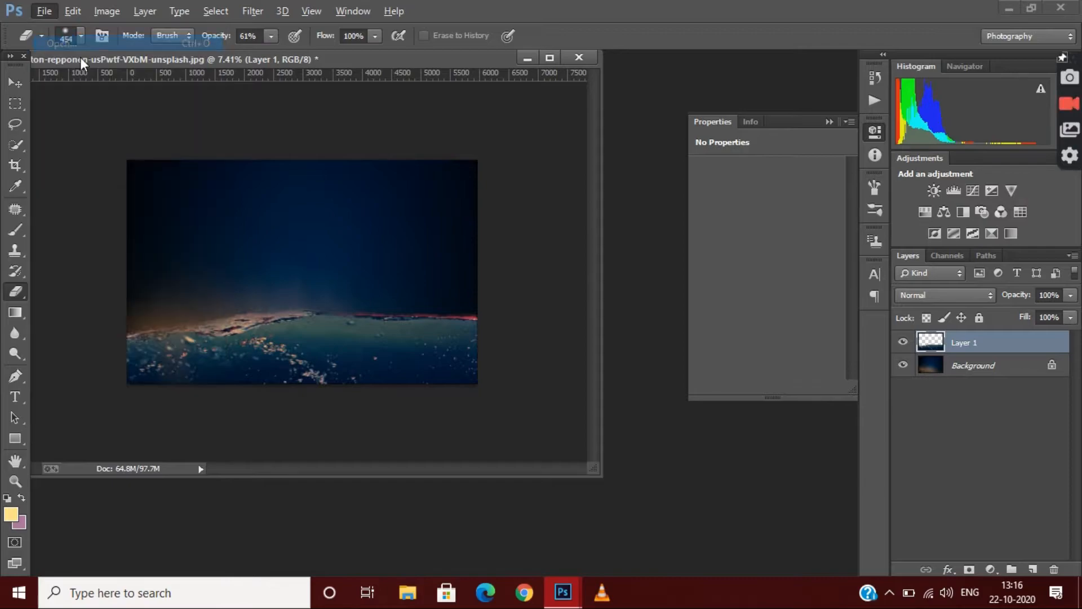
scroll(377, 254, down, 3)
double_click(237, 321)
key(v)
drag(262, 268, 210, 299)
Step: Rotate the Milky Way layer about 177° and fit it over the left part of the sky down to the waterline
key(ctrl+t)
drag(224, 137, 242, 531)
drag(213, 340, 185, 189)
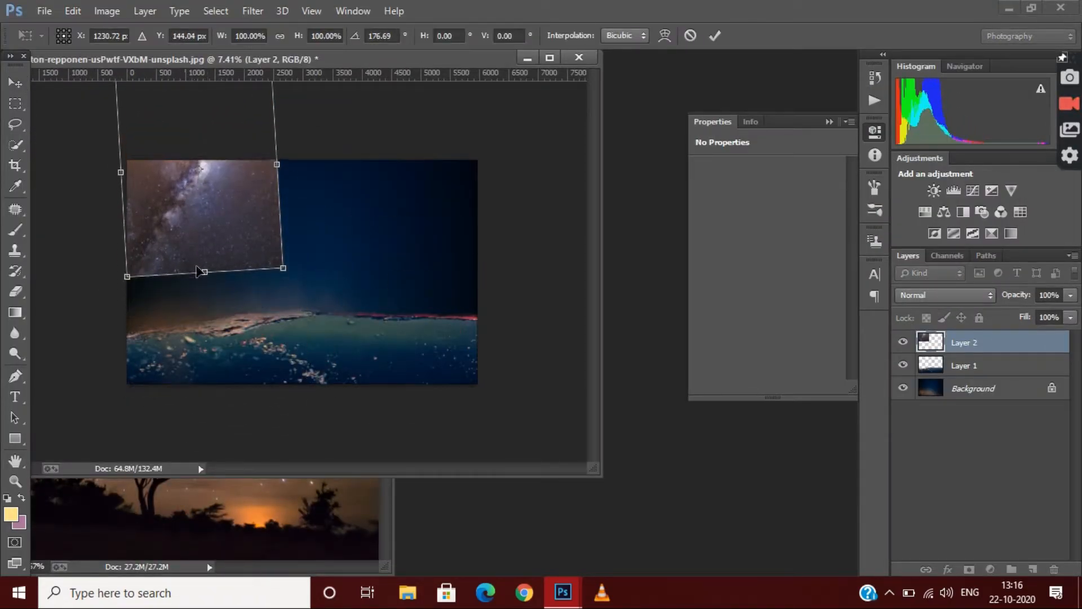
drag(203, 267, 206, 308)
mouse_move(233, 201)
mouse_down()
mouse_move(232, 225)
mouse_move(281, 162)
mouse_up()
click(714, 35)
Step: Set the Milky Way layer's blend mode to Lighten and erase its hard side edges
click(945, 294)
click(947, 134)
key(e)
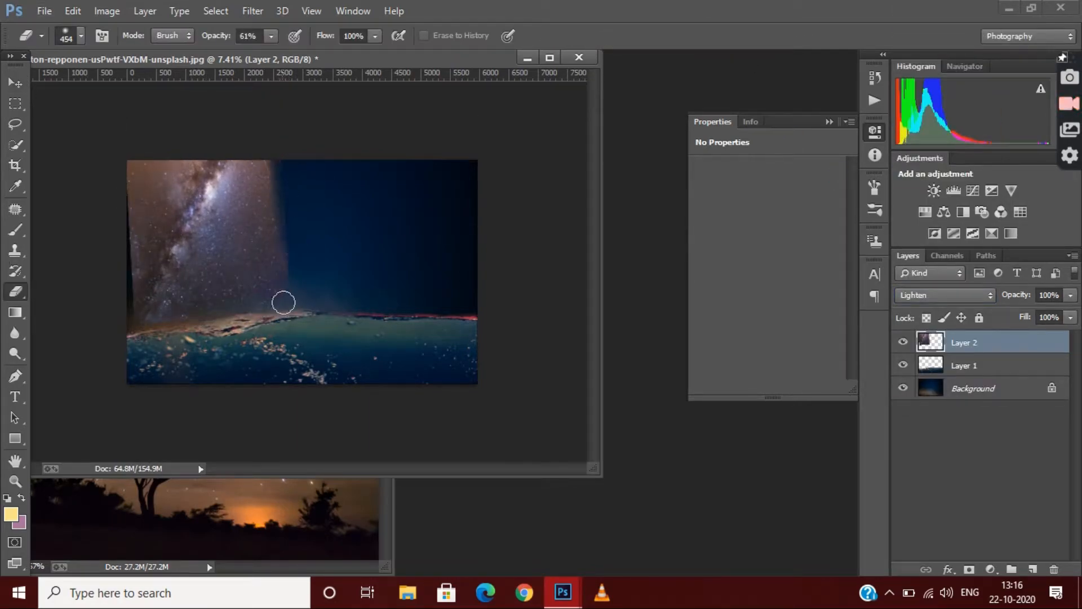
drag(282, 305, 282, 248)
drag(128, 174, 133, 295)
Step: Blend the Milky Way's surroundings into the night sky with a 1447 px eraser at 28% opacity
click(271, 36)
drag(273, 56, 245, 56)
click(81, 36)
drag(151, 86, 171, 86)
click(247, 179)
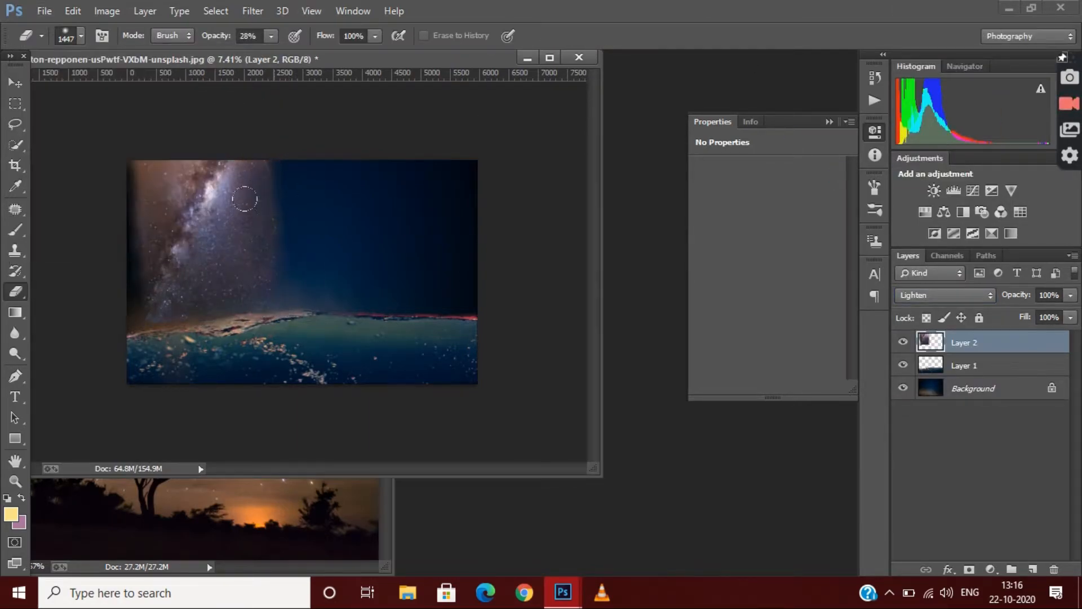
mouse_move(124, 153)
mouse_down()
mouse_move(164, 163)
mouse_move(129, 225)
mouse_up()
drag(130, 133, 127, 240)
scroll(216, 195, up, 2)
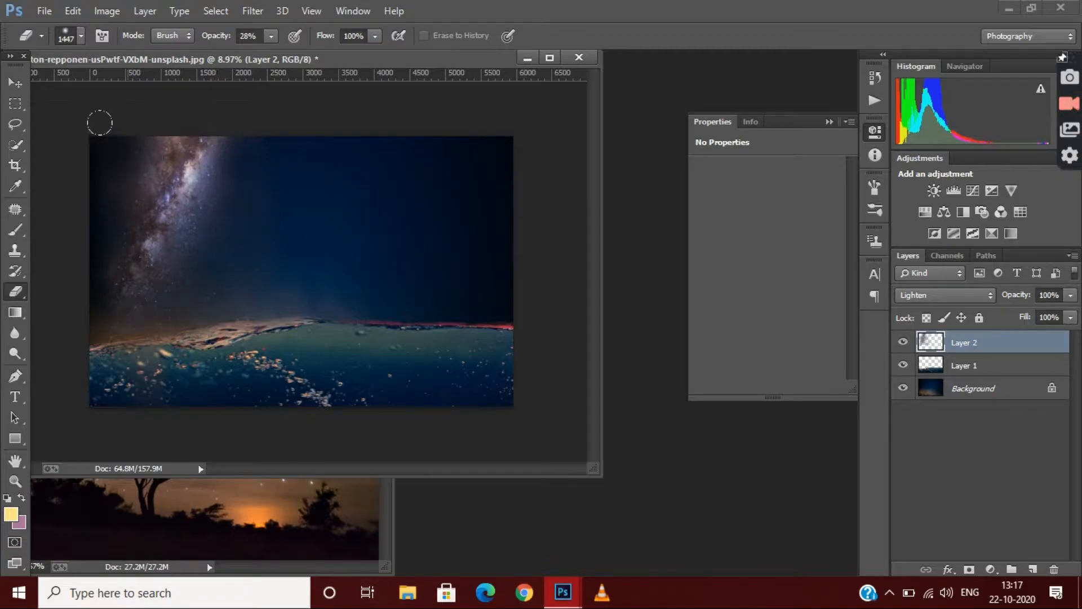
key(ctrl+minus)
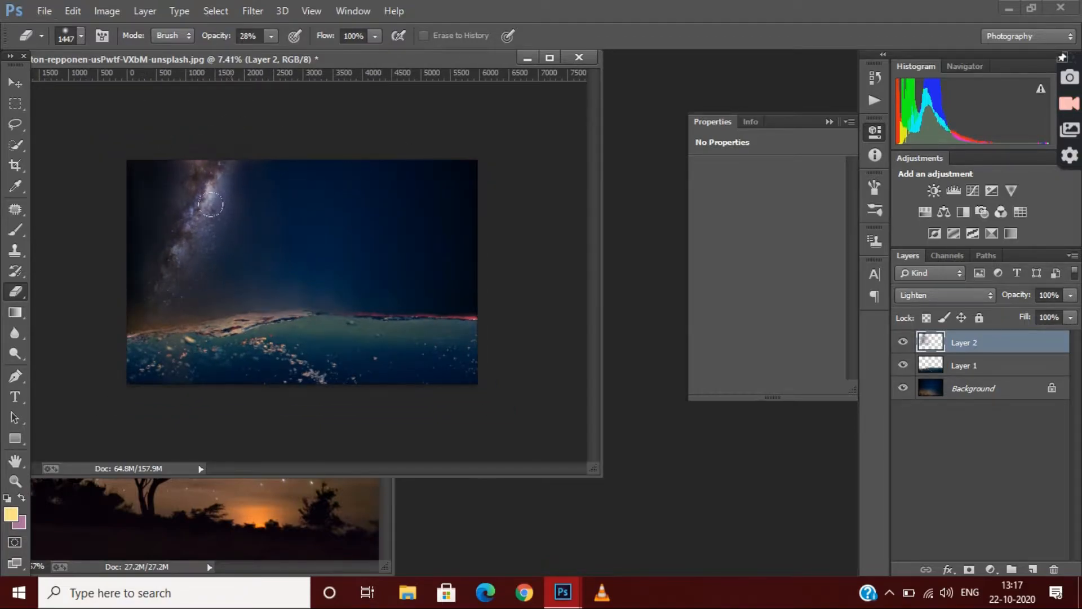
key(ctrl+plus)
key(ctrl+minus)
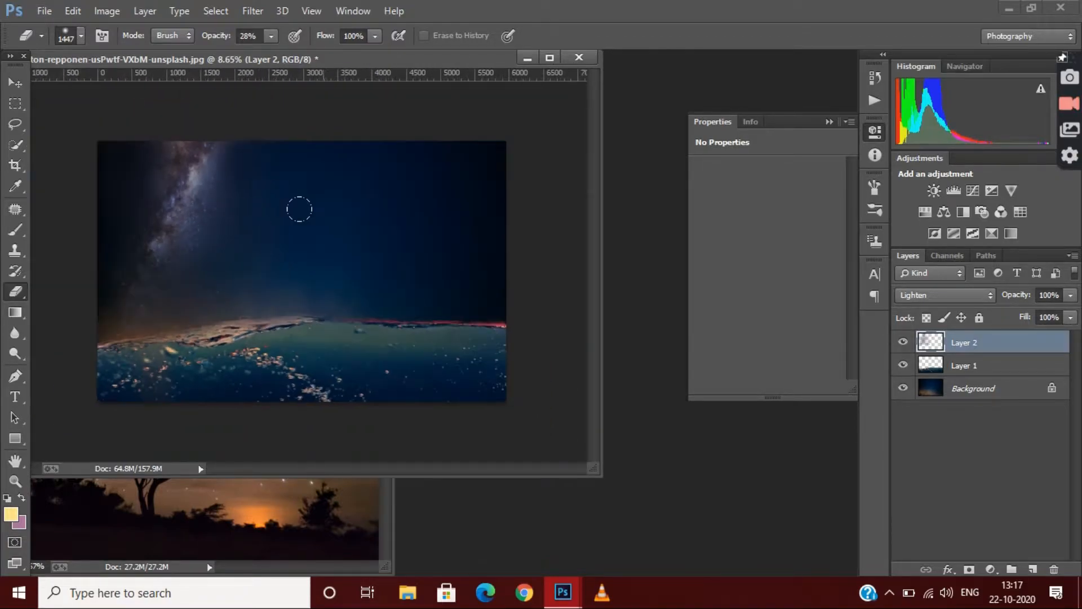
Step: Enlarge the Milky Way layer slightly with Free Transform
key(ctrl+t)
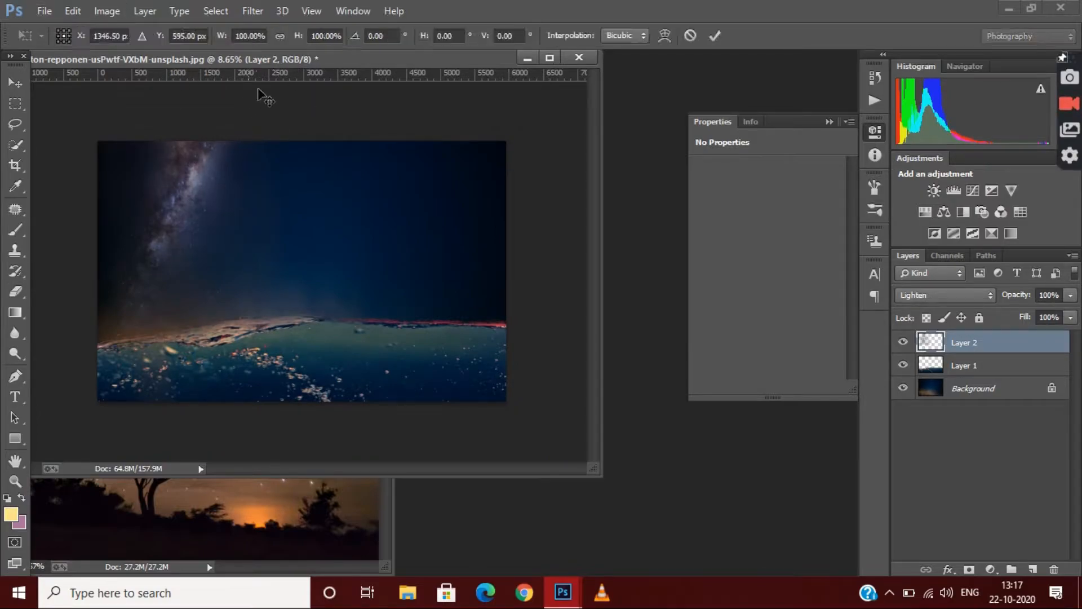
scroll(273, 91, down, 5)
drag(295, 122, 301, 113)
key(Return)
Step: Start Match Color on the Milky Way layer with the composite's Background layer as the source
scroll(276, 92, up, 4)
click(107, 10)
mouse_move(167, 57)
click(382, 381)
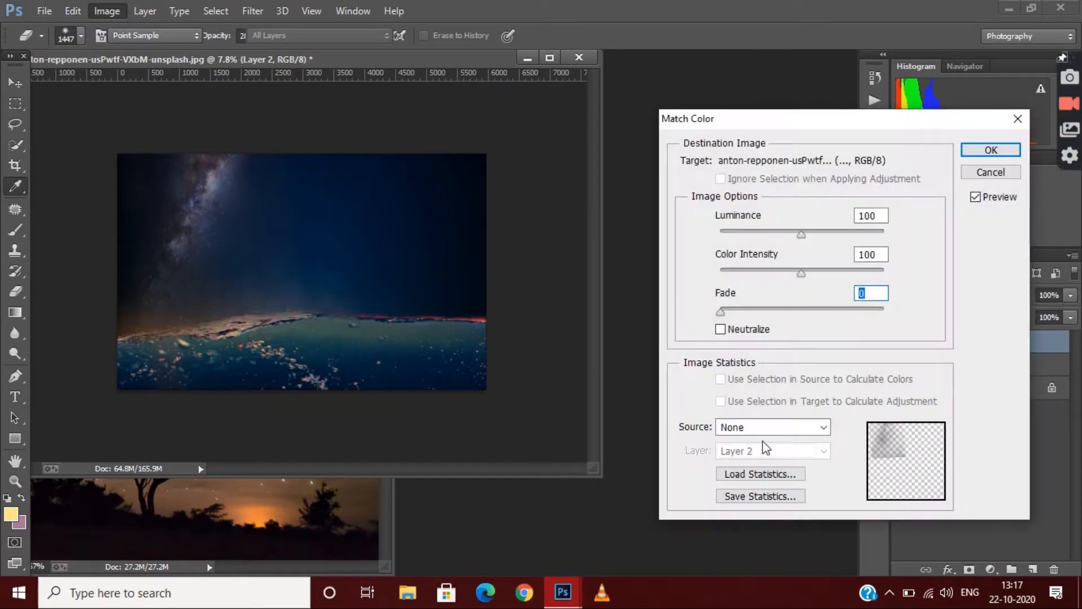
click(773, 427)
click(772, 435)
click(770, 451)
click(768, 491)
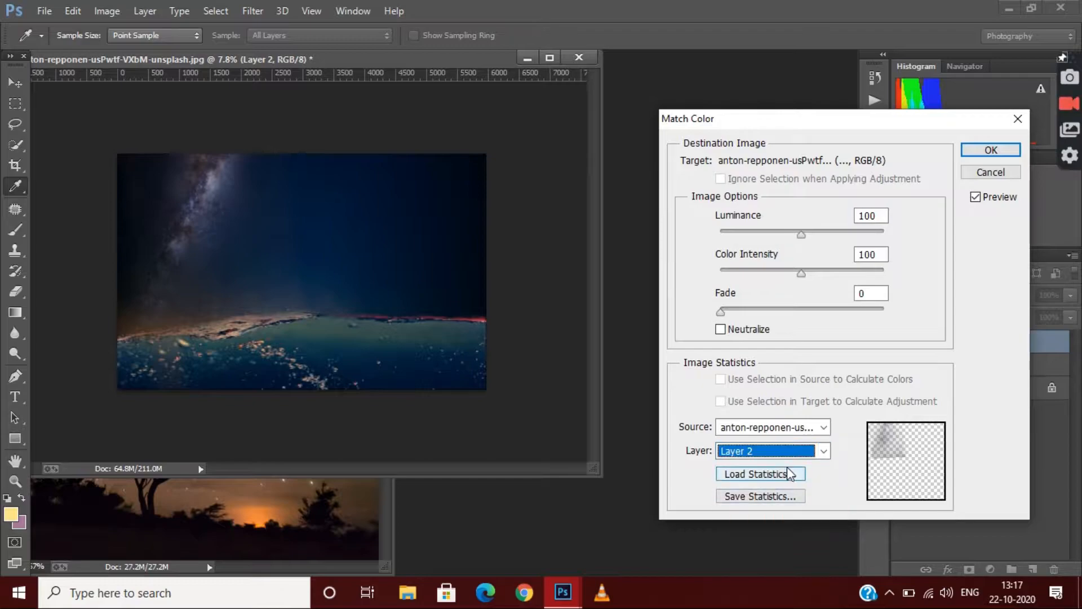
click(801, 451)
click(778, 515)
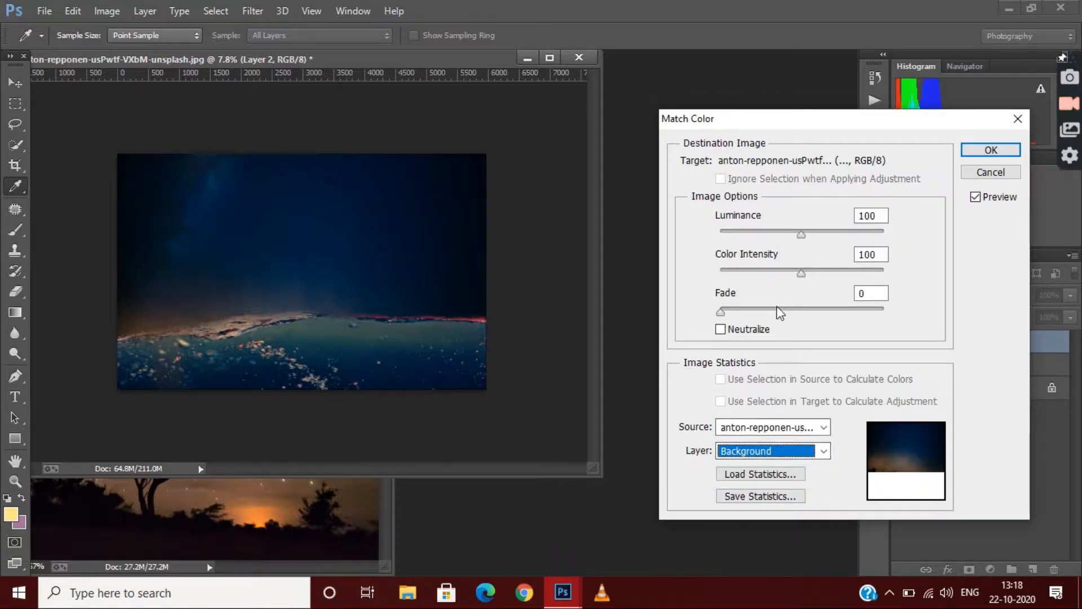
Step: Match the Milky Way layer's colours with luminance 160, color intensity 143 and fade 57, and apply the adjustment
drag(721, 311, 821, 309)
drag(801, 274, 841, 289)
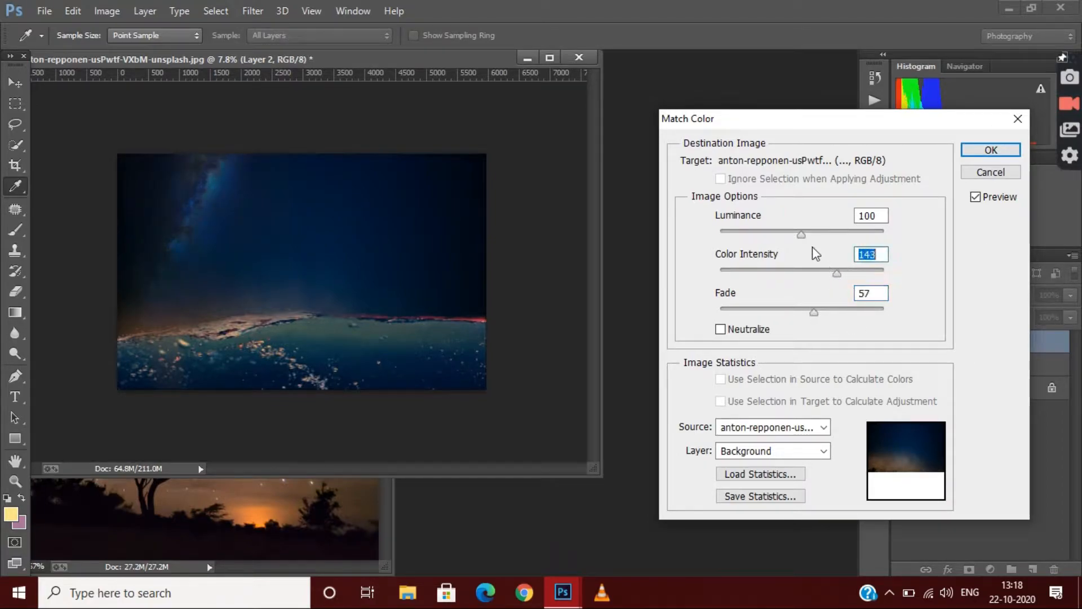
drag(801, 233, 883, 237)
mouse_move(814, 313)
mouse_down()
mouse_move(749, 320)
mouse_move(874, 295)
mouse_move(815, 298)
mouse_up()
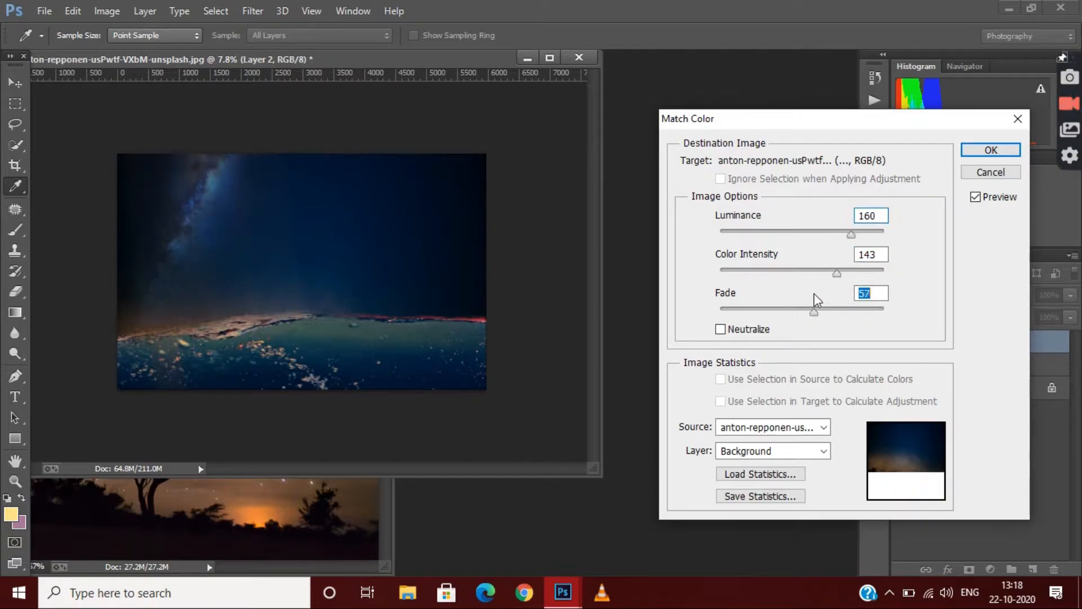
click(990, 149)
key(e)
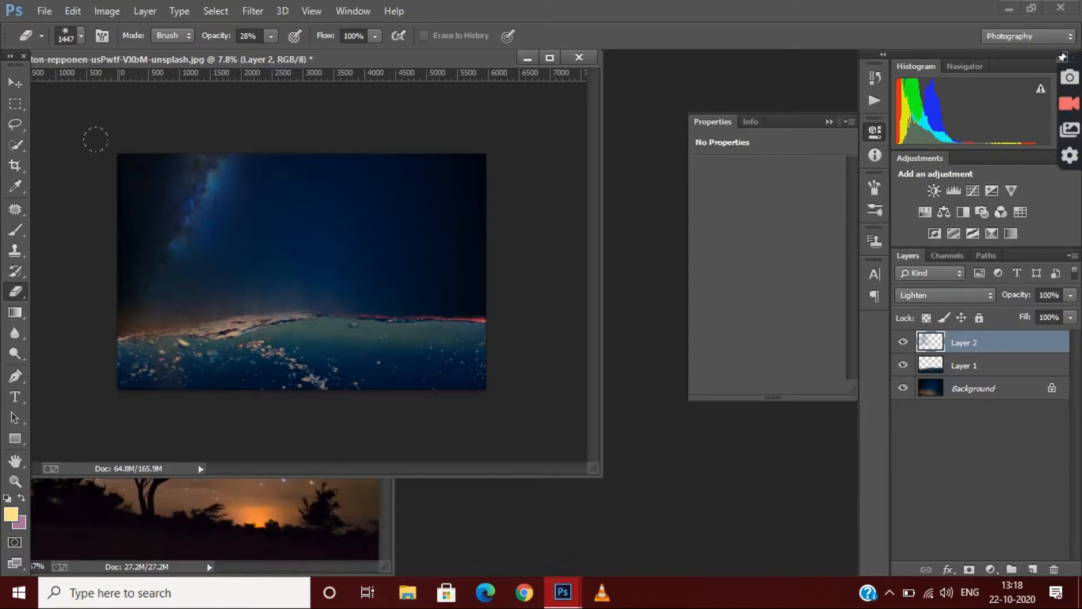
right_click(127, 163)
scroll(220, 310, down, 1)
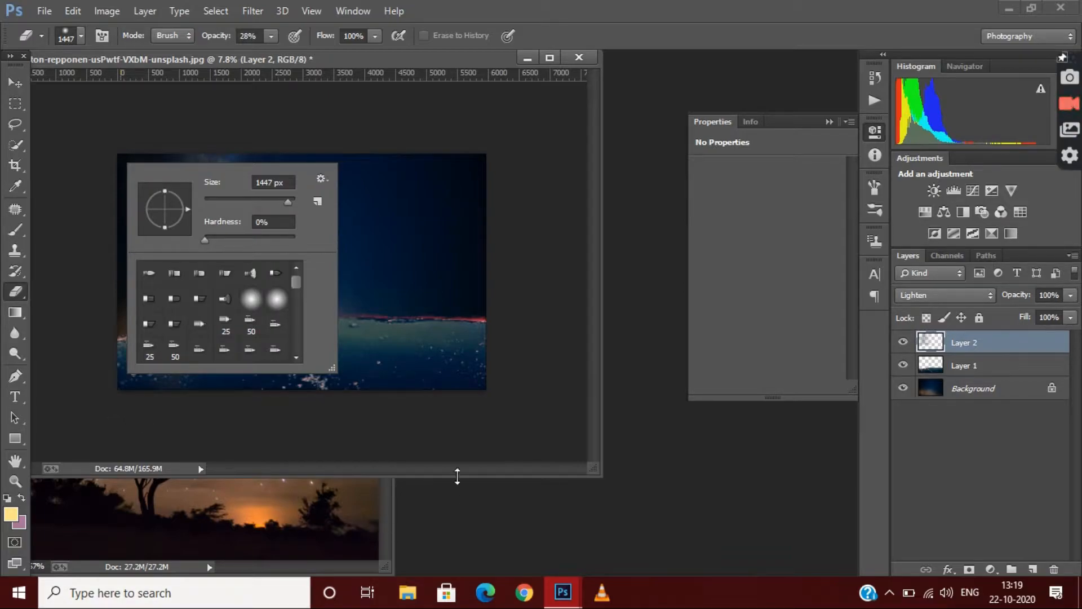
click(632, 274)
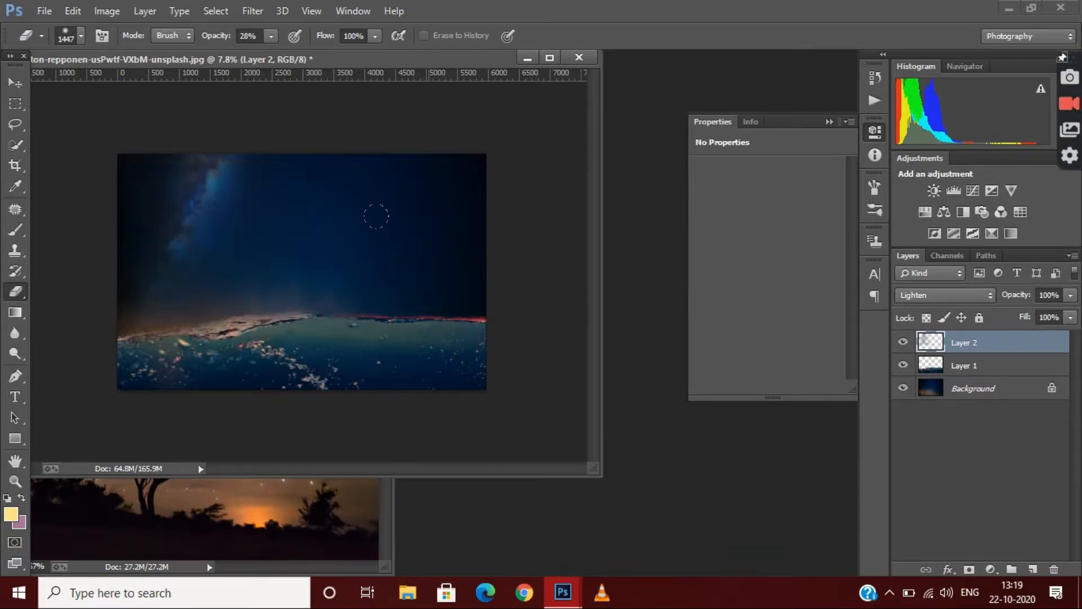
Step: Open the rock cutout PngItem_1254467 from Downloads and close the Milky Way source photo
click(45, 11)
click(62, 43)
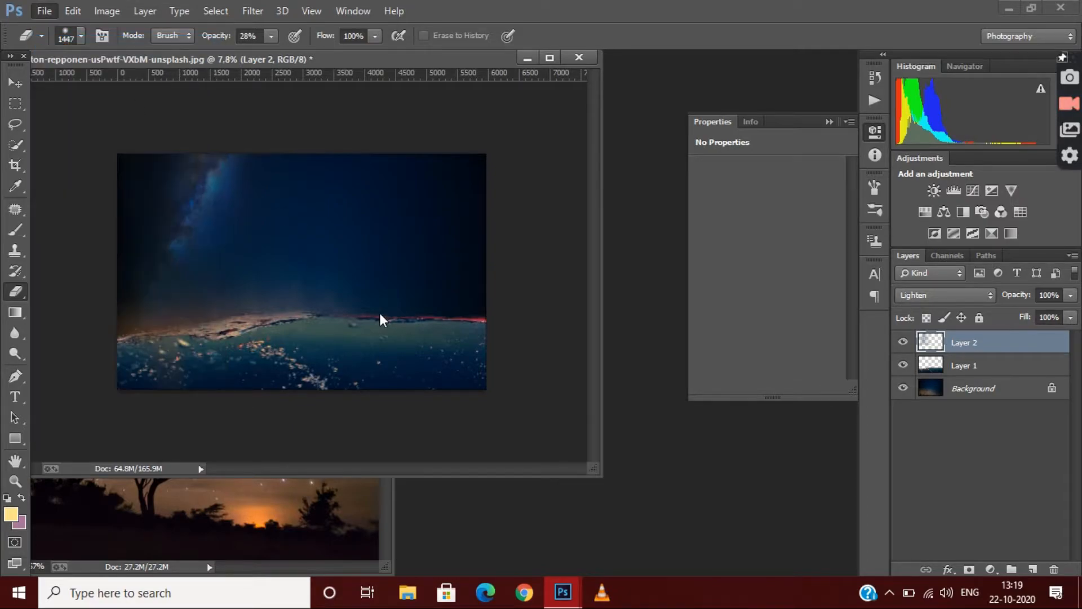
scroll(671, 346, down, 10)
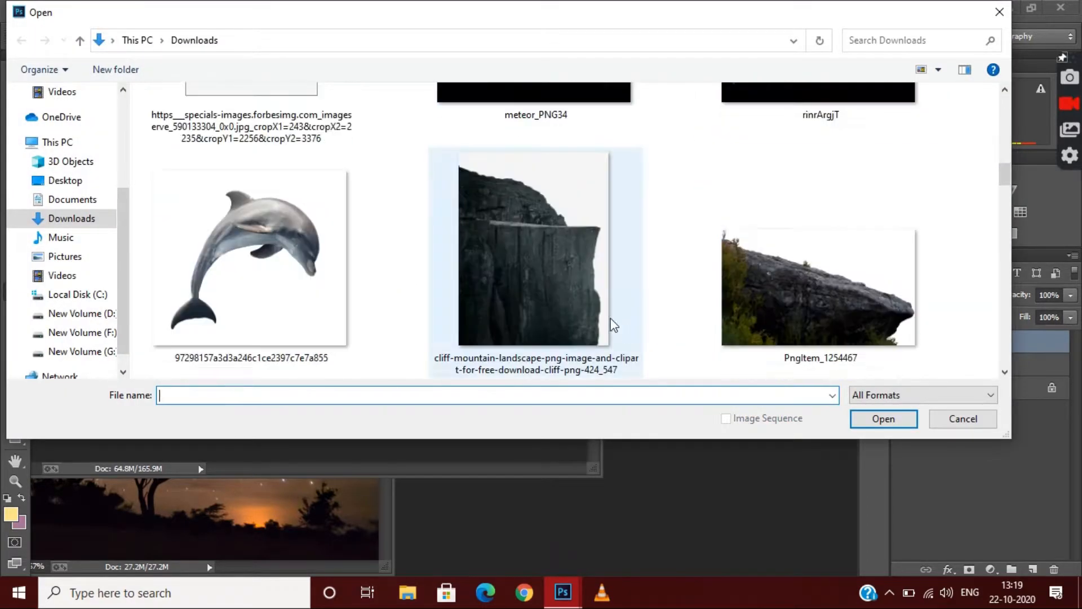
double_click(527, 276)
click(288, 490)
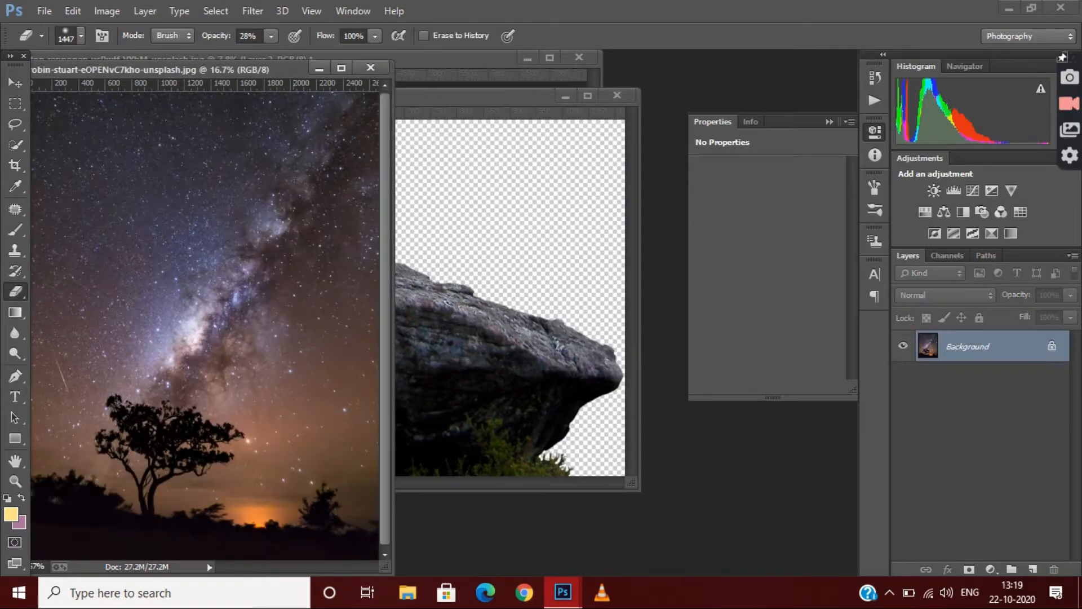
click(370, 68)
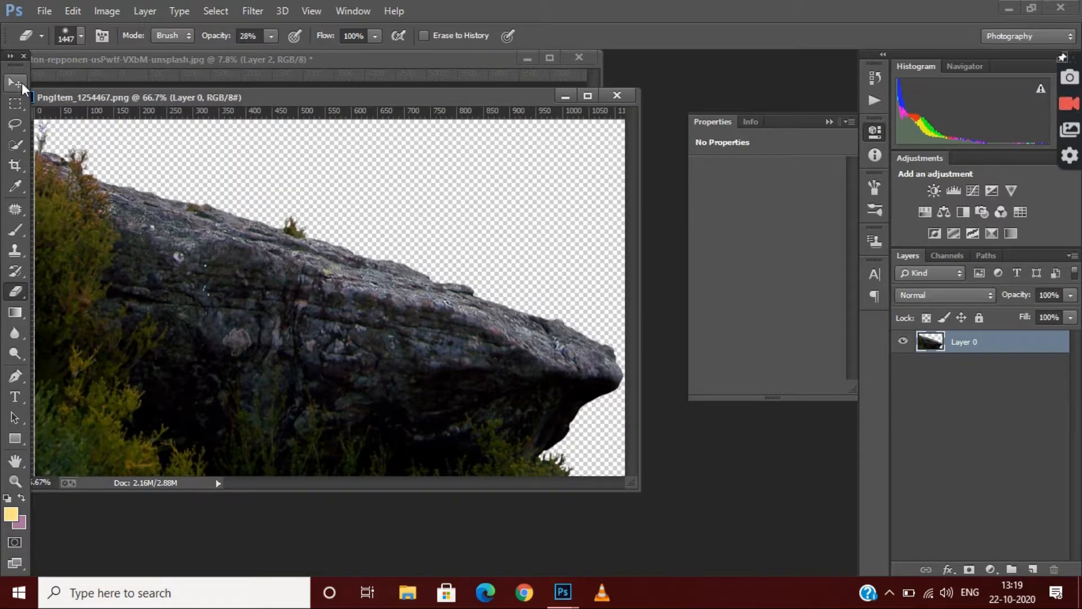
Step: Bring the rock cutout into the composite and enlarge it with Free Transform to about 251% width and 255% height
click(16, 83)
drag(388, 242, 283, 297)
scroll(293, 282, up, 6)
key(ctrl+t)
drag(376, 307, 576, 434)
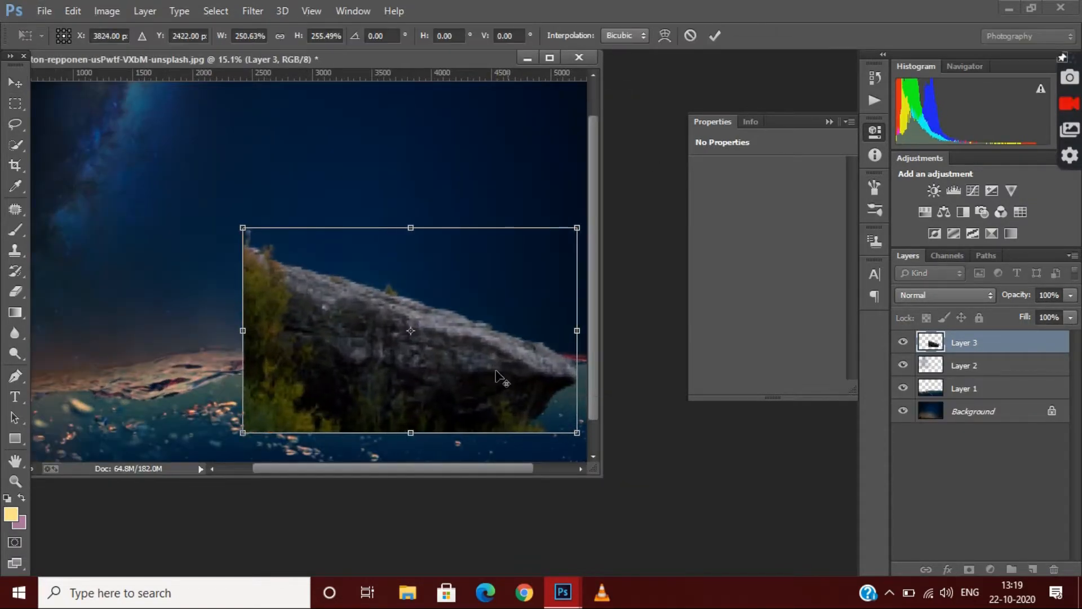
scroll(488, 364, down, 2)
scroll(509, 367, down, 1)
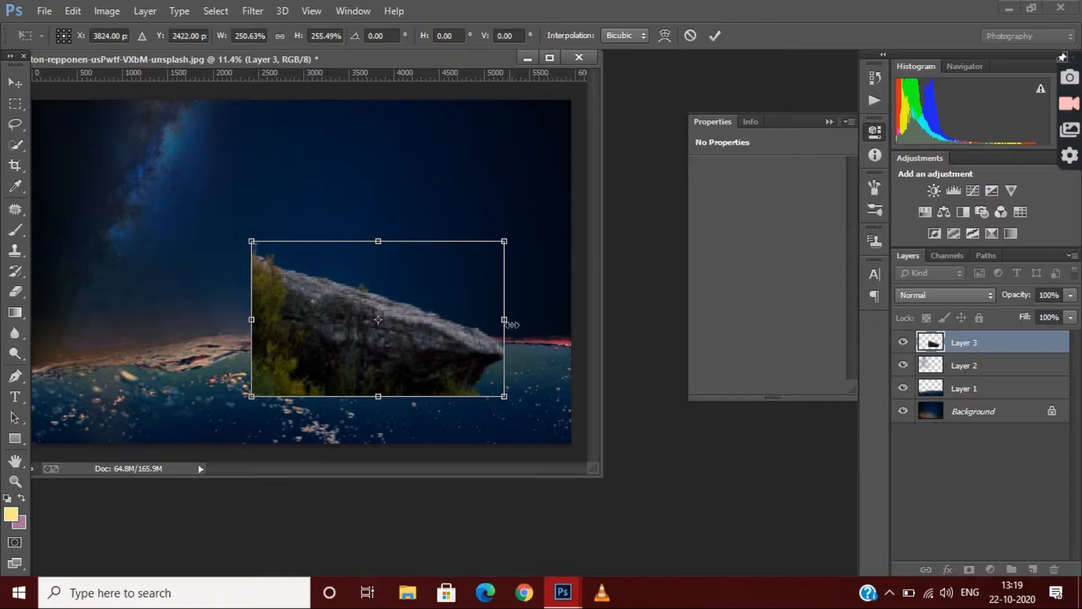
Step: Flip the rock so its tip faces left, stretch it to about 338% by -441%, and rotate it about 28.4°
drag(502, 318, 545, 319)
mouse_move(518, 259)
mouse_down()
mouse_move(514, 309)
mouse_move(452, 226)
mouse_move(520, 265)
mouse_up()
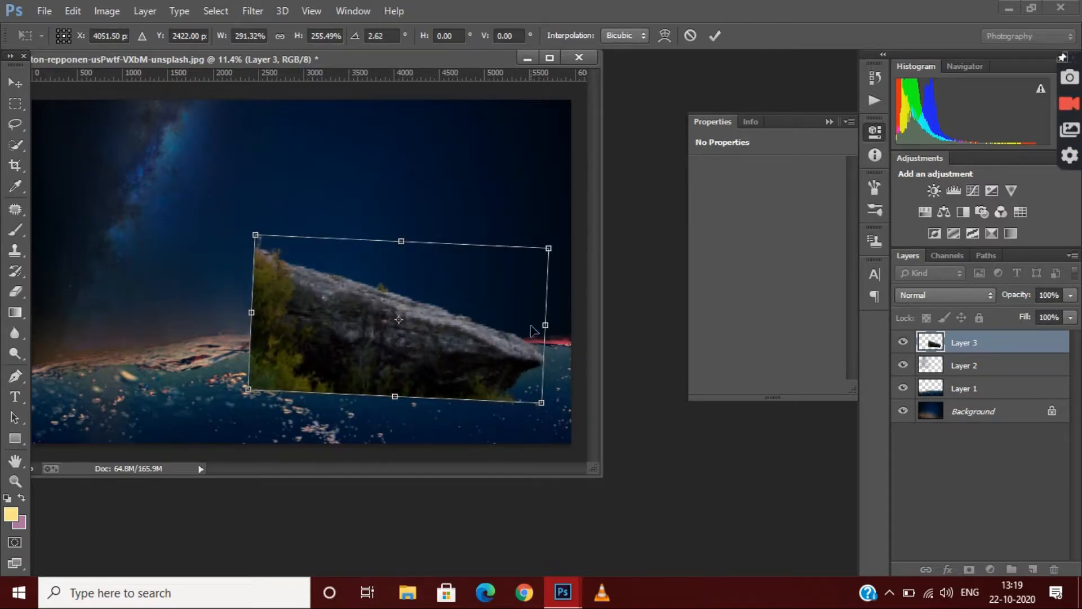
drag(545, 325, 99, 276)
drag(251, 312, 410, 339)
drag(249, 390, 246, 430)
drag(325, 183, 380, 225)
drag(303, 254, 486, 273)
drag(511, 237, 467, 232)
drag(400, 443, 375, 493)
drag(288, 281, 261, 250)
drag(394, 163, 425, 161)
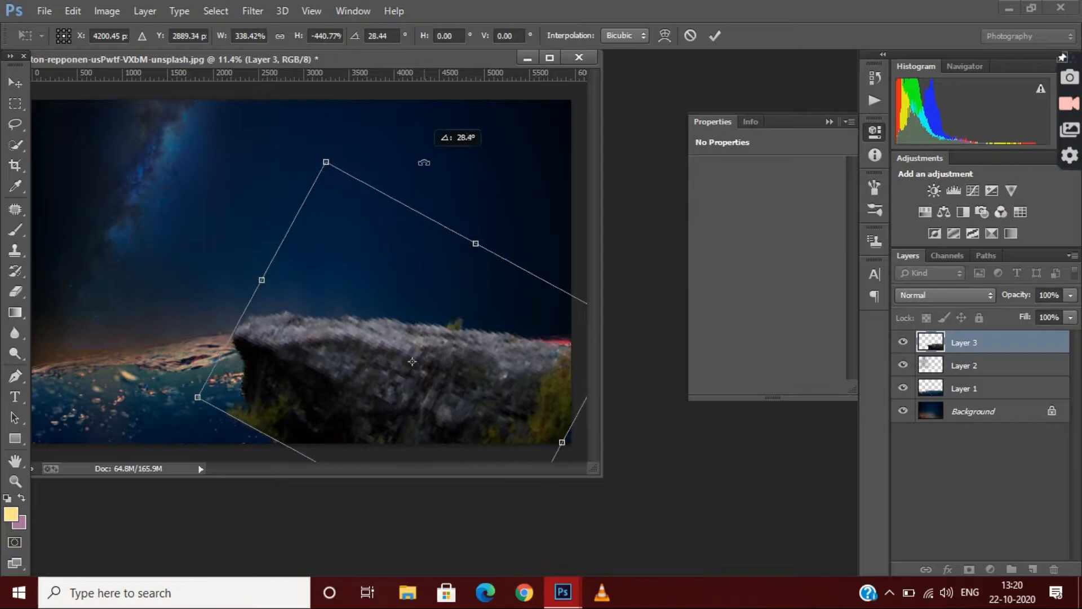
Step: Refine the rock's size, position and rotation to about 26° in the image's lower-right corner, and apply the transform
drag(412, 265, 419, 253)
scroll(418, 259, down, 2)
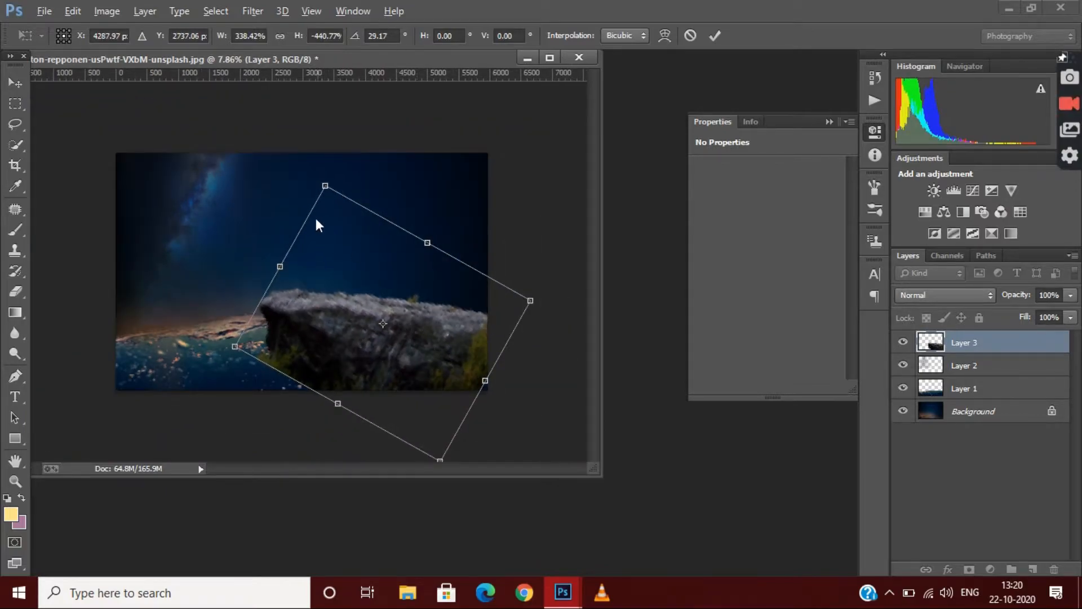
drag(238, 351, 259, 352)
drag(356, 319, 358, 318)
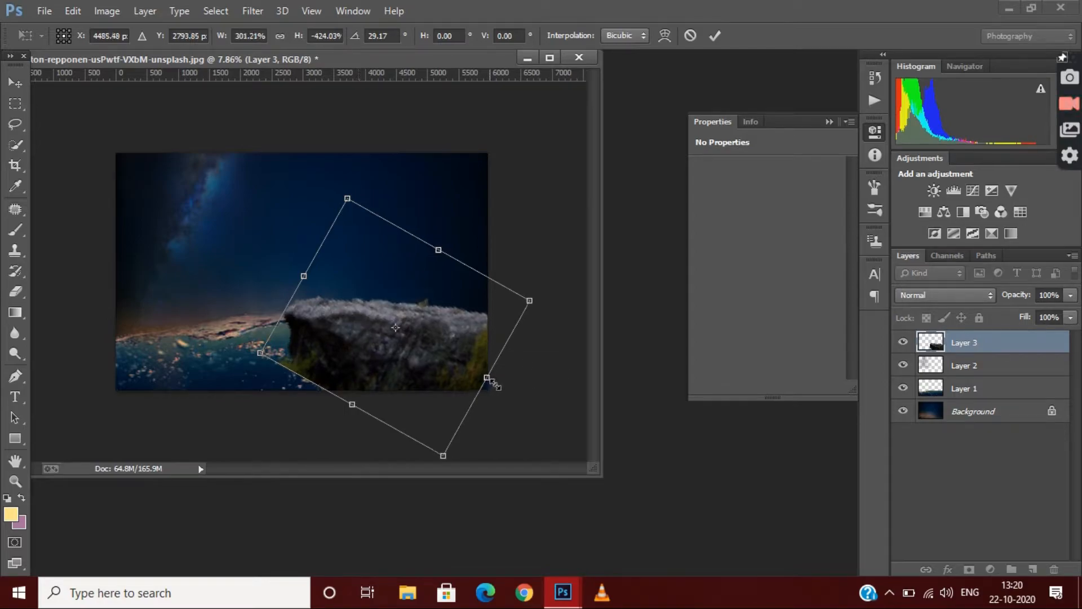
drag(485, 377, 496, 383)
drag(474, 243, 443, 234)
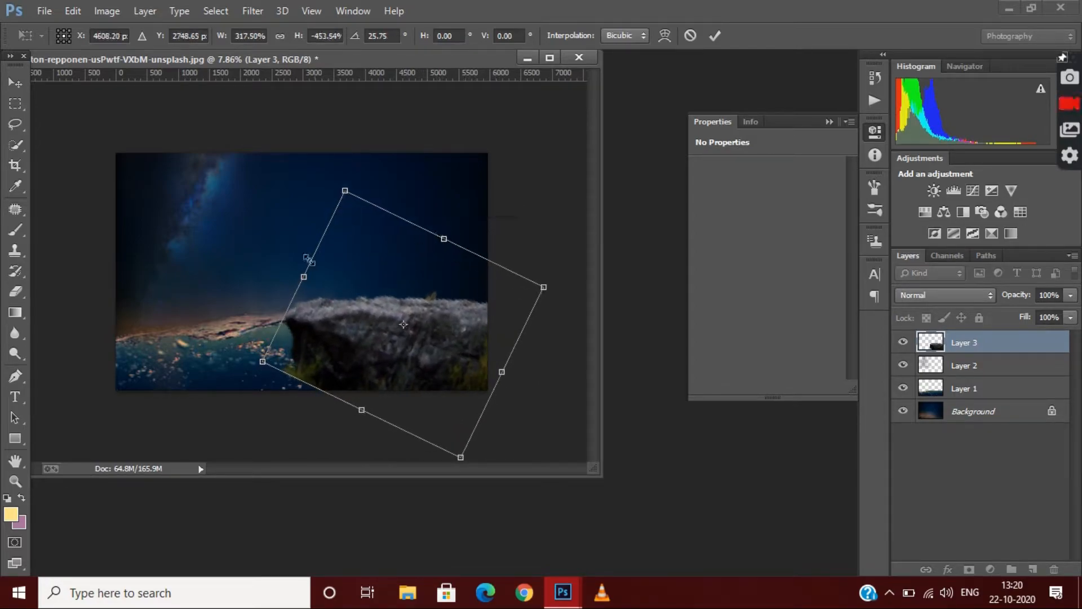
drag(300, 270, 295, 259)
click(715, 36)
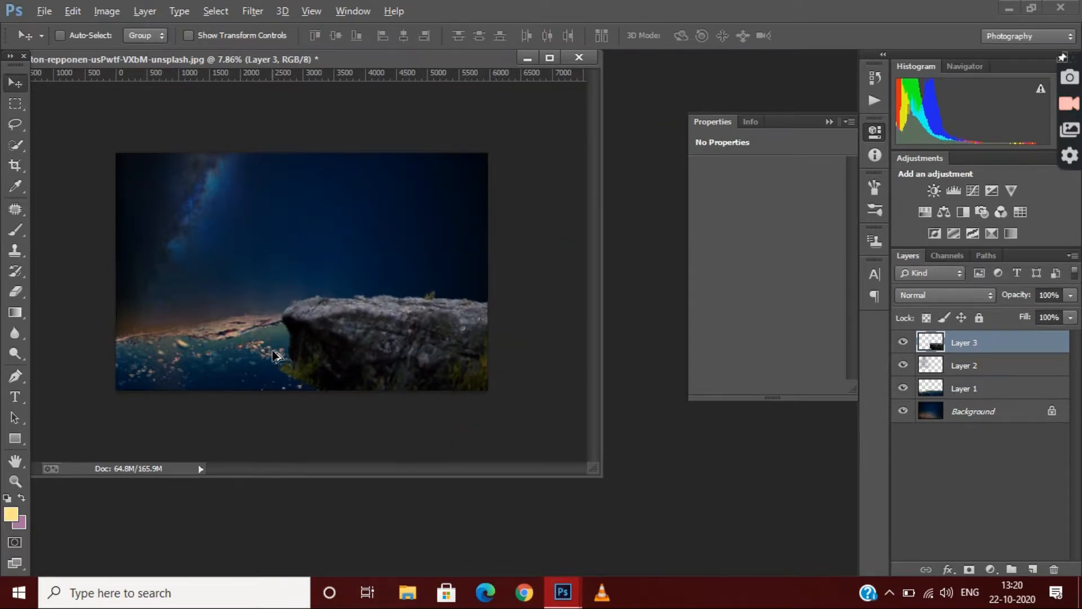
Step: Add a layer mask to the rock layer and reset the Brush colours to the default black and white
scroll(490, 406, up, 1)
scroll(490, 404, up, 1)
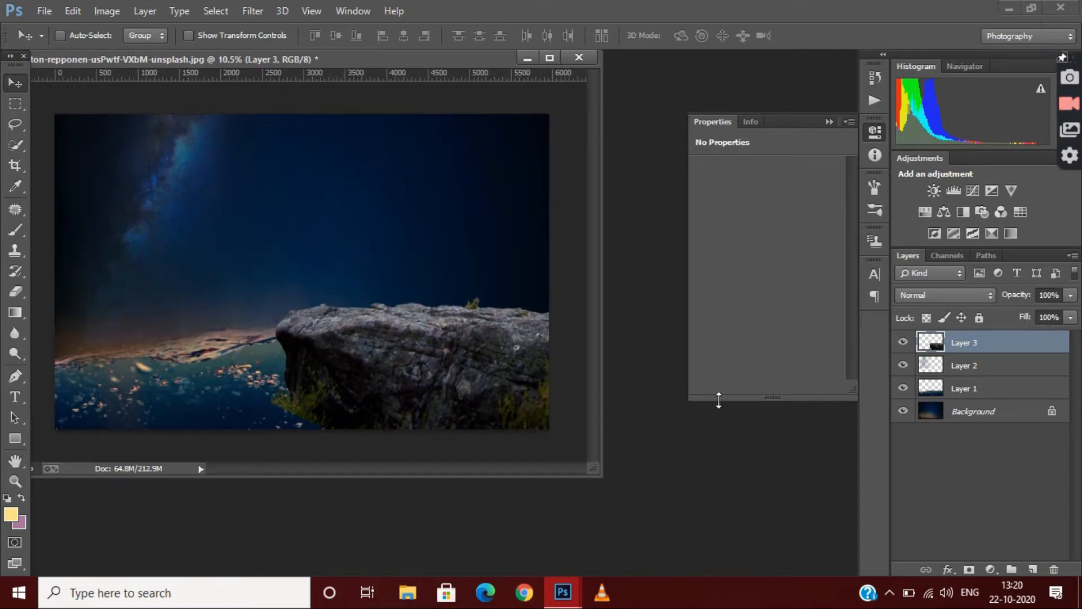
click(968, 569)
key(b)
key(d)
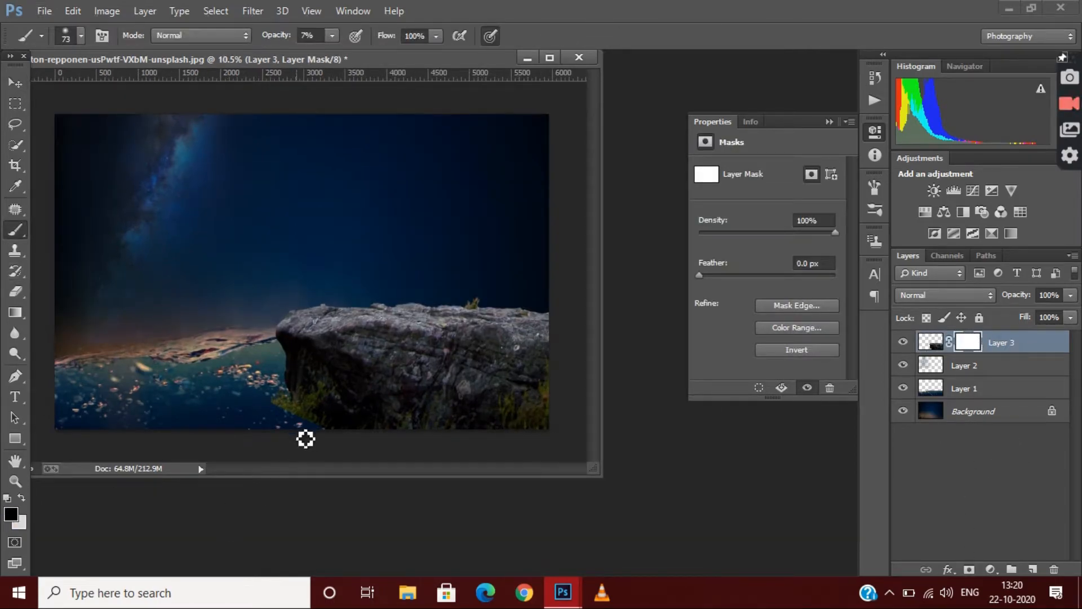
Step: Mask the plants and lower-left edge of the rock into the water with a soft 489 px brush at 28% opacity
scroll(341, 376, up, 3)
click(81, 35)
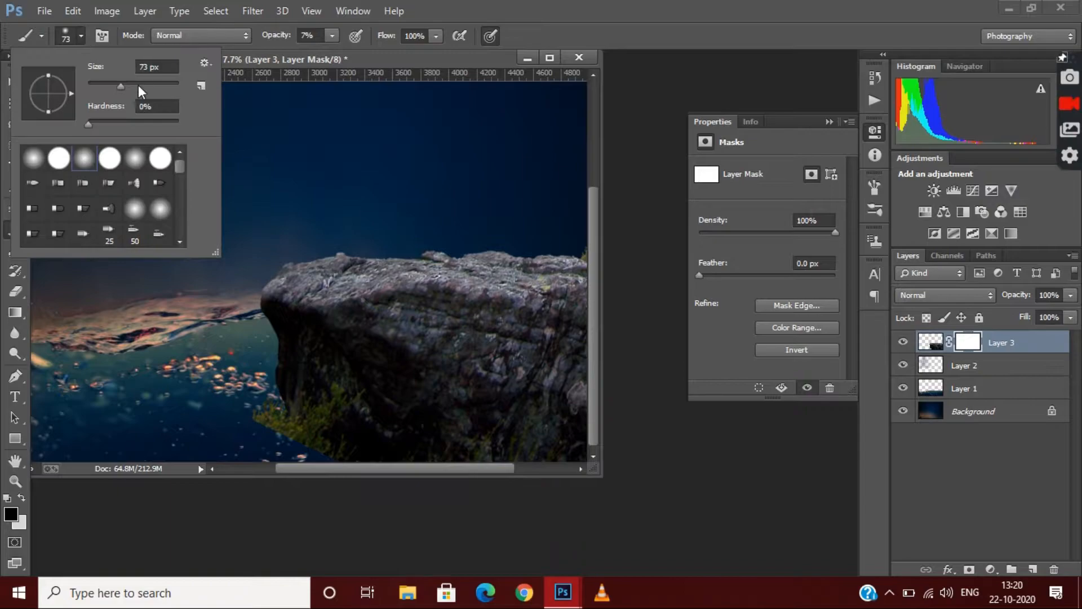
click(332, 36)
drag(332, 36, 349, 59)
click(82, 35)
drag(258, 385, 349, 454)
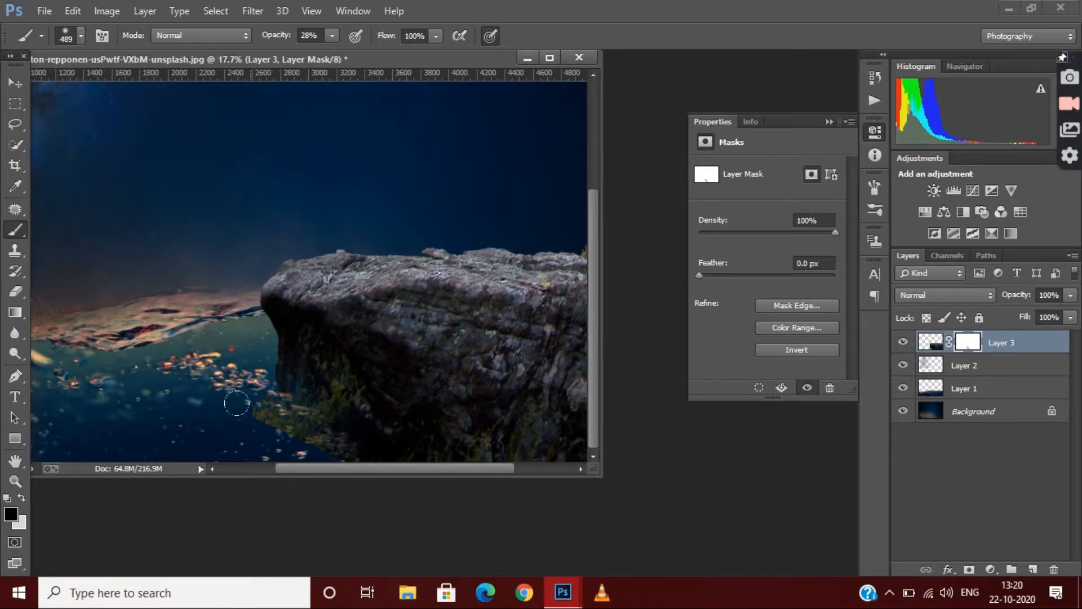
mouse_move(238, 403)
mouse_down()
mouse_move(317, 435)
mouse_move(407, 452)
mouse_up()
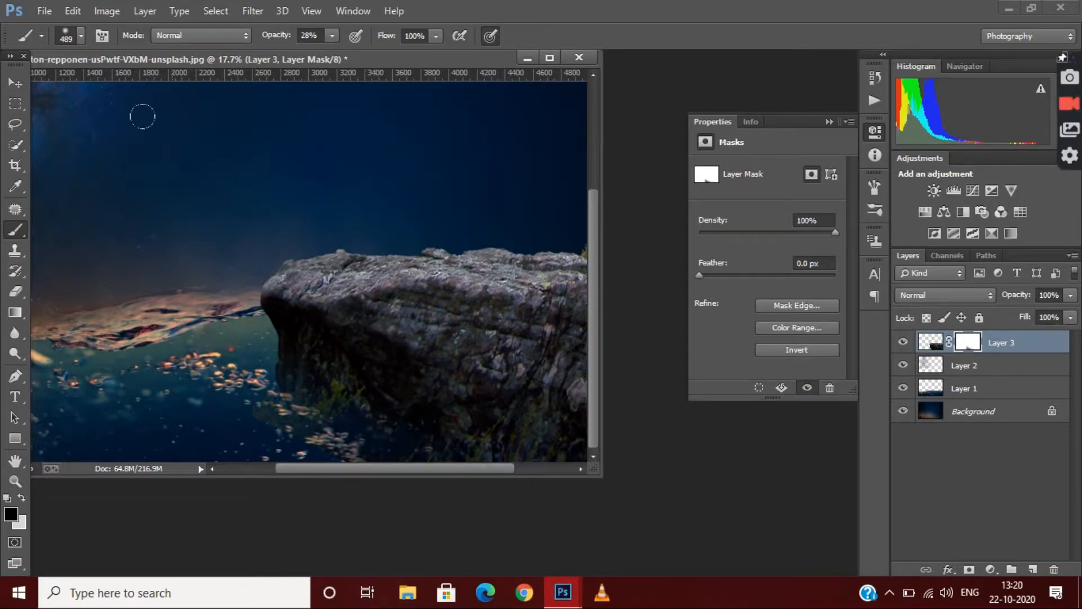
Step: Fade the submerged rock face and its left tip on the mask with the 489 px brush at 15% opacity
drag(326, 38, 314, 54)
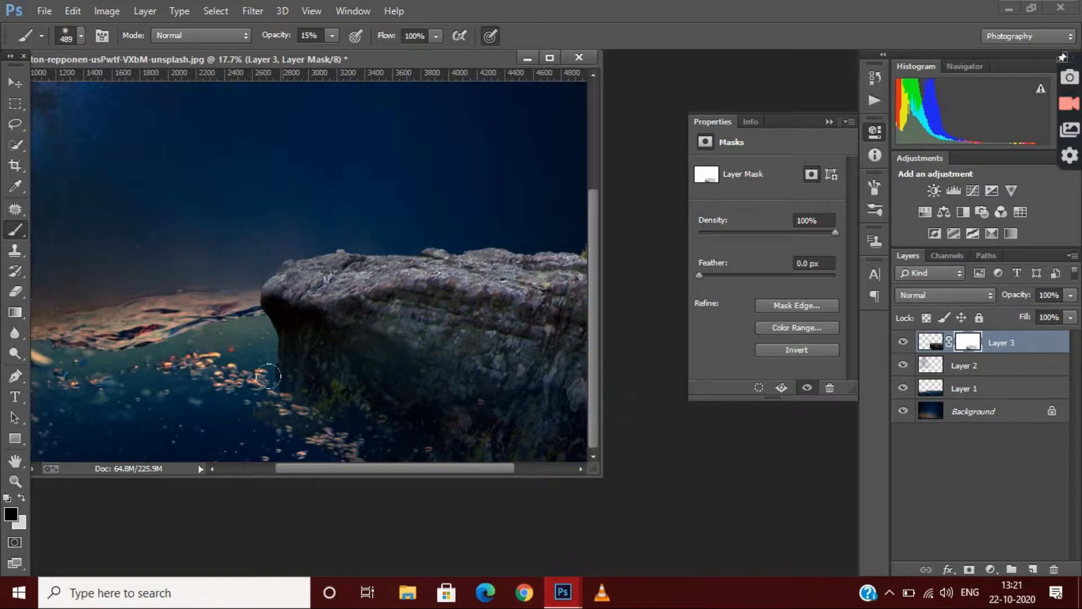
scroll(297, 426, down, 3)
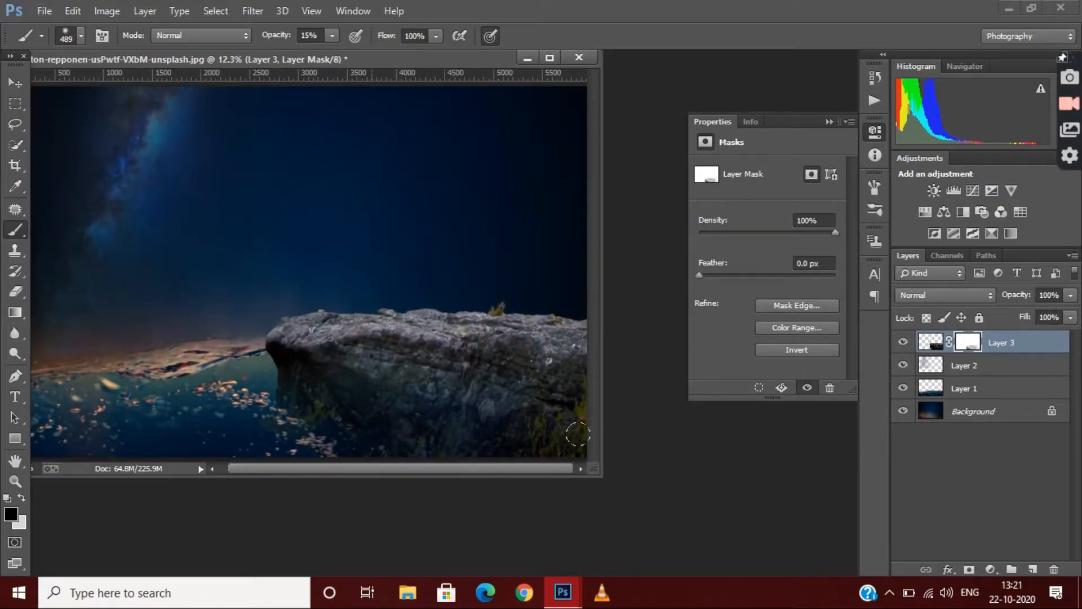
scroll(404, 427, down, 2)
scroll(502, 378, up, 1)
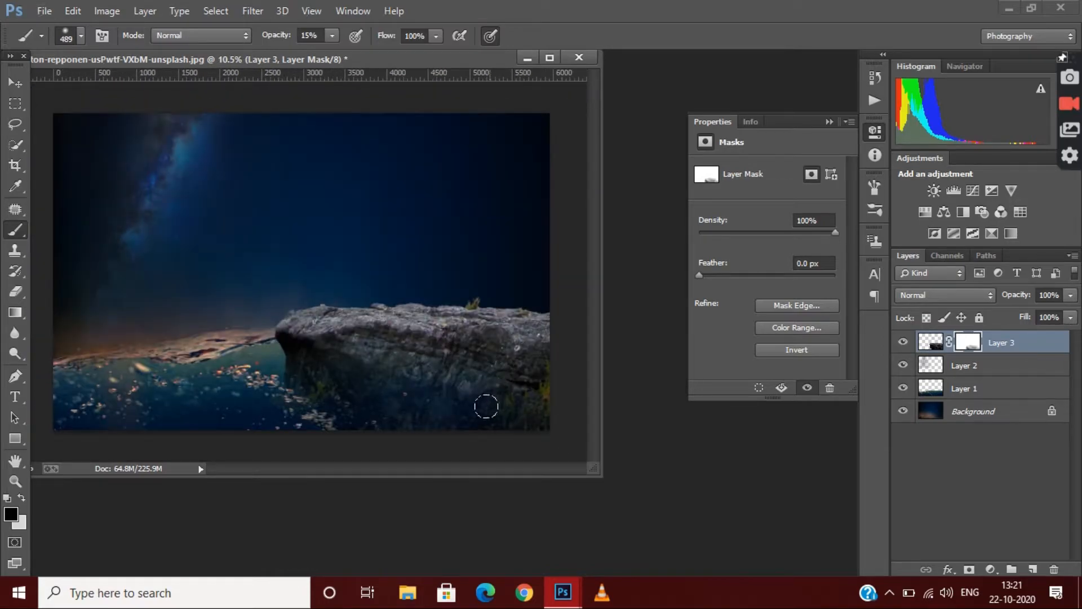
scroll(304, 305, up, 1)
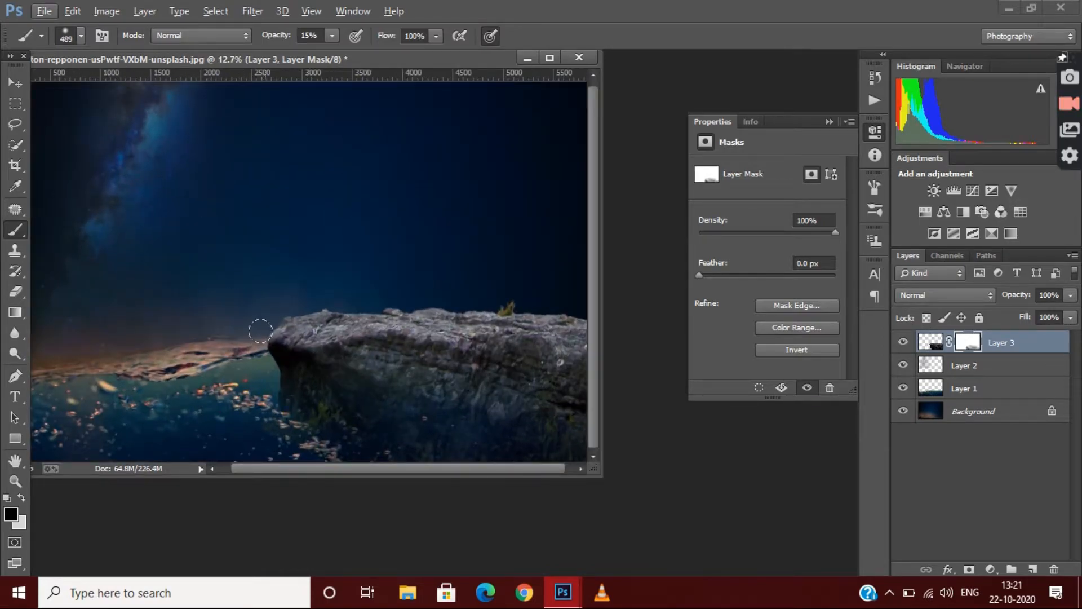
drag(260, 331, 266, 335)
scroll(451, 316, down, 1)
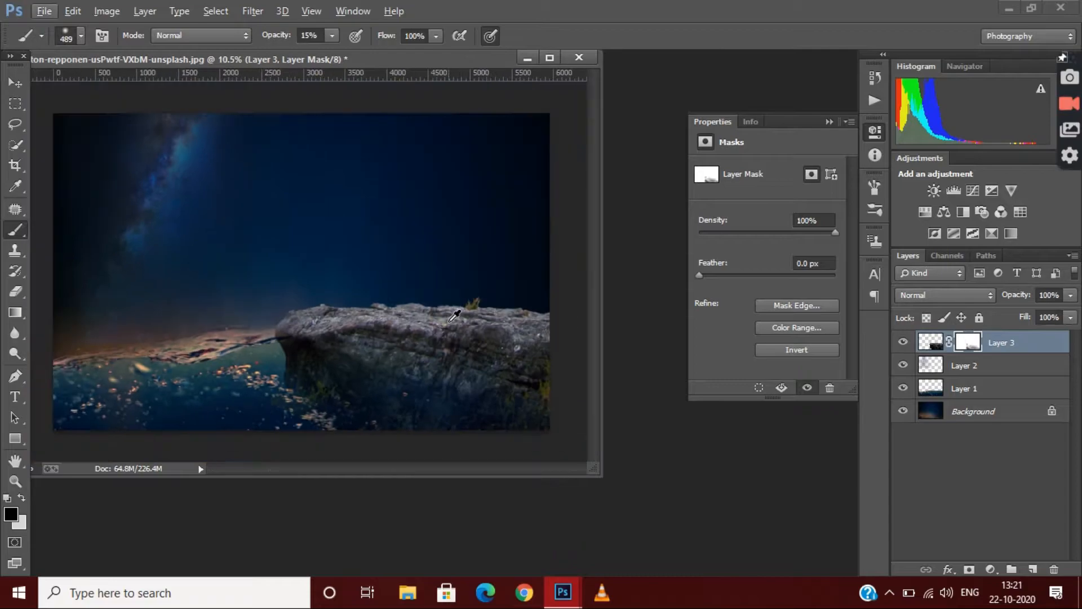
Step: Soften the rock's underwater part further on the mask with a 2237 px brush at 15% opacity
click(82, 36)
drag(161, 87, 173, 88)
click(312, 298)
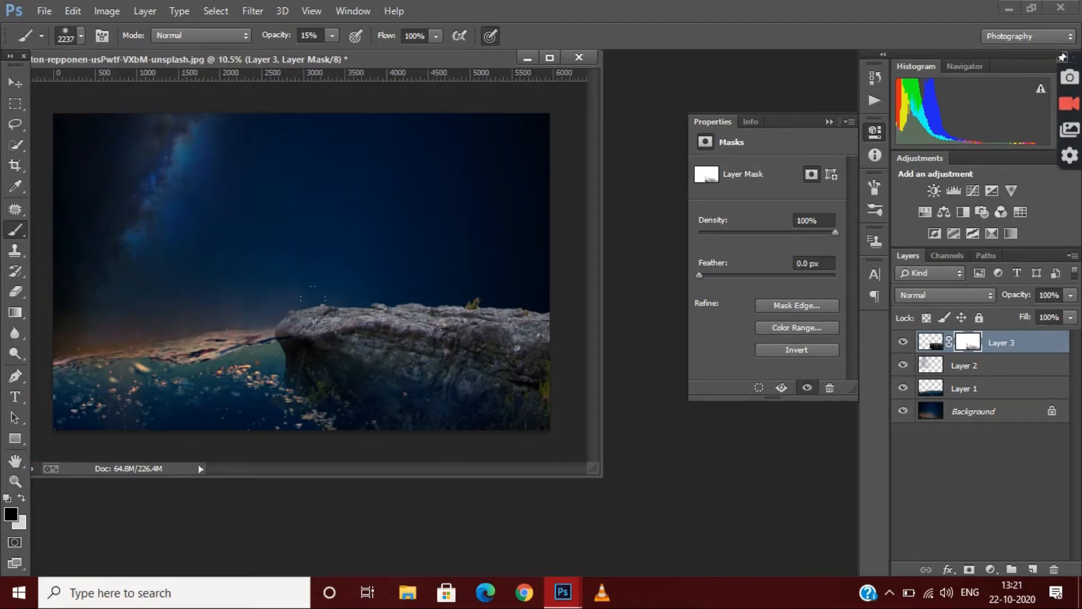
scroll(357, 296, down, 1)
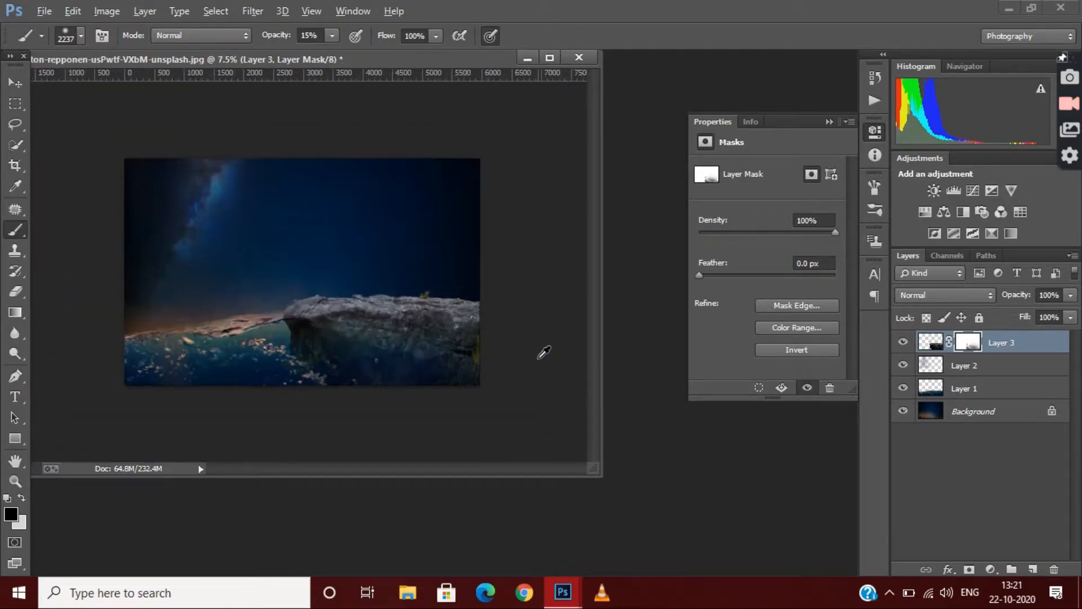
scroll(507, 358, down, 2)
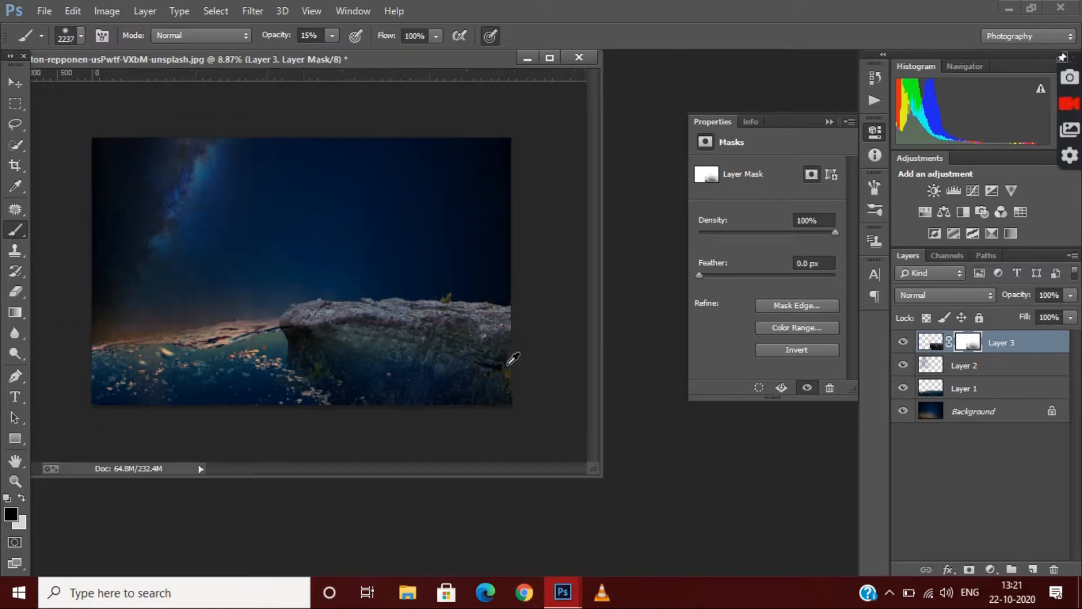
scroll(539, 341, up, 3)
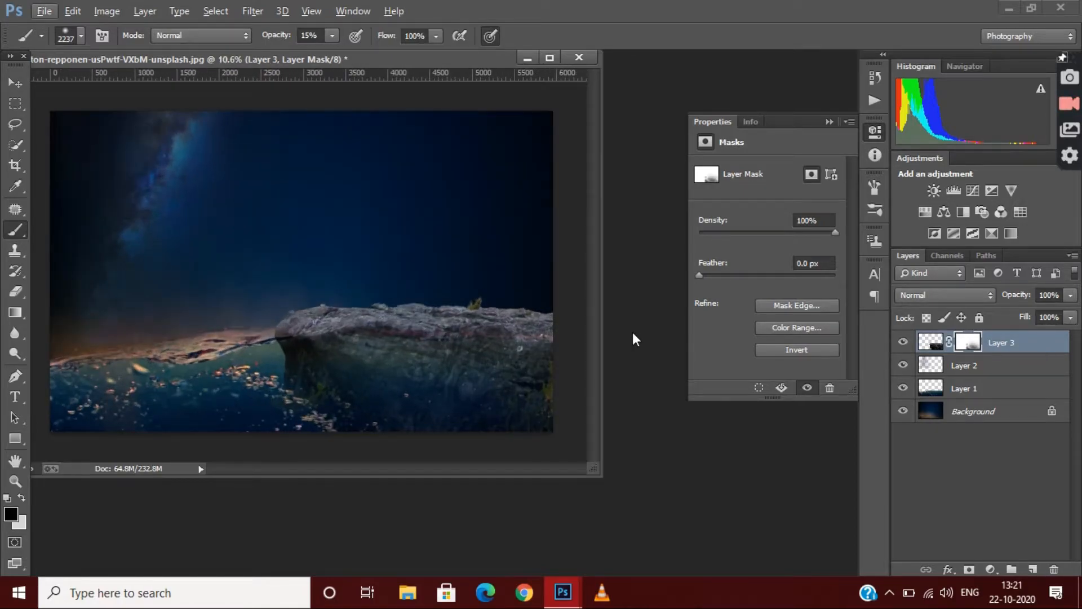
scroll(414, 200, down, 2)
scroll(359, 186, up, 2)
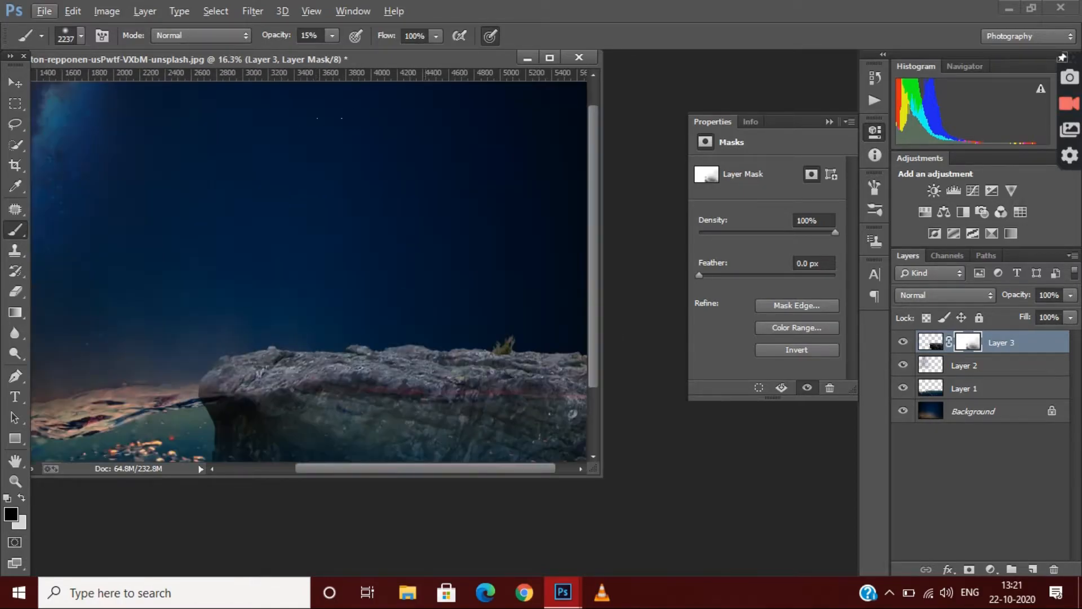
scroll(358, 186, down, 2)
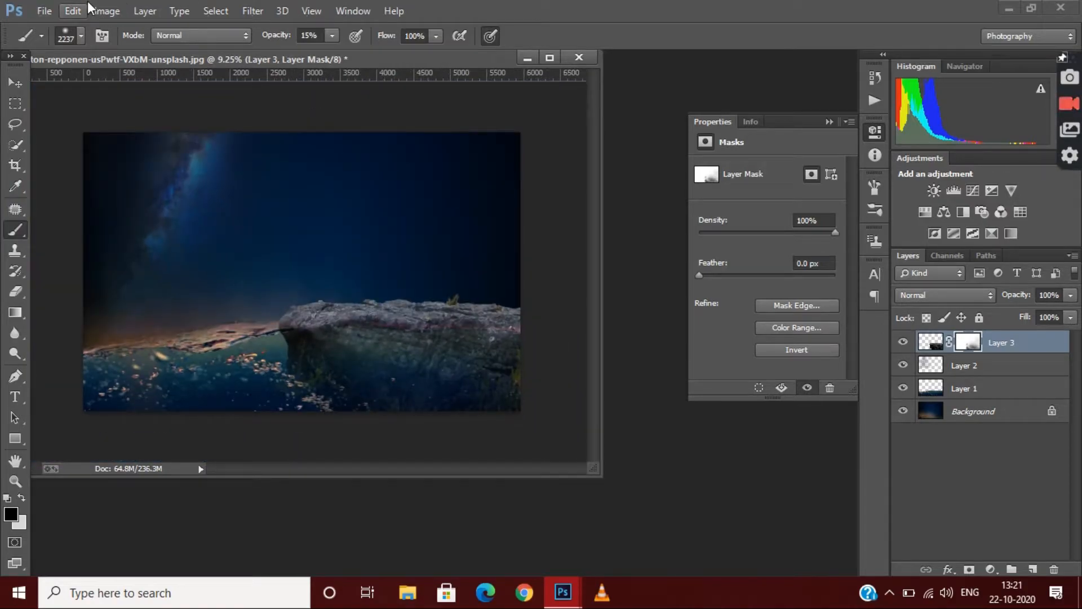
Step: Open the orange jellyfish photo animal-1839389.jpg from the Downloads folder
click(44, 11)
click(48, 41)
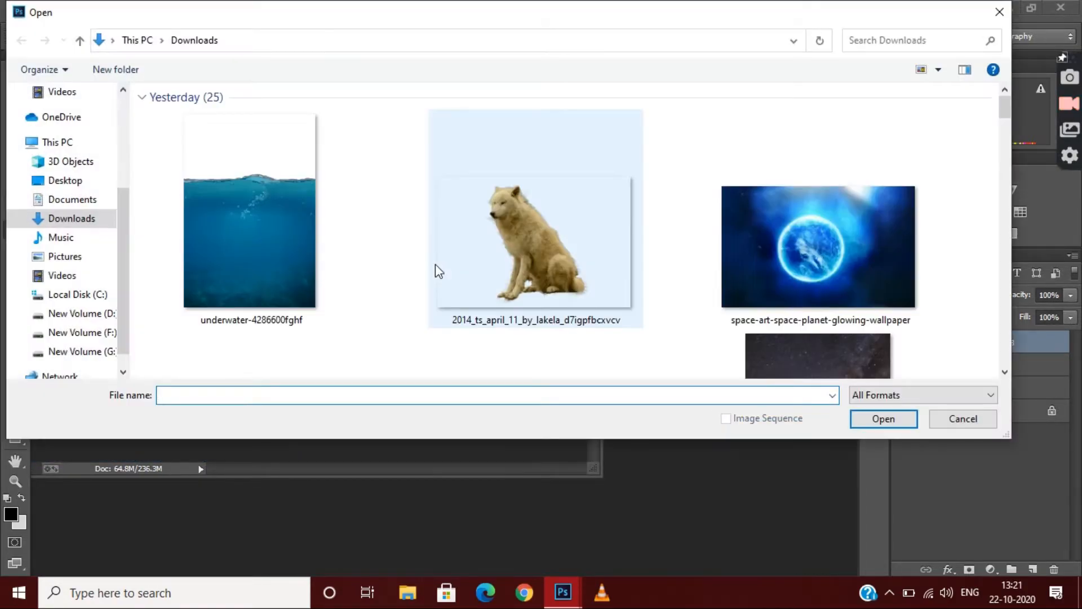
scroll(436, 270, down, 1)
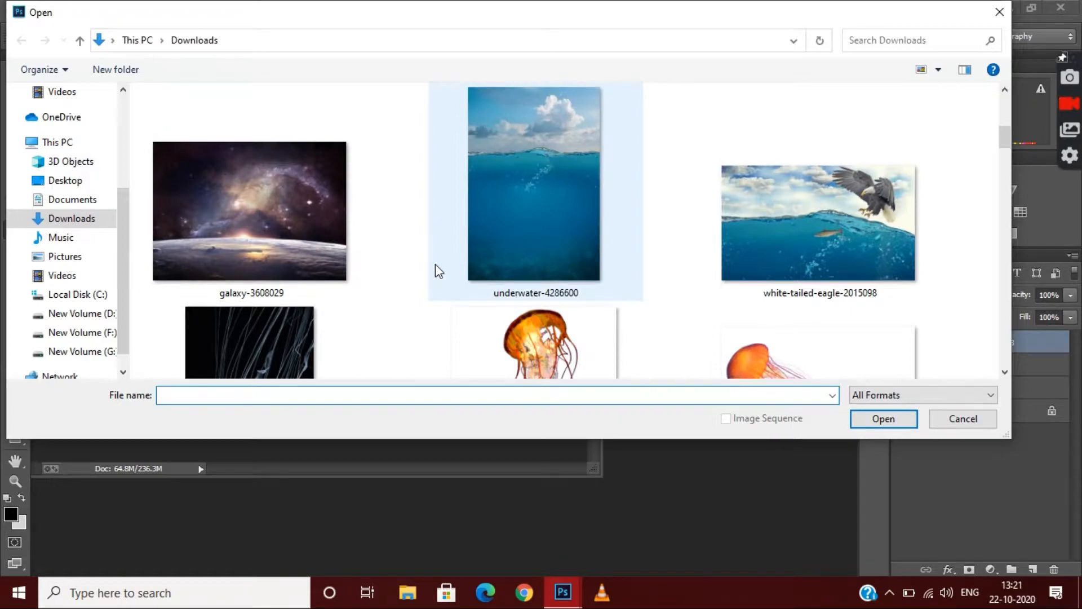
scroll(435, 264, down, 10)
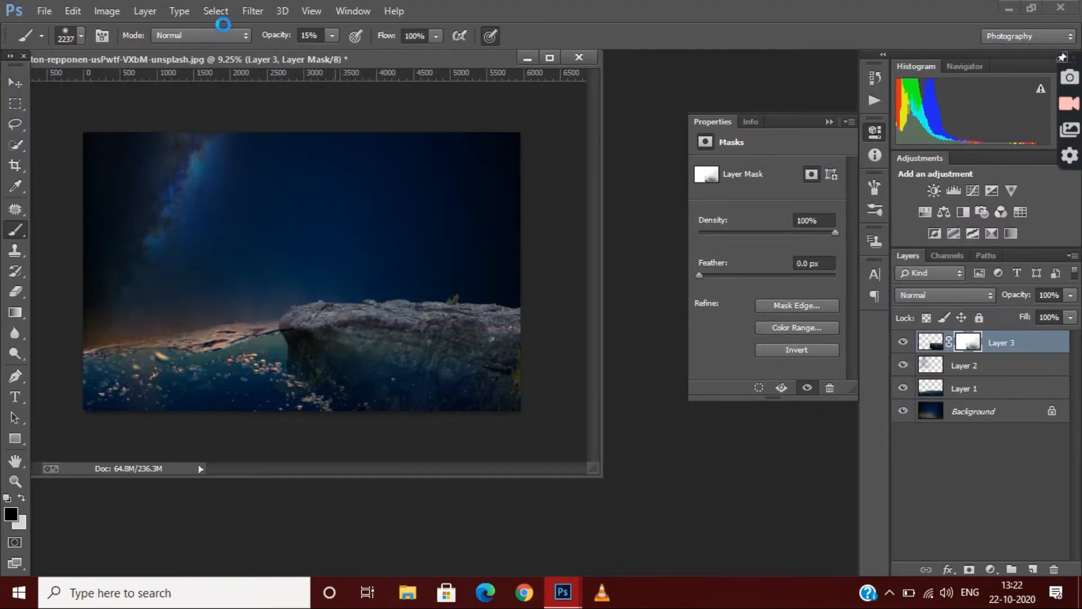
Step: Select the jellyfish photo's dark background with Color Range, adding a background sample and setting Fuzziness to 85
click(216, 10)
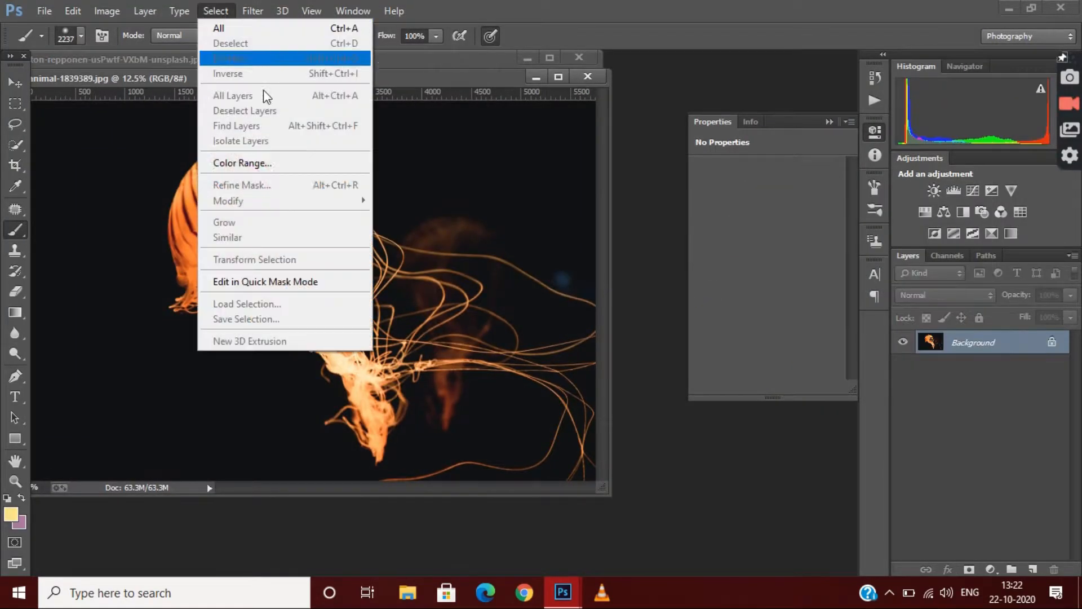
click(226, 157)
drag(716, 202, 747, 203)
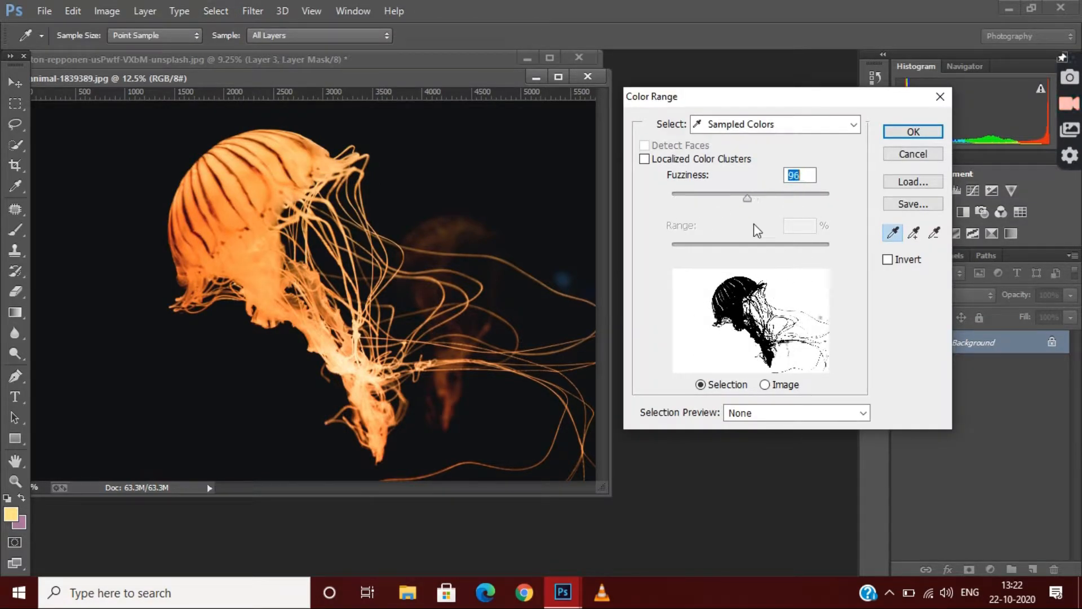
click(913, 232)
click(794, 354)
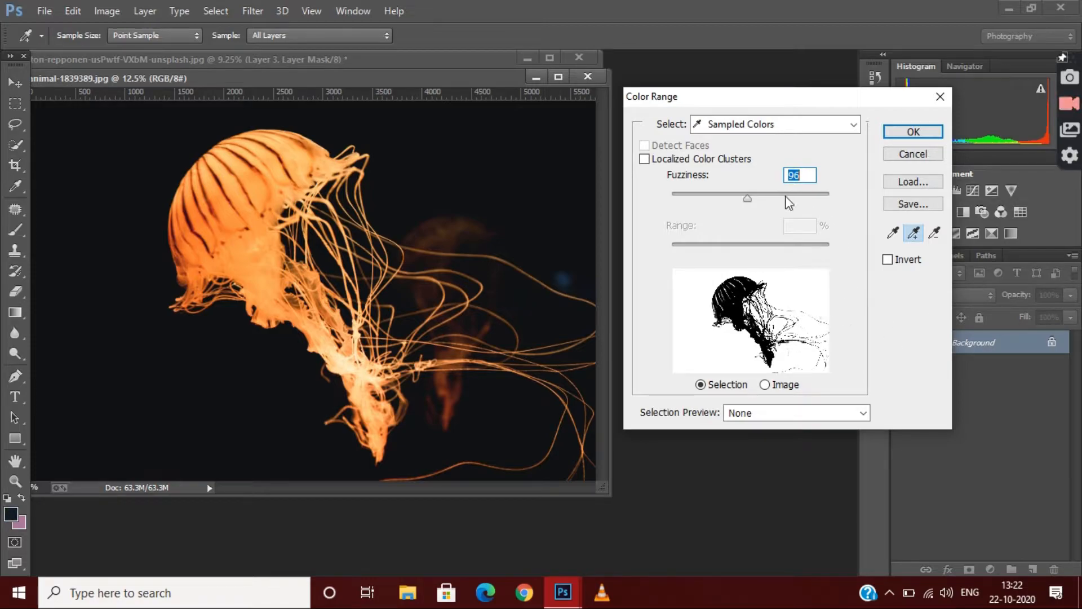
drag(751, 198, 735, 177)
click(890, 129)
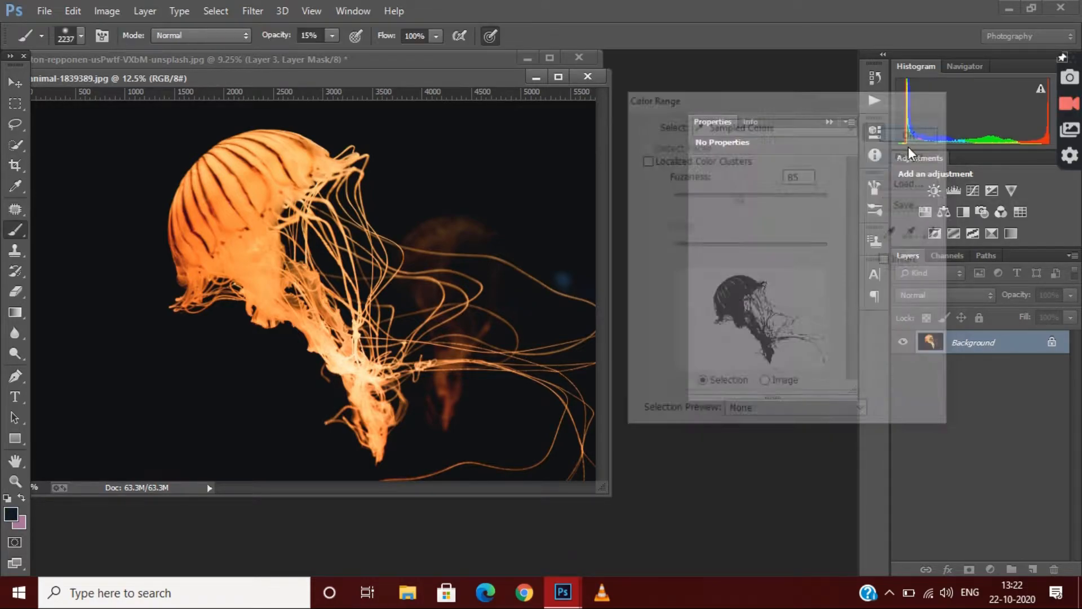
scroll(521, 260, down, 1)
scroll(521, 261, down, 1)
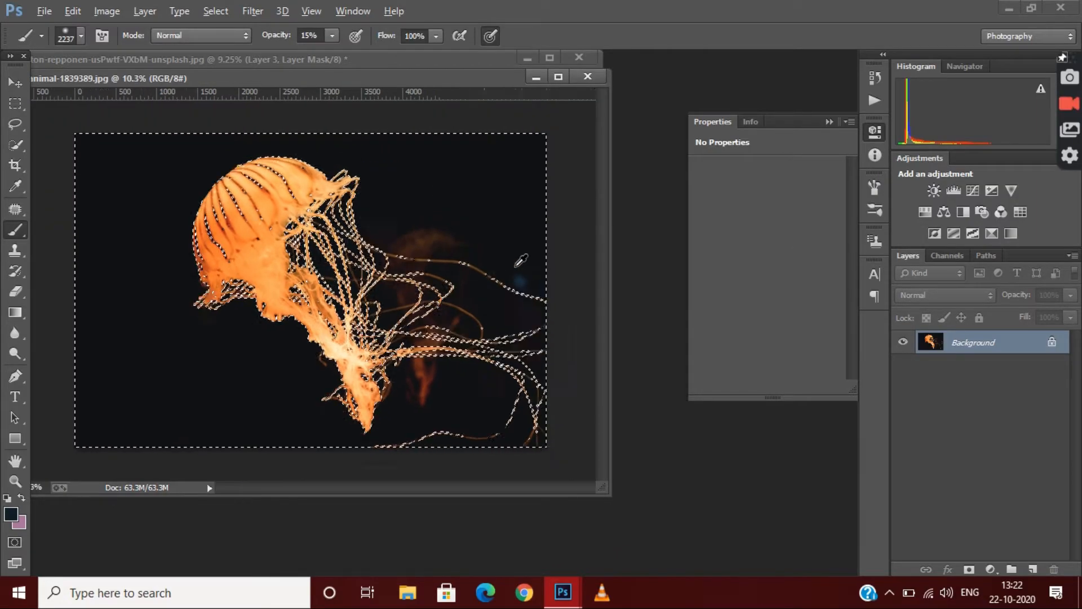
scroll(455, 206, up, 1)
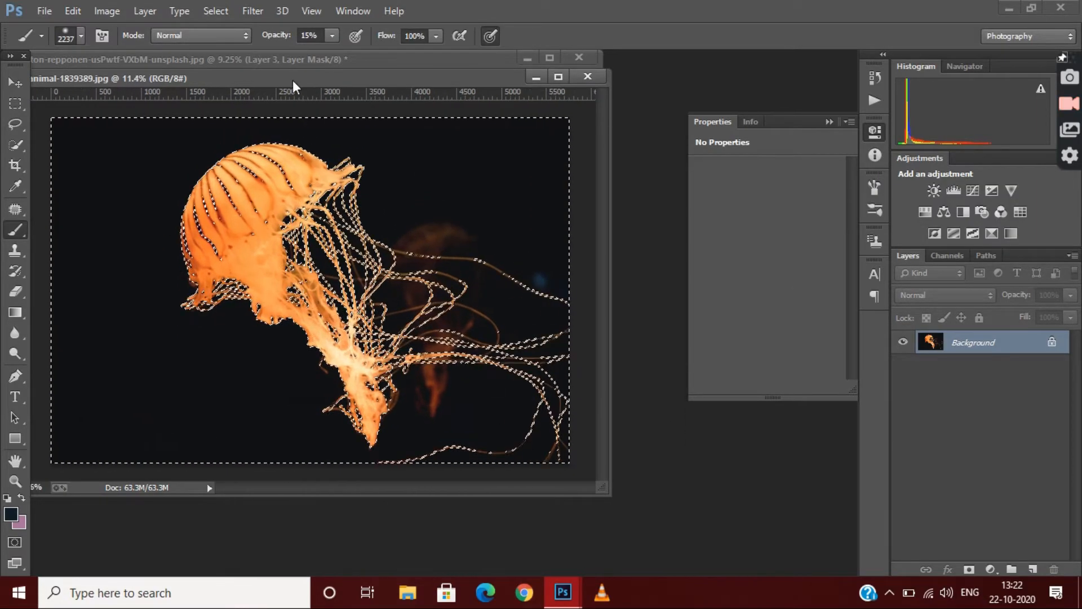
Step: Refine the background selection by running Color Range again with Fuzziness set to 6
click(252, 11)
mouse_move(215, 11)
click(240, 163)
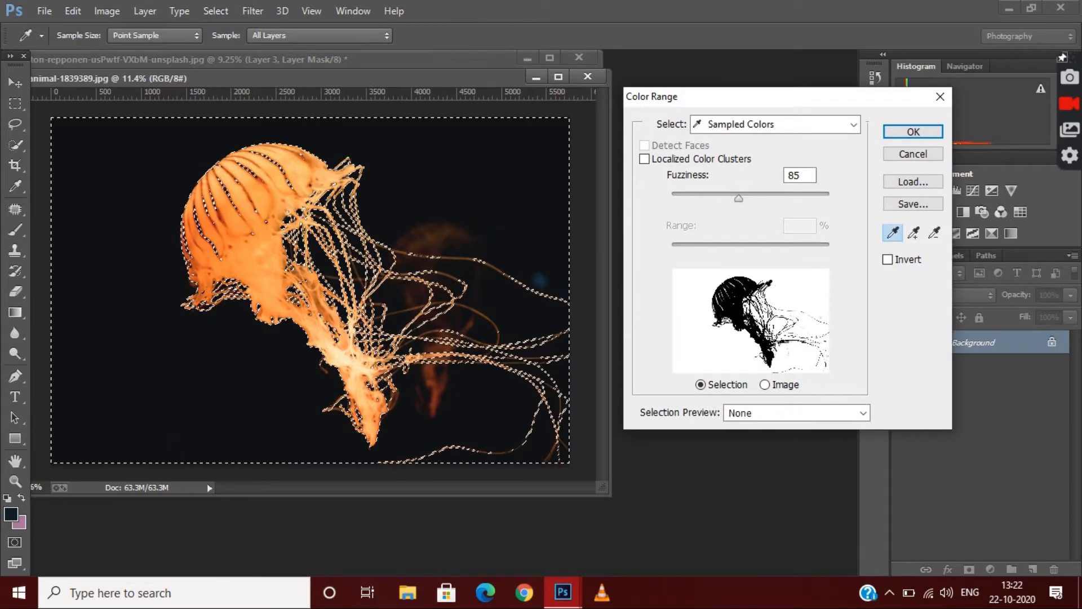
drag(753, 198, 677, 212)
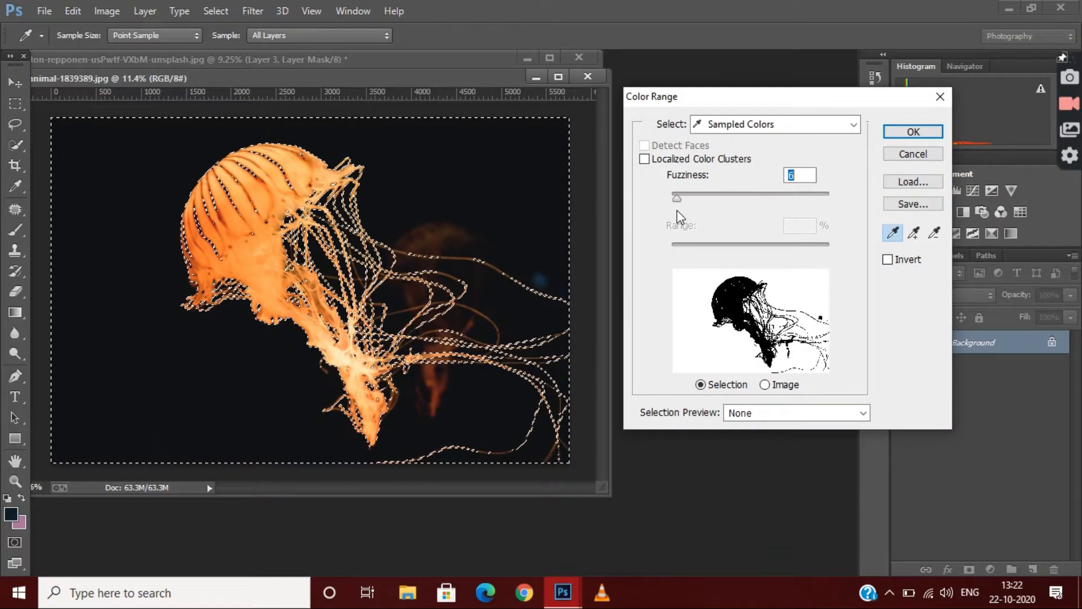
click(909, 135)
key(b)
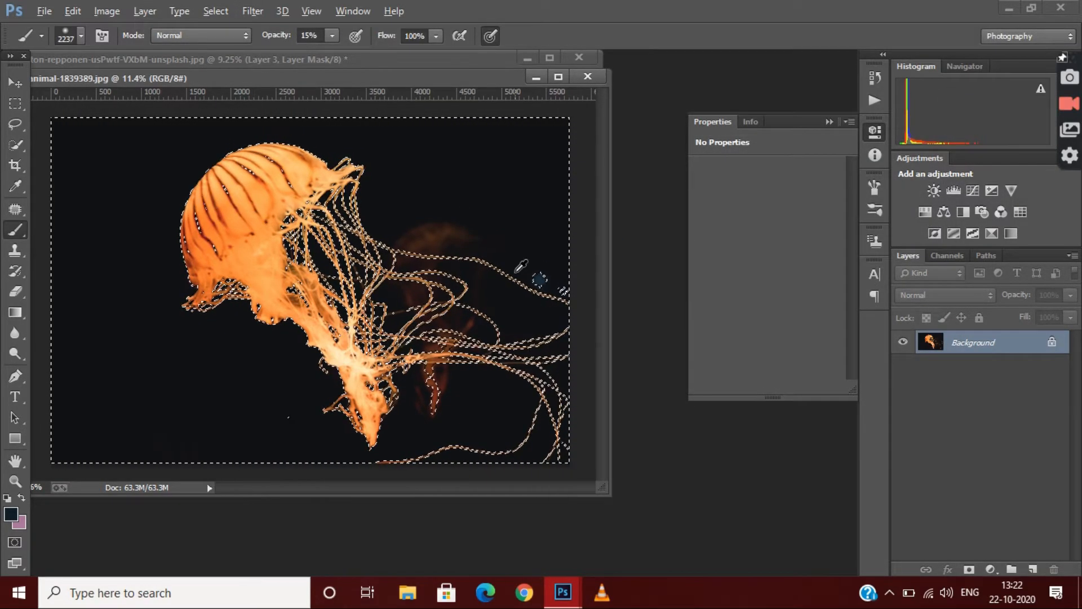
Step: Invert the selection to isolate the jellyfish and move it into the night composite as a new layer
scroll(145, 222, down, 3)
click(15, 145)
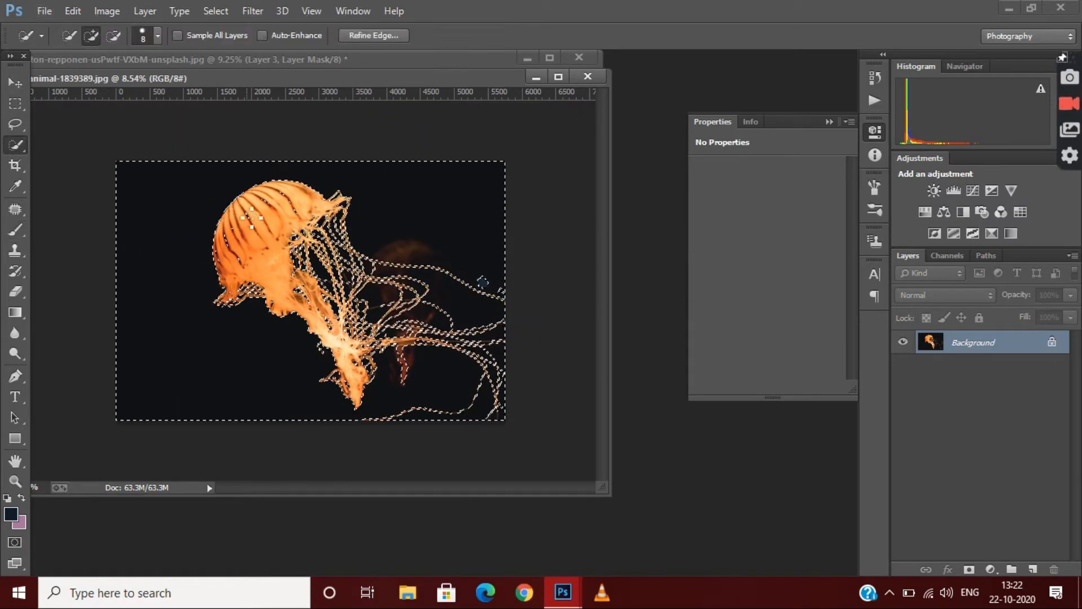
right_click(248, 214)
click(277, 241)
click(15, 83)
drag(65, 79, 450, 231)
drag(642, 388, 332, 203)
click(923, 231)
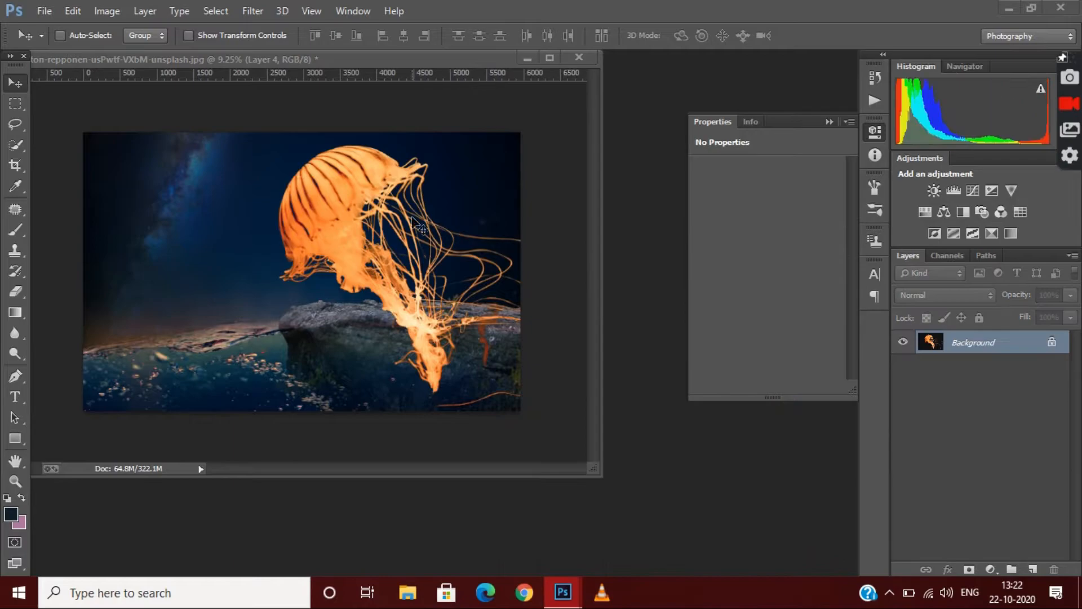
Step: Free-transform the jellyfish layer, rotating it about 20° and shrinking it to roughly half size over the sky
key(ctrl+t)
drag(601, 459, 430, 311)
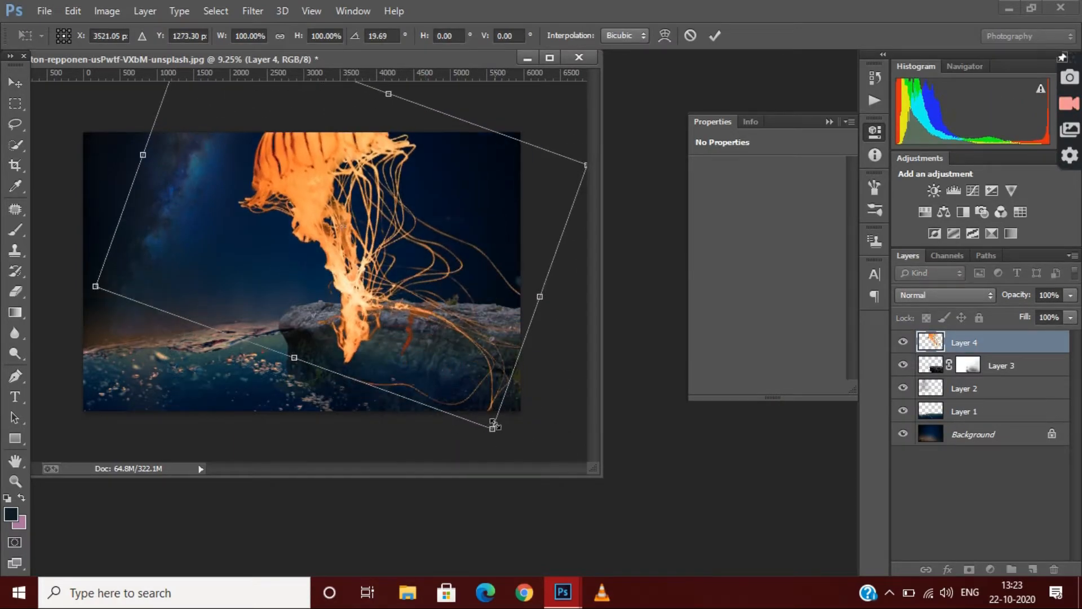
drag(493, 428, 380, 290)
drag(374, 225, 335, 319)
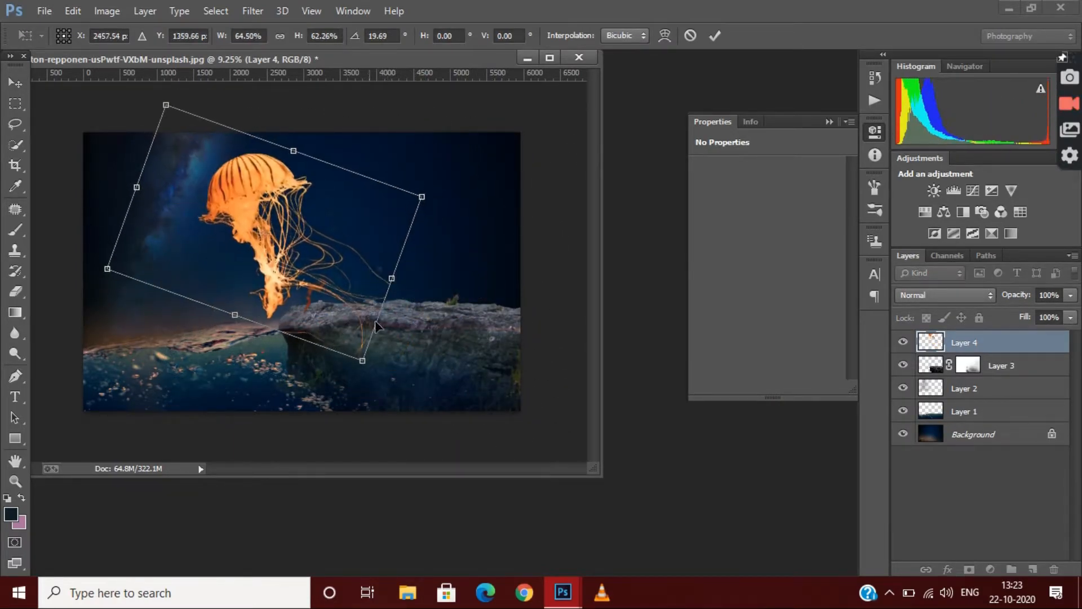
drag(360, 361, 317, 298)
drag(253, 210, 264, 231)
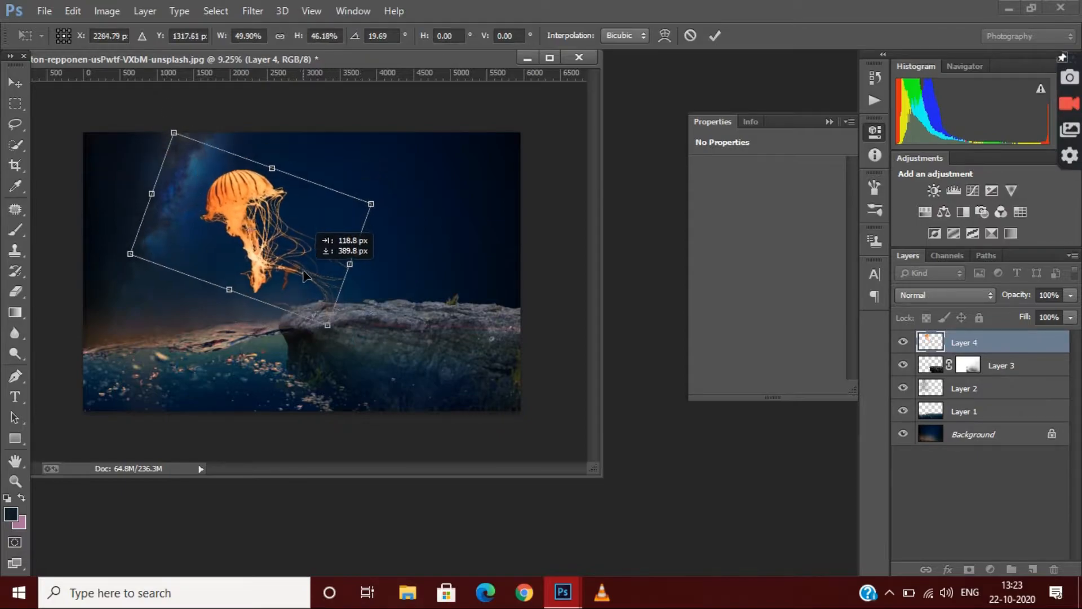
Step: Rotate the jellyfish to about 48.7°, scale it to about 39% and place it upright in the sky near the Milky Way
drag(311, 120, 311, 186)
drag(258, 344, 253, 336)
mouse_move(226, 231)
mouse_down()
mouse_move(208, 222)
mouse_move(220, 226)
mouse_up()
drag(250, 336, 256, 302)
mouse_move(262, 252)
mouse_down()
mouse_move(256, 273)
mouse_move(262, 248)
mouse_up()
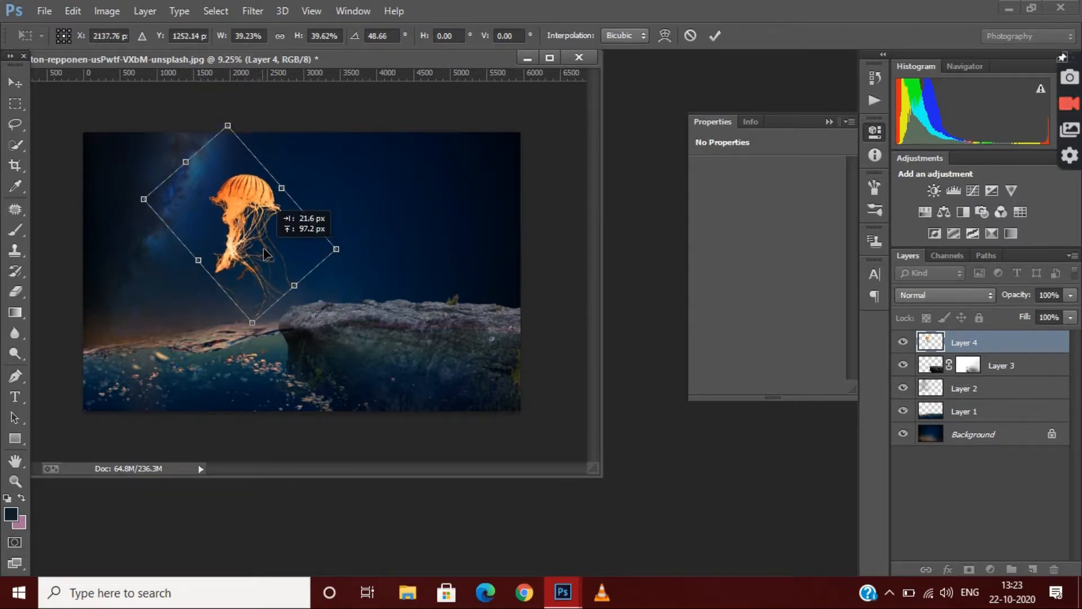
drag(252, 195, 257, 186)
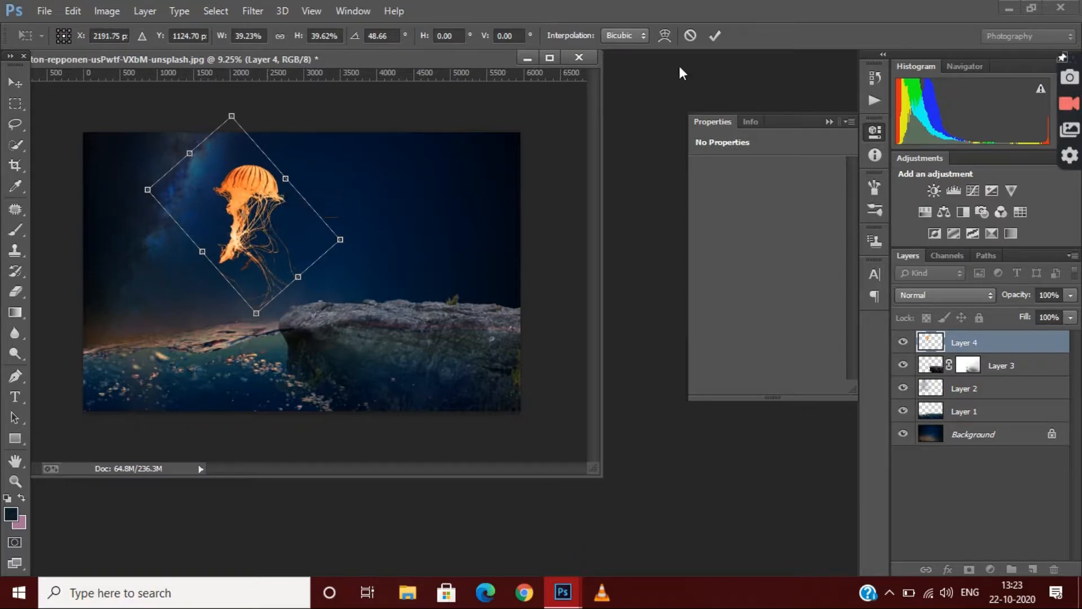
Step: Erase the reddish leftover of the second jellyfish beside the tentacles with a soft 244 px Eraser at 28% opacity
scroll(162, 186, up, 6)
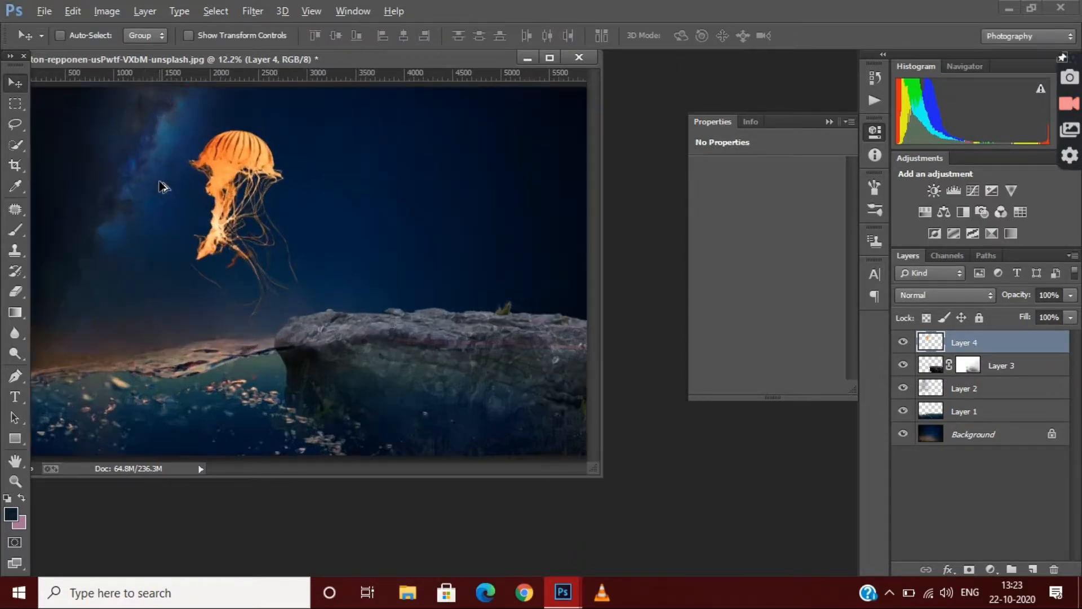
click(16, 291)
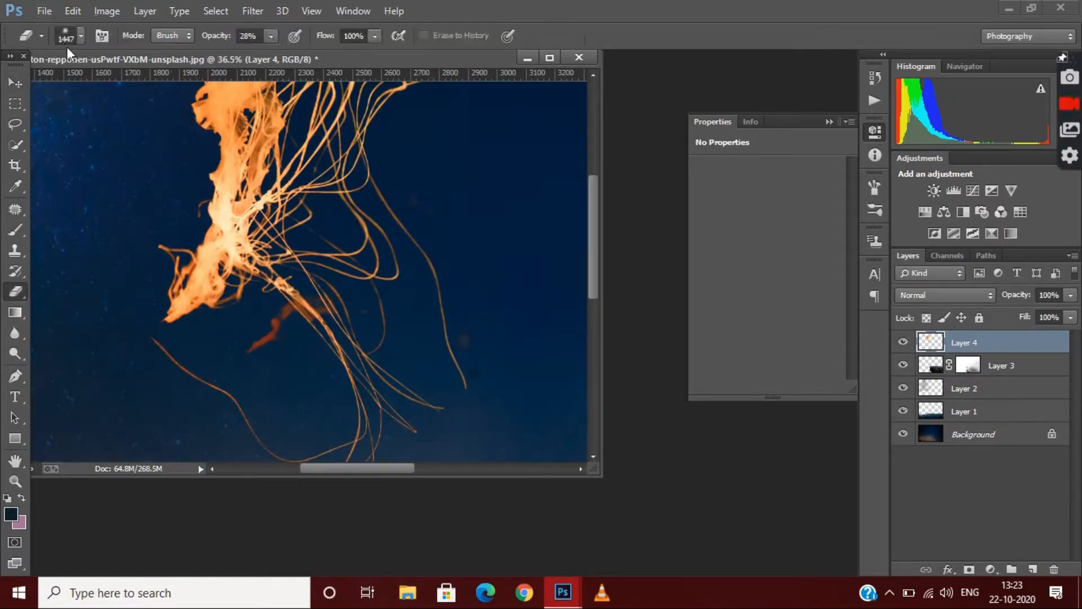
click(67, 36)
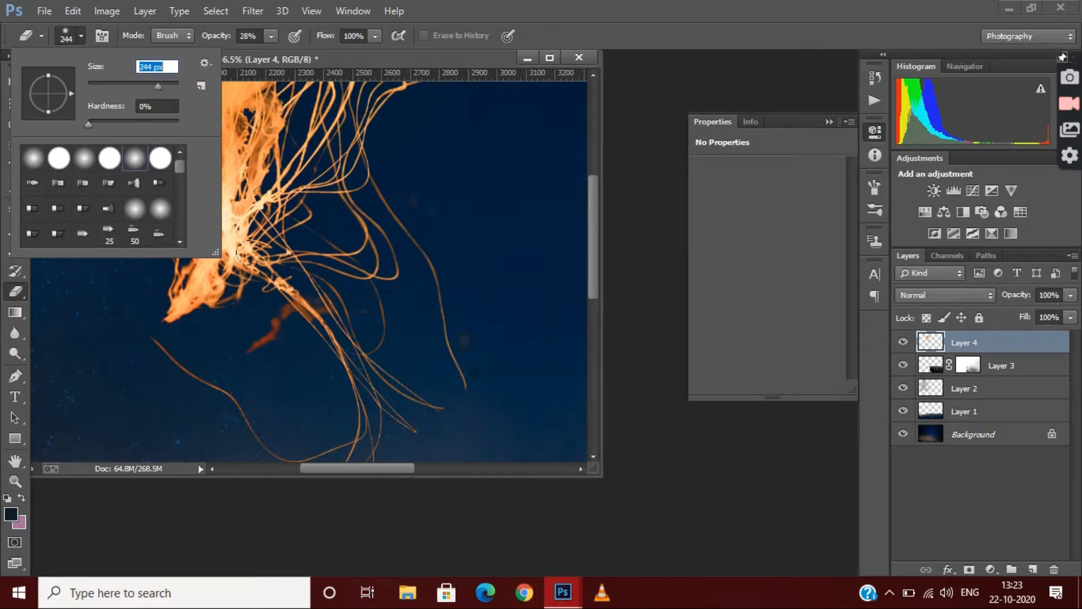
key(Return)
drag(241, 317, 271, 334)
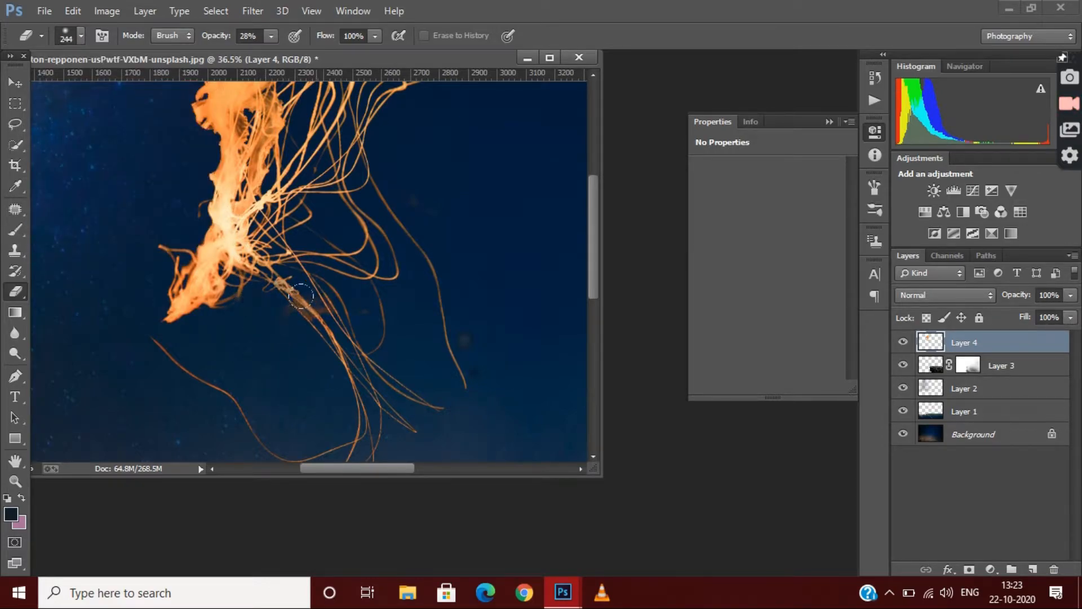
scroll(467, 328, down, 5)
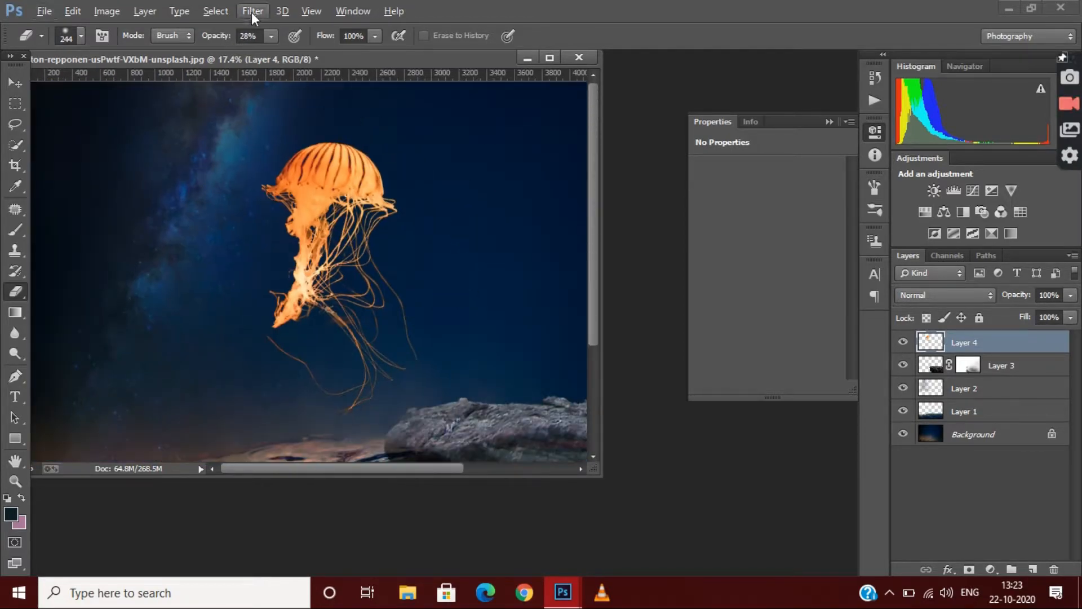
Step: Duplicate the jellyfish layer
click(251, 12)
click(742, 418)
key(ctrl+j)
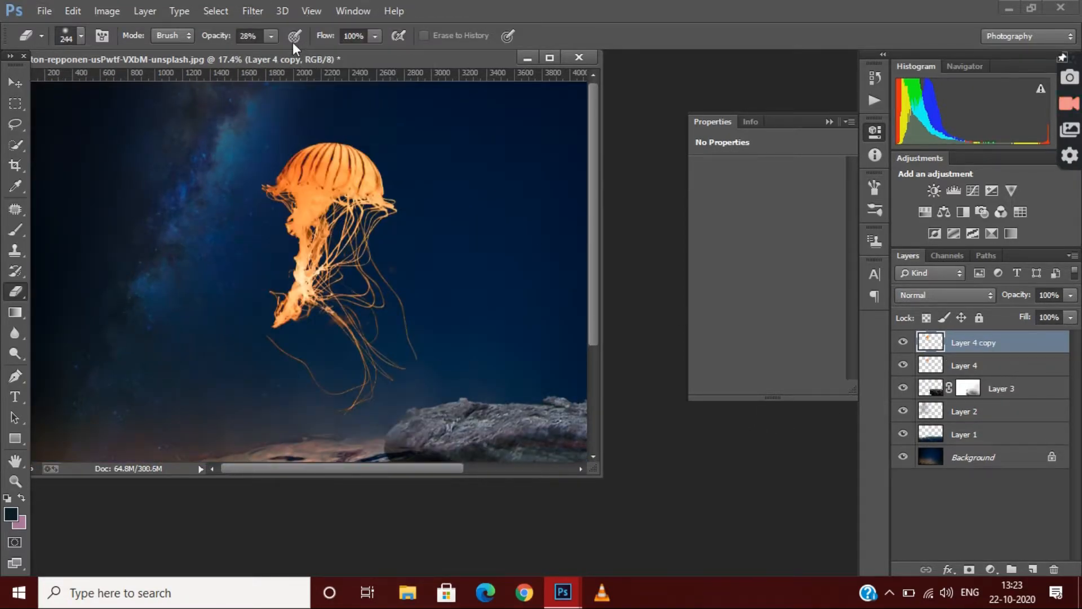
Step: Apply a Gaussian Blur with a radius of about 33 pixels to the duplicated jellyfish layer
click(253, 11)
mouse_move(265, 201)
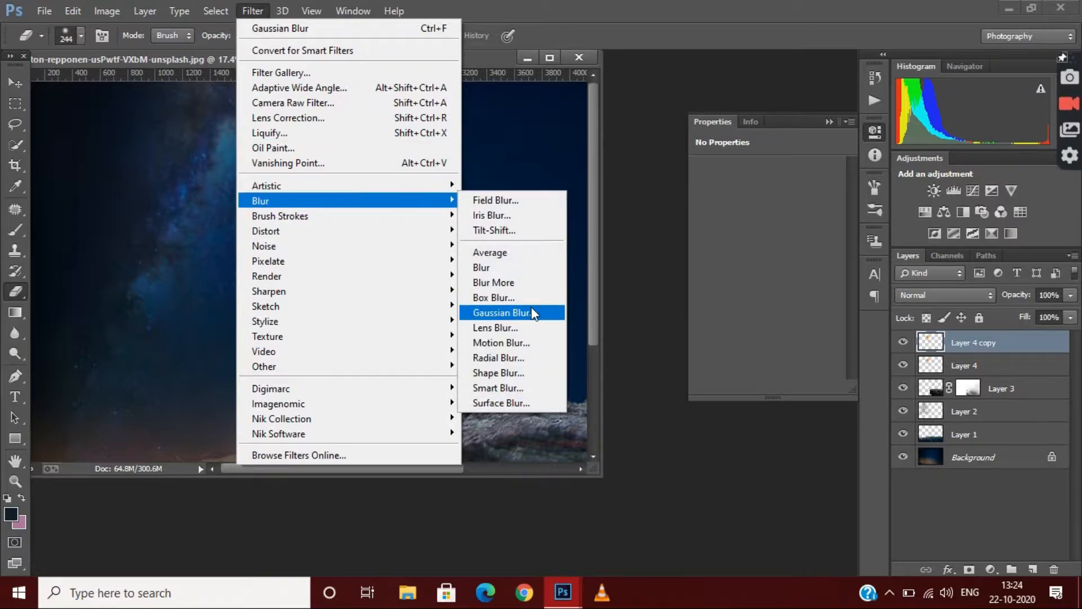
click(532, 309)
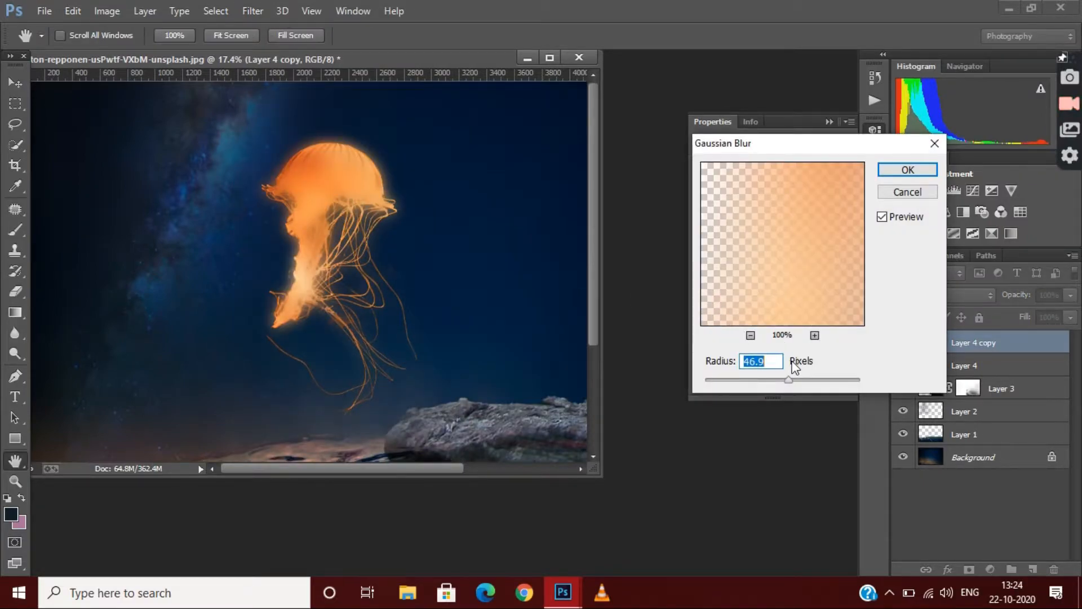
mouse_move(780, 382)
mouse_down()
mouse_move(746, 381)
mouse_move(777, 384)
mouse_up()
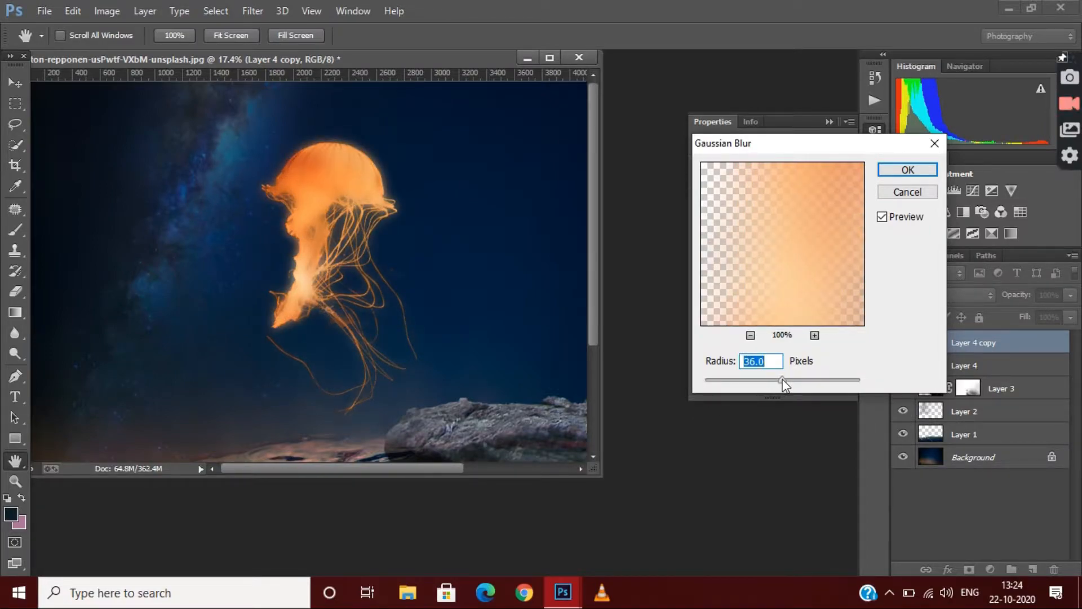
drag(790, 377, 773, 381)
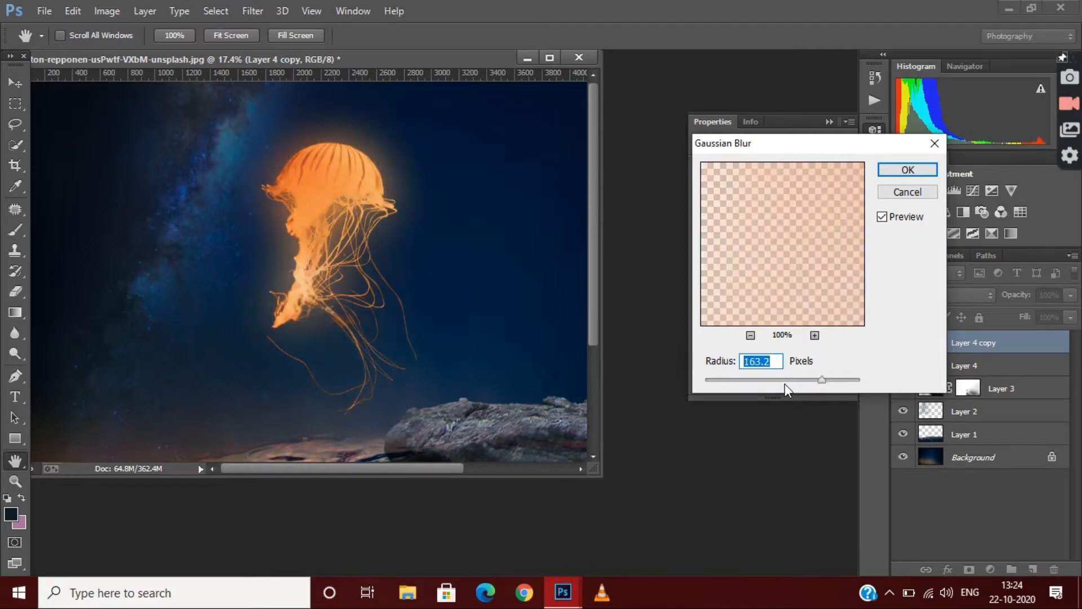
click(783, 383)
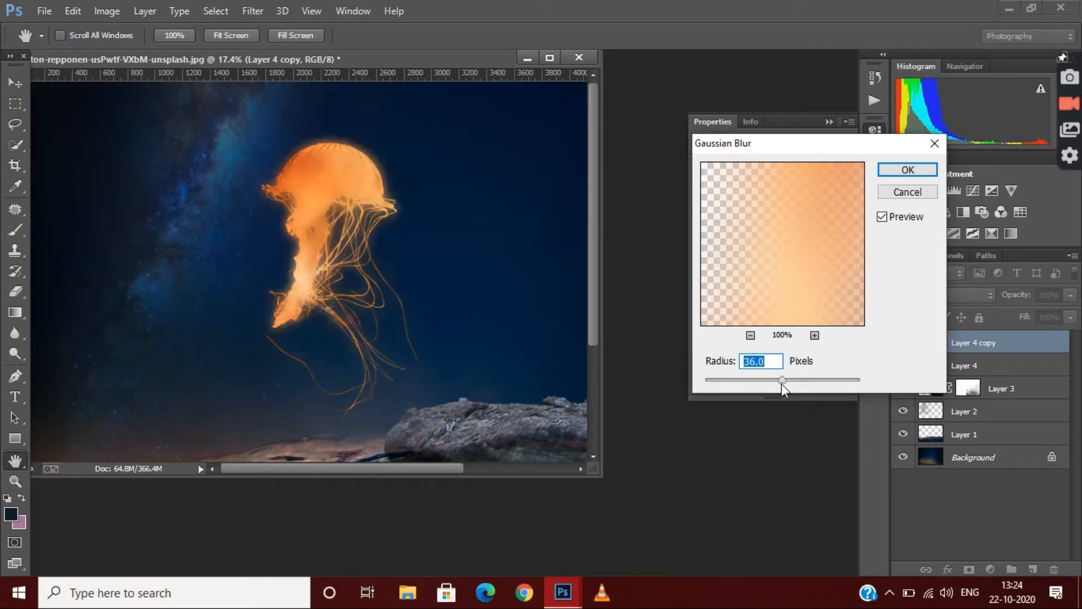
click(770, 388)
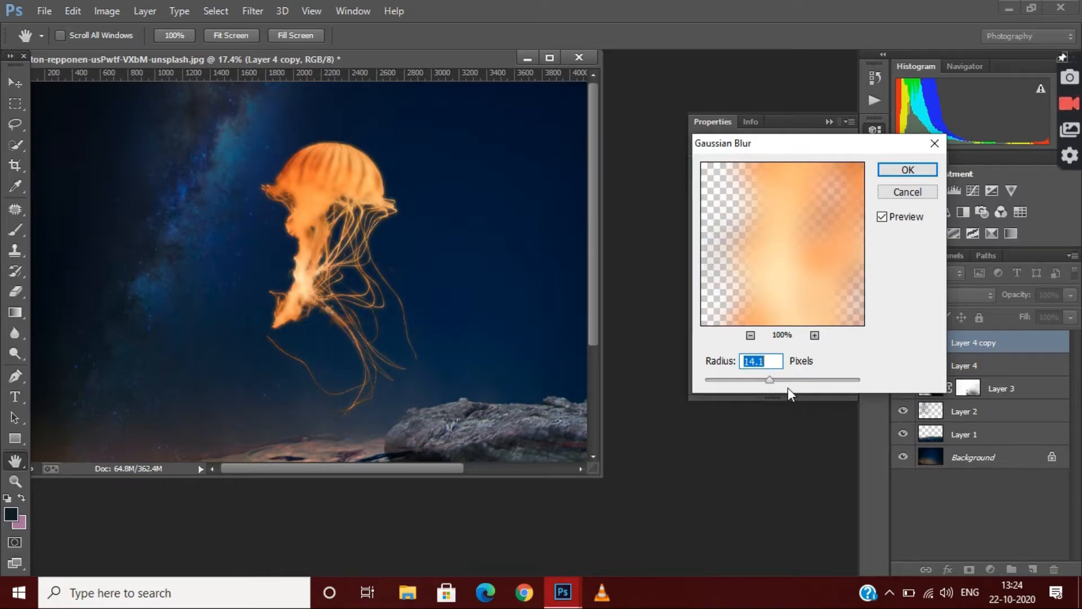
click(787, 384)
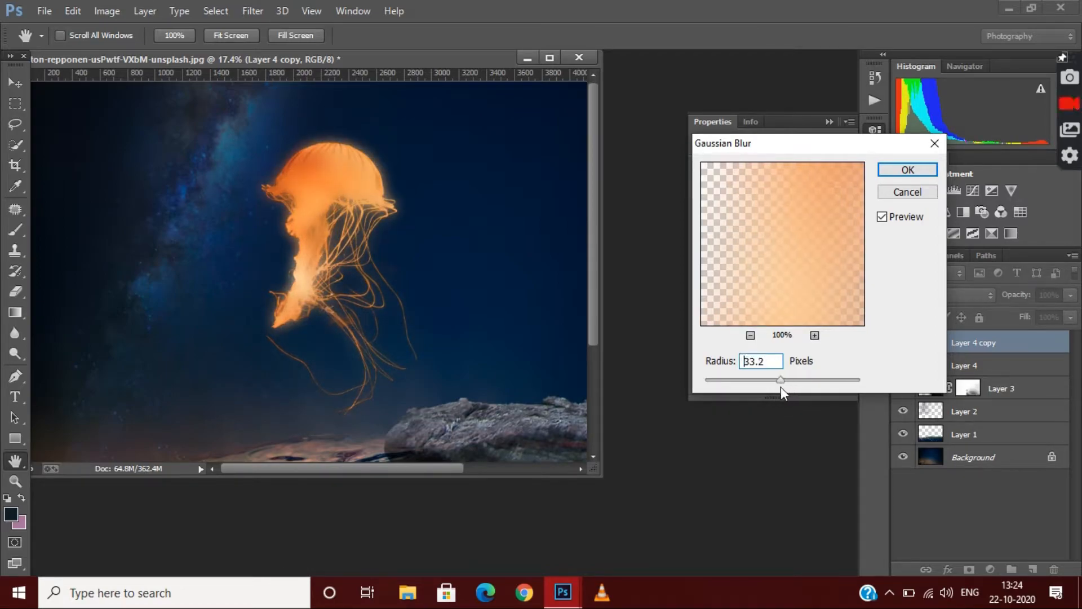
drag(786, 385, 782, 384)
key(Return)
key(e)
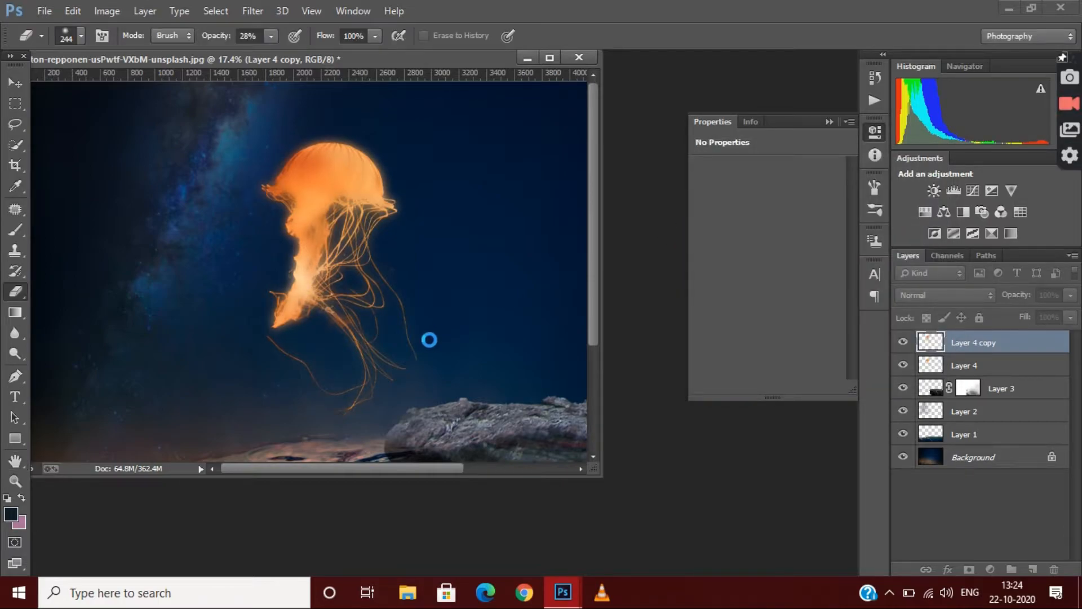
Step: Set the blend mode of the blurred jellyfish copy to Screen
scroll(430, 339, up, 3)
click(945, 295)
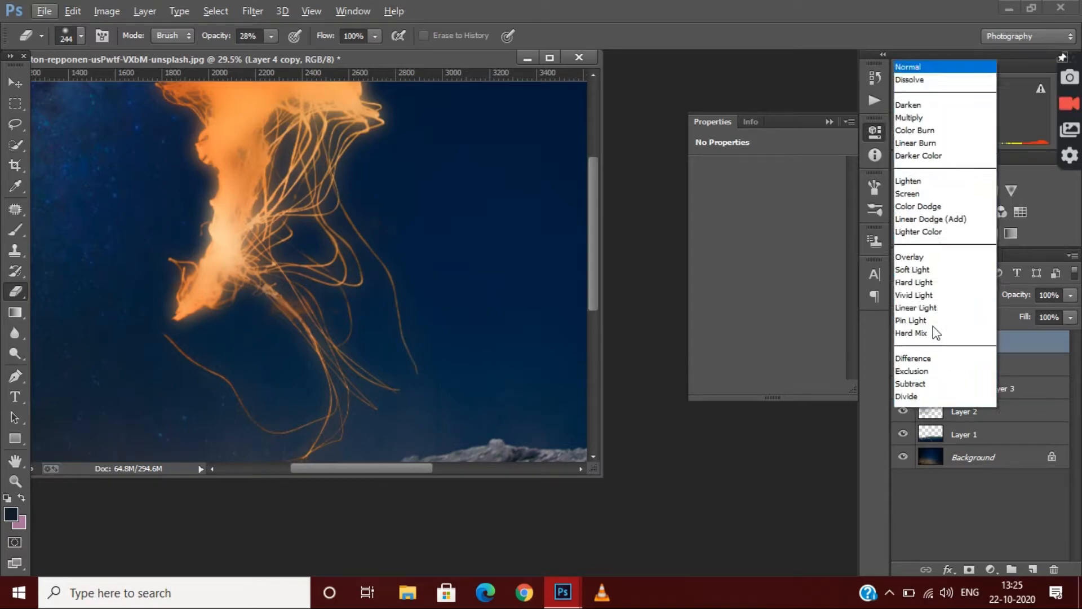
click(924, 133)
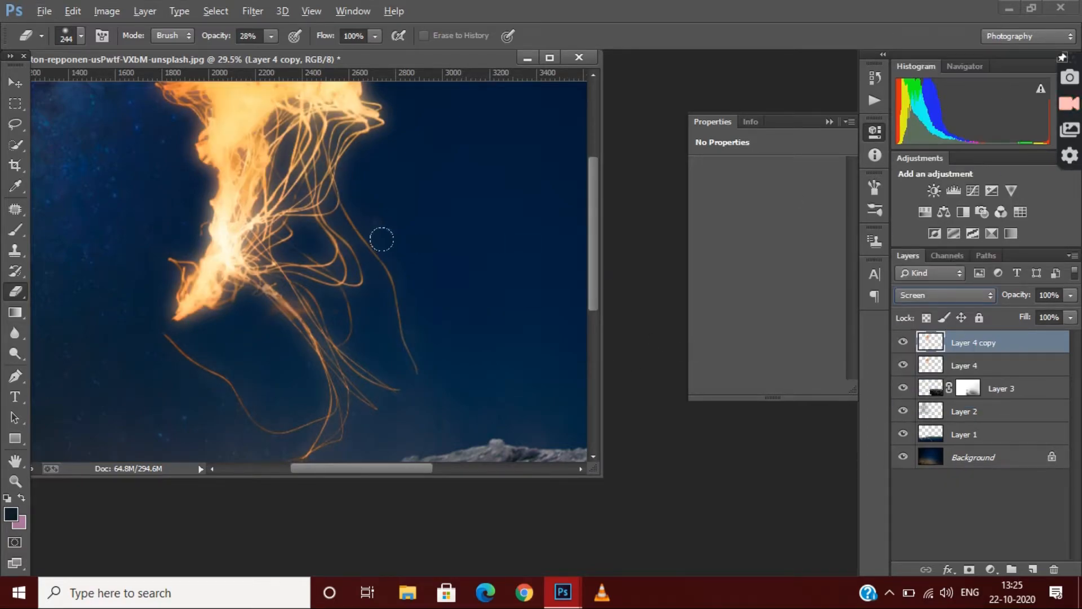
Step: Try the Color Dodge, Linear Dodge (Add) and Lighter Color blend modes on the blurred jellyfish copy
key(v)
scroll(382, 239, down, 5)
click(985, 296)
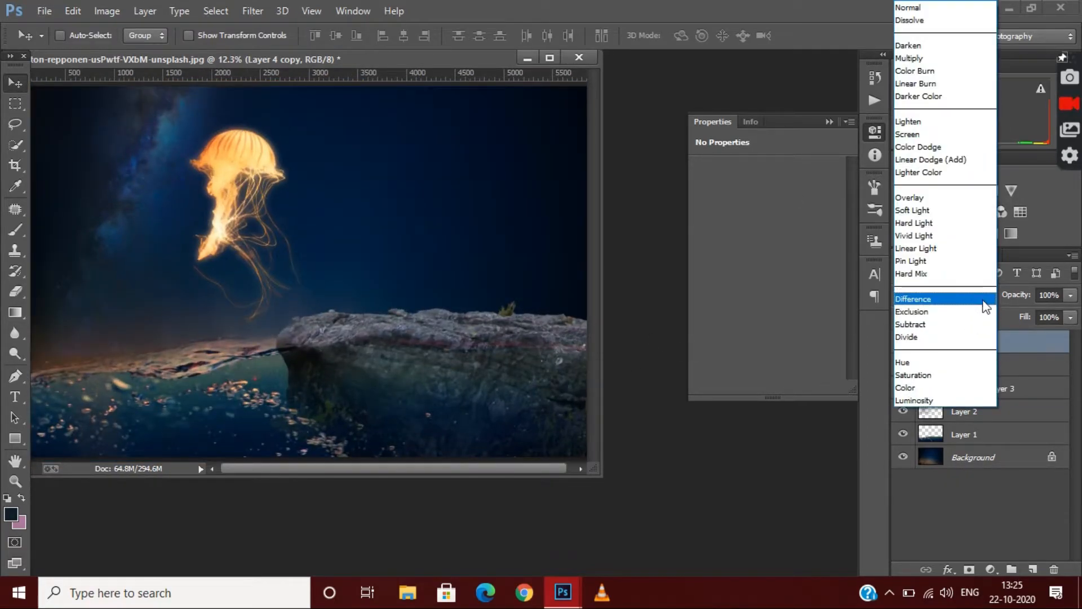
click(926, 147)
click(949, 295)
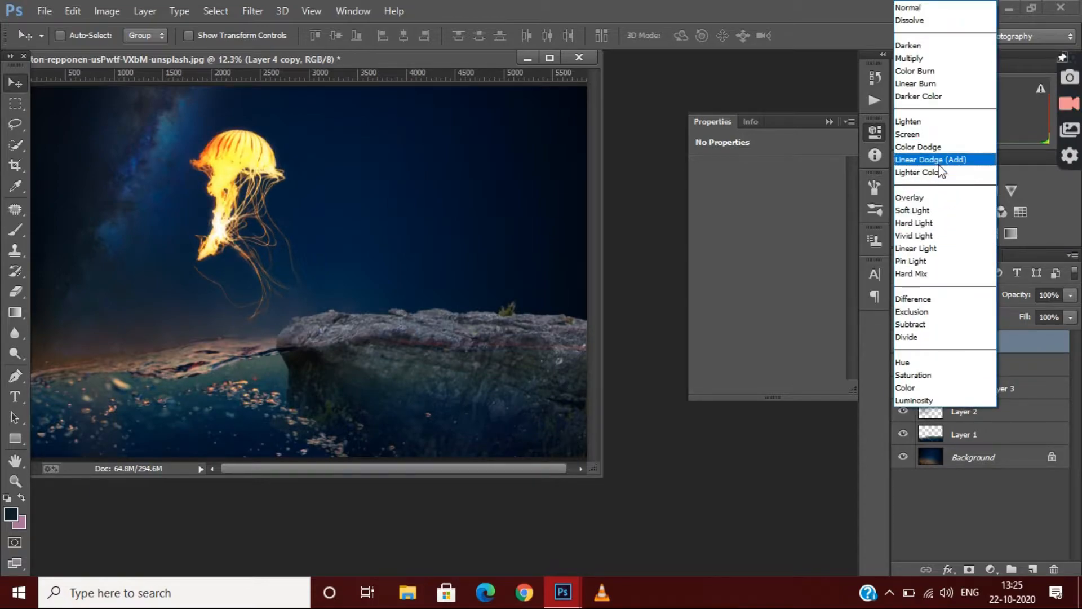
click(929, 160)
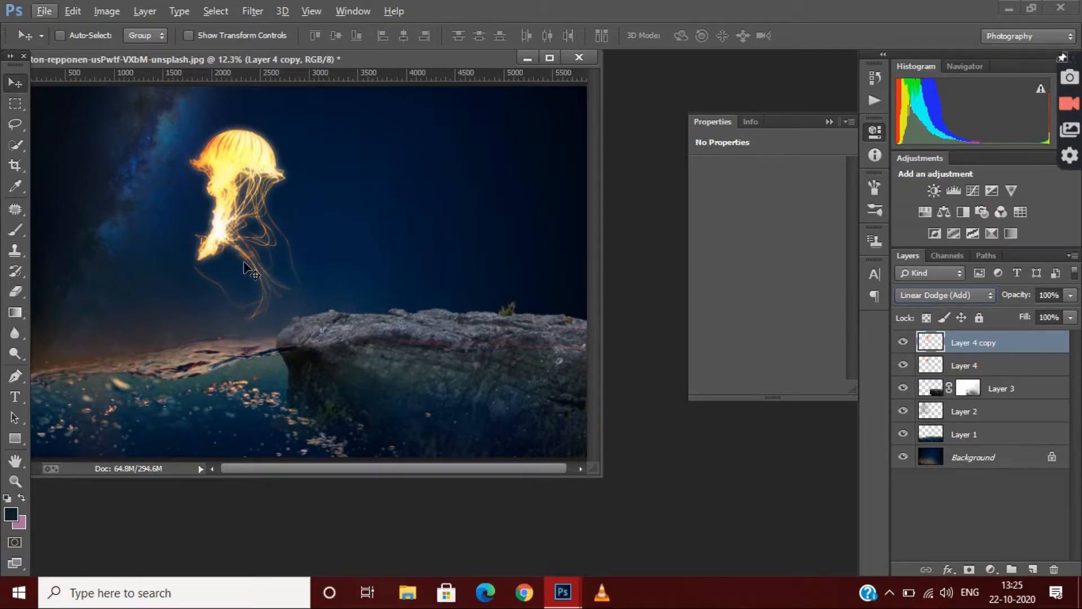
scroll(248, 270, up, 3)
scroll(421, 295, up, 1)
click(944, 295)
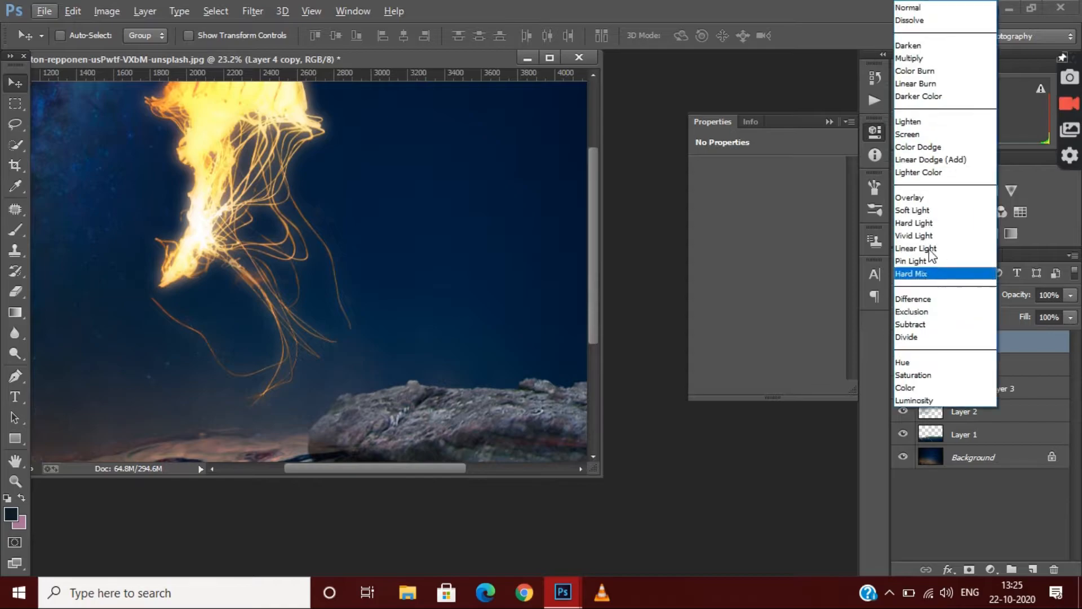
click(920, 168)
scroll(342, 265, down, 2)
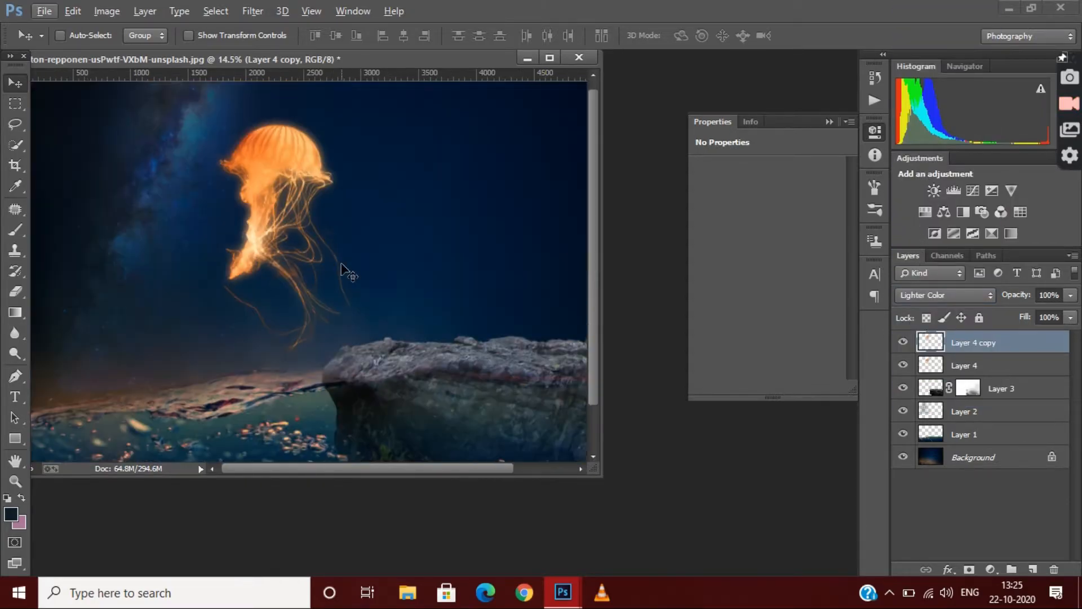
scroll(381, 280, up, 1)
key(ctrl+j)
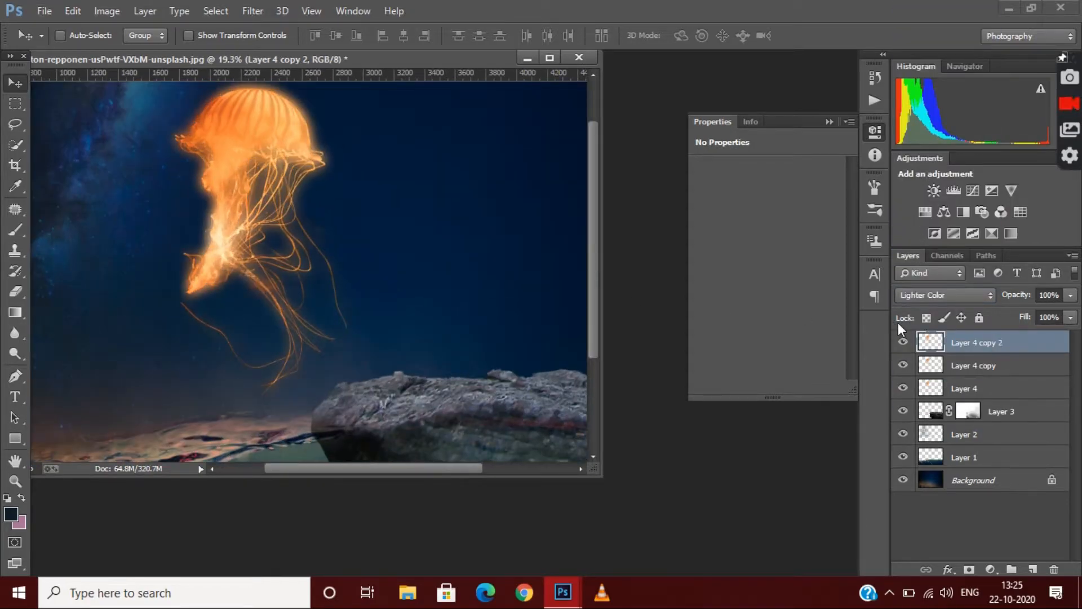
scroll(333, 237, down, 2)
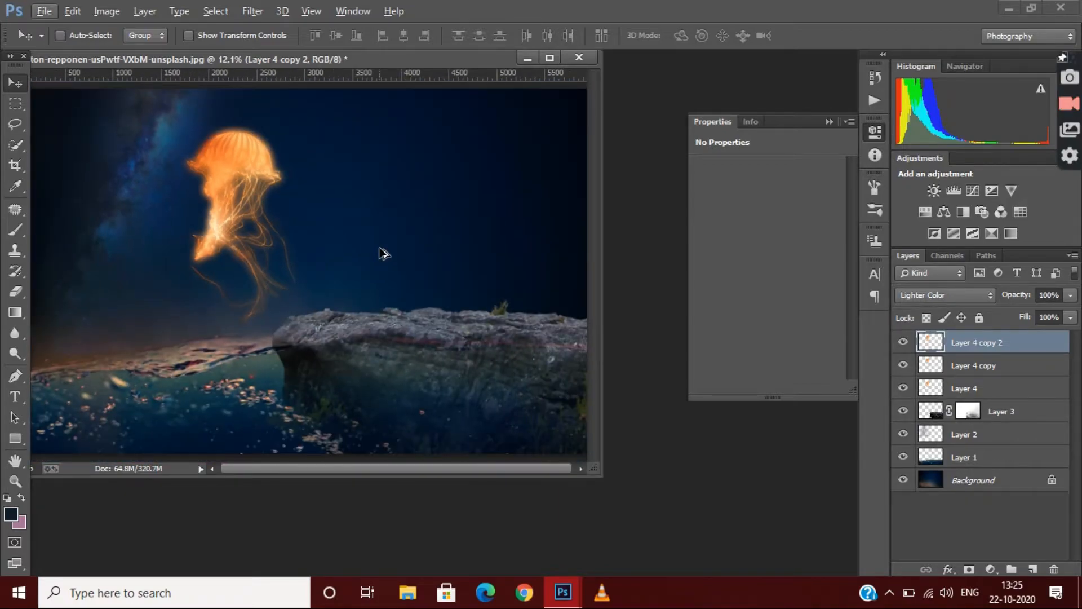
key(ctrl+z)
Step: Compare Screen with Linear Dodge (Add) on the blurred jellyfish copy and keep its blend mode at Screen
click(966, 302)
click(913, 134)
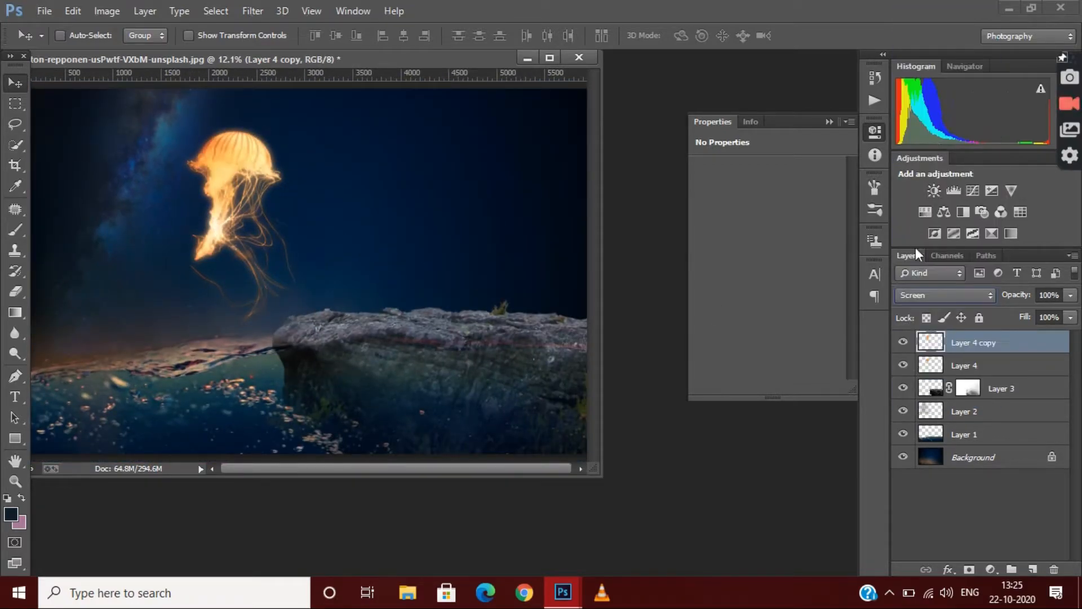
click(930, 295)
click(915, 161)
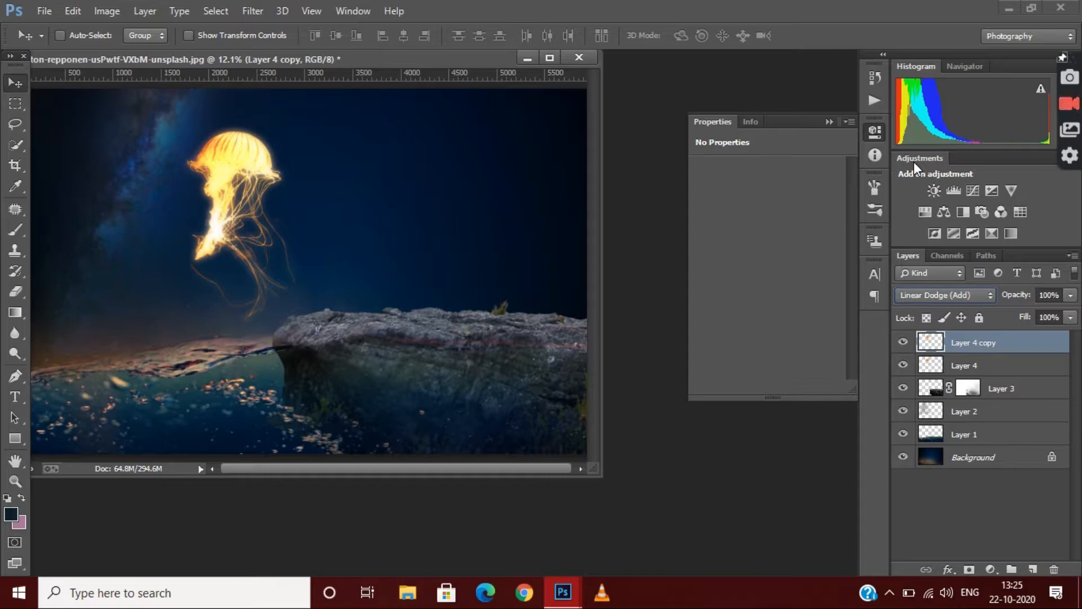
click(931, 292)
click(906, 135)
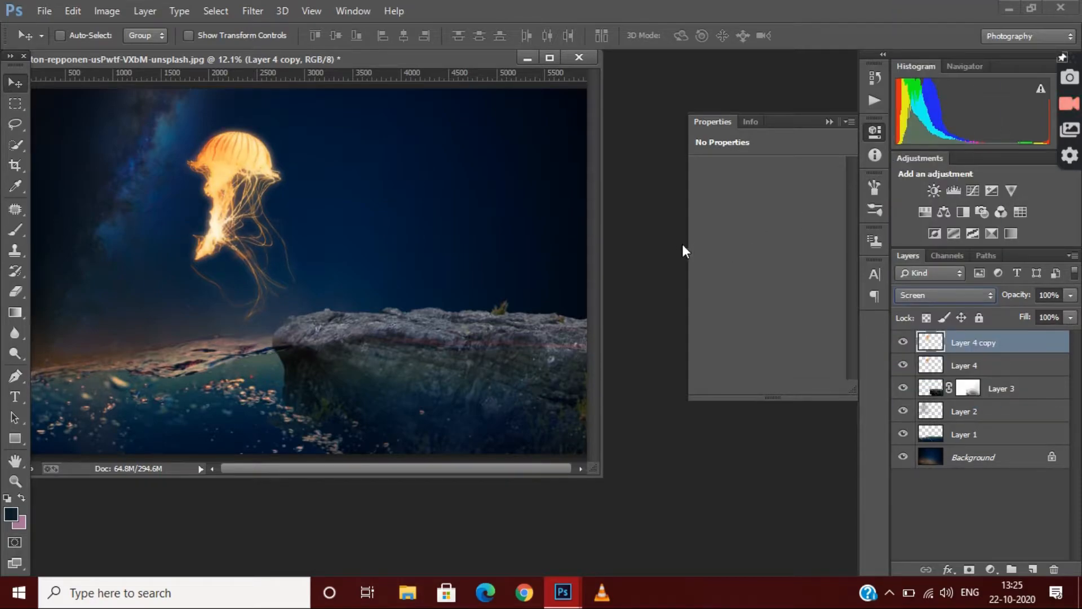
Step: Duplicate the blurred Screen-mode jellyfish layer twice to strengthen the glow
key(ctrl+j)
key(ctrl+j)
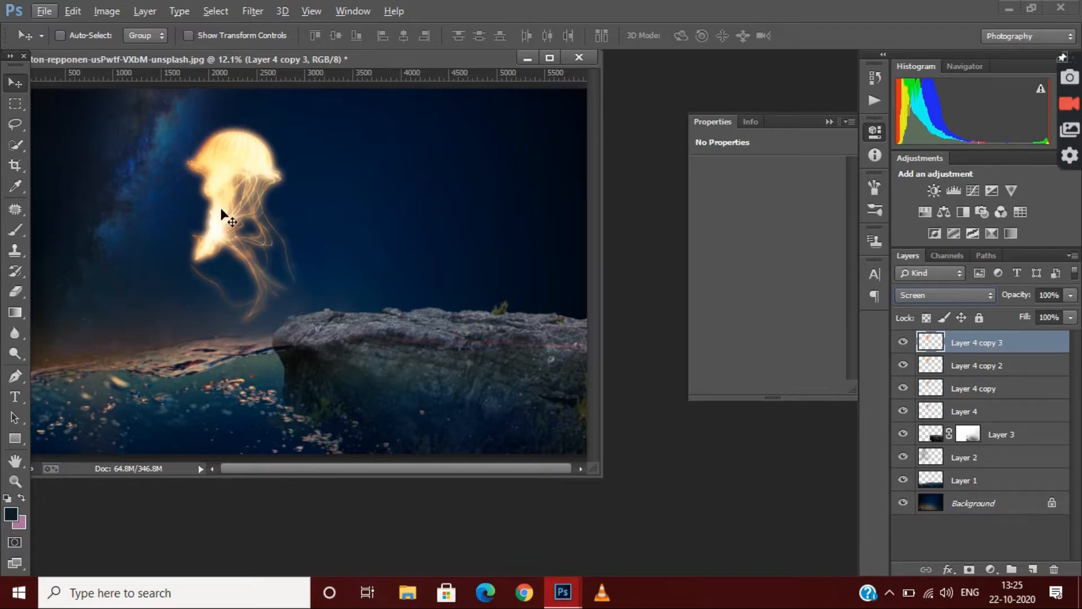
scroll(226, 141, up, 3)
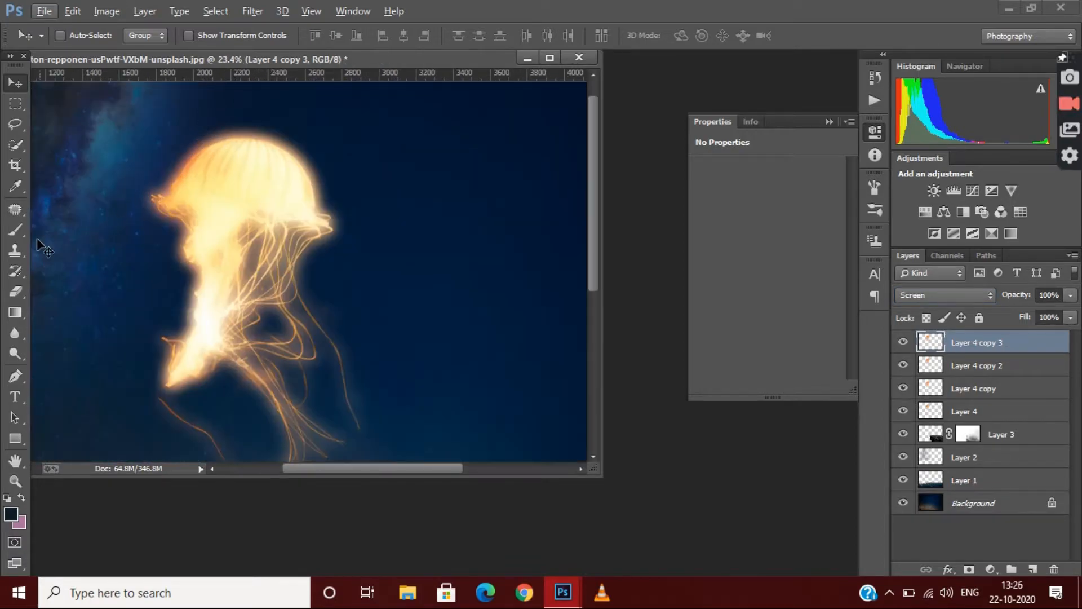
Step: Erase the excess glow over the bell on the topmost jellyfish copy with a soft 244 px Eraser at 28% opacity
click(15, 290)
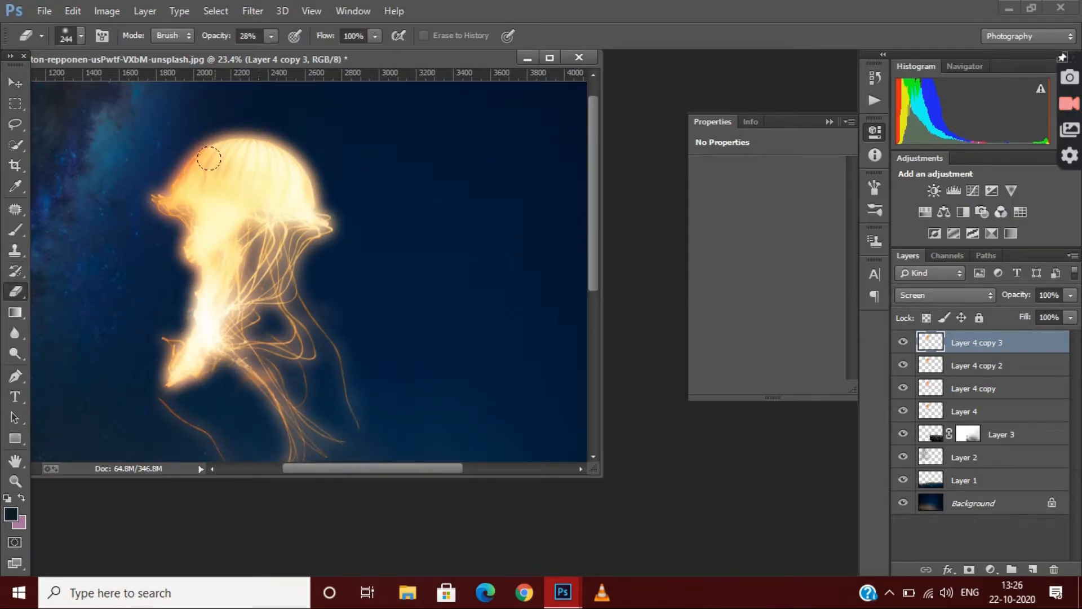
scroll(294, 199, down, 3)
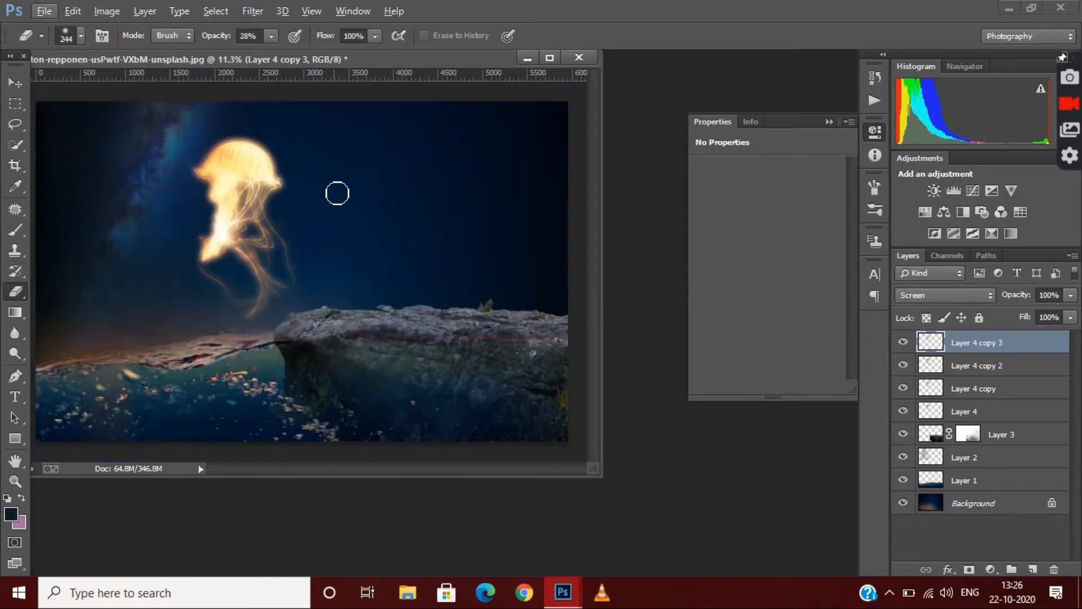
scroll(336, 191, up, 2)
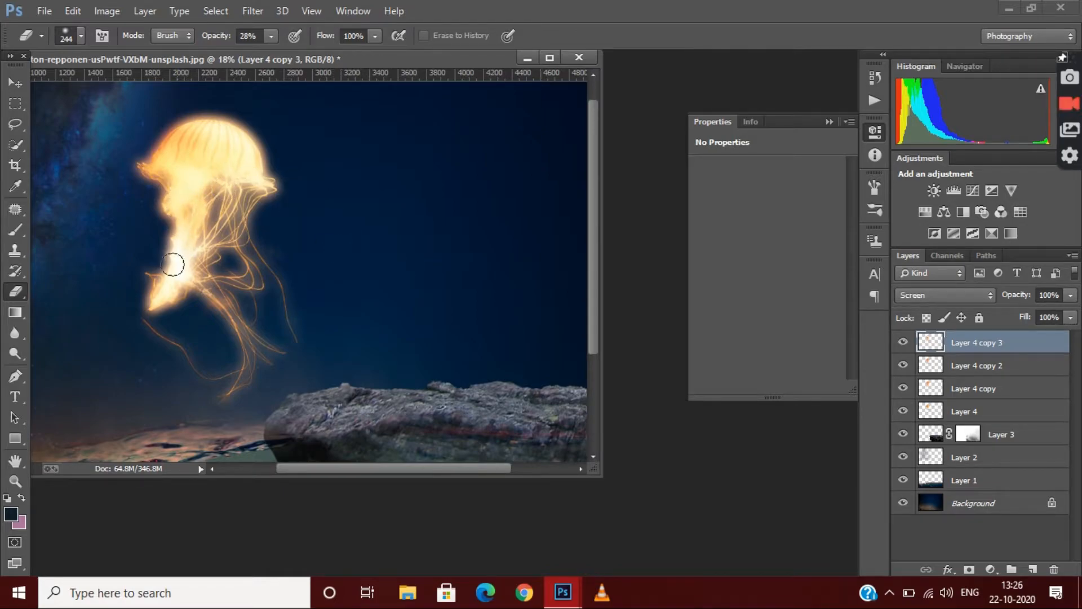
Step: Duplicate the top glow layer, erase over the bell with the Eraser at 62% opacity, and duplicate the result once more
key(ctrl+j)
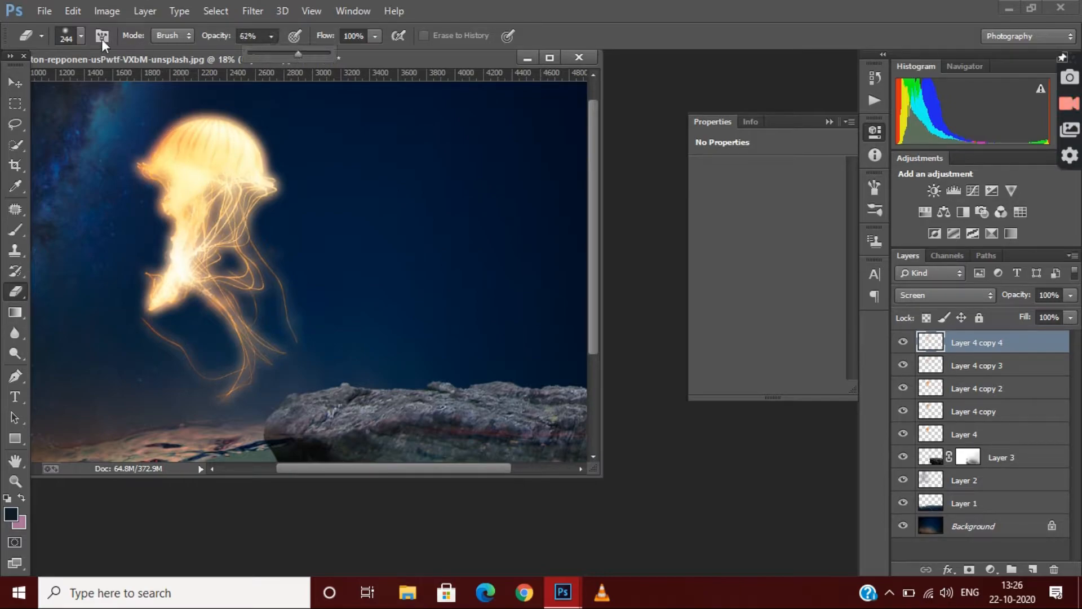
click(215, 142)
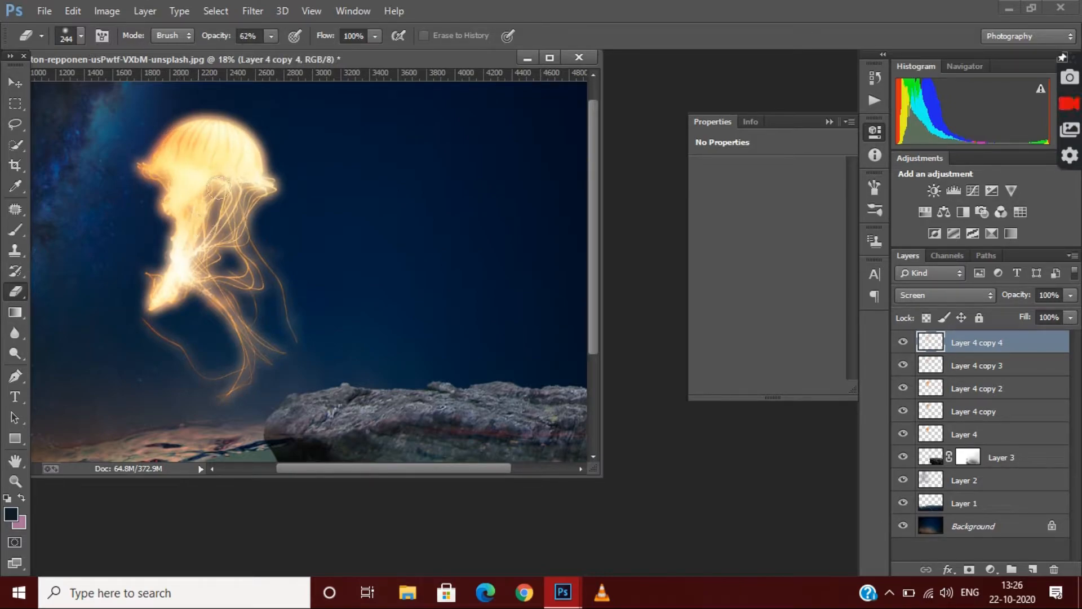
key(ctrl+j)
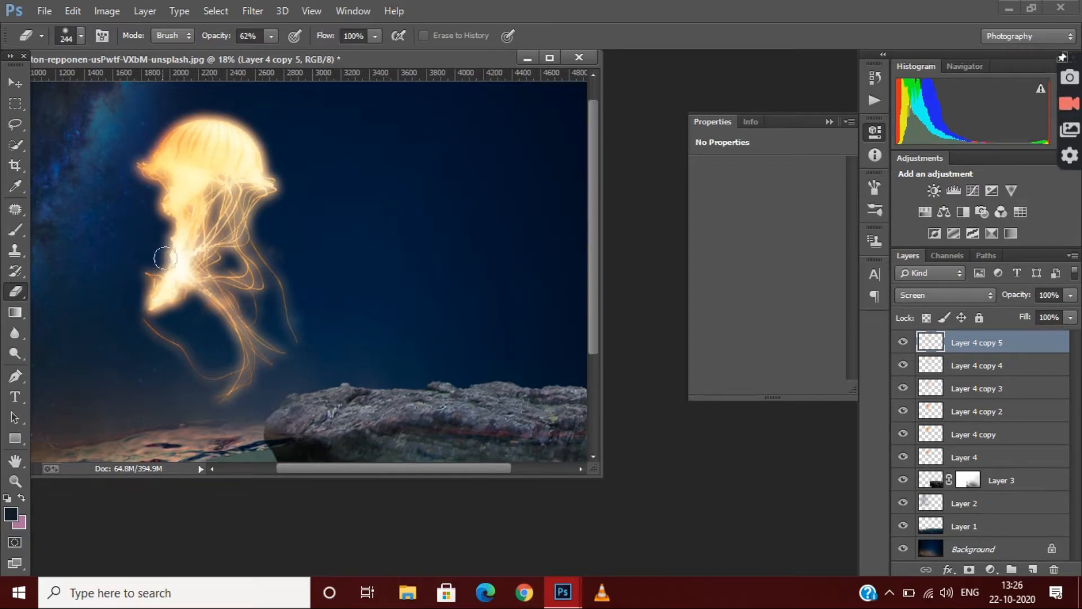
Step: Examine the jellyfish's glow up close and against the whole composite
scroll(285, 174, down, 6)
scroll(332, 163, up, 2)
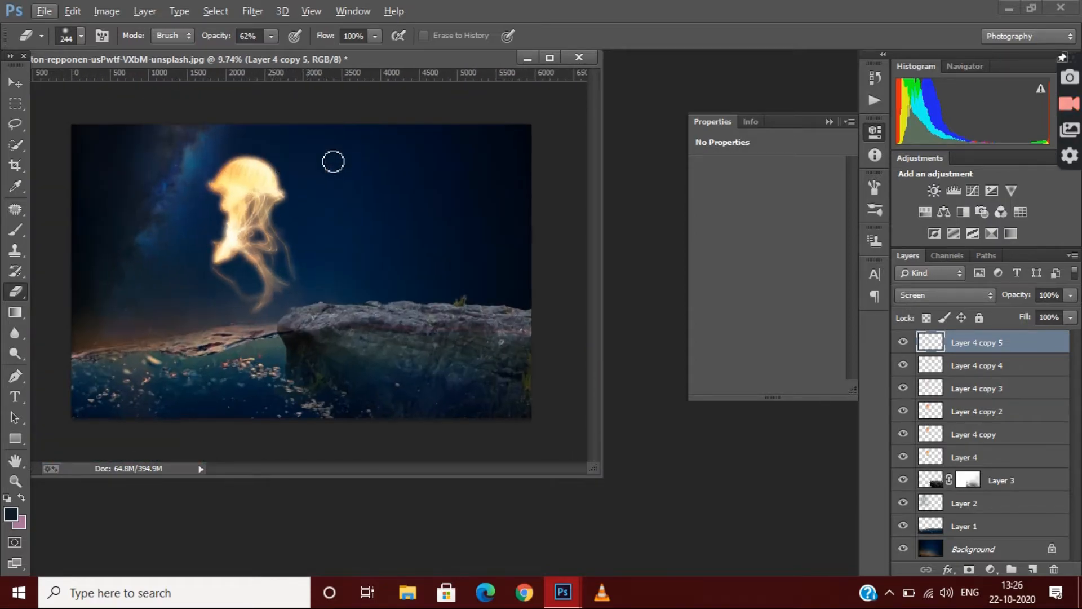
scroll(316, 264, up, 4)
scroll(316, 254, up, 4)
scroll(338, 251, down, 4)
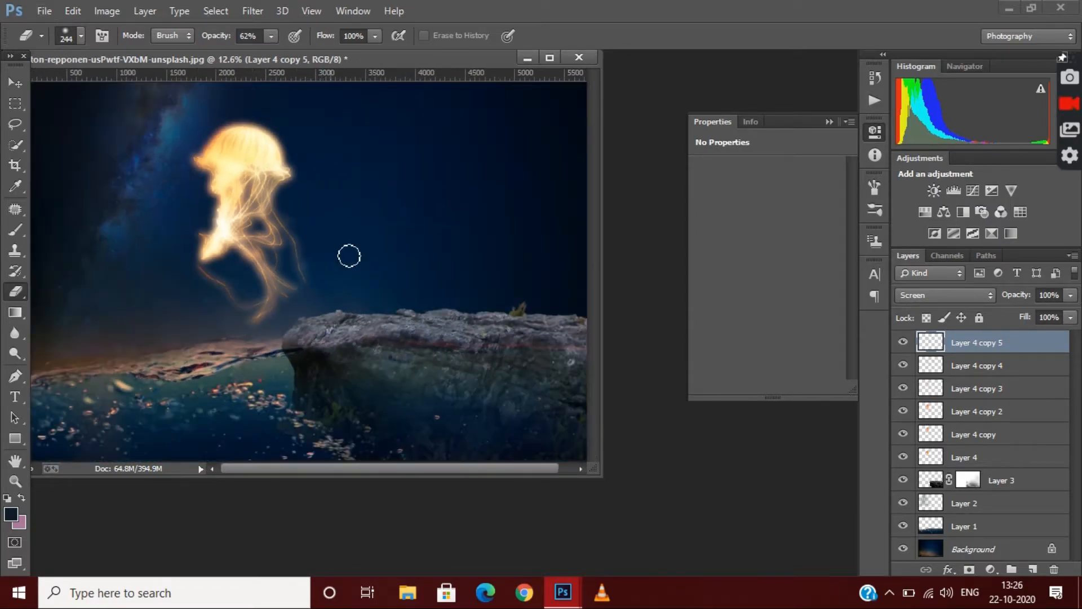
scroll(285, 175, up, 3)
scroll(284, 175, up, 2)
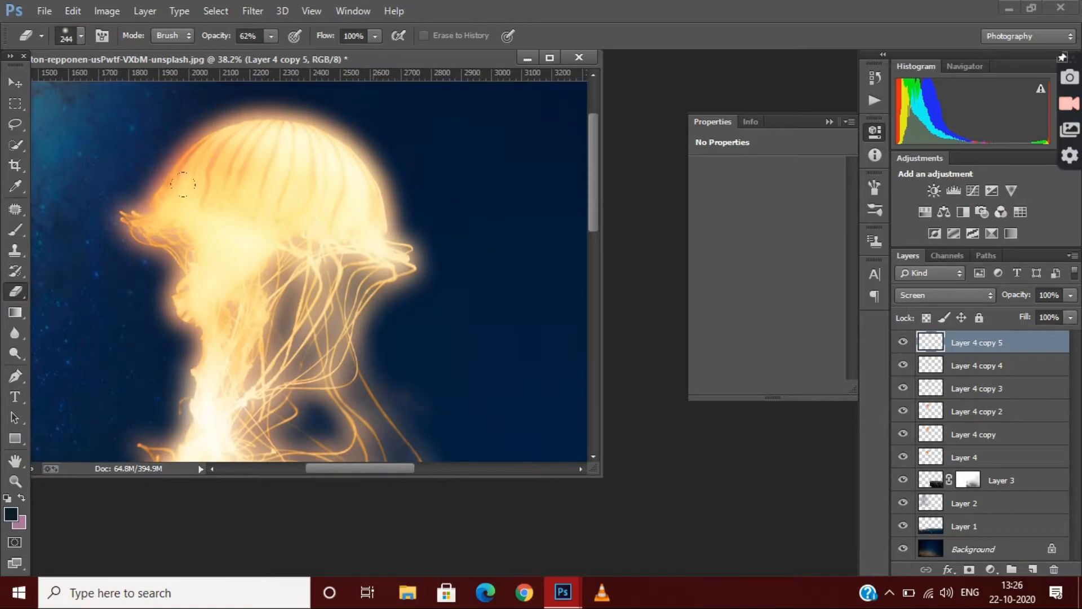
scroll(423, 246, down, 9)
scroll(432, 253, up, 5)
scroll(282, 228, down, 5)
Step: Erase part of the glow over the bell on Layer 4 copy 2 with the 244 px Eraser at 62% opacity
click(978, 503)
click(978, 412)
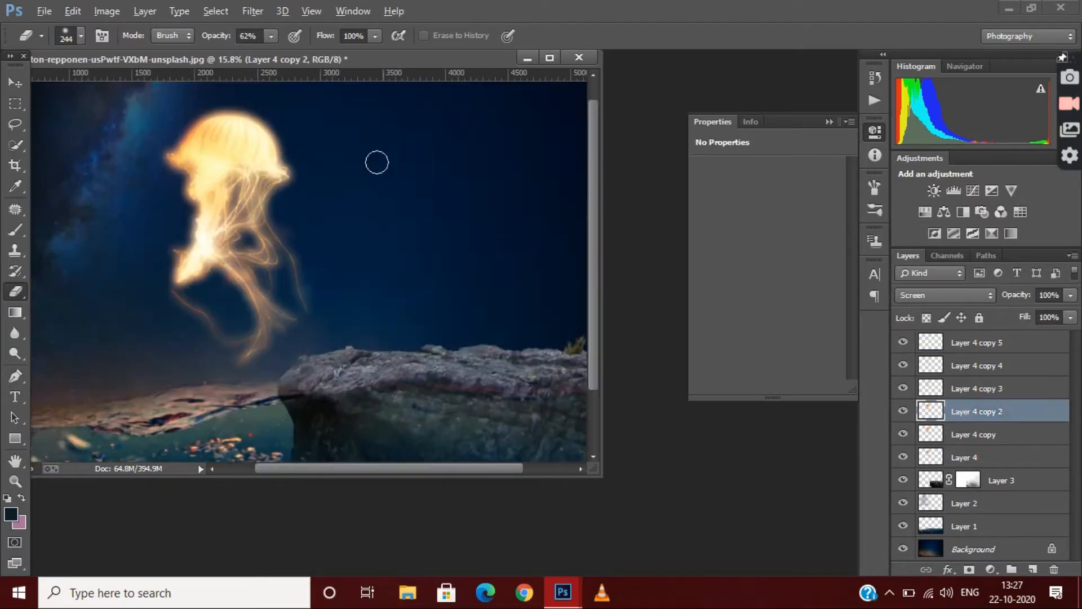
scroll(377, 162, up, 6)
drag(104, 161, 177, 120)
scroll(305, 150, down, 3)
Step: Group all jellyfish layers from Layer 4 up to Layer 4 copy 5
click(978, 343)
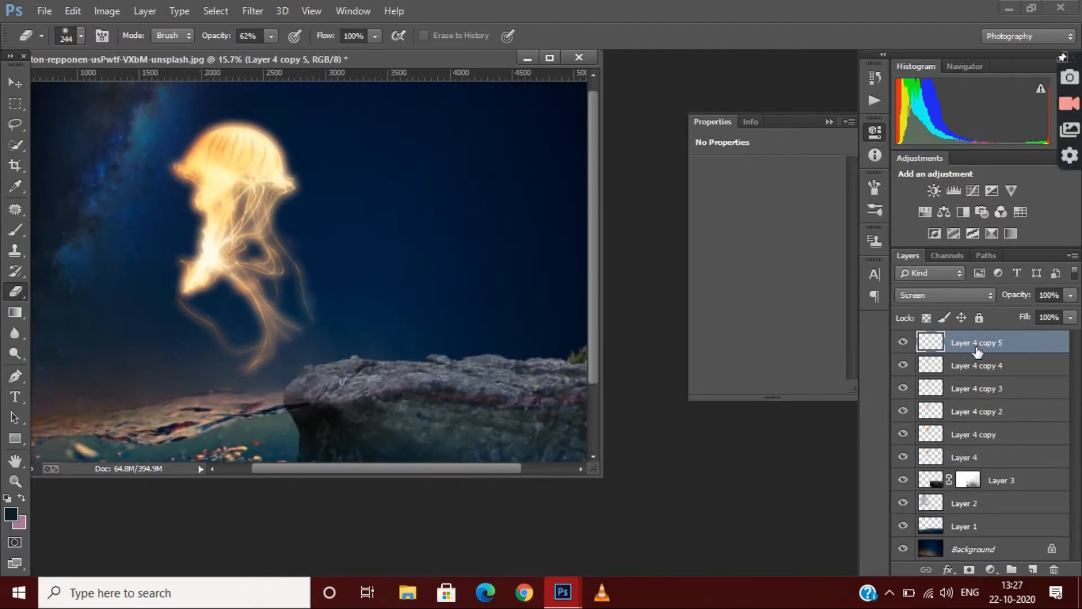
shift+click(978, 457)
key(ctrl+g)
Step: Add a new layer above the group, sample the bell's edge color and shift the foreground to a brighter red, about #d9524a
scroll(479, 294, up, 2)
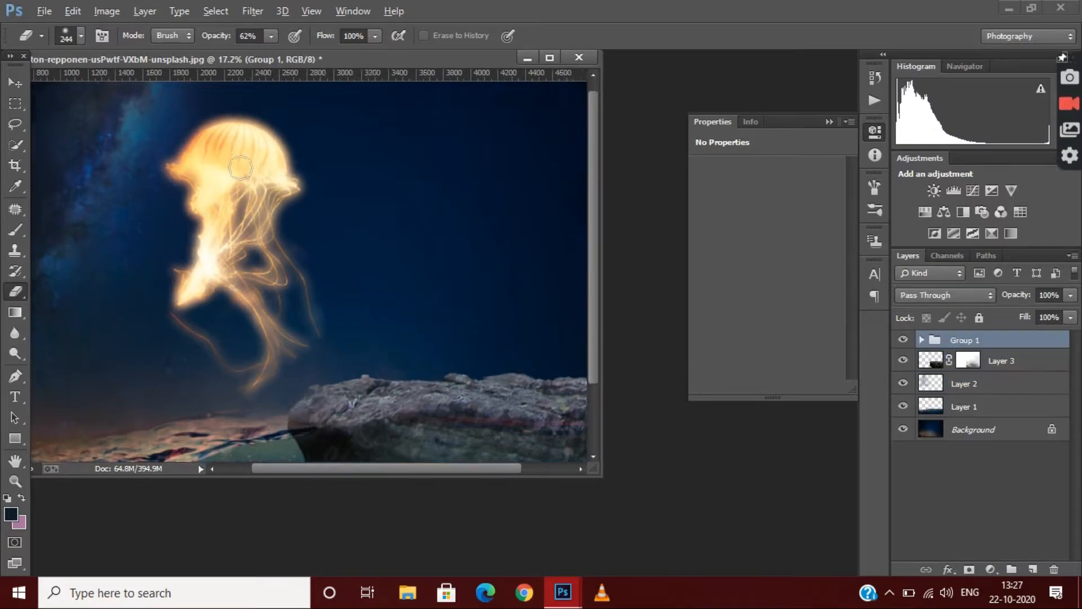
key(ctrl+shift+alt+n)
key(i)
scroll(226, 208, up, 5)
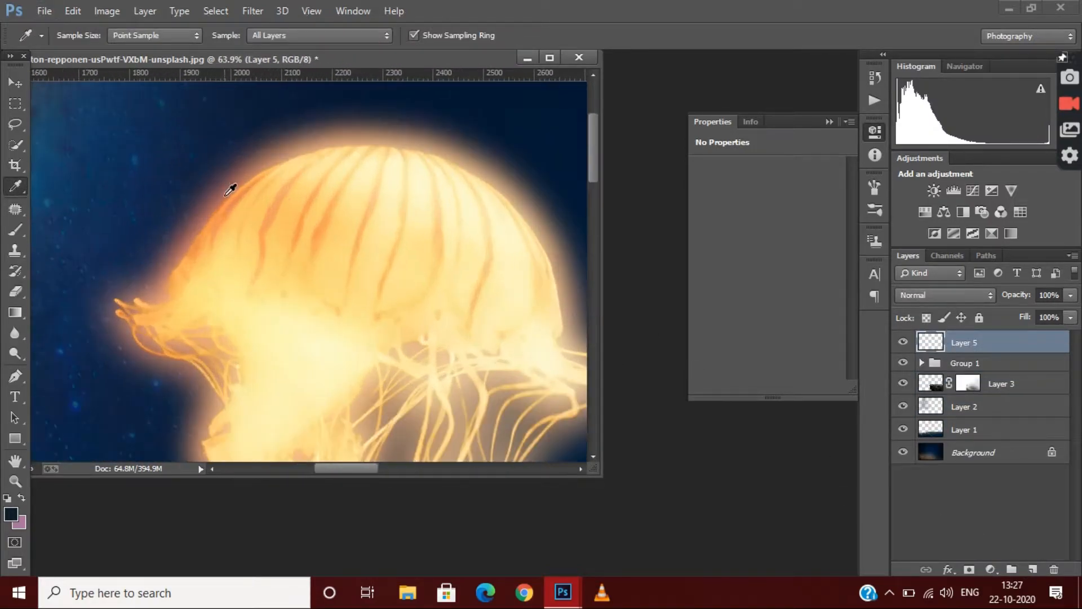
click(223, 188)
click(11, 514)
click(681, 213)
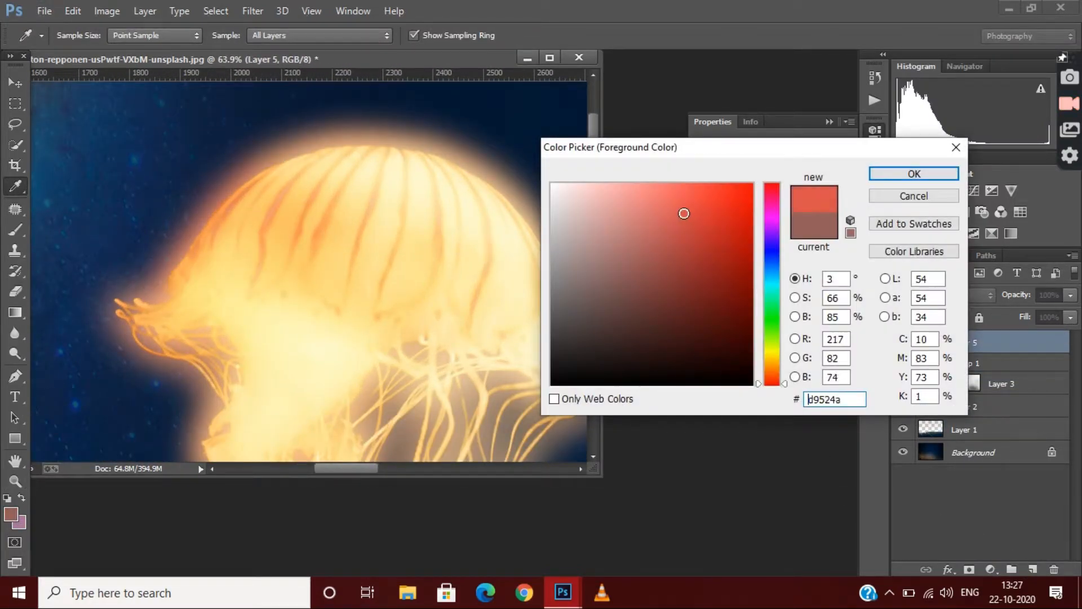
click(913, 174)
Step: Paint a red glow along the bell's left and upper edge with a soft 64 px Brush at 30% opacity
key(b)
scroll(200, 266, up, 2)
click(81, 36)
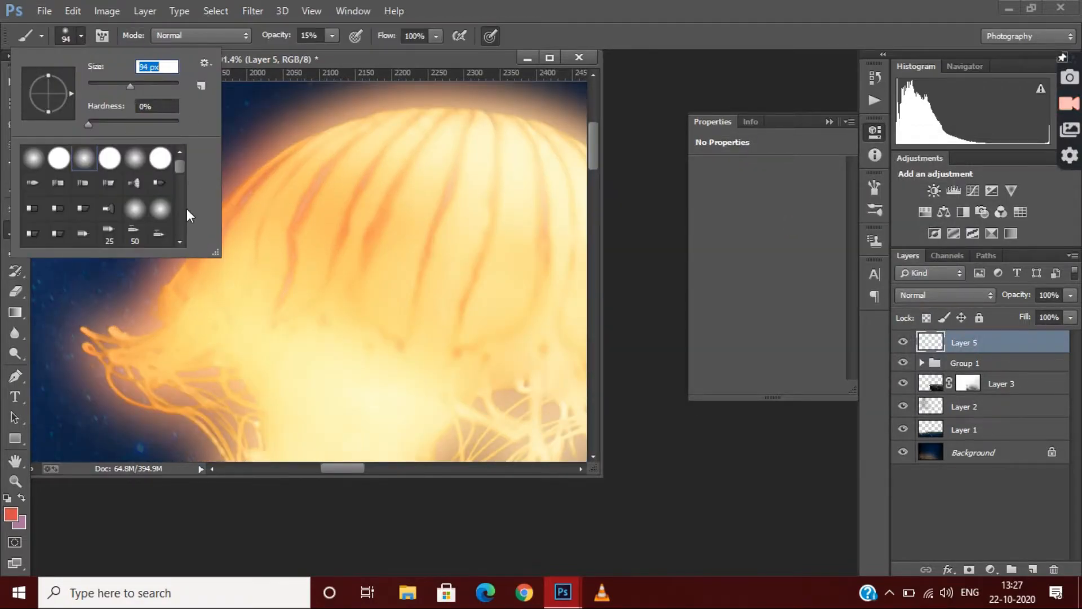
click(78, 285)
click(81, 36)
click(332, 36)
drag(335, 54, 346, 54)
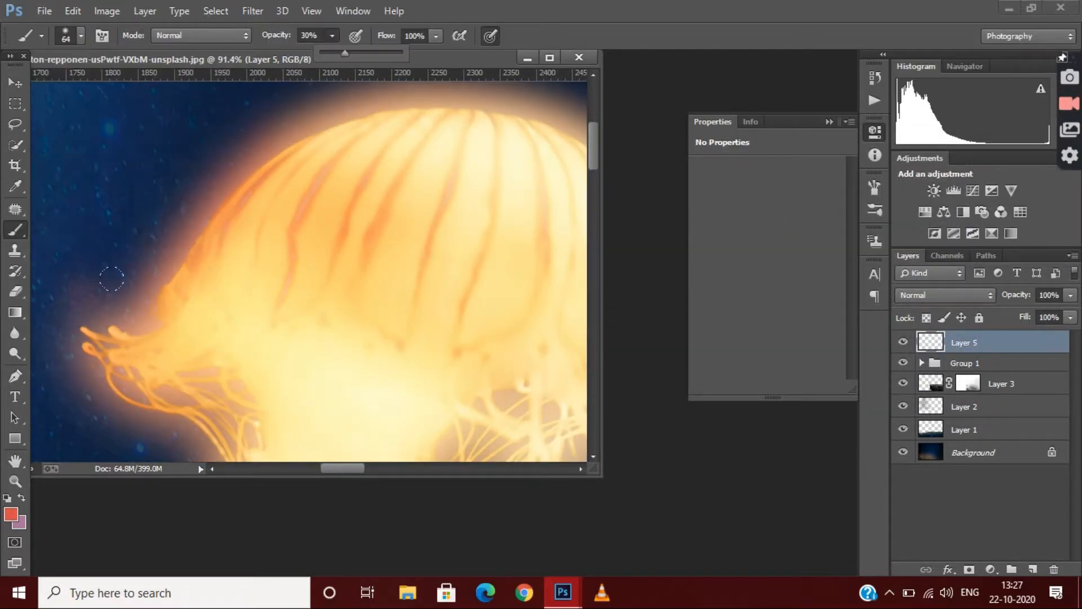
mouse_move(93, 302)
mouse_down()
mouse_move(136, 315)
mouse_move(248, 141)
mouse_move(398, 90)
mouse_move(558, 114)
mouse_up()
scroll(570, 191, down, 4)
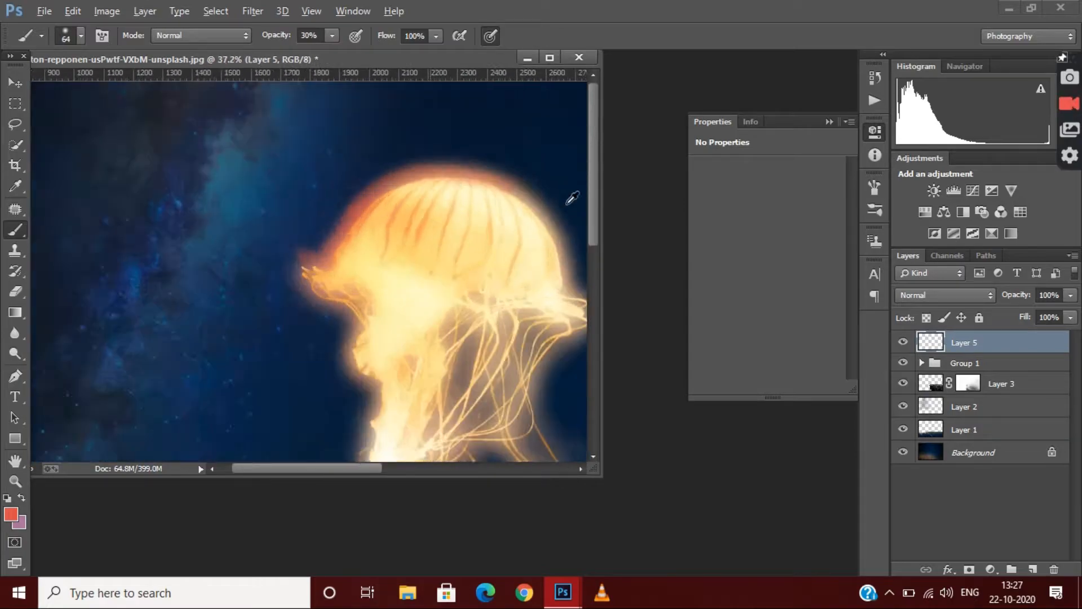
Step: Extend the red glow down the bell's right edge, around its tip and along the upper right tentacles
scroll(483, 181, up, 3)
mouse_move(485, 187)
mouse_down()
mouse_move(533, 222)
mouse_move(577, 371)
mouse_up()
drag(361, 468, 385, 468)
scroll(382, 304, down, 2)
drag(383, 296, 347, 377)
scroll(339, 384, down, 3)
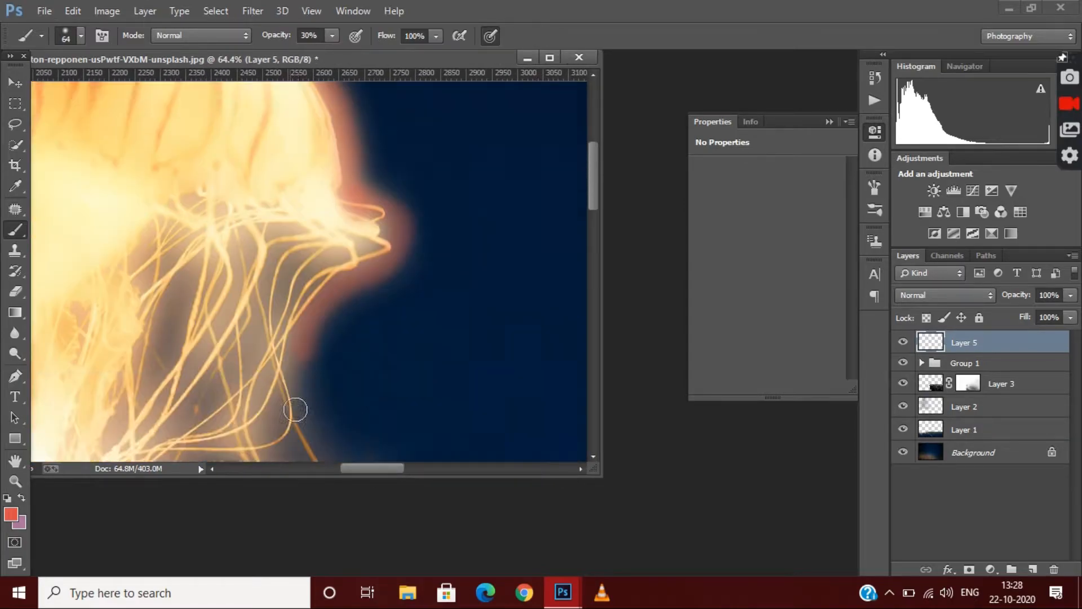
drag(297, 408, 331, 282)
Step: Paint the red glow around the bell's left tip and down the left side of the jellyfish's body
scroll(333, 276, down, 4)
scroll(203, 244, up, 5)
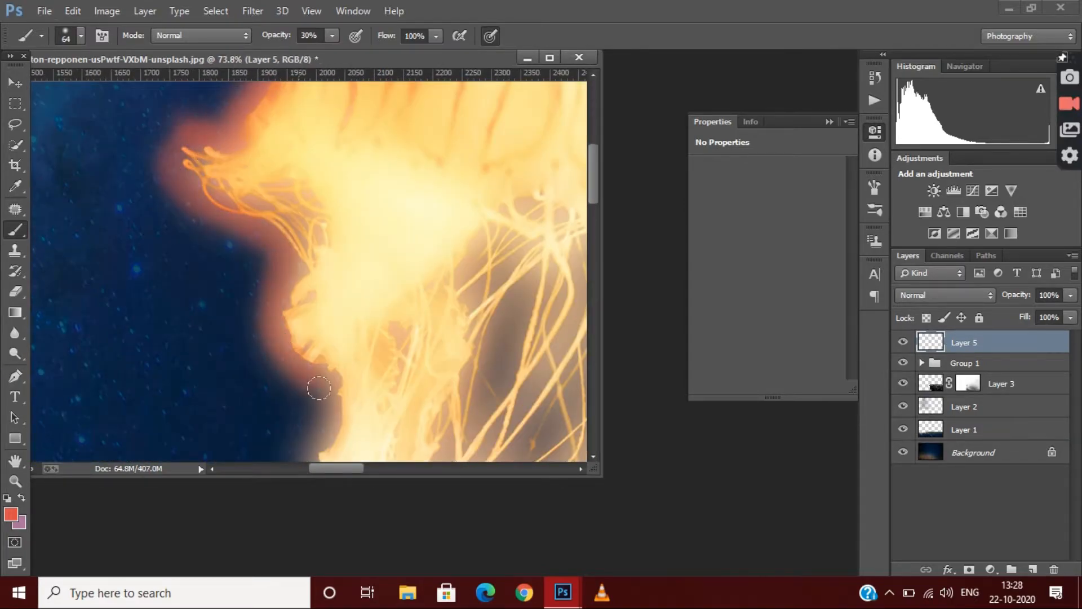
scroll(304, 338, down, 5)
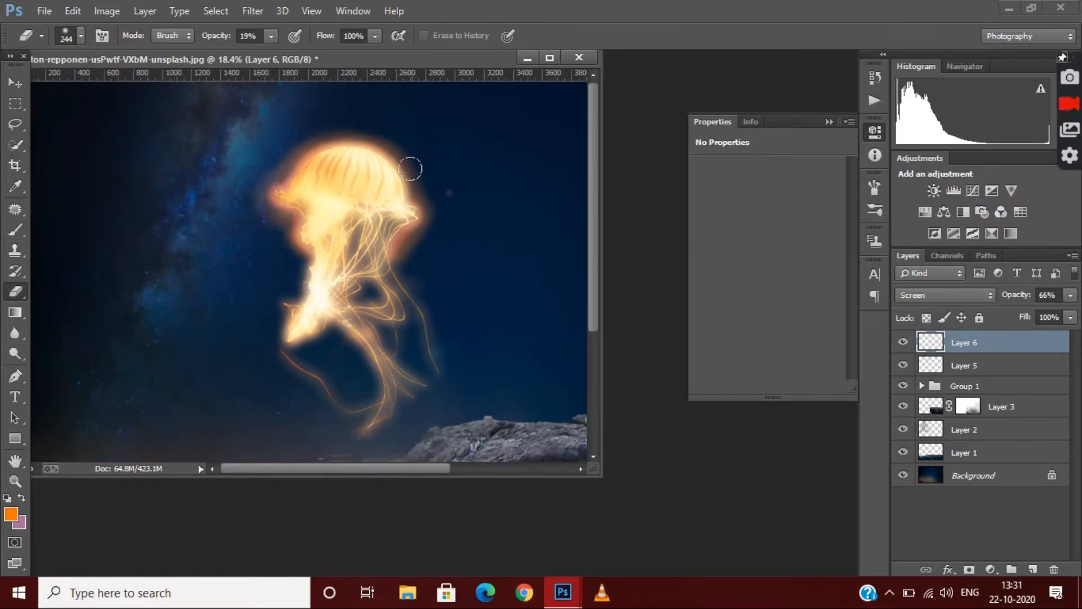
Step: Set the foreground to bright red and paint a wide red glow around the bell and upper body on Layer 6 with a 128 px Brush
scroll(357, 113, up, 4)
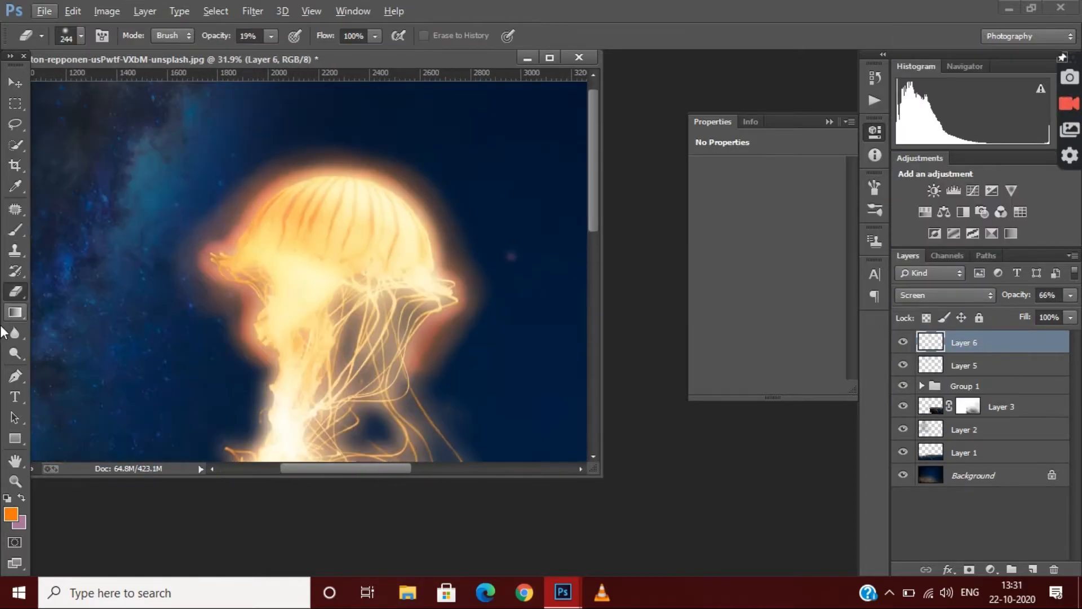
click(11, 514)
click(773, 385)
click(899, 177)
scroll(314, 229, up, 4)
click(19, 230)
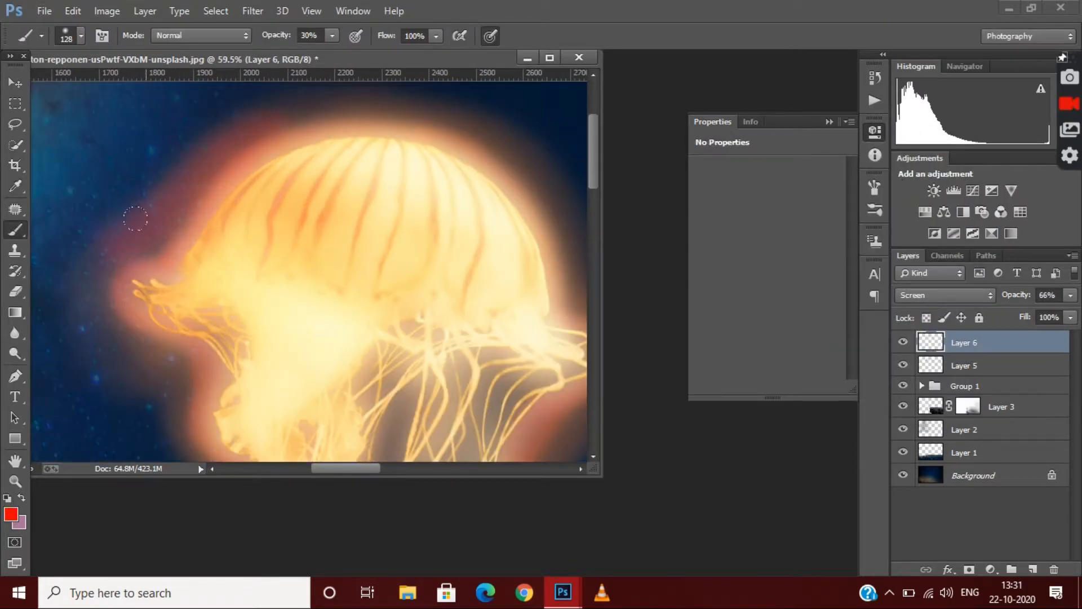
scroll(237, 263, down, 3)
scroll(237, 264, up, 2)
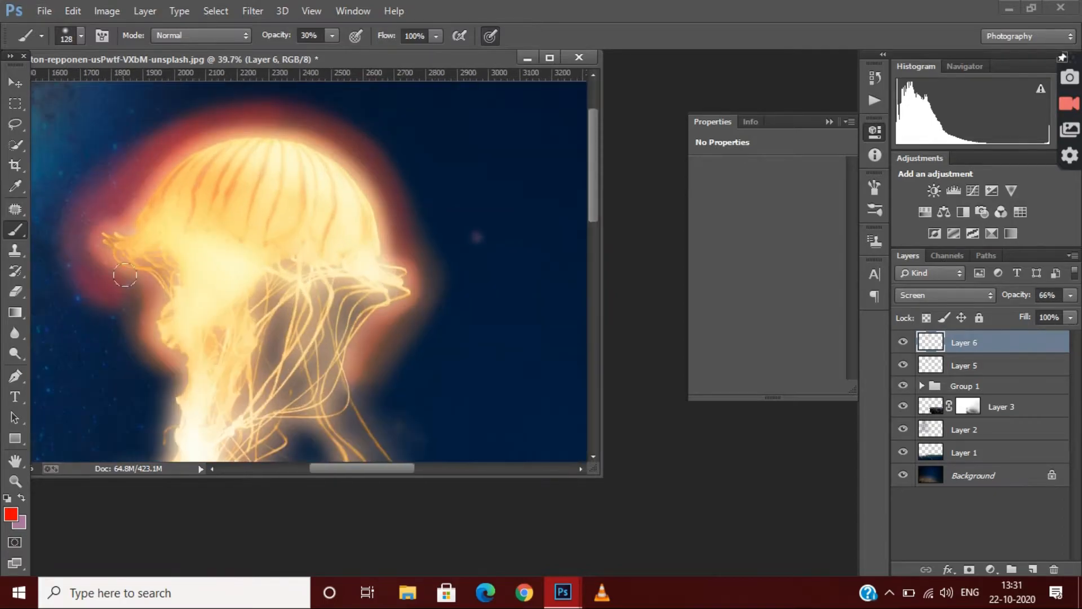
scroll(431, 227, down, 3)
scroll(430, 227, up, 2)
Step: Soften the red glow's outer edge on both sides of the jellyfish with the 244 px Eraser at 19% opacity
click(15, 292)
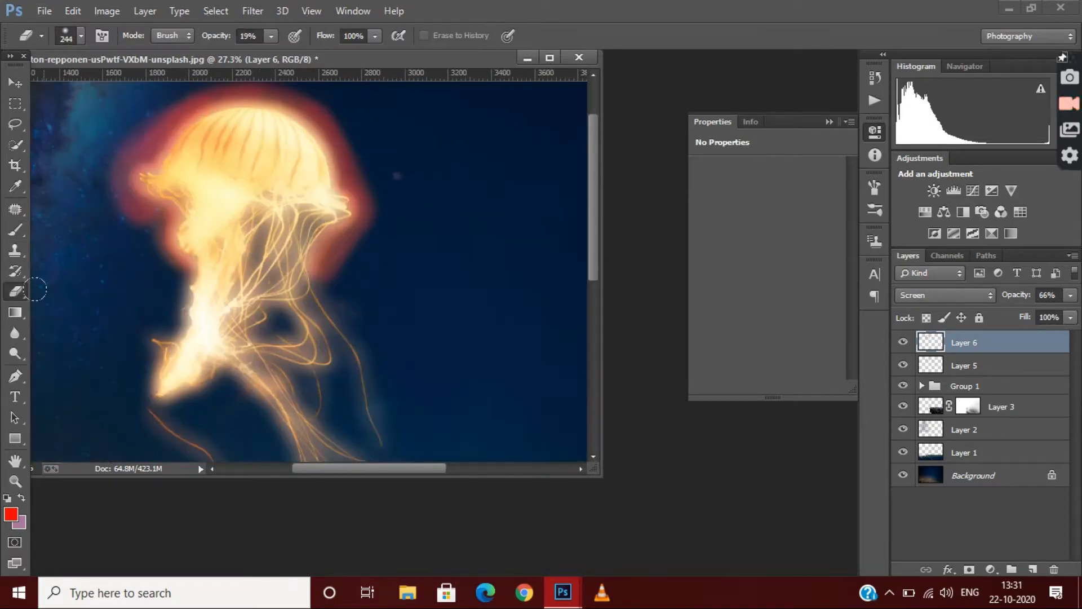
drag(347, 176, 321, 269)
drag(176, 259, 121, 202)
scroll(305, 220, down, 1)
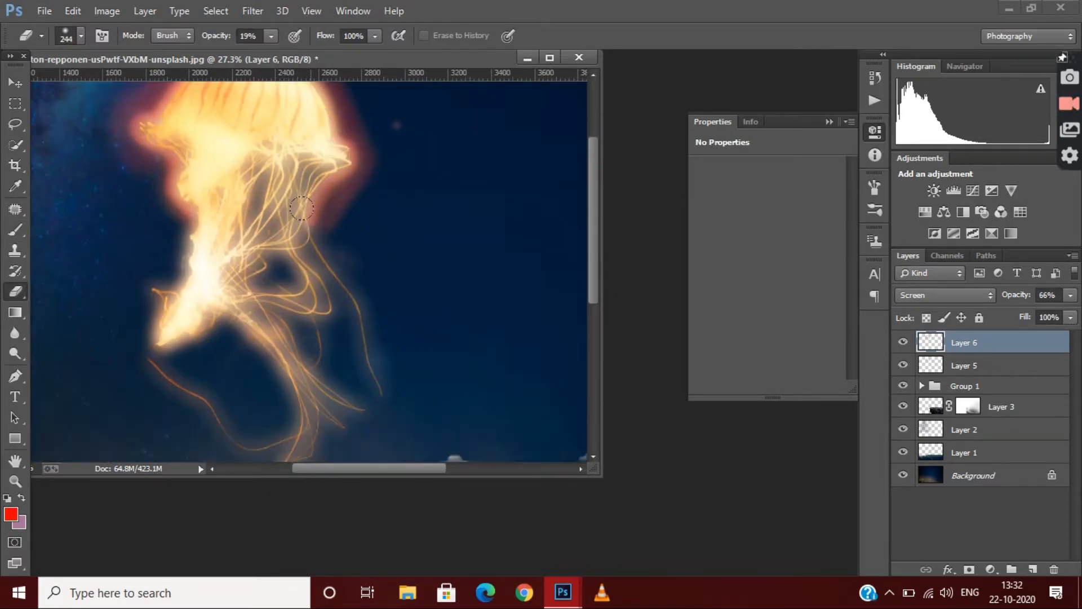
scroll(305, 220, down, 3)
Step: Set the foreground back to orange and enlarge the soft Brush to 314 px with 0% hardness
click(17, 234)
click(8, 513)
click(769, 362)
click(918, 173)
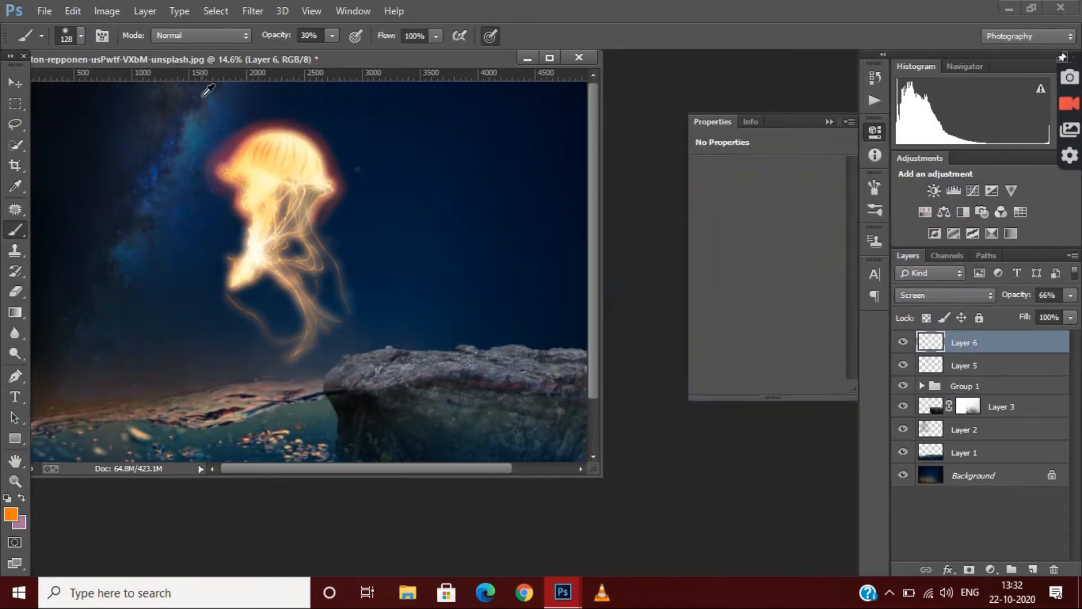
scroll(198, 94, up, 4)
click(82, 36)
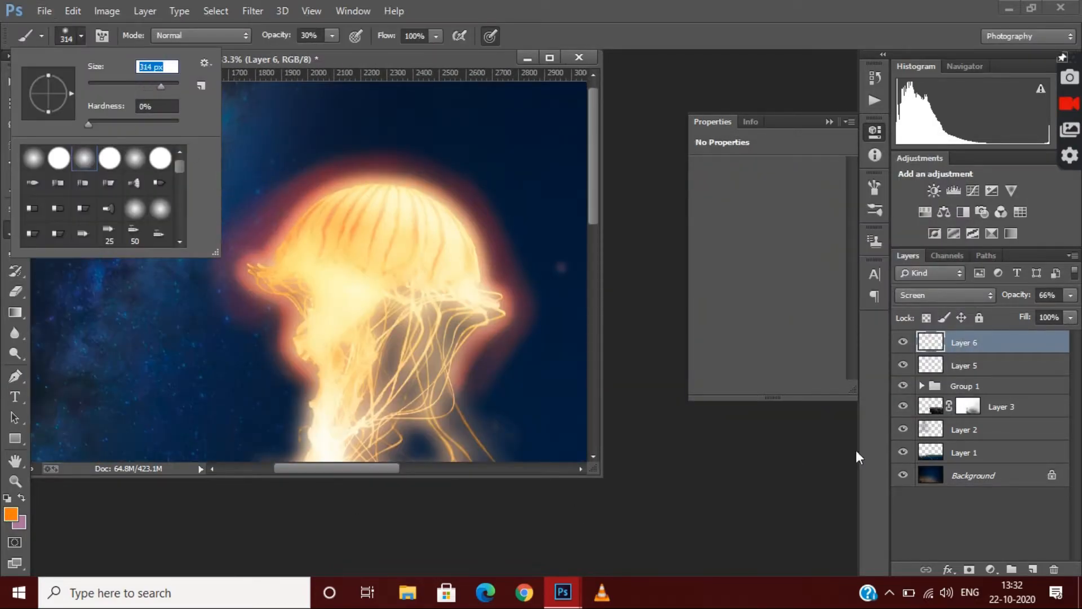
Step: Add a new layer above Layer 6, paint a broad orange halo around the jellyfish and set the layer's blend mode to Screen
click(1032, 570)
mouse_move(217, 227)
mouse_down()
mouse_move(262, 150)
mouse_move(514, 213)
mouse_move(531, 306)
mouse_move(472, 371)
mouse_move(503, 145)
mouse_move(203, 133)
mouse_move(220, 323)
mouse_move(482, 142)
mouse_move(488, 401)
mouse_up()
scroll(271, 167, down, 5)
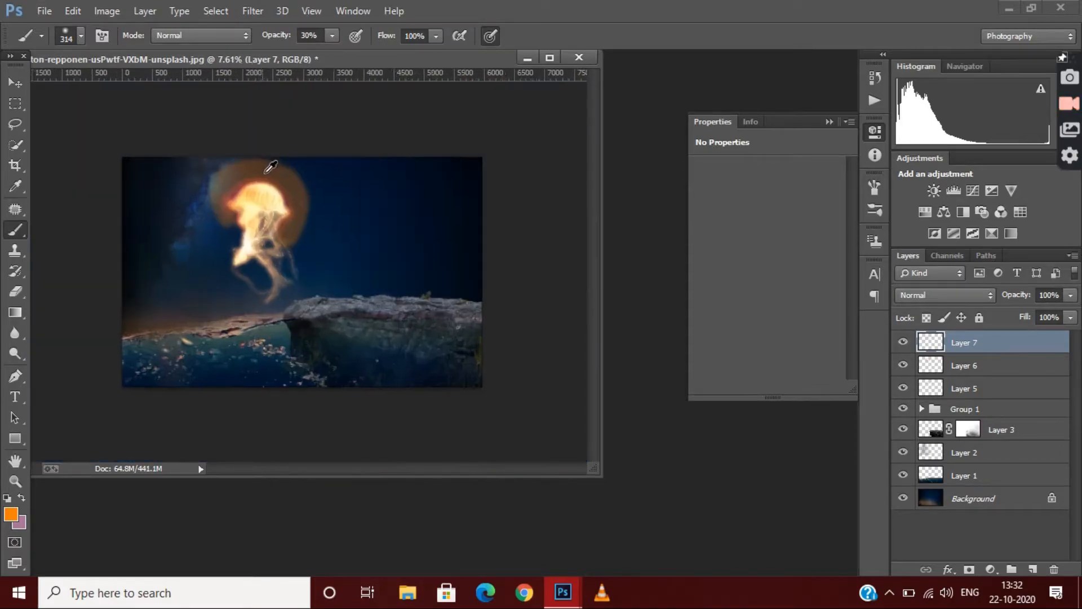
scroll(271, 167, up, 2)
click(945, 295)
click(936, 389)
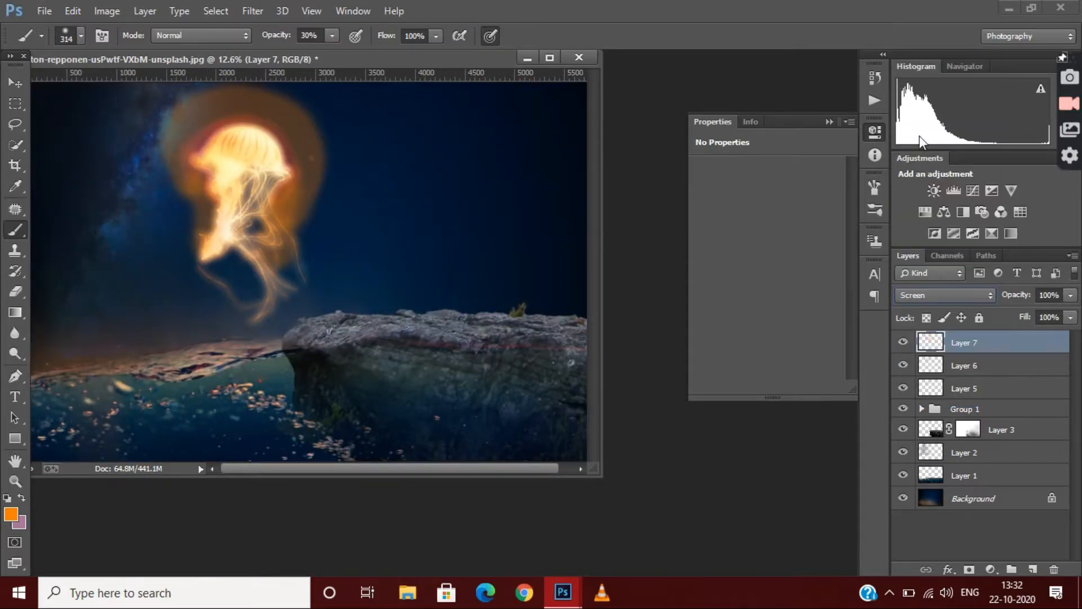
Step: Begin fading the new orange halo with a 437 px Eraser at 19% opacity
click(15, 291)
click(81, 36)
click(298, 116)
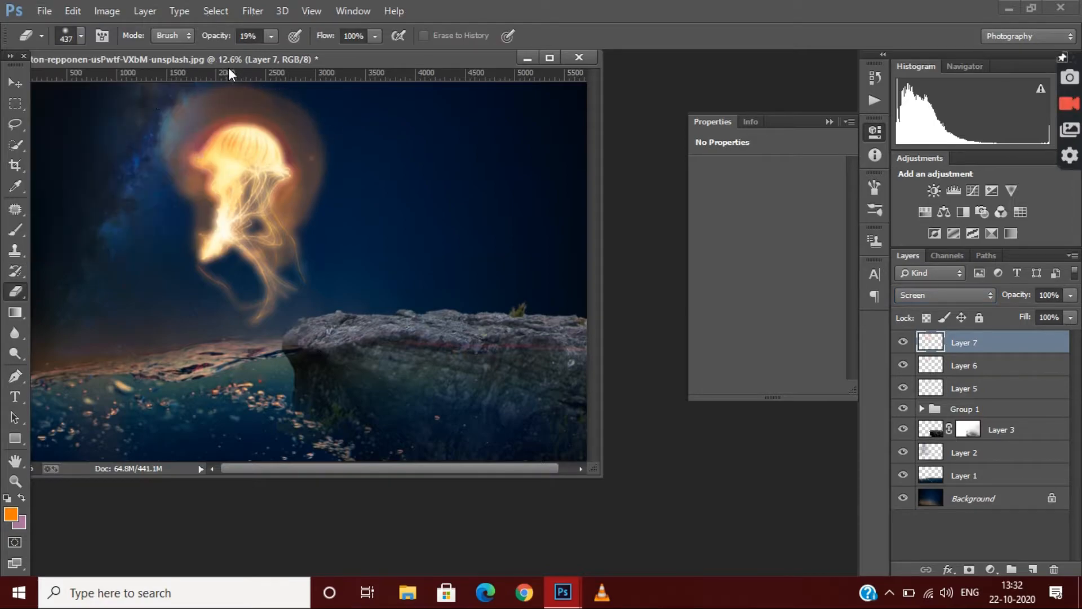
Step: Move the document window away from the tools so the whole canvas area is accessible
drag(230, 74, 226, 153)
click(15, 82)
mouse_move(85, 153)
mouse_down()
mouse_move(82, 76)
mouse_move(200, 142)
mouse_up()
Step: Erase more of the halo's outer edge above and beside the jellyfish so it blends into the sky
click(15, 291)
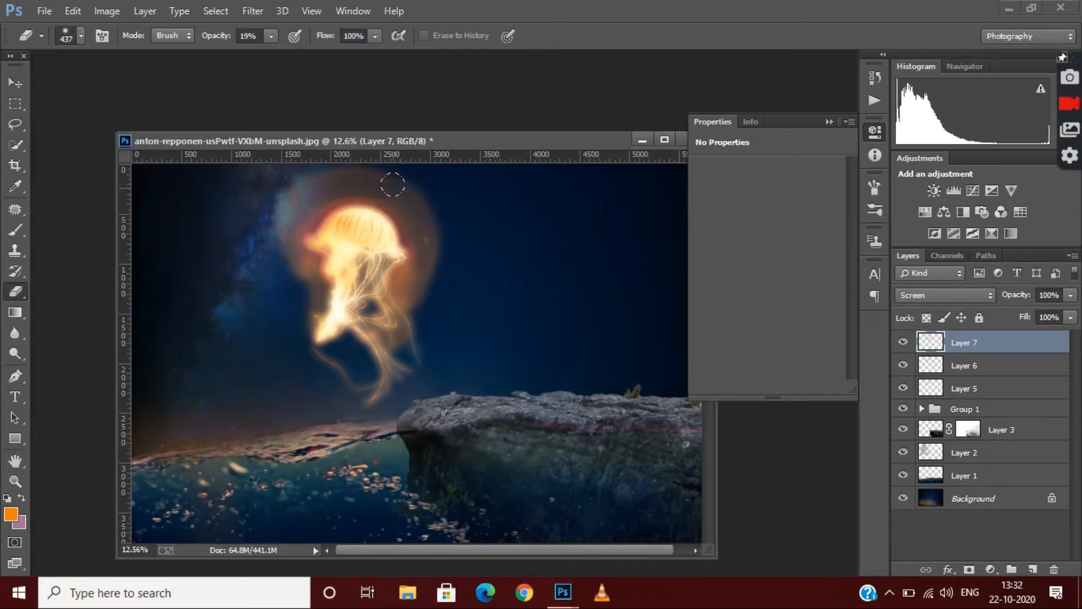
scroll(459, 205, up, 2)
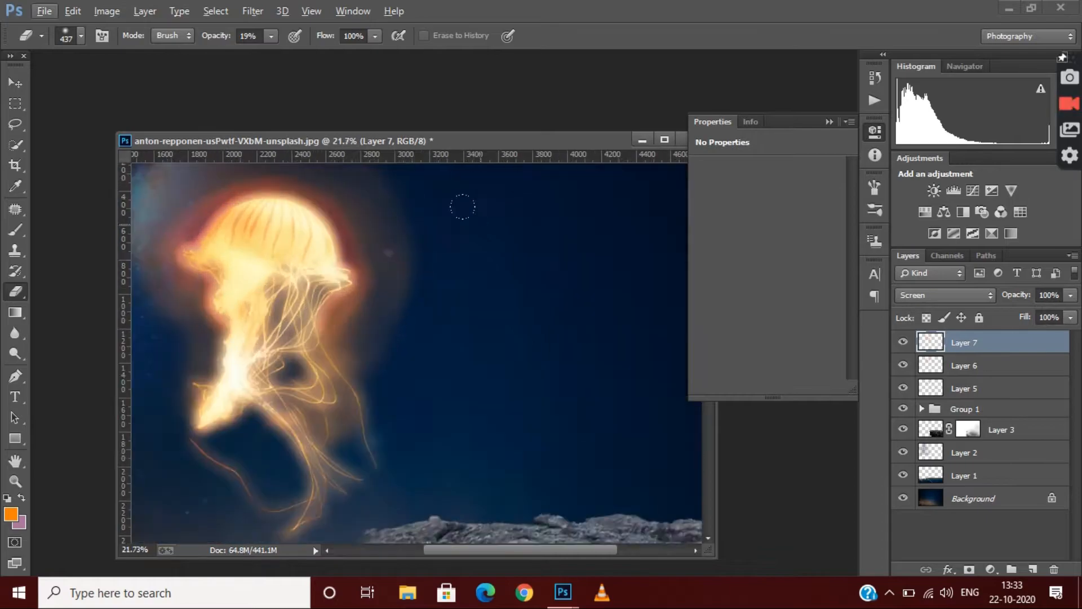
scroll(229, 314, down, 2)
scroll(406, 261, down, 2)
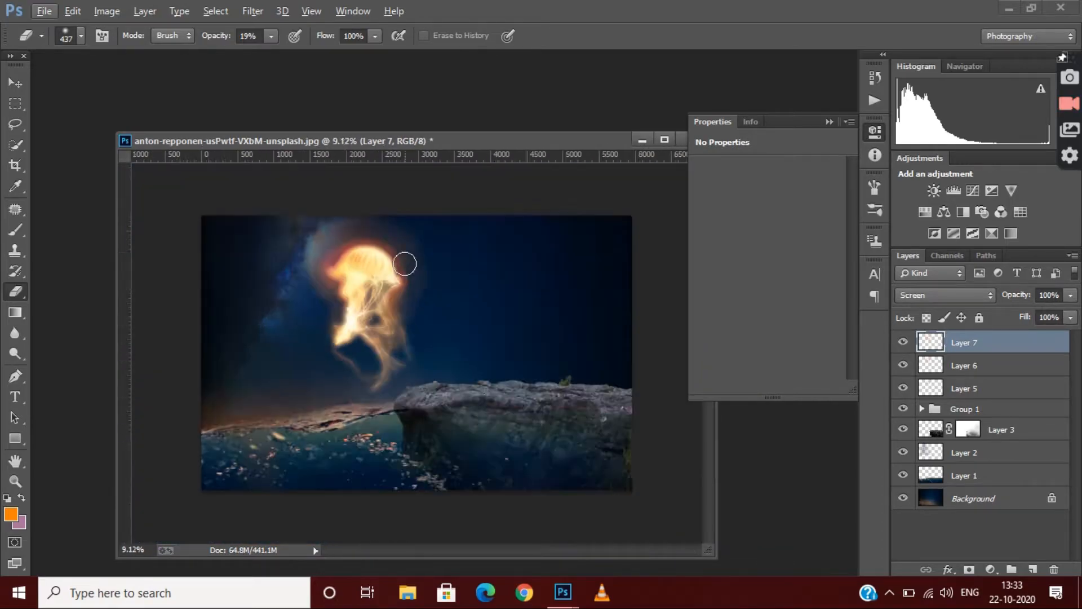
Step: Repaint a tighter orange glow on Layer 7 around the bell and both sides of the jellyfish with the Brush at 30% opacity
scroll(286, 219, up, 4)
click(967, 366)
click(966, 342)
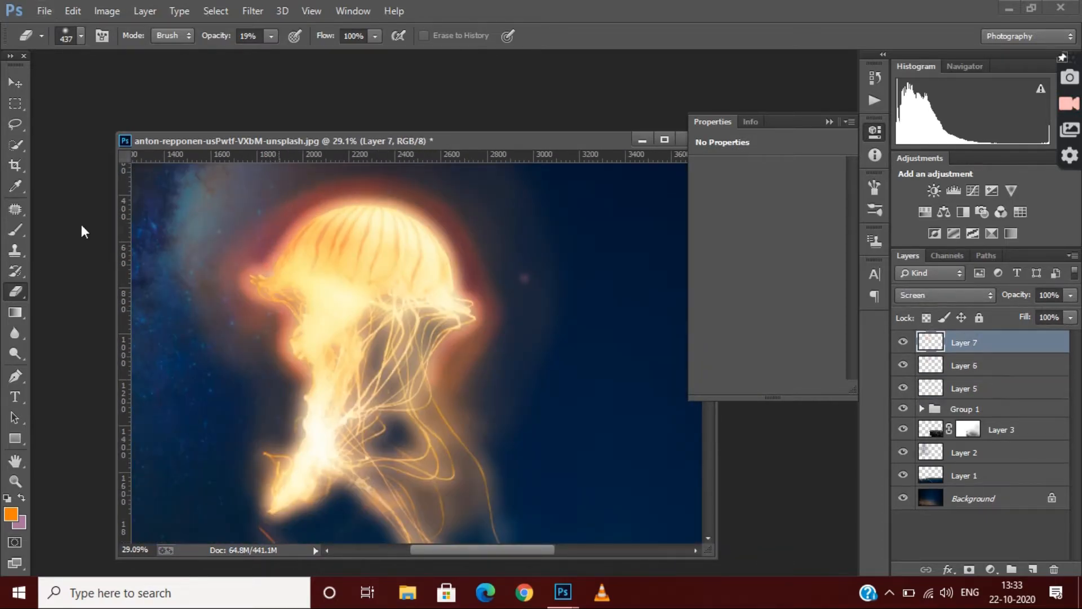
click(15, 230)
drag(364, 219, 338, 180)
mouse_move(442, 367)
mouse_down()
mouse_move(398, 168)
mouse_move(242, 314)
mouse_up()
Step: Soften the repainted glow around the bell with the 437 px Eraser at 19% opacity, working on Layer 7 and Layer 6
scroll(150, 272, down, 3)
key(e)
mouse_move(337, 204)
mouse_down()
mouse_move(394, 265)
mouse_move(332, 220)
mouse_move(304, 222)
mouse_up()
scroll(305, 219, up, 3)
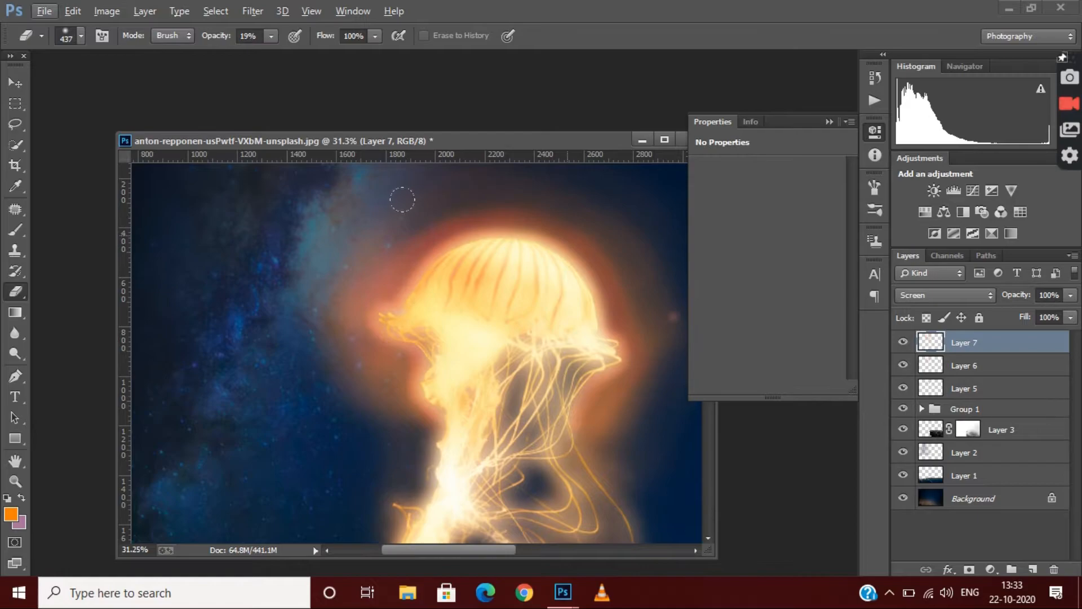
scroll(395, 225, down, 2)
key(alt+bracketleft)
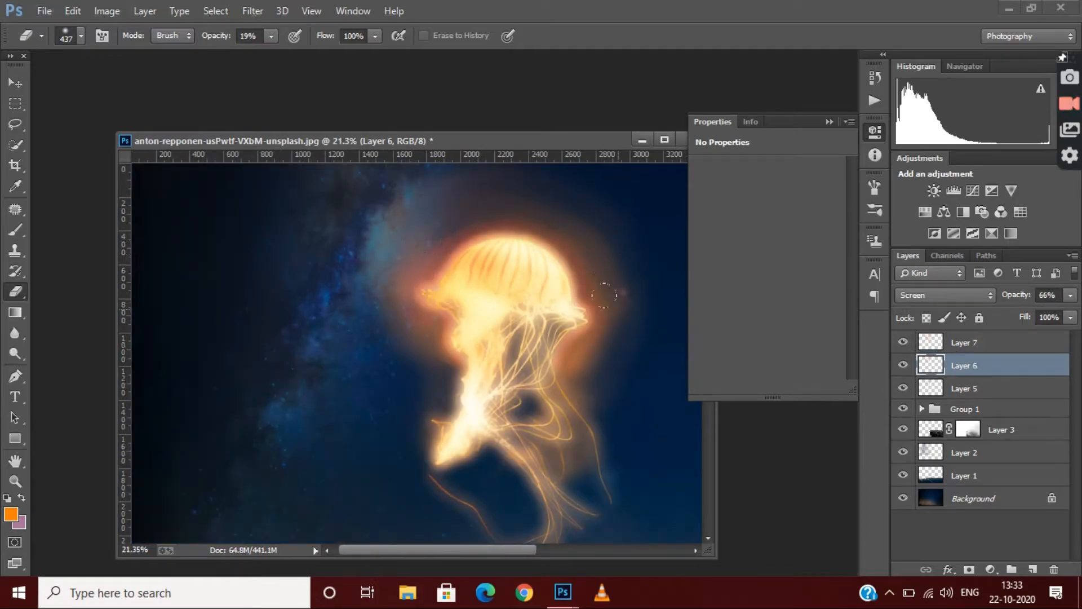
scroll(613, 268, down, 2)
key(alt+bracketright)
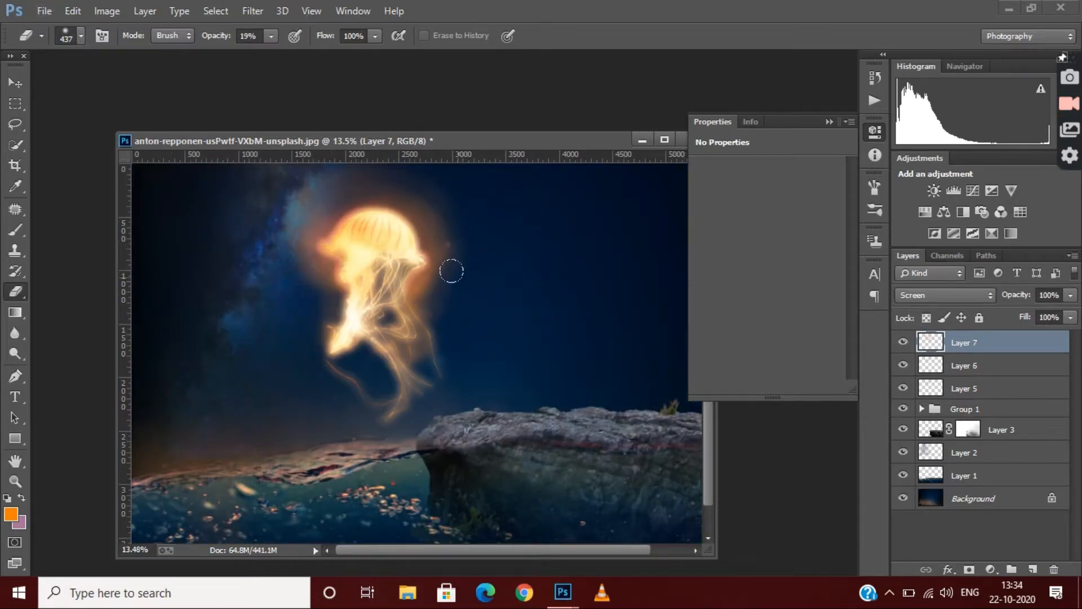
Step: Try a lower-opacity orange Brush stroke beside the right tentacles and undo it
scroll(361, 316, up, 3)
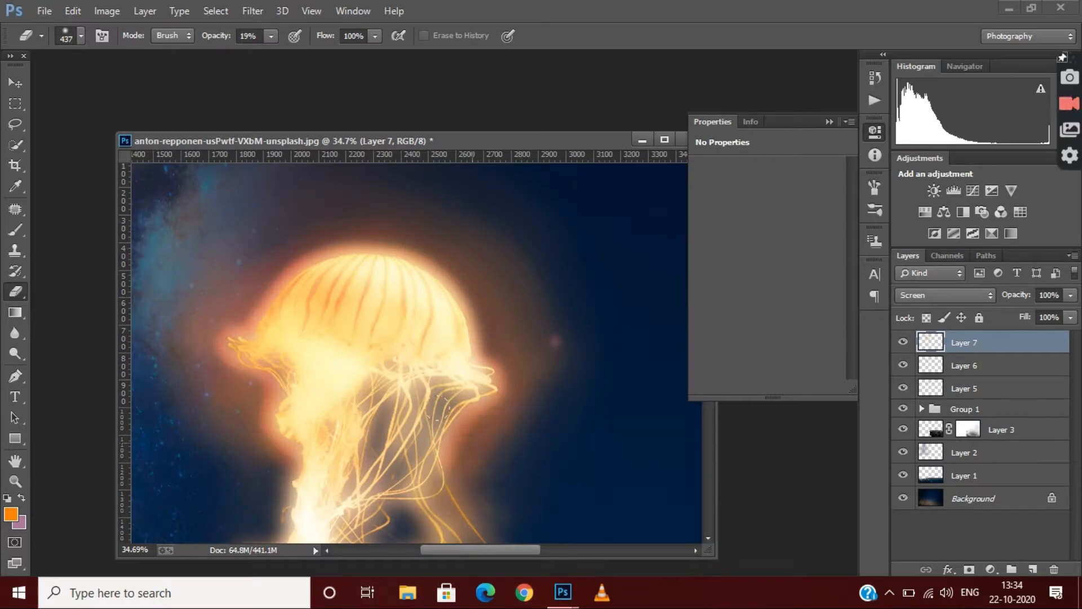
click(16, 230)
click(332, 36)
click(332, 57)
drag(473, 494, 531, 343)
key(ctrl+z)
Step: Set the Brush to 3% opacity and 367 px and build up a faint orange haze around the jellyfish on Layer 7
click(332, 35)
click(320, 57)
click(82, 35)
drag(152, 86, 171, 85)
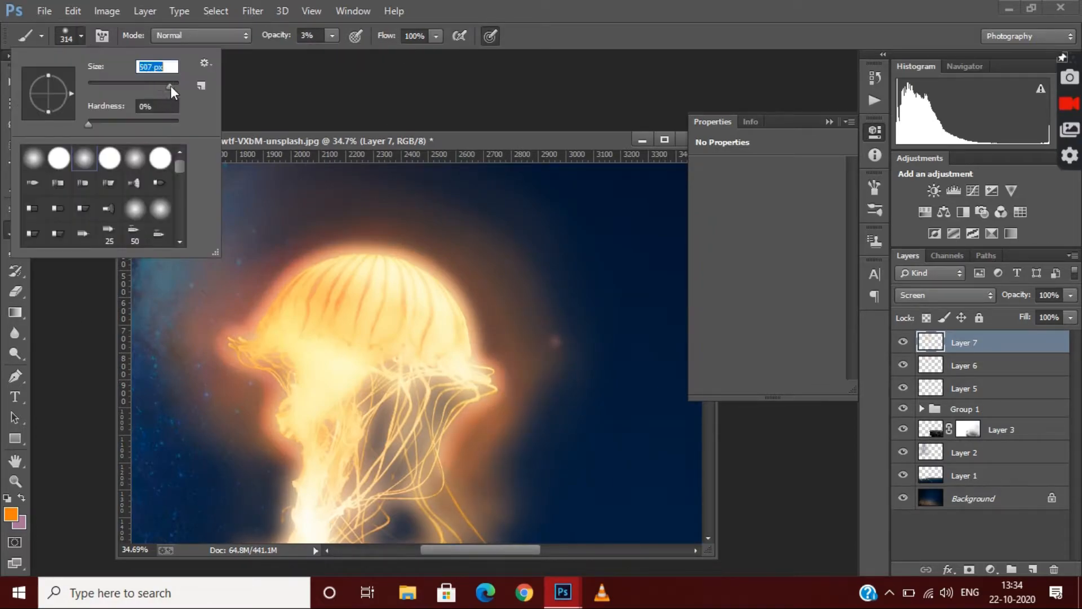
key(Return)
scroll(530, 319, down, 1)
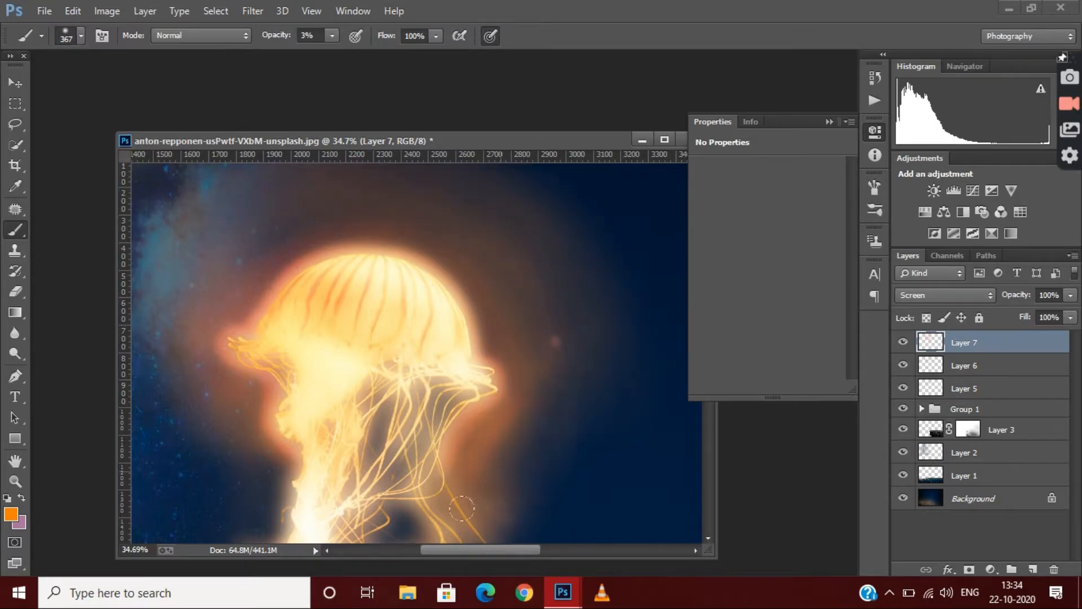
scroll(489, 510, down, 1)
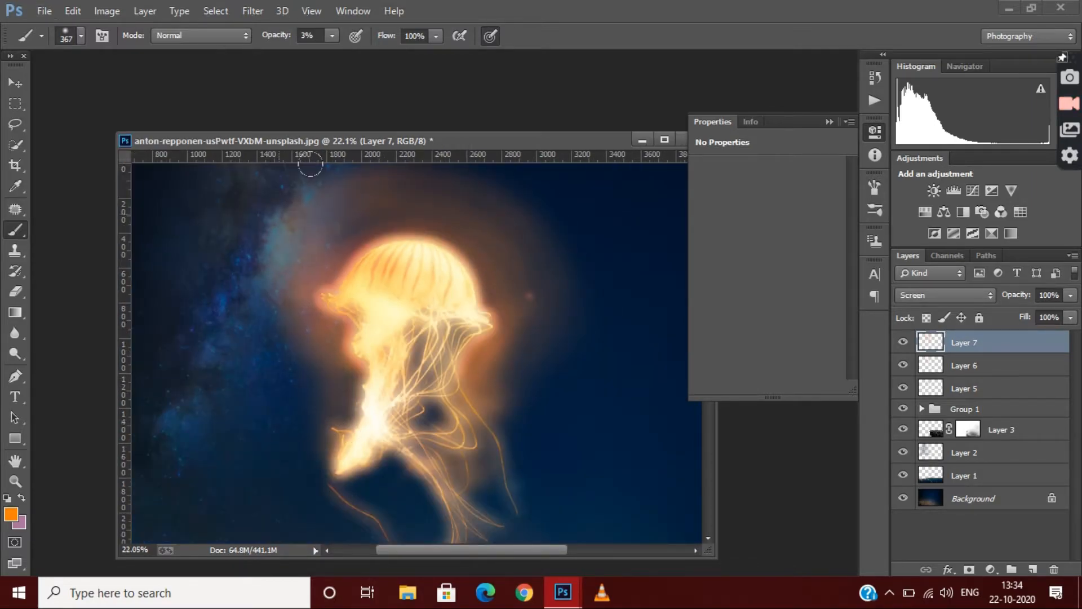
Step: Fade the haze above and beside the bell with the 437 px Eraser lowered to 11% opacity
key(e)
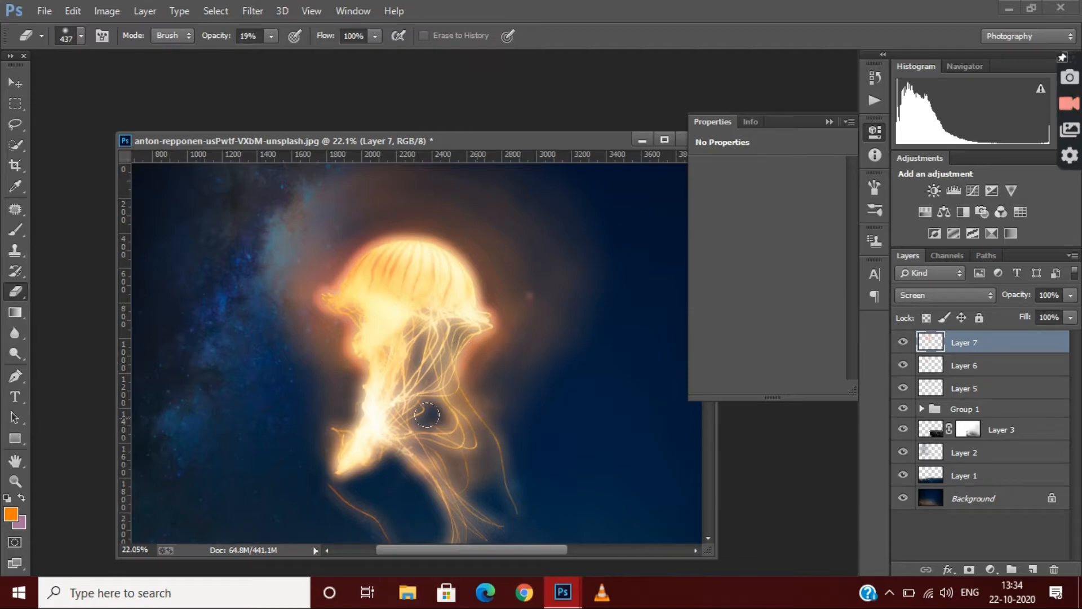
mouse_move(271, 35)
mouse_down()
mouse_move(278, 53)
mouse_move(260, 53)
mouse_up()
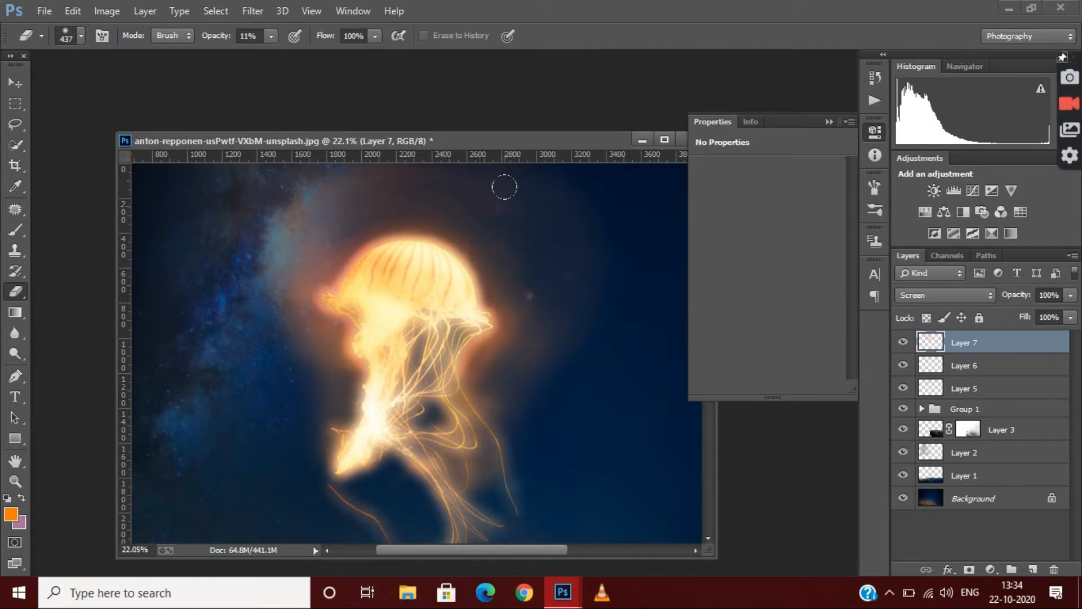
scroll(500, 222, down, 2)
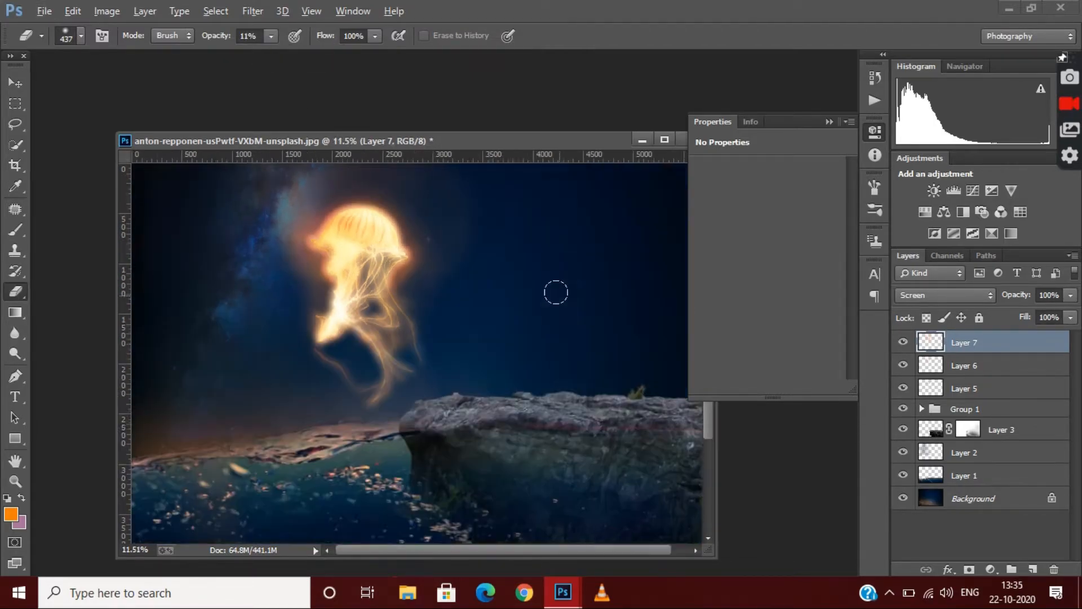
Step: Strengthen the orange haze above the bell and along its right side with the 367 px Brush at 3% opacity
scroll(309, 193, up, 3)
key(b)
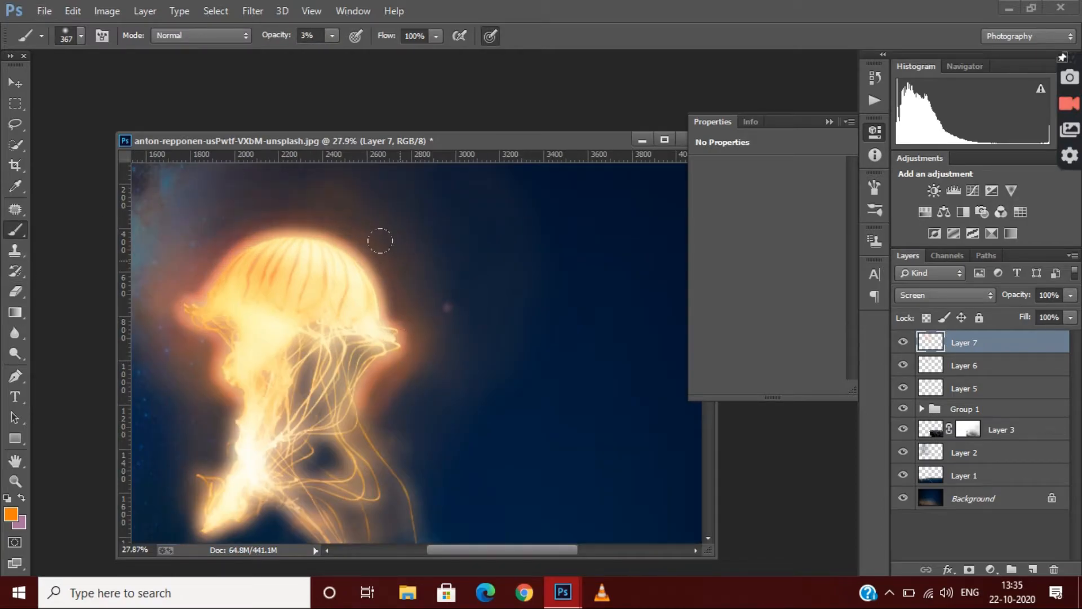
drag(388, 424, 391, 430)
drag(430, 362, 443, 295)
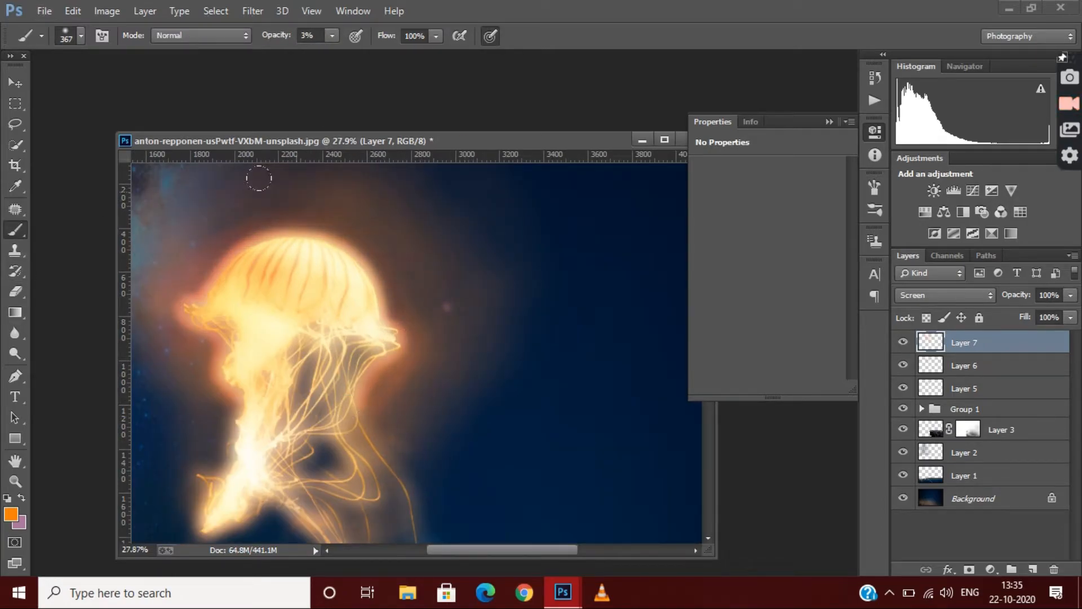
scroll(327, 220, down, 2)
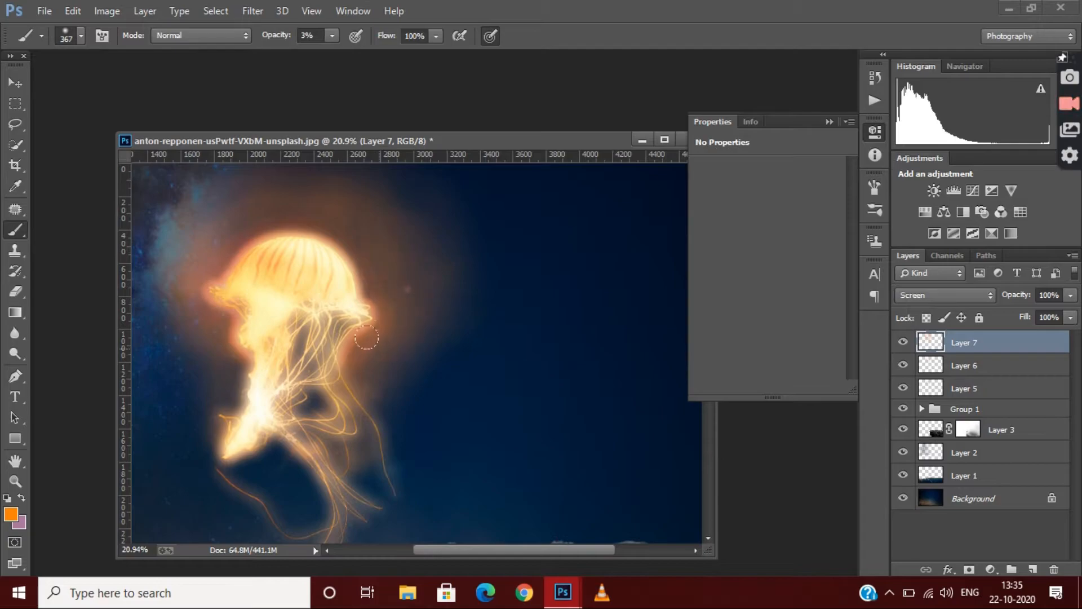
Step: Blend the strengthened haze's outer edges into the sky with the 437 px Eraser at 11% opacity
key(e)
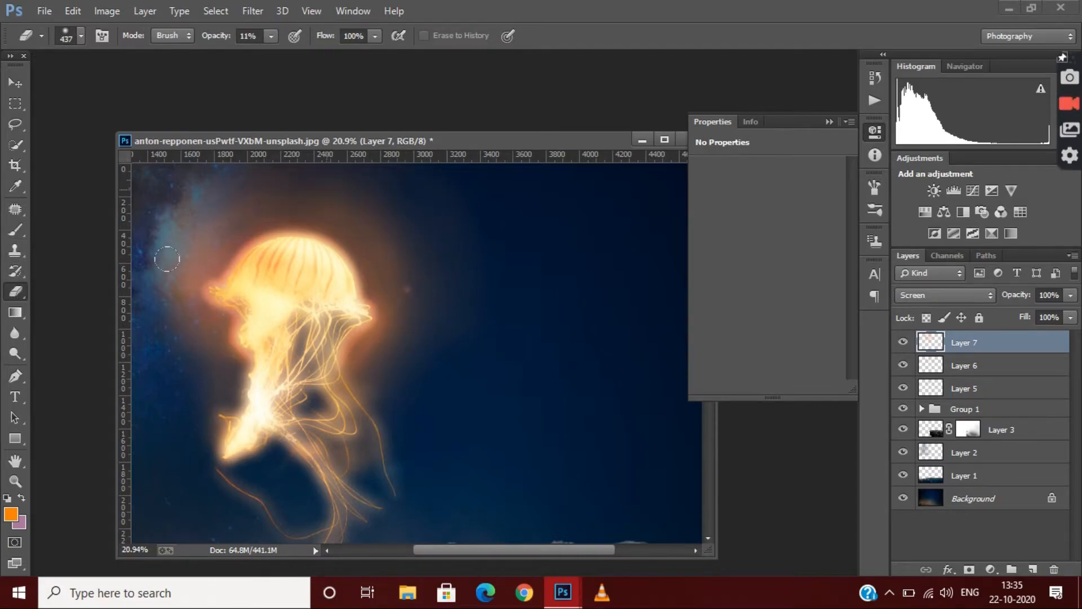
scroll(431, 185, down, 2)
scroll(470, 262, up, 2)
Step: Enlarge the Brush to 507 px and paint a wider faint orange haze around both sides of the jellyfish
click(16, 209)
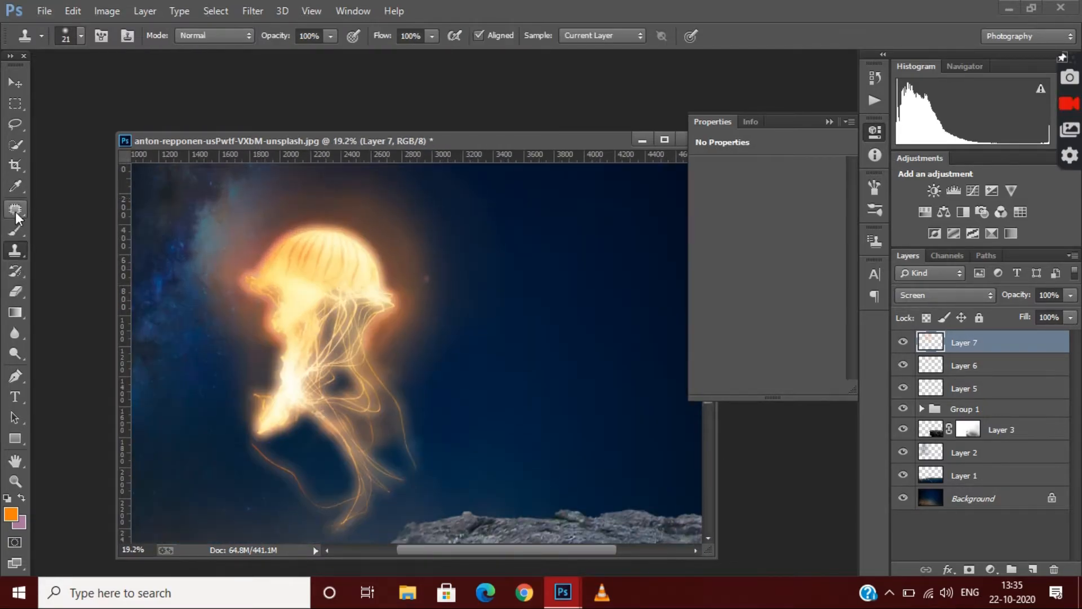
click(15, 229)
click(84, 37)
text(507)
key(Return)
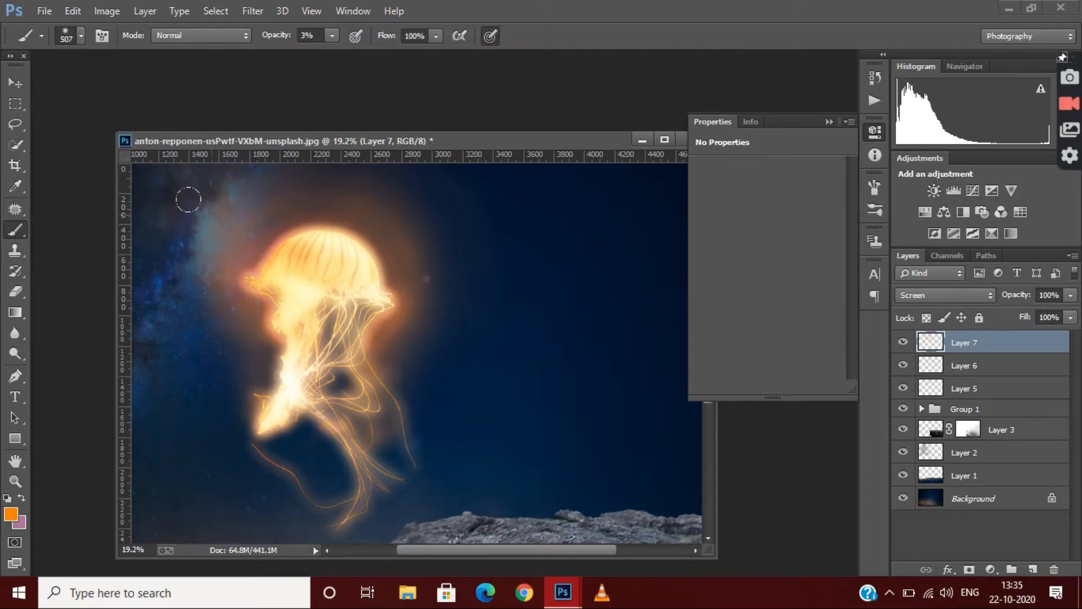
mouse_move(192, 343)
mouse_down()
mouse_move(333, 259)
mouse_move(515, 271)
mouse_move(499, 374)
mouse_up()
scroll(508, 372, down, 7)
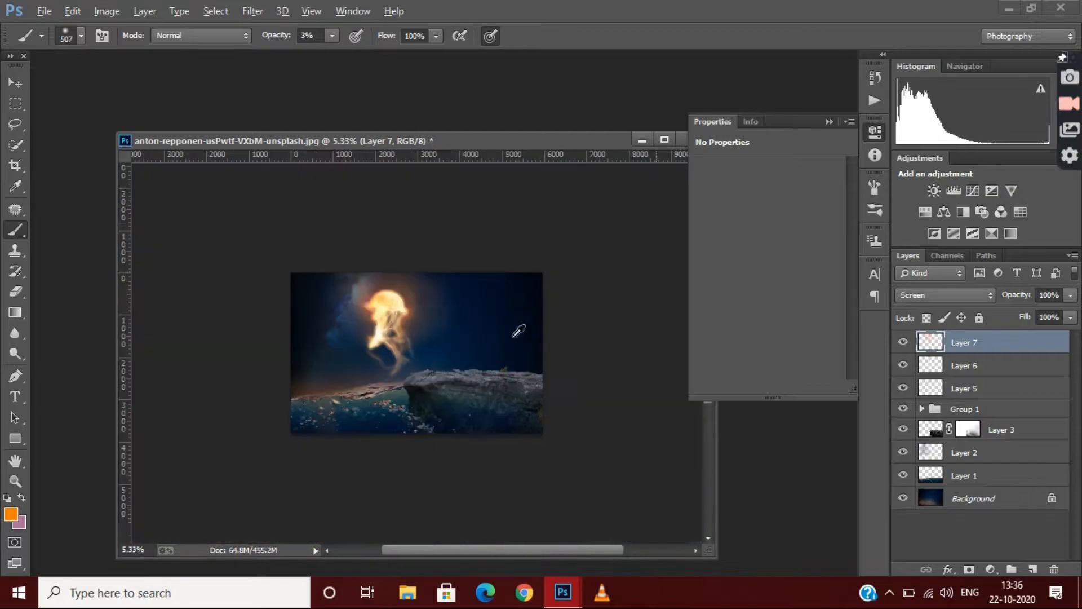
Step: Enlarge the Eraser to 1842 px and fade the wide haze at 11% opacity
scroll(496, 307, up, 3)
key(e)
scroll(473, 286, up, 3)
click(80, 36)
drag(167, 86, 174, 94)
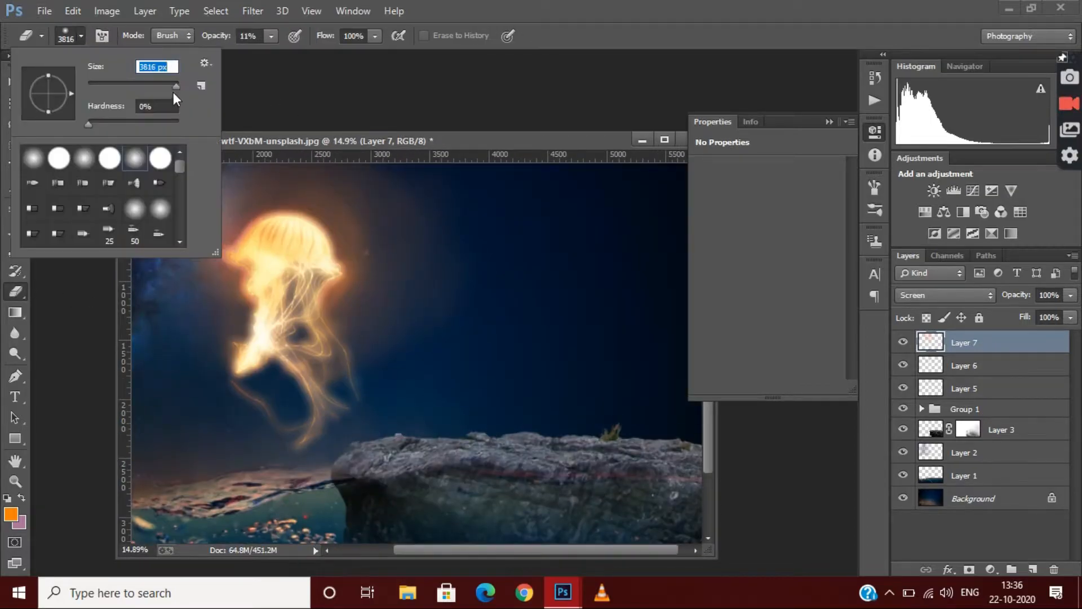
click(425, 295)
scroll(285, 197, down, 3)
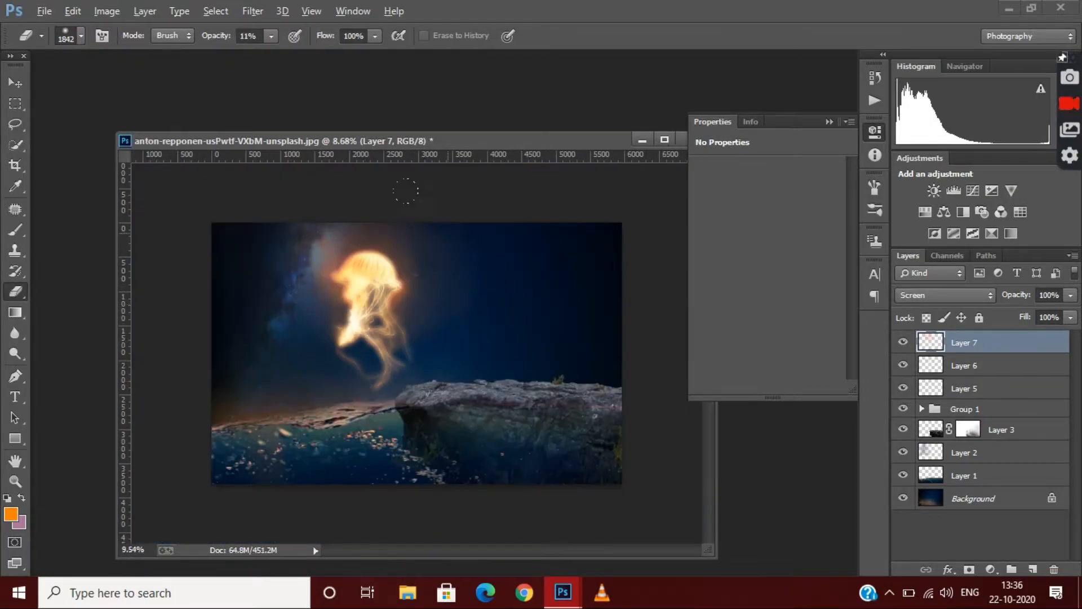
Step: Brighten the orange glow over the bell's top and right side with the 507 px Brush at 3% opacity
scroll(291, 218, up, 5)
key(b)
scroll(305, 256, up, 4)
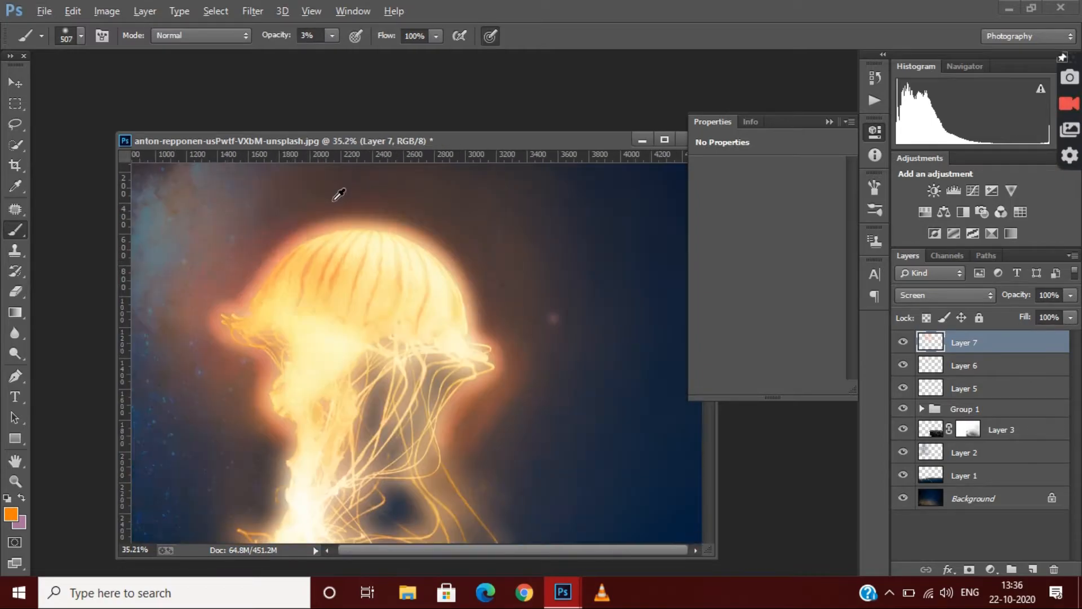
scroll(199, 273, down, 1)
mouse_move(361, 214)
mouse_down()
mouse_move(459, 298)
mouse_move(462, 321)
mouse_up()
Step: Switch to the Eraser and reduce its size to 332 px for refining the orange haze
scroll(510, 384, down, 4)
click(15, 291)
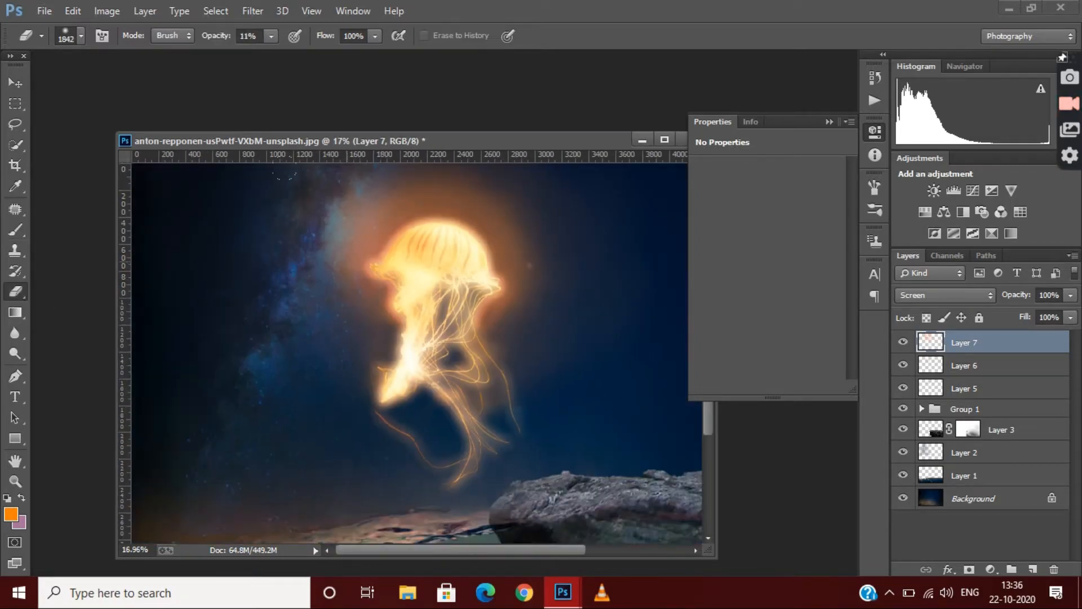
click(81, 36)
click(159, 86)
click(369, 225)
click(81, 36)
click(160, 86)
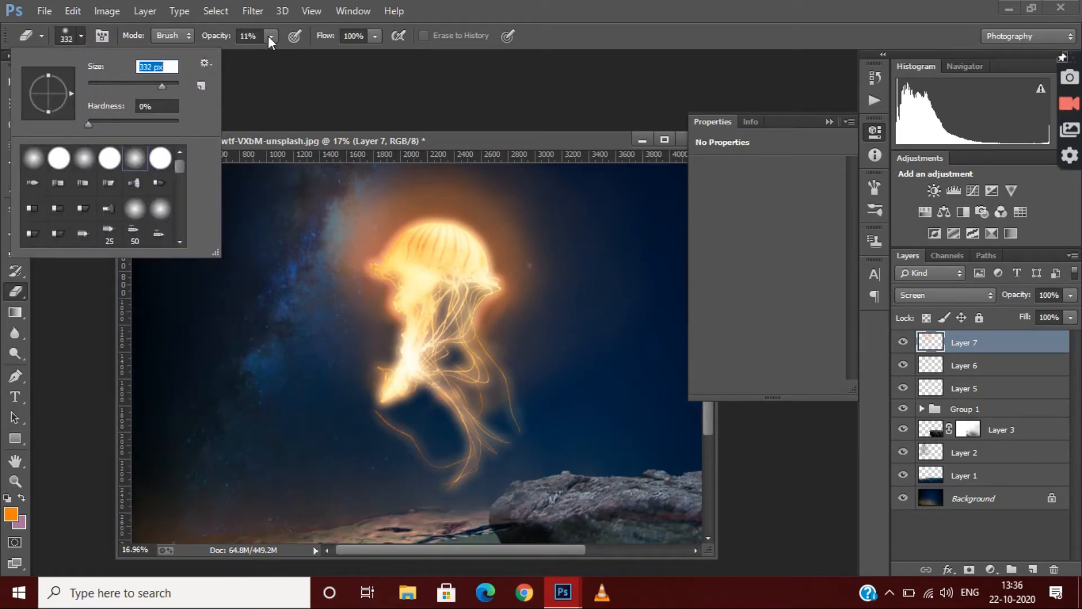
Step: Lower the Eraser's opacity to 7% and soften the orange haze around the jellyfish bell
click(270, 38)
click(269, 54)
click(364, 203)
scroll(434, 324, up, 2)
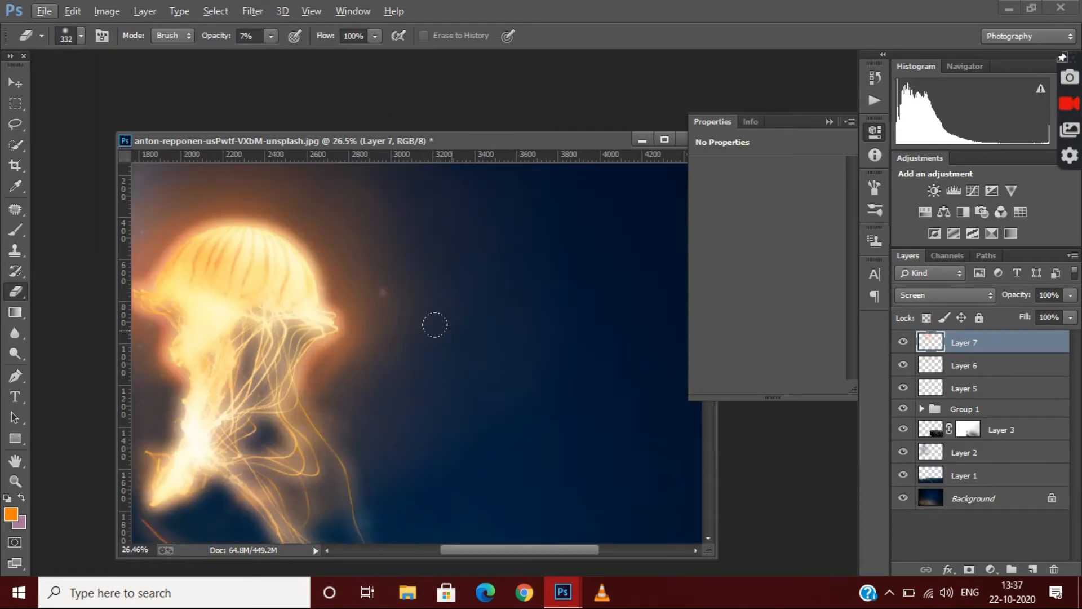
scroll(367, 450, down, 1)
scroll(361, 415, up, 2)
scroll(389, 215, down, 4)
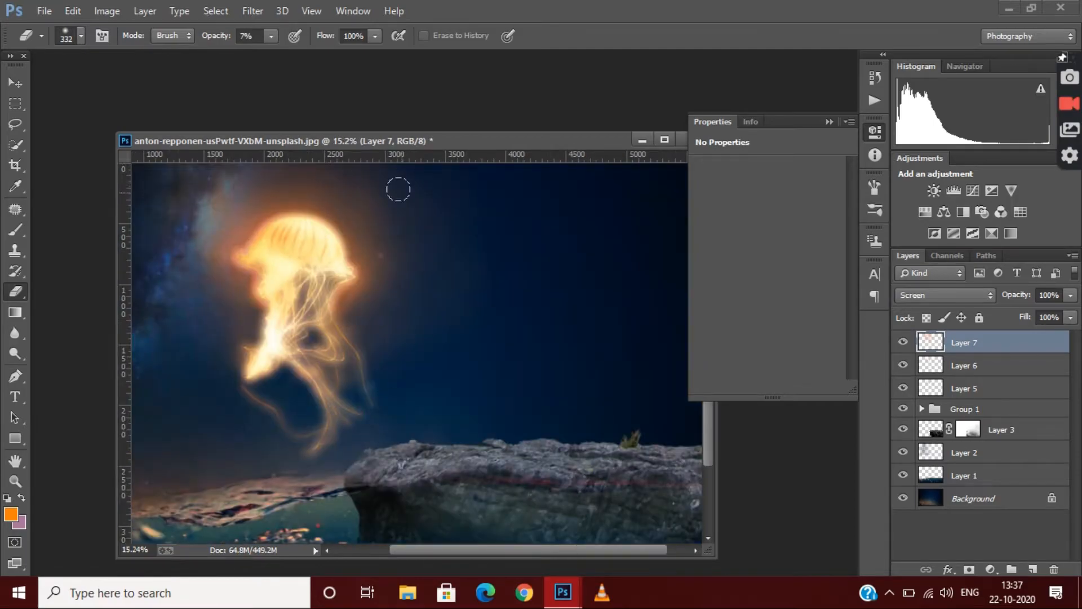
scroll(372, 184, up, 3)
Step: Set the Brush flow to 43% and paint faint orange haze beside the bell at 507 px and 3% opacity
click(15, 230)
scroll(305, 234, down, 4)
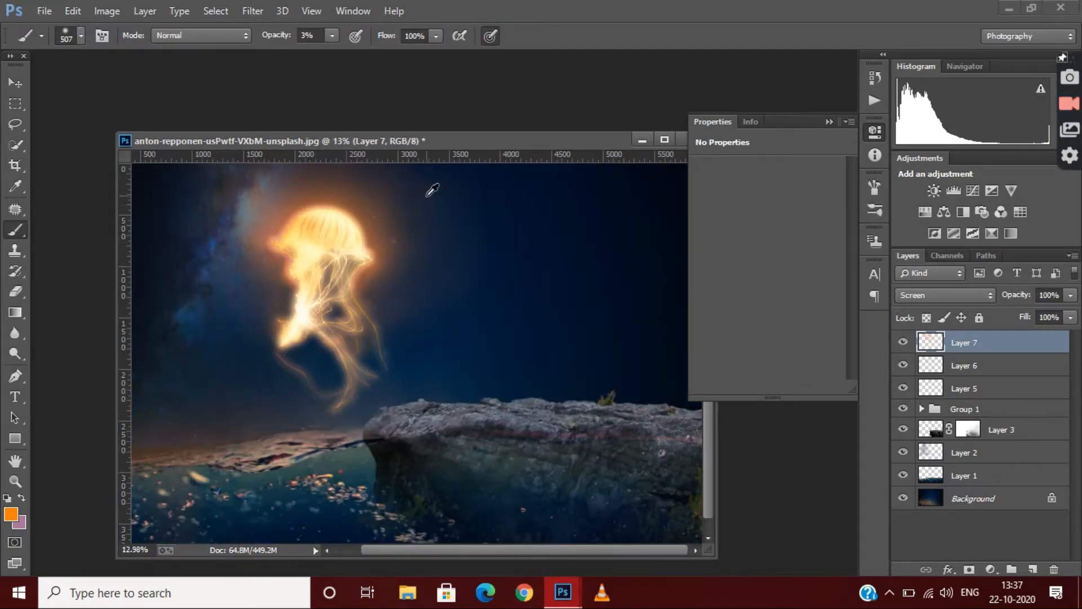
scroll(428, 188, up, 3)
click(436, 36)
click(400, 250)
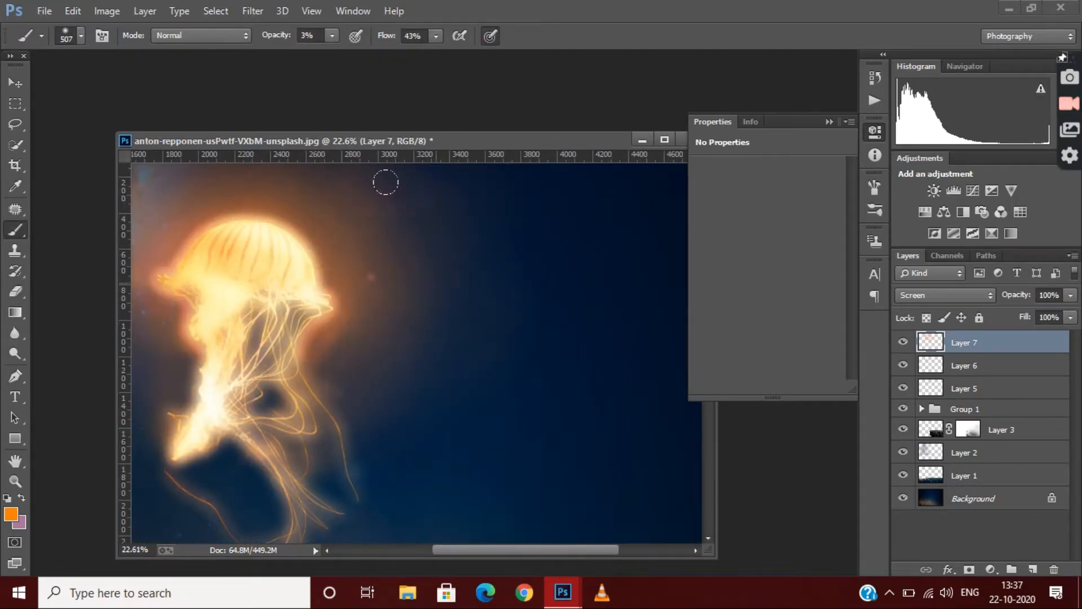
scroll(449, 265, down, 3)
scroll(411, 277, up, 3)
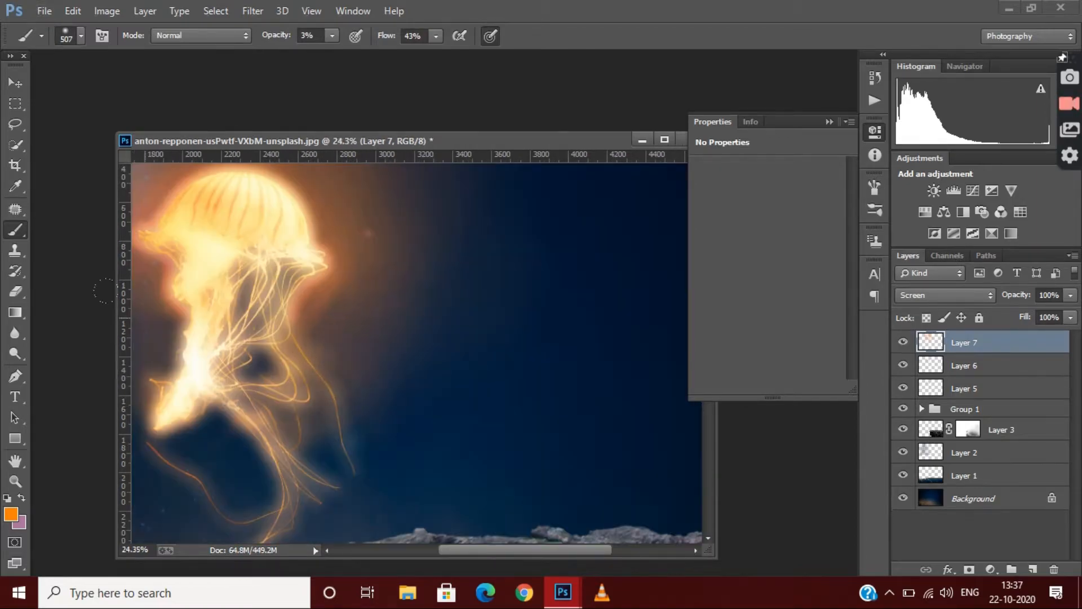
Step: Enlarge the Eraser to 472 px and fade the haze right of the jellyfish at 7% opacity
key(e)
scroll(412, 425, down, 3)
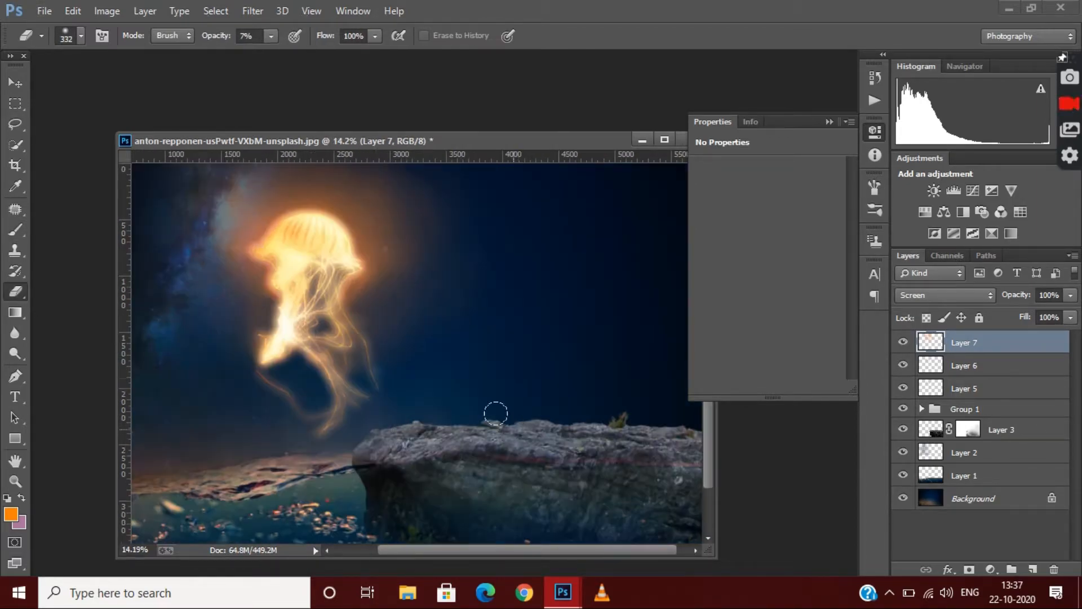
click(82, 36)
drag(159, 89, 166, 89)
click(386, 260)
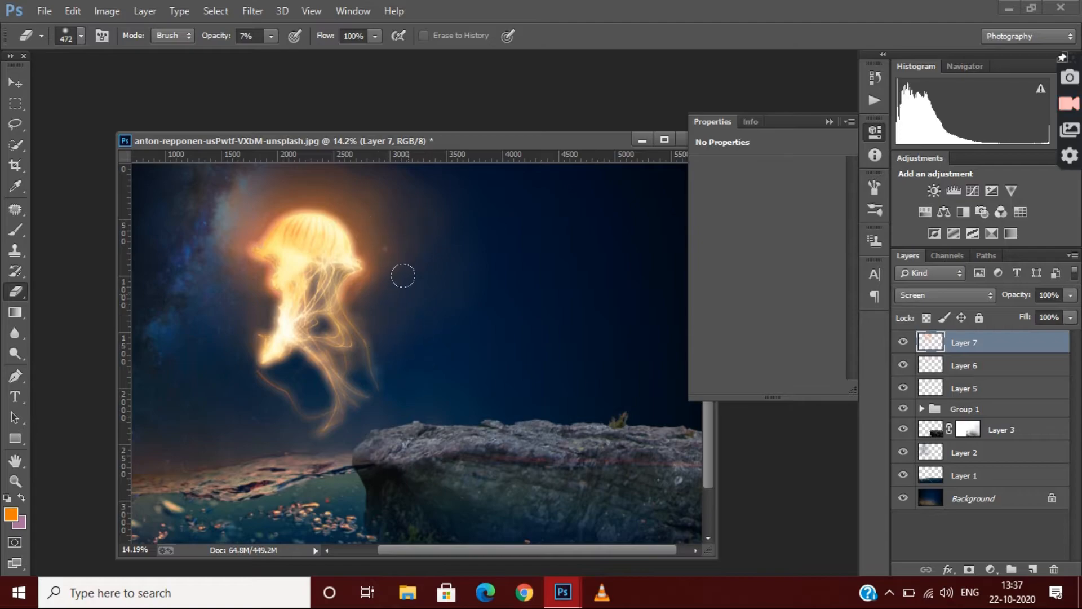
scroll(481, 261, down, 2)
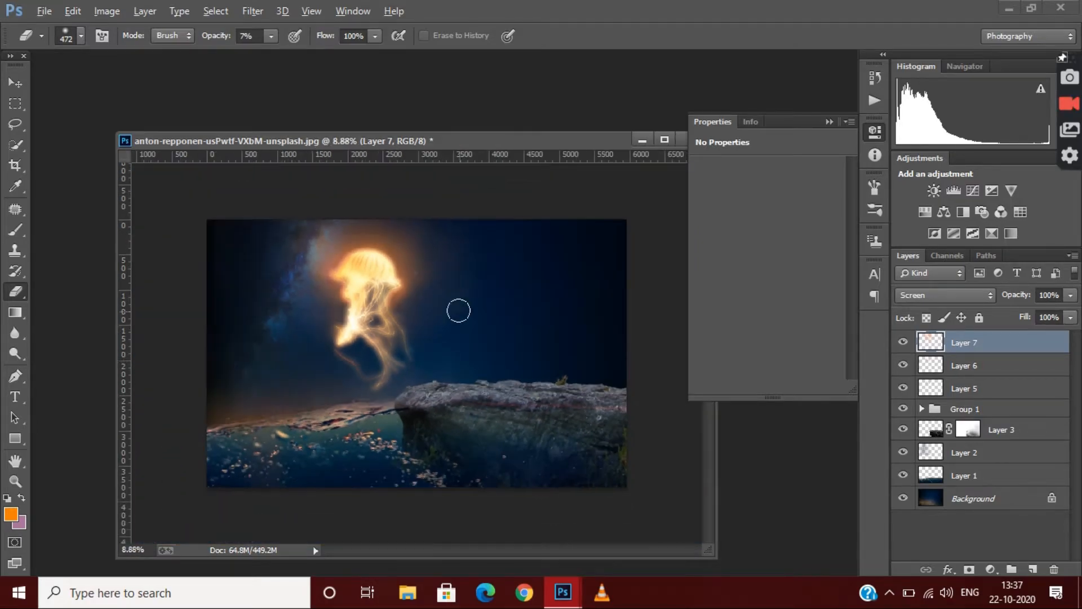
scroll(457, 309, up, 3)
Step: Enlarge the Brush to 1447 px and paint a broad, faint orange haze around the jellyfish
click(15, 230)
click(82, 36)
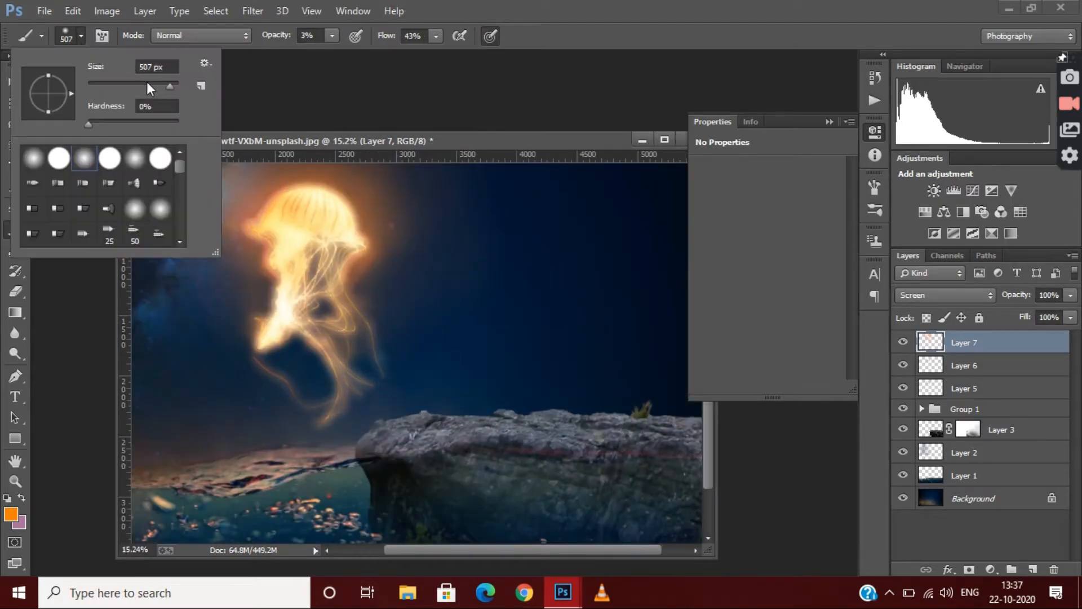
click(308, 181)
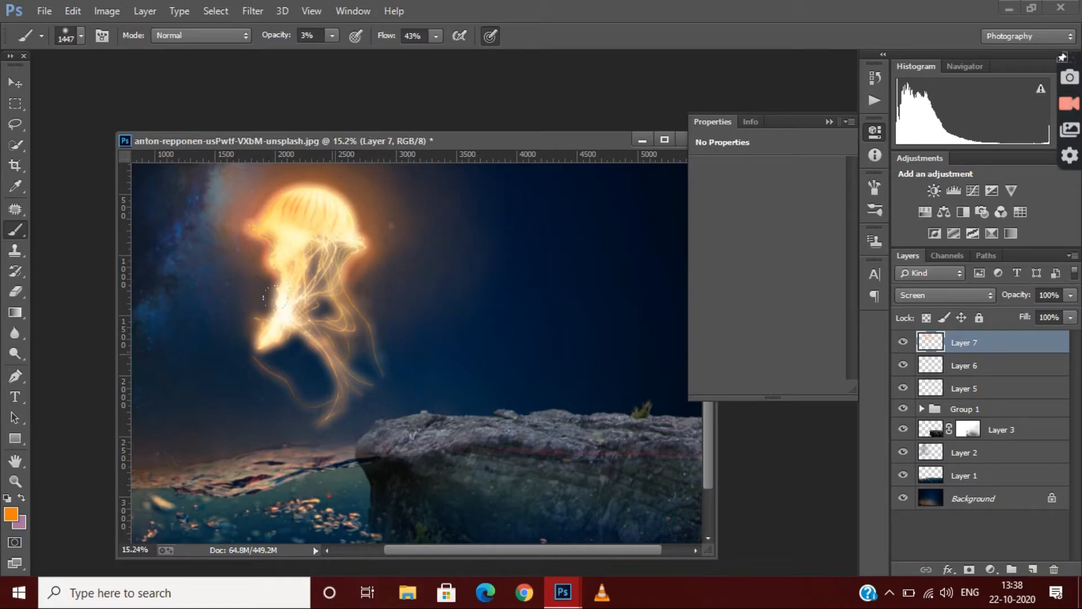
key(e)
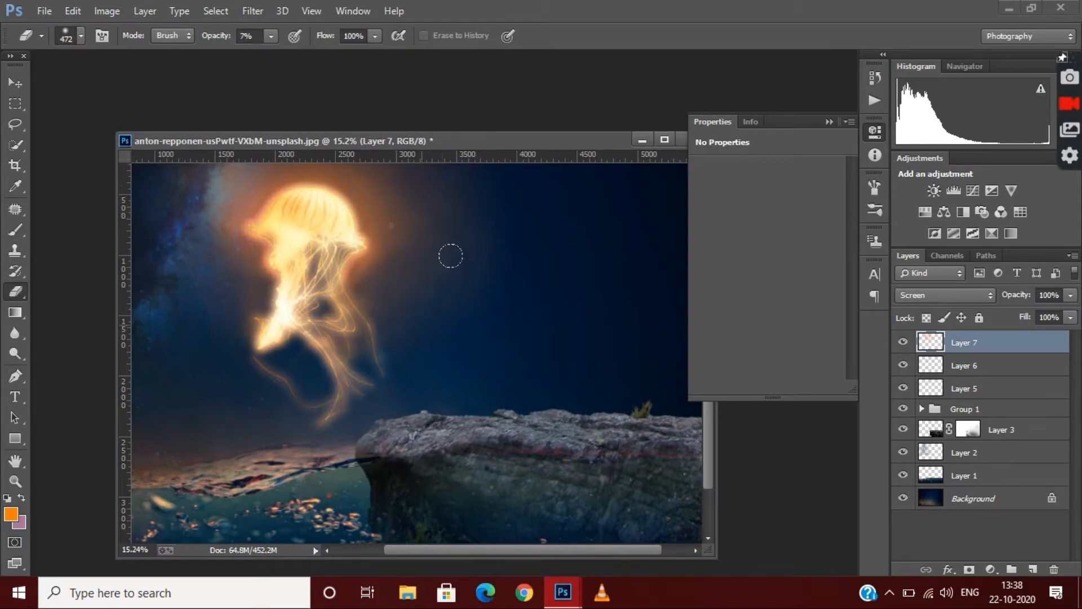
drag(448, 155, 437, 279)
click(16, 83)
drag(245, 280, 310, 154)
scroll(444, 303, down, 3)
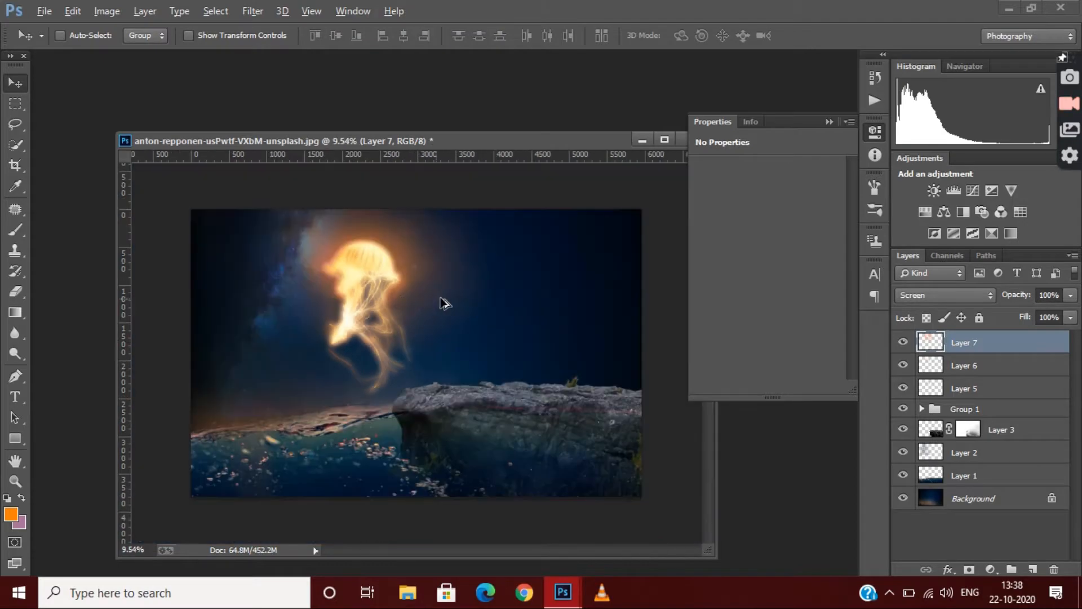
Step: Strengthen the wide orange haze around the jellyfish with the 1447 px Brush at 3% opacity and 43% flow
scroll(451, 299, up, 3)
click(8, 233)
drag(493, 156, 484, 191)
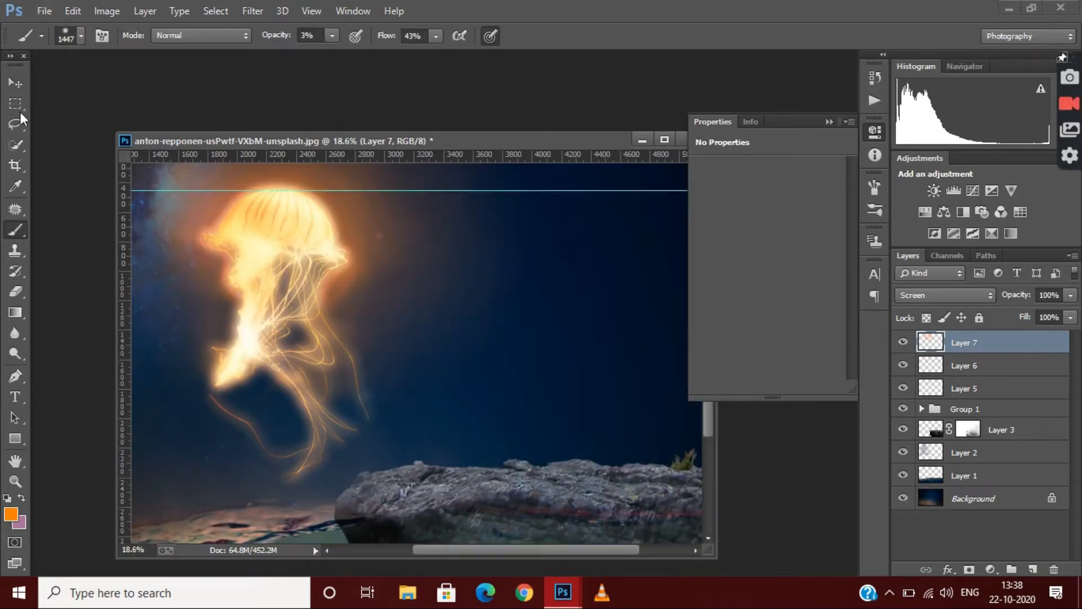
scroll(313, 169, down, 1)
key(v)
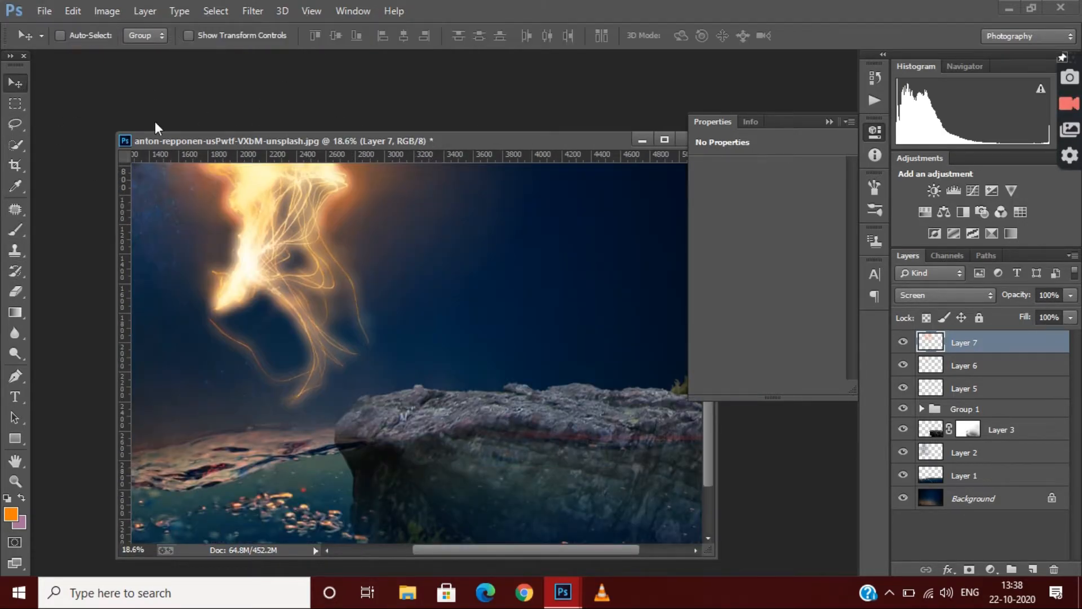
scroll(430, 236, down, 2)
key(b)
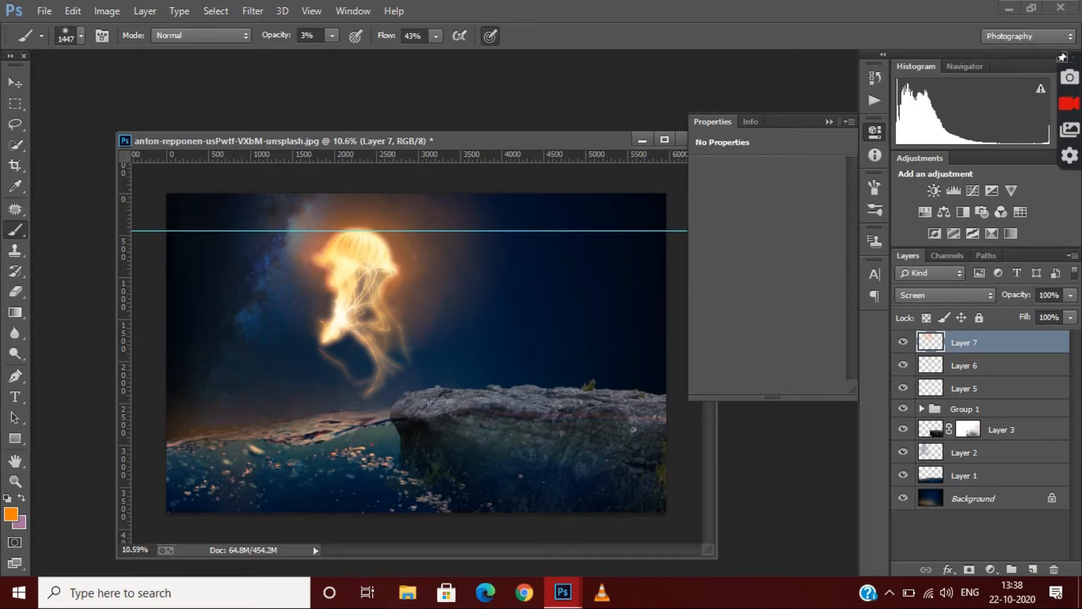
Step: Enlarge the Eraser to 1053 px and fade the haze's outer right edge into the sky at 7% opacity
click(25, 291)
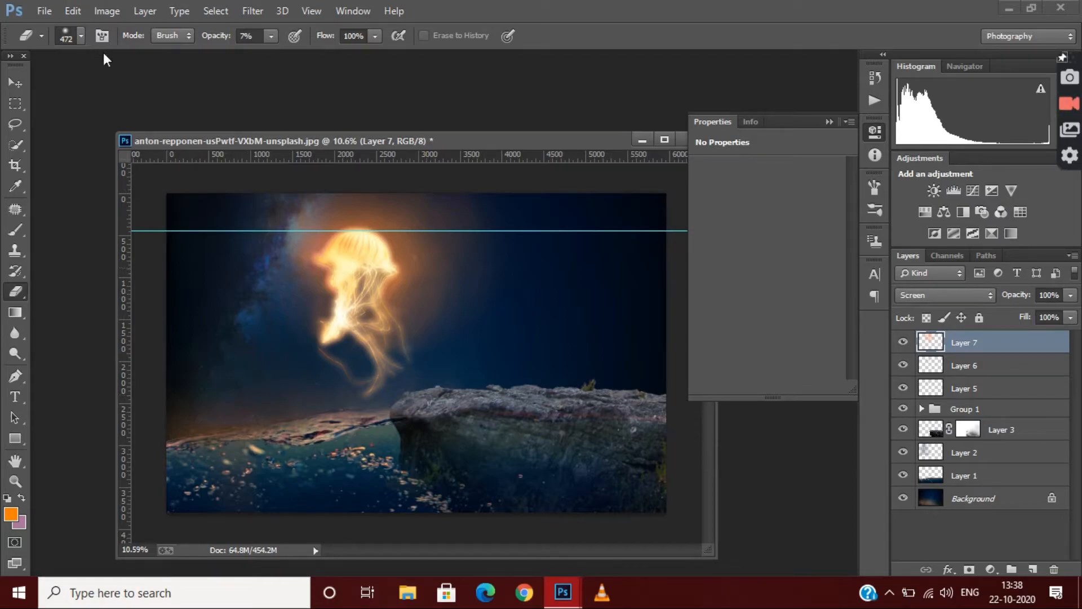
click(81, 35)
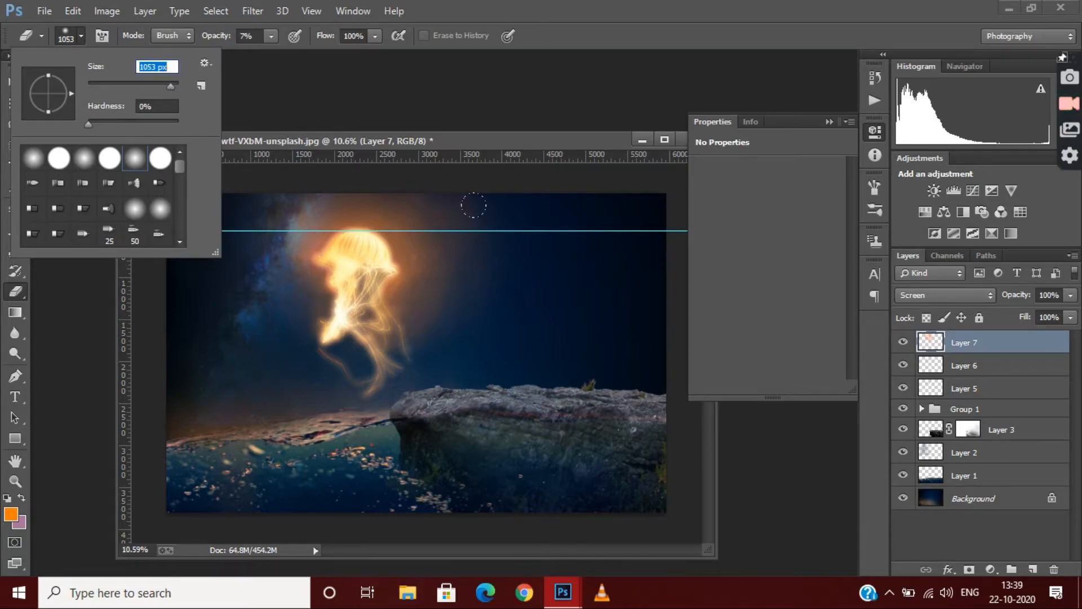
click(434, 254)
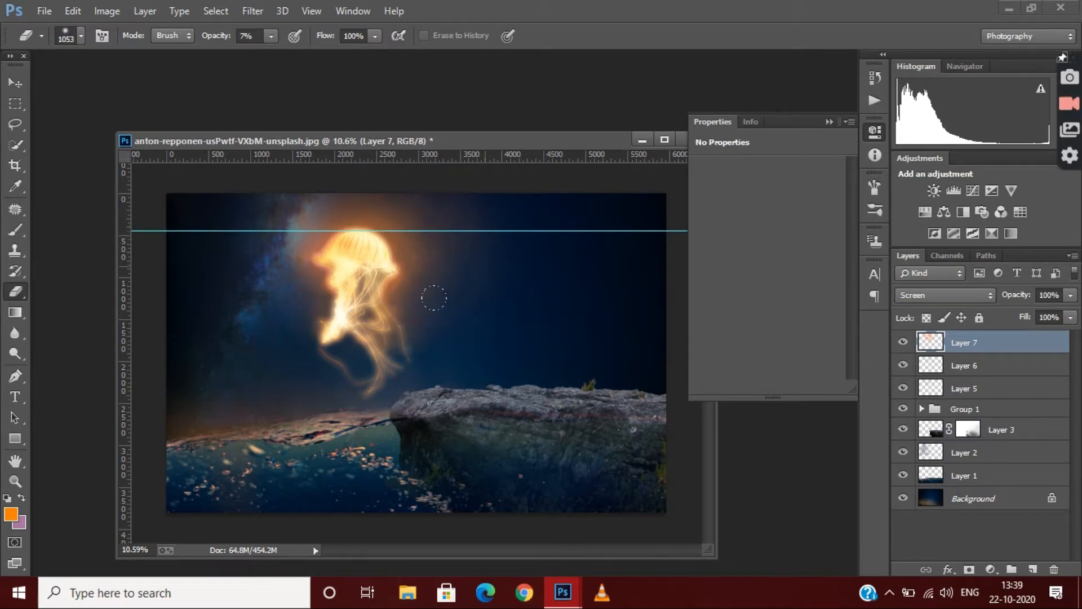
Step: Add another faint orange pass over the sky beside the jellyfish with the 1447 px Brush and remove the horizontal guide
key(b)
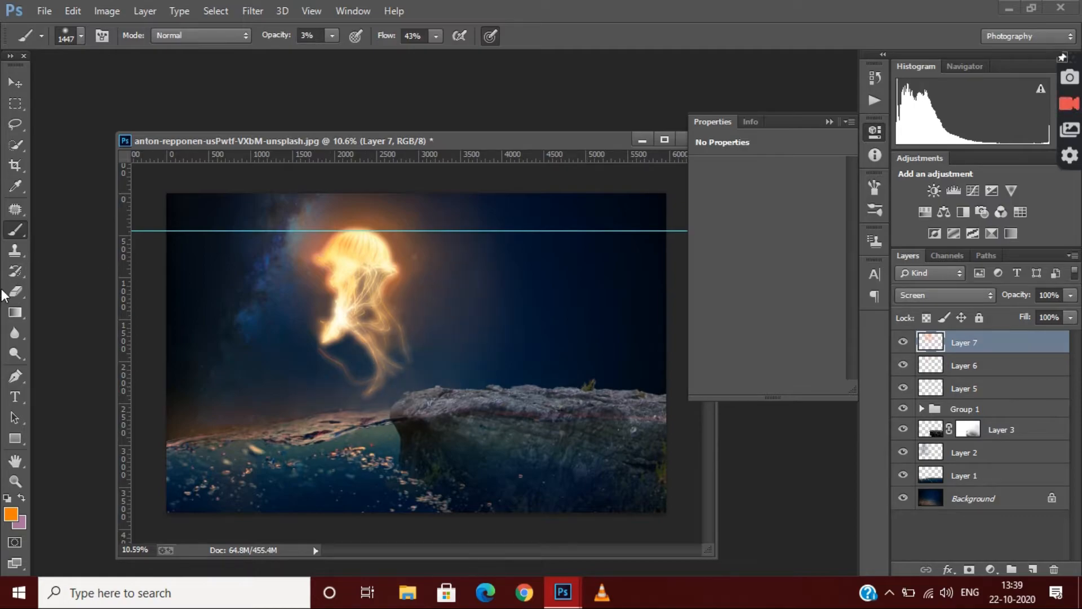
click(16, 291)
click(15, 82)
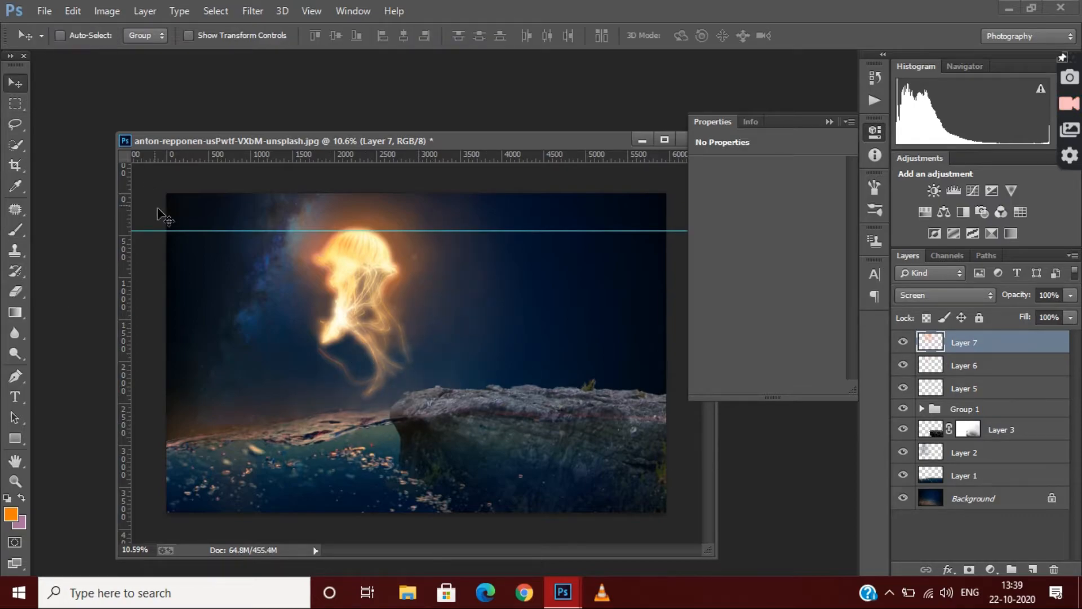
drag(179, 230, 254, 102)
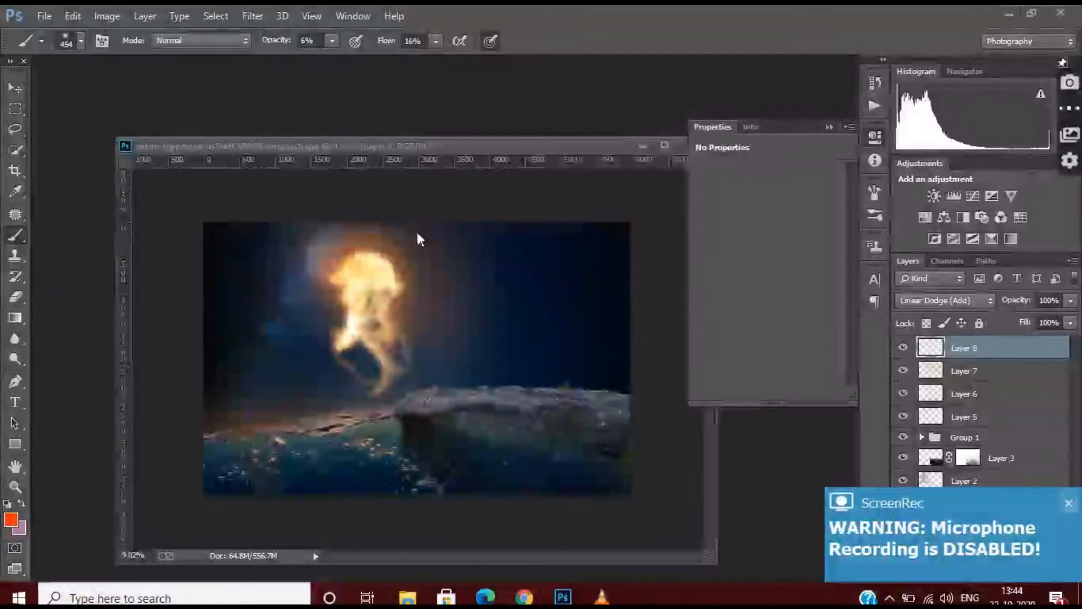
Step: Add a Hue/Saturation adjustment layer directly above Layer 5
scroll(485, 234, down, 3)
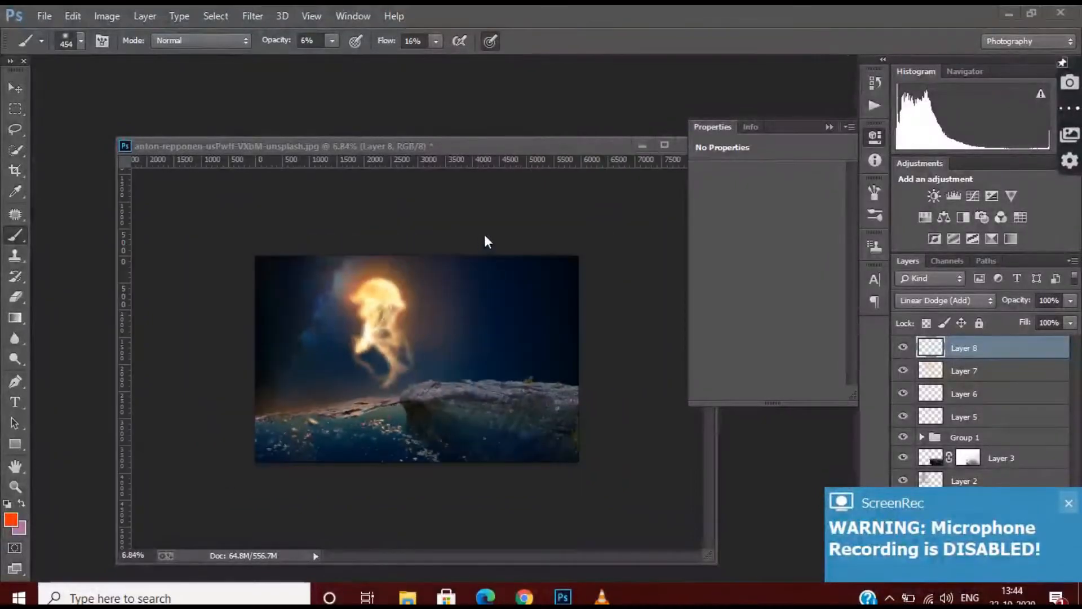
scroll(530, 300, up, 1)
click(957, 418)
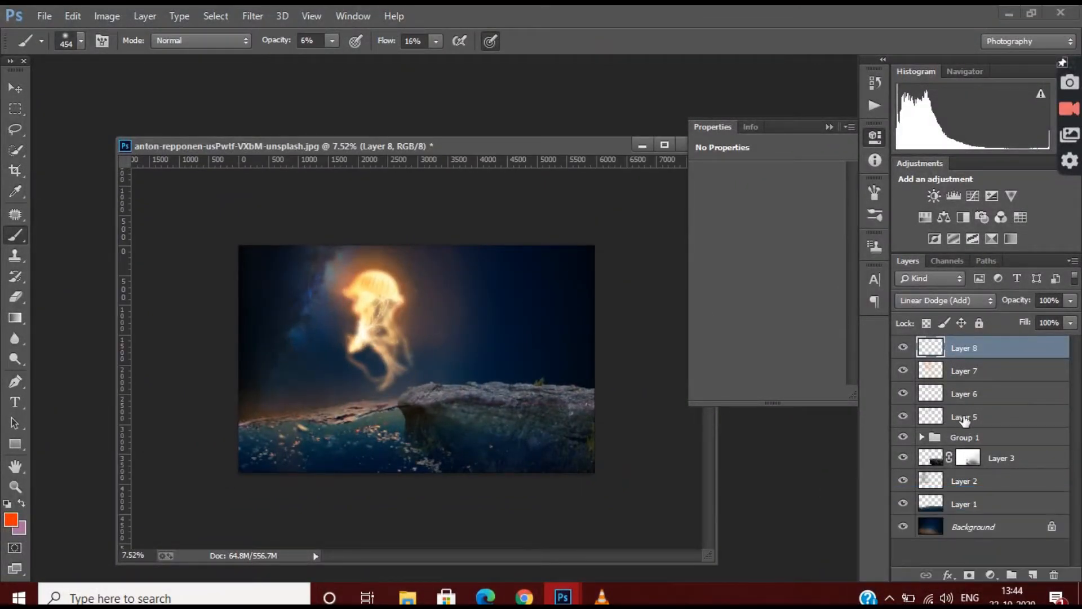
click(959, 418)
click(990, 575)
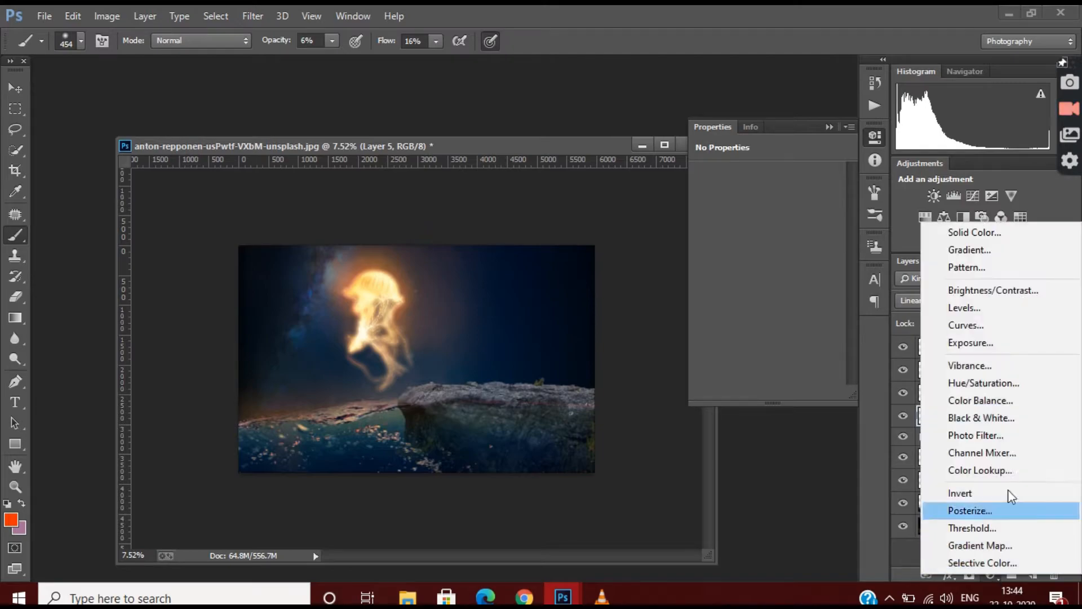
click(1003, 387)
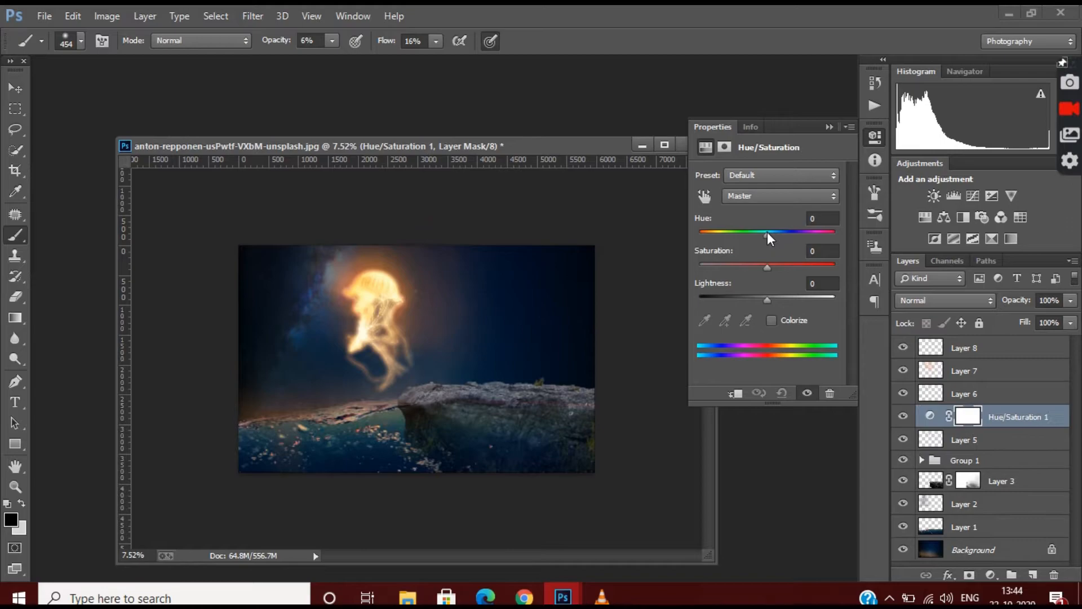
Step: Clip the Hue/Saturation adjustment to Layer 5 and set Hue to -3, Saturation to +100 and Lightness to +2
drag(767, 232, 712, 233)
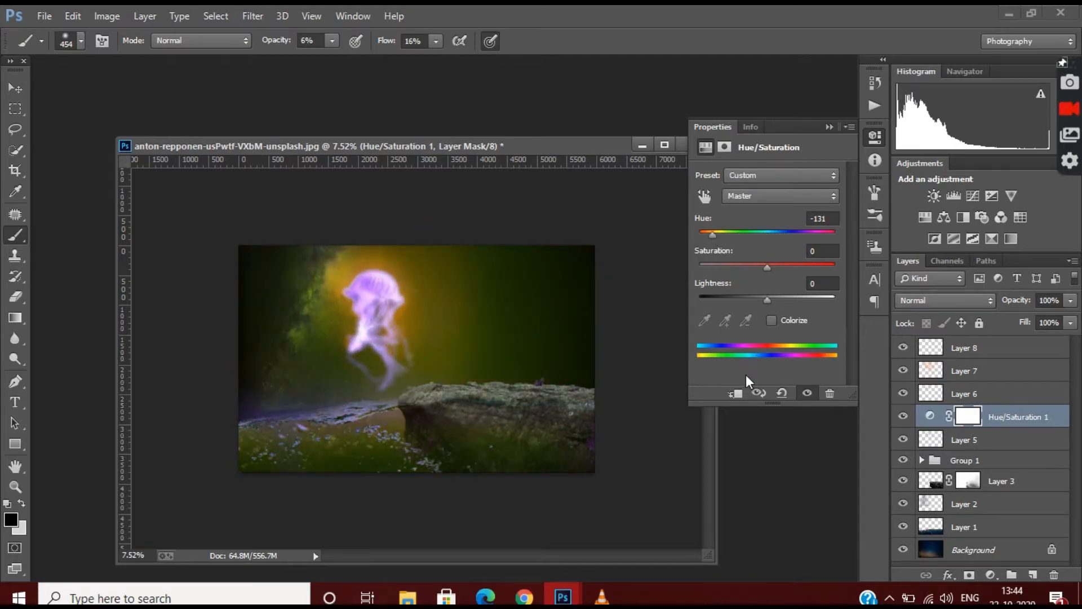
click(736, 393)
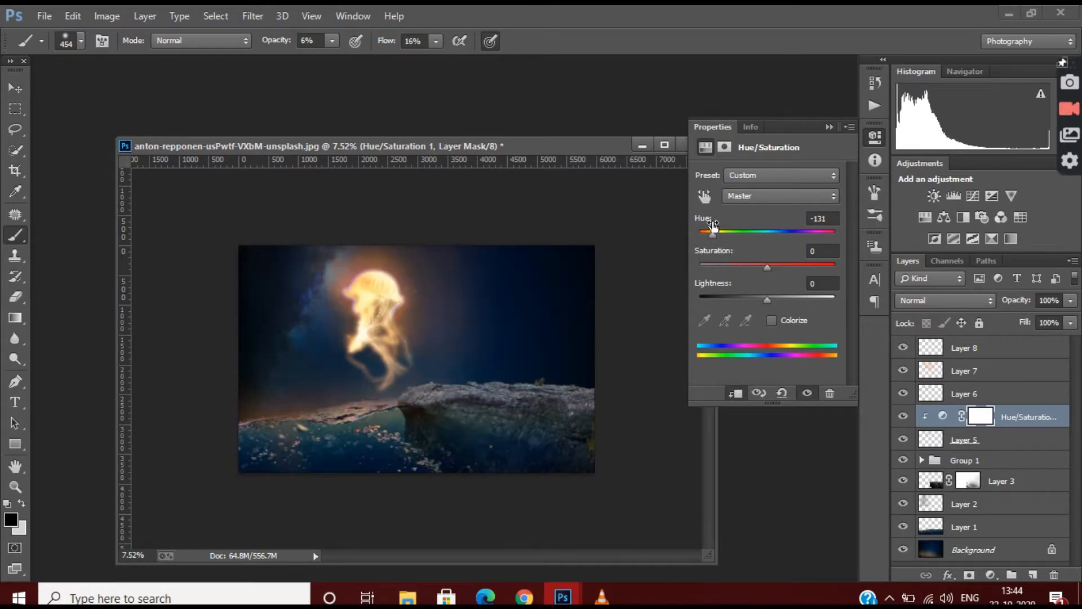
drag(713, 225, 766, 244)
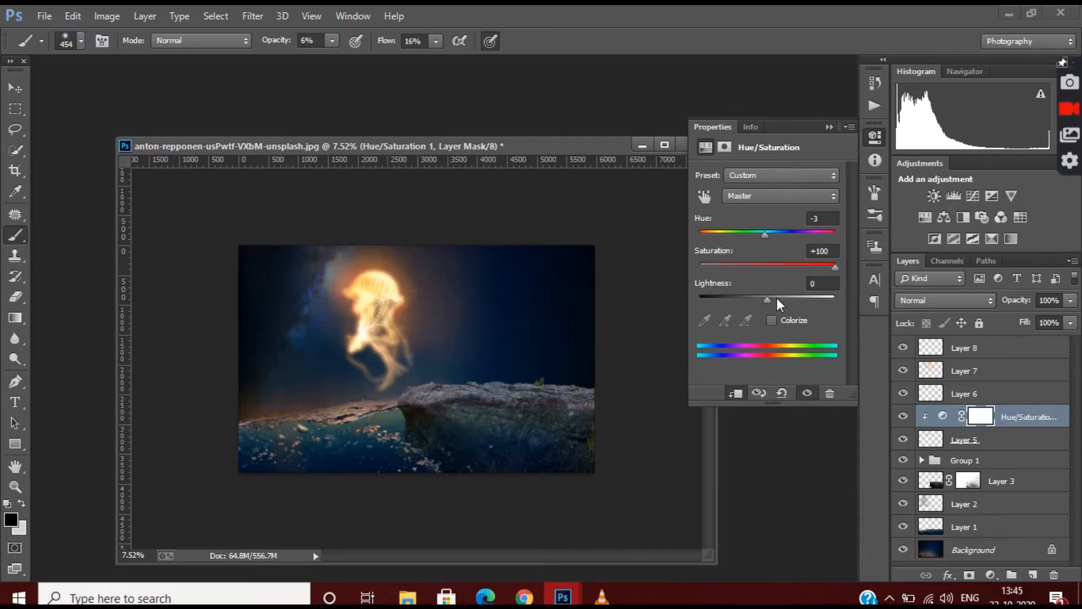
mouse_move(778, 299)
mouse_down()
mouse_move(834, 297)
mouse_move(756, 292)
mouse_move(769, 295)
mouse_up()
Step: Merge the clipped Hue/Saturation adjustment down into Layer 5
right_click(988, 427)
click(1010, 414)
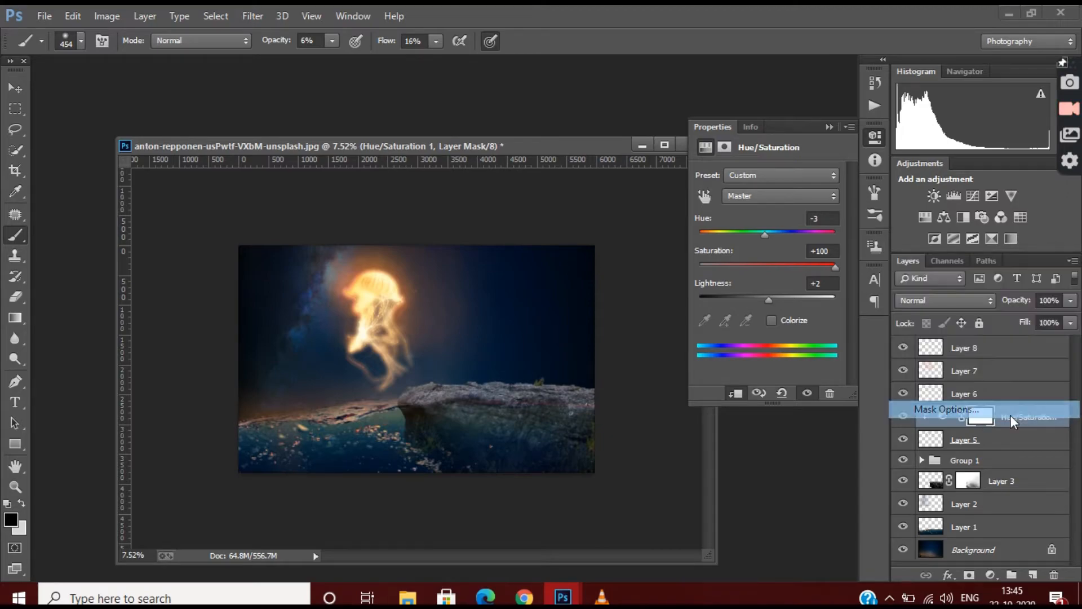
click(618, 223)
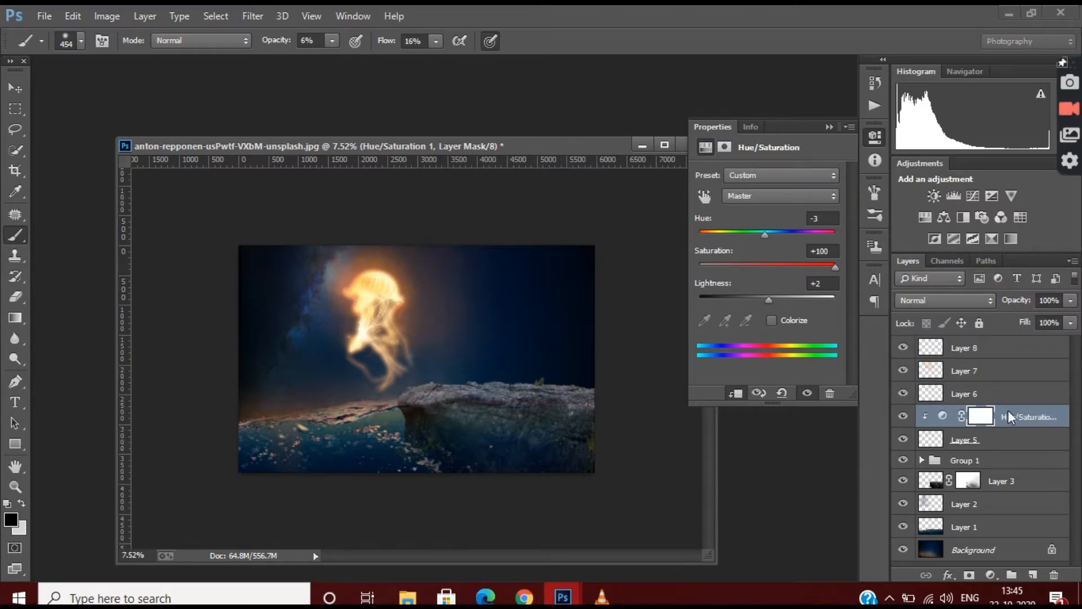
right_click(1010, 416)
click(728, 458)
scroll(403, 261, up, 5)
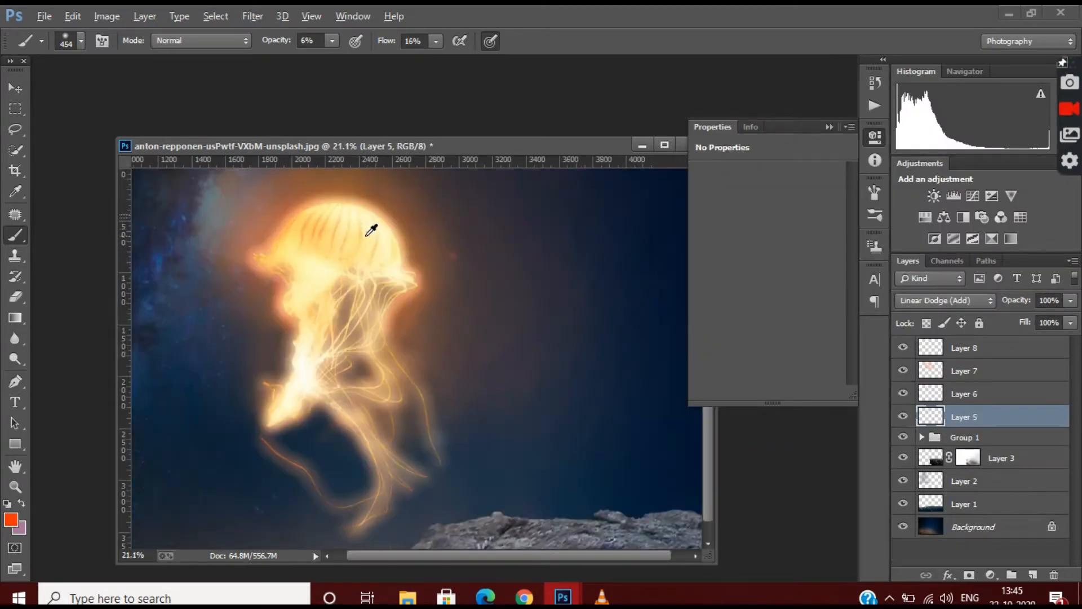
scroll(348, 208, up, 1)
scroll(347, 208, up, 1)
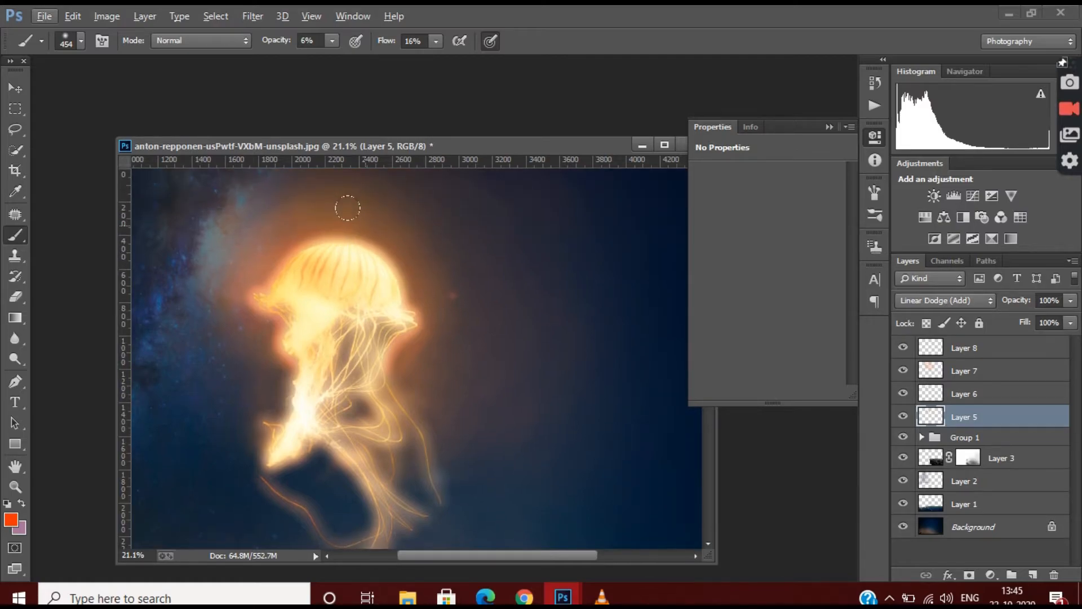
scroll(479, 220, down, 4)
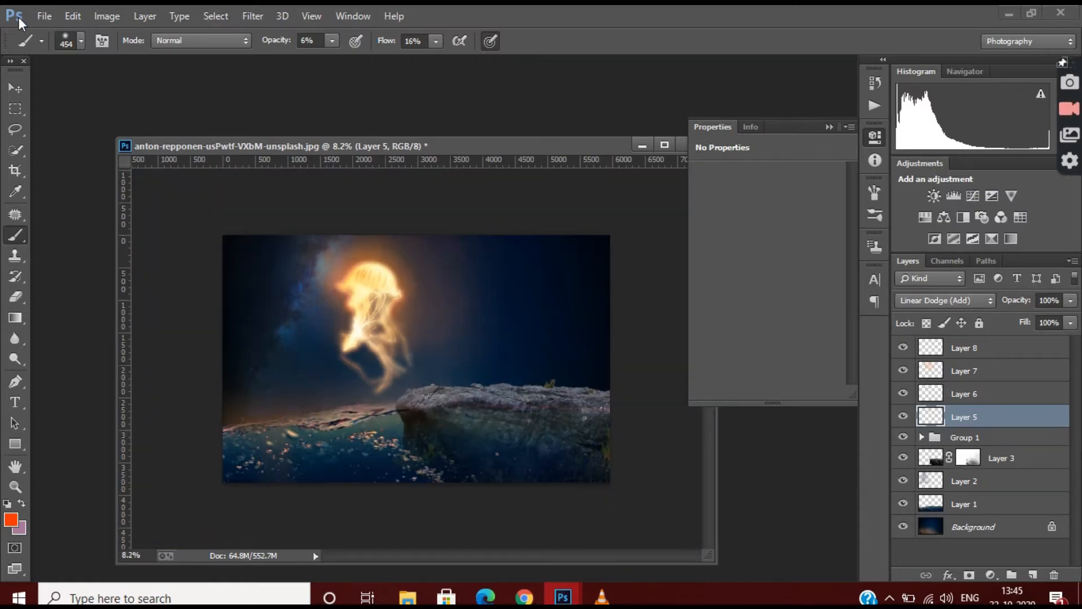
Step: Bring the white wolf cutout into the composite as a new layer above the grouped jellyfish glow layers
click(42, 17)
click(70, 45)
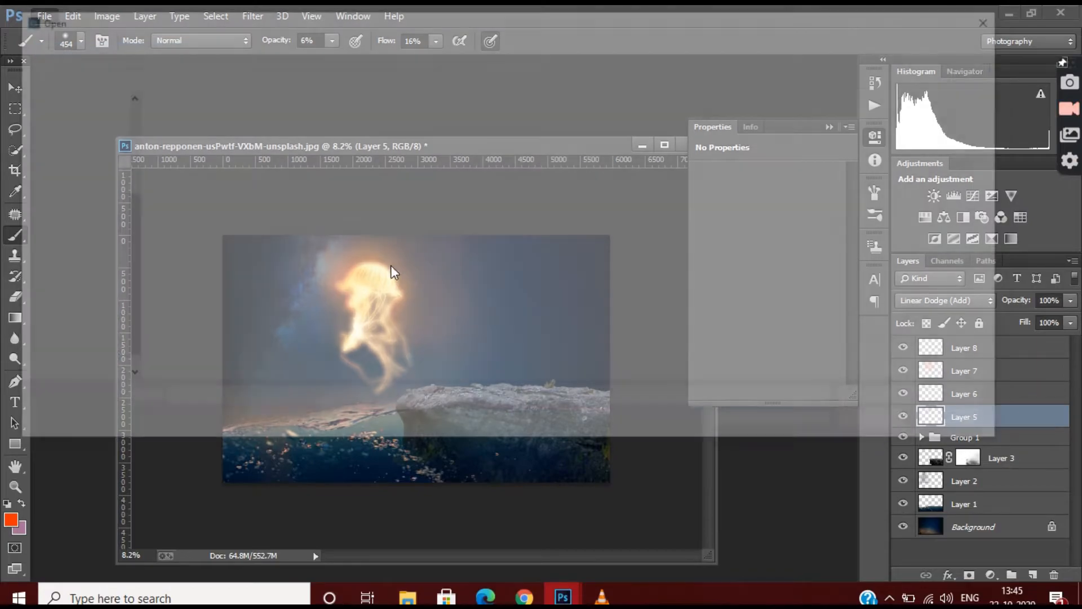
scroll(515, 264, down, 20)
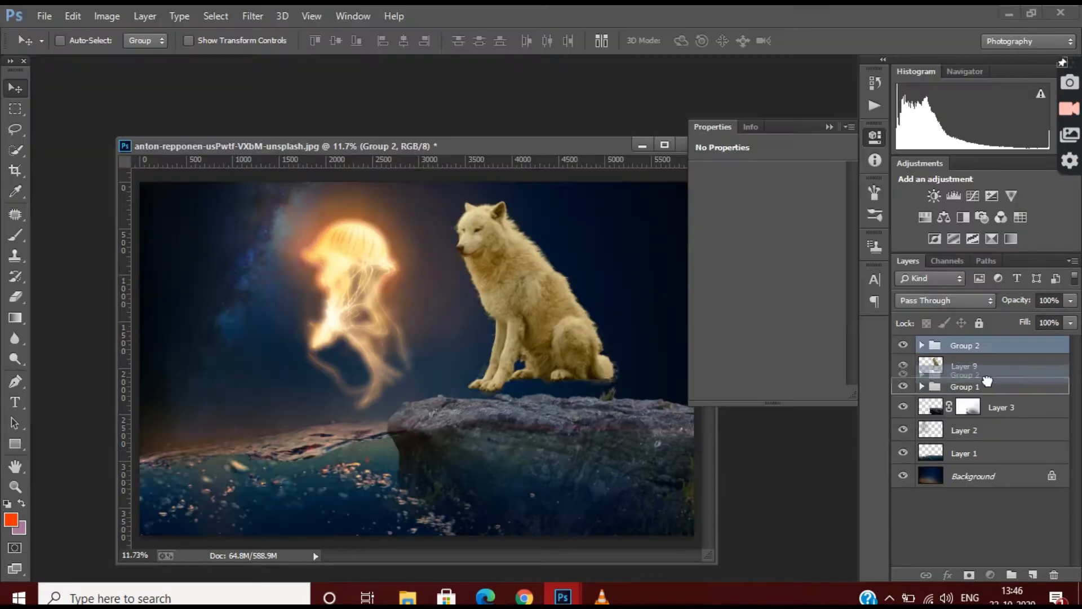
key(ctrl+e)
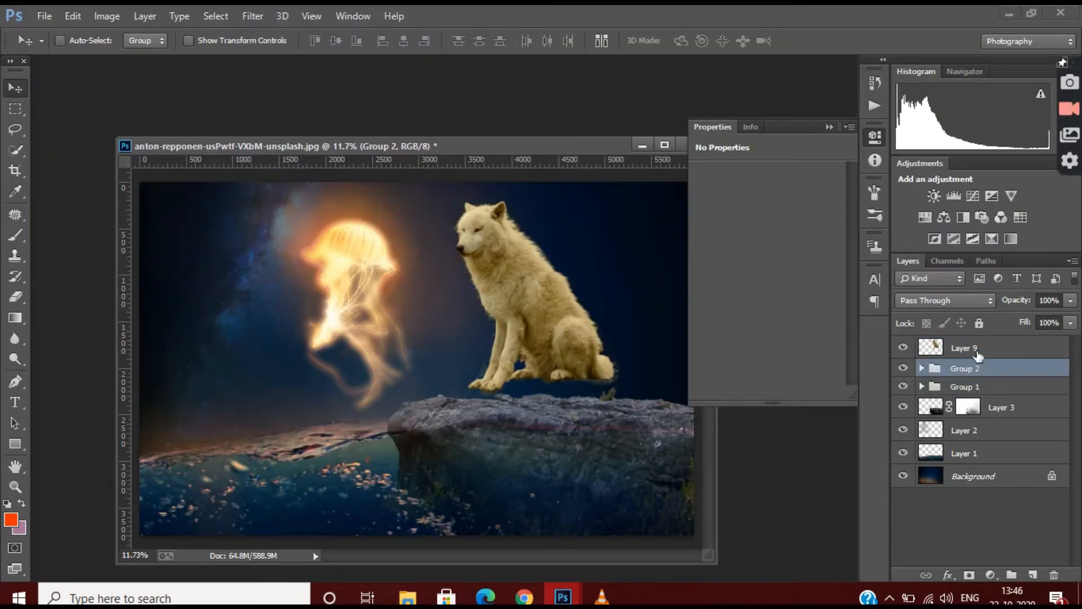
Step: Transform the wolf on Layer 9 to about 122% width and 113% height, rotated about 4°, seated on the rock ledge
key(ctrl+t)
mouse_move(561, 242)
mouse_down()
mouse_move(539, 251)
mouse_move(559, 268)
mouse_move(548, 254)
mouse_up()
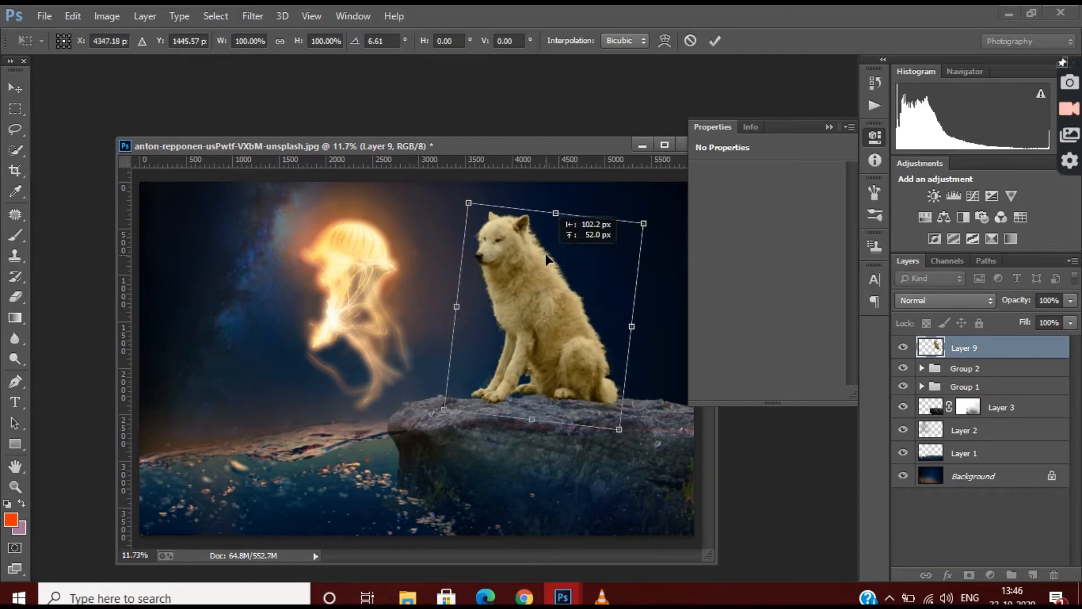
drag(466, 200, 443, 170)
drag(432, 290, 425, 288)
drag(577, 171, 571, 170)
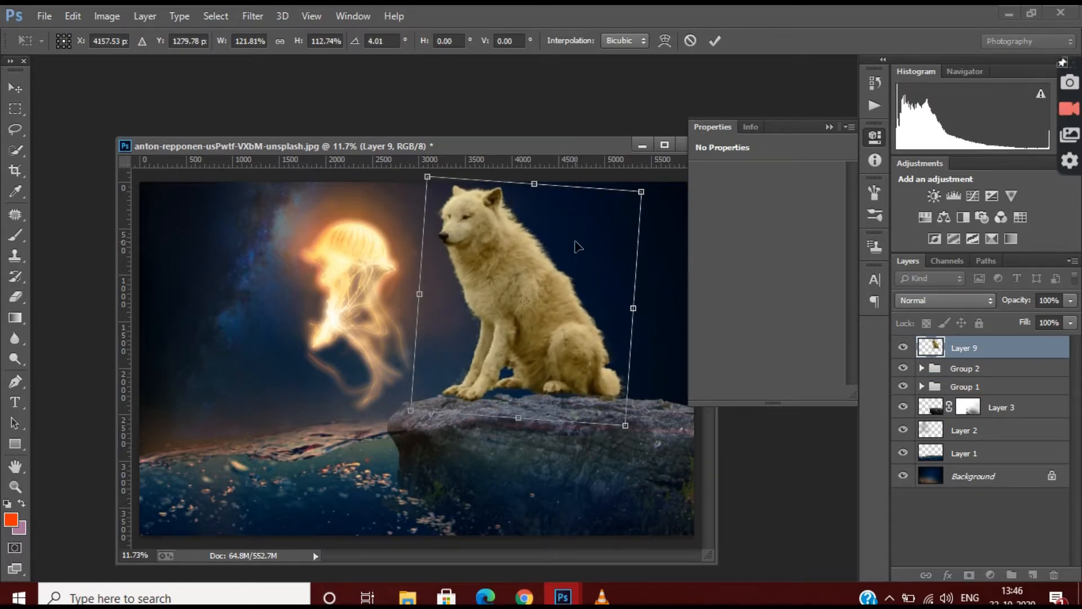
drag(576, 244, 579, 245)
click(713, 39)
Step: Shift the wolf slightly toward the jellyfish on the rock ledge
scroll(603, 224, down, 4)
scroll(558, 269, up, 4)
key(ctrl+t)
drag(525, 270, 519, 272)
click(713, 40)
Step: Fine-tune the wolf's placement with Free Transform so its paws rest on the rock surface
scroll(570, 389, up, 11)
key(ctrl+t)
scroll(569, 327, down, 10)
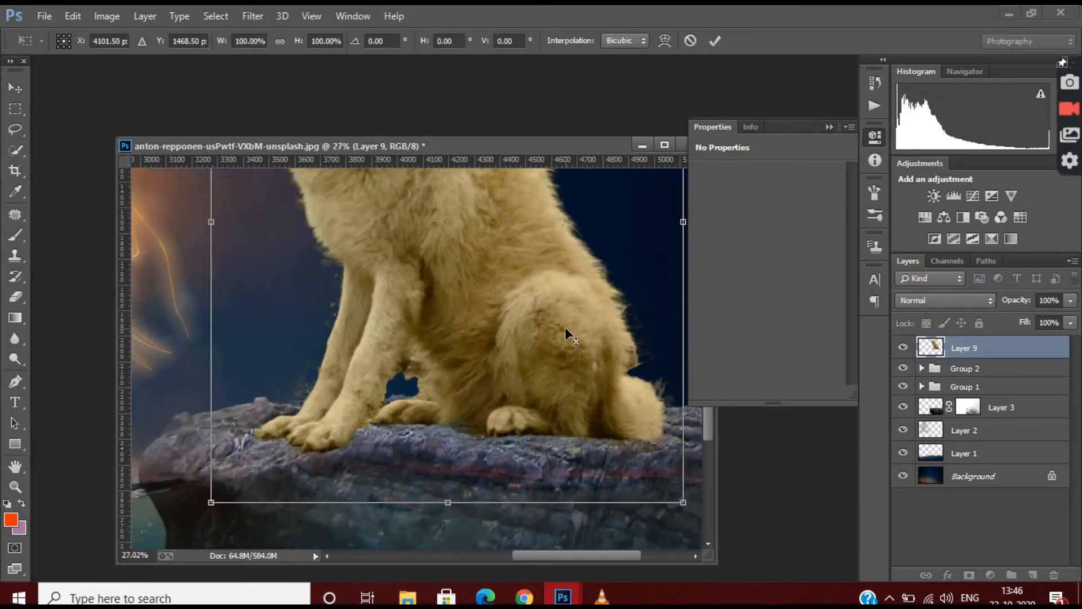
drag(514, 429, 514, 420)
drag(537, 186, 541, 186)
drag(543, 282, 555, 287)
click(715, 41)
scroll(564, 254, up, 5)
click(15, 236)
click(923, 368)
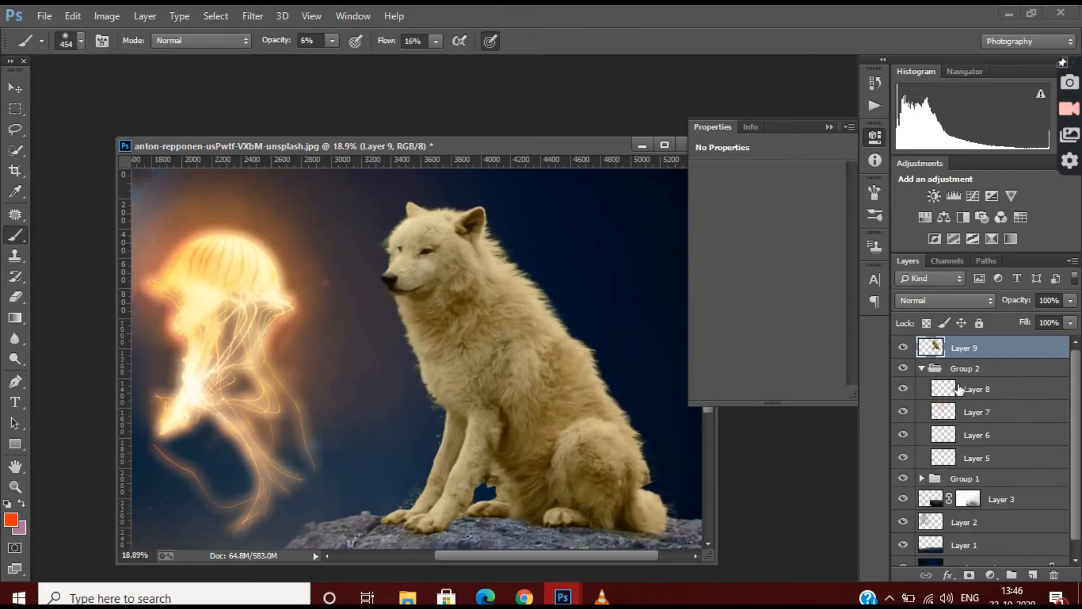
click(960, 387)
scroll(490, 255, down, 2)
click(927, 370)
click(971, 348)
click(922, 370)
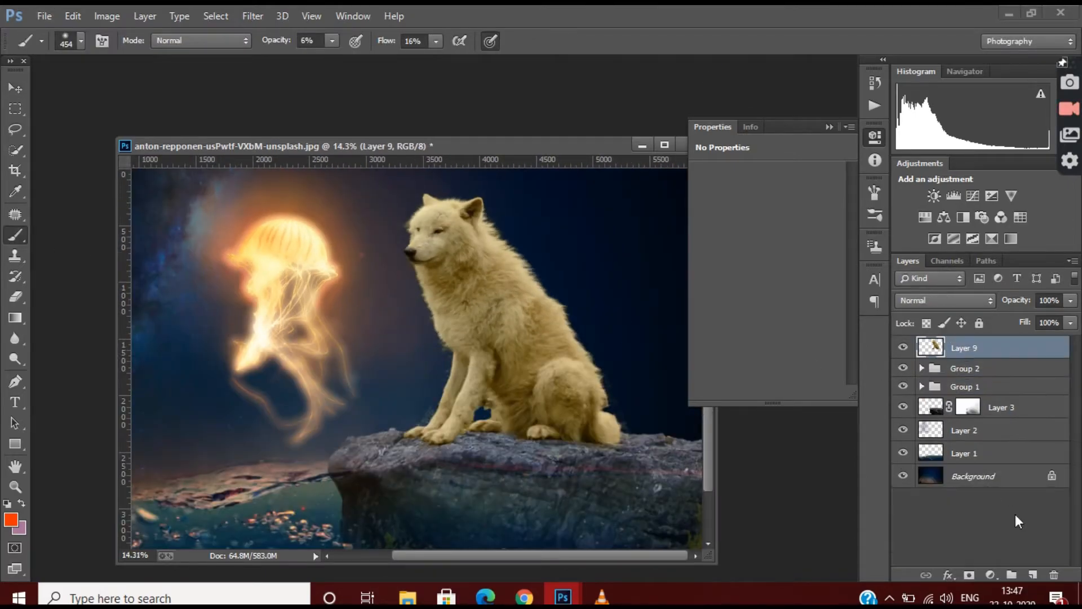
Step: Nudge the wolf a little closer to the jellyfish with Free Transform
scroll(596, 357, down, 2)
key(ctrl+t)
drag(580, 324, 575, 325)
key(Return)
Step: Erase the stray background specks beside the wolf's front leg using a 139 px Eraser at 65% opacity and 75% flow
scroll(472, 400, up, 6)
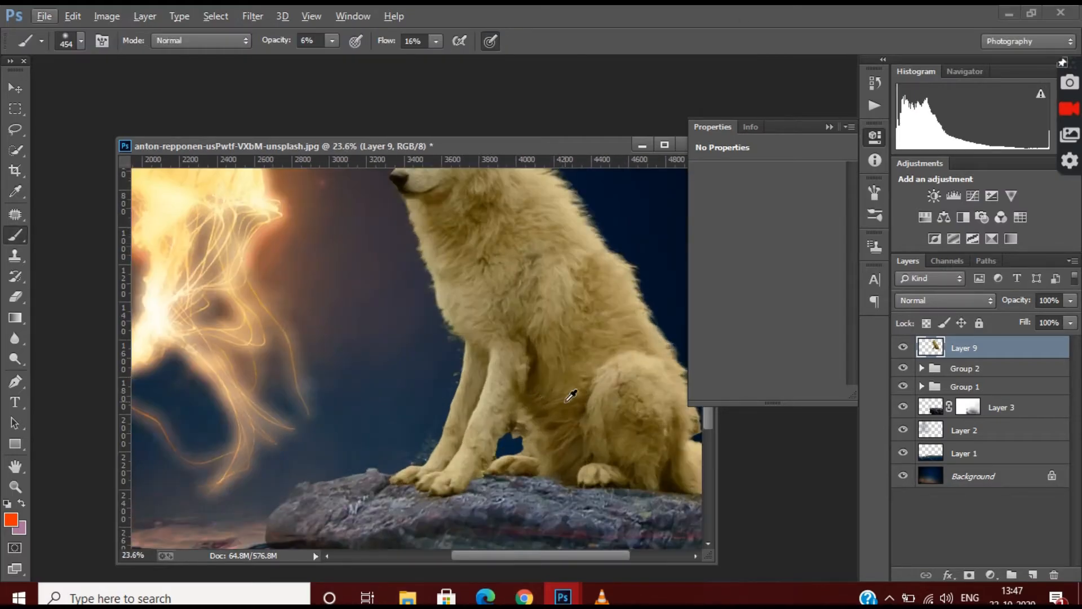
key(e)
click(81, 41)
click(144, 86)
click(345, 311)
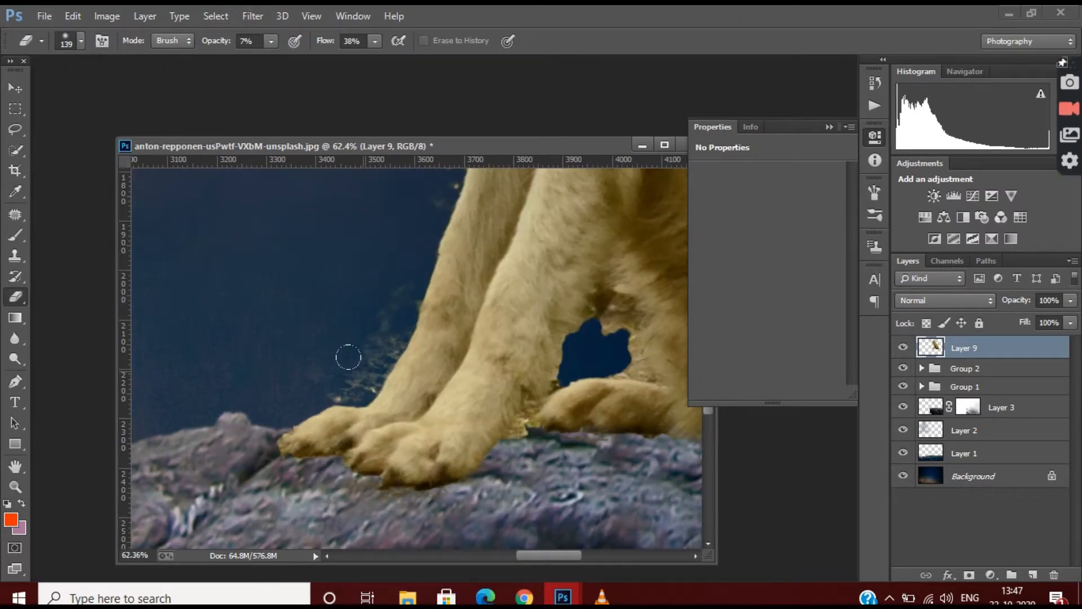
click(319, 58)
mouse_move(399, 319)
mouse_down()
mouse_move(328, 370)
mouse_move(383, 360)
mouse_up()
click(375, 41)
click(406, 60)
drag(338, 389, 406, 316)
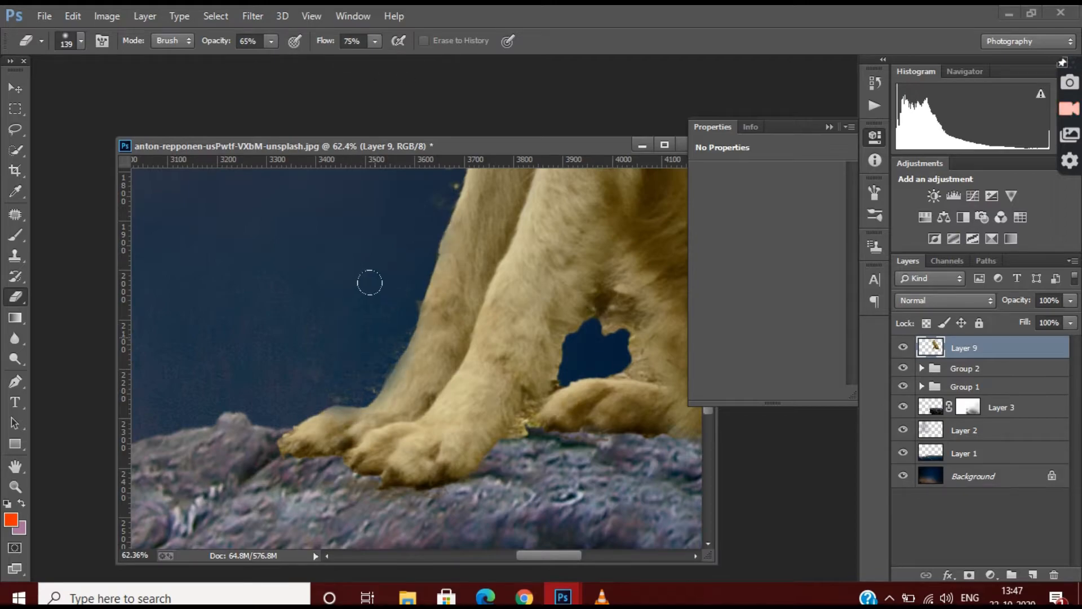
drag(378, 378, 403, 332)
Step: Erase the rough cutout edges where the wolf's belly and paws meet the rock
scroll(484, 383, down, 4)
scroll(602, 497, down, 1)
scroll(602, 498, right, 4)
scroll(601, 451, up, 5)
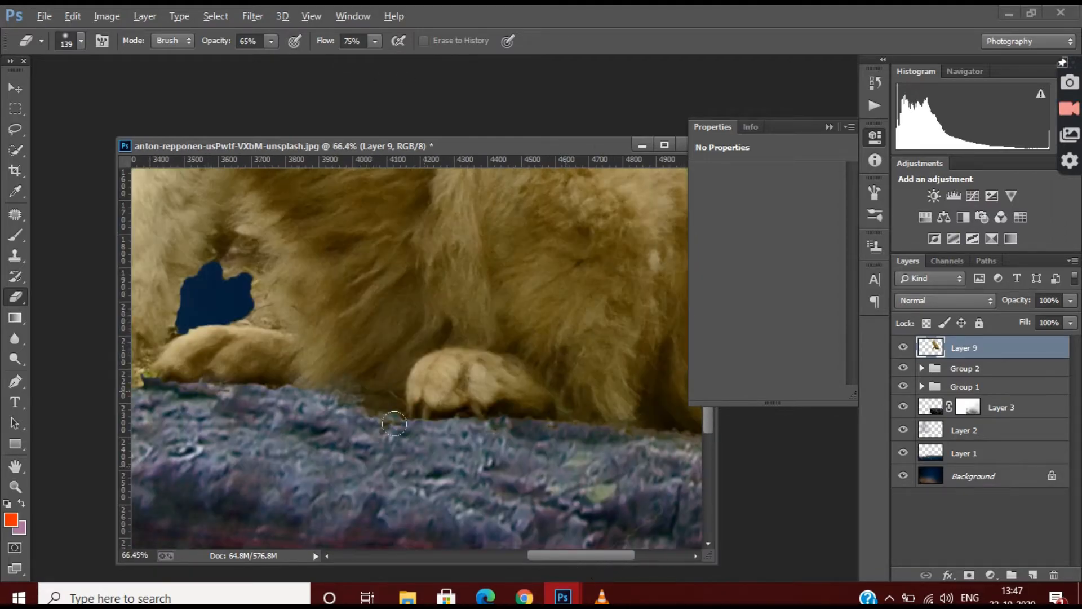
drag(365, 416, 414, 425)
scroll(642, 468, down, 5)
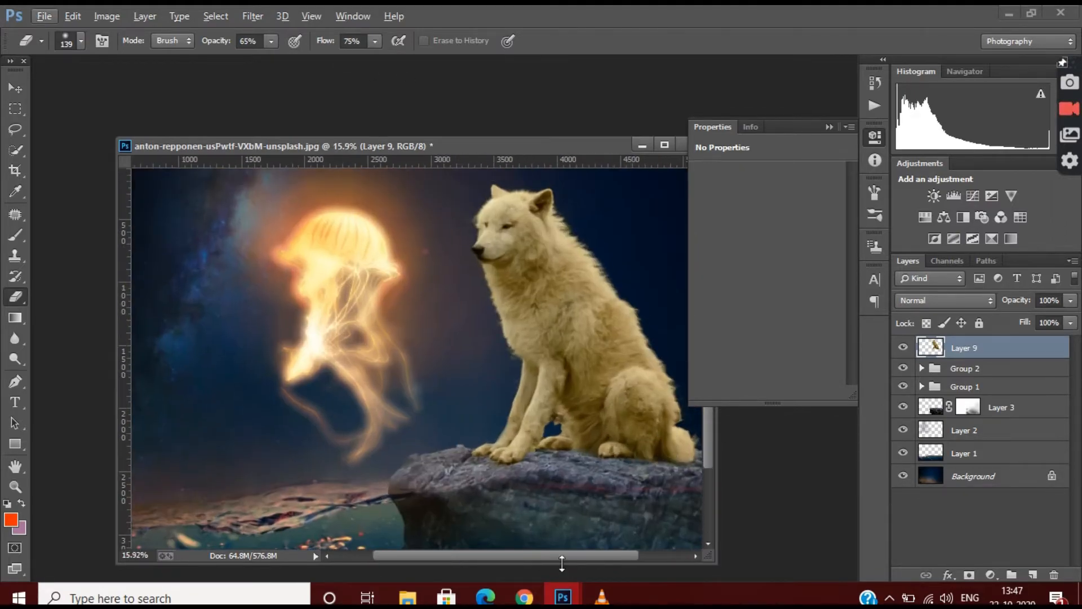
scroll(390, 305, up, 5)
drag(435, 463, 423, 507)
scroll(499, 338, down, 8)
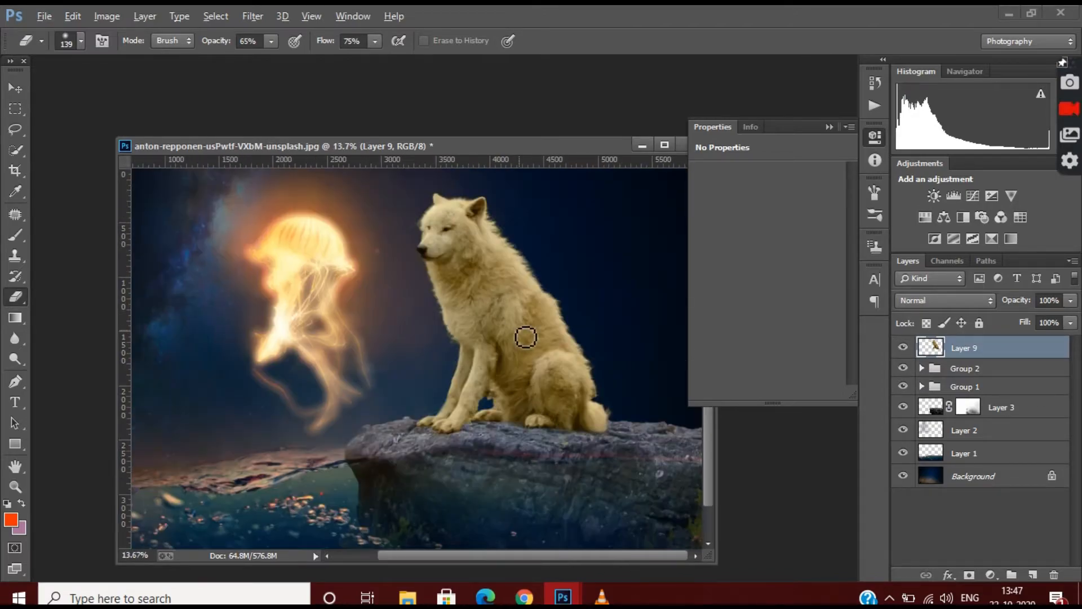
Step: Stretch the wolf's height to about 104% with Free Transform
key(ctrl+t)
drag(491, 240, 489, 237)
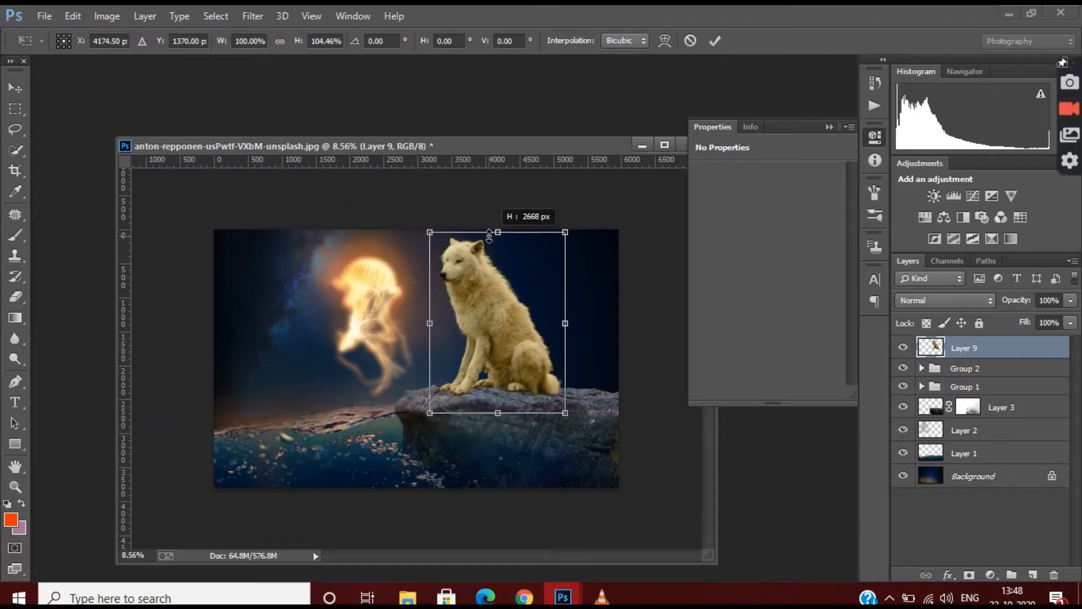
key(Return)
Step: Start Match Color on the wolf layer with the composite document as source and its Background layer as reference
click(106, 16)
mouse_move(136, 53)
click(404, 383)
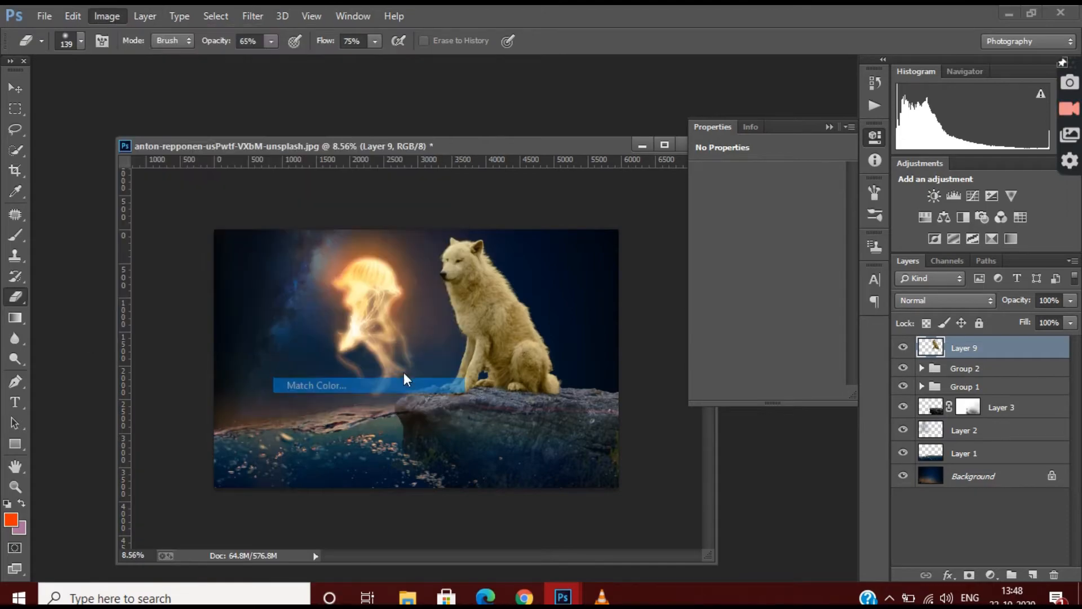
click(769, 428)
click(767, 459)
click(772, 456)
click(751, 437)
Step: Set Match Color for the wolf to Luminance 200, Color Intensity 151 and Fade 61
drag(776, 317, 805, 318)
drag(801, 279, 843, 279)
drag(802, 240, 894, 254)
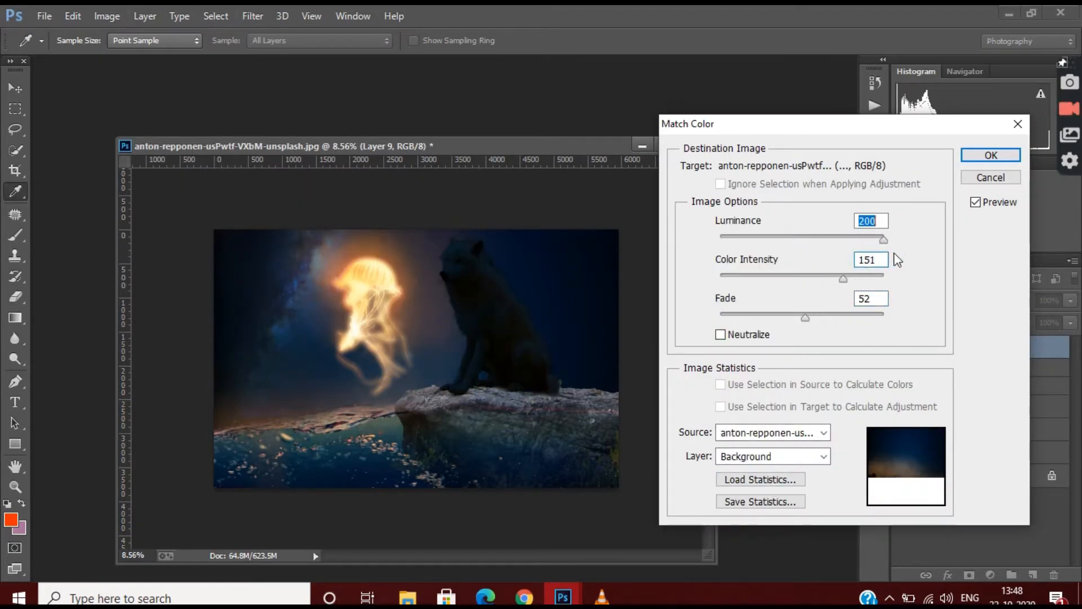
drag(805, 318, 820, 341)
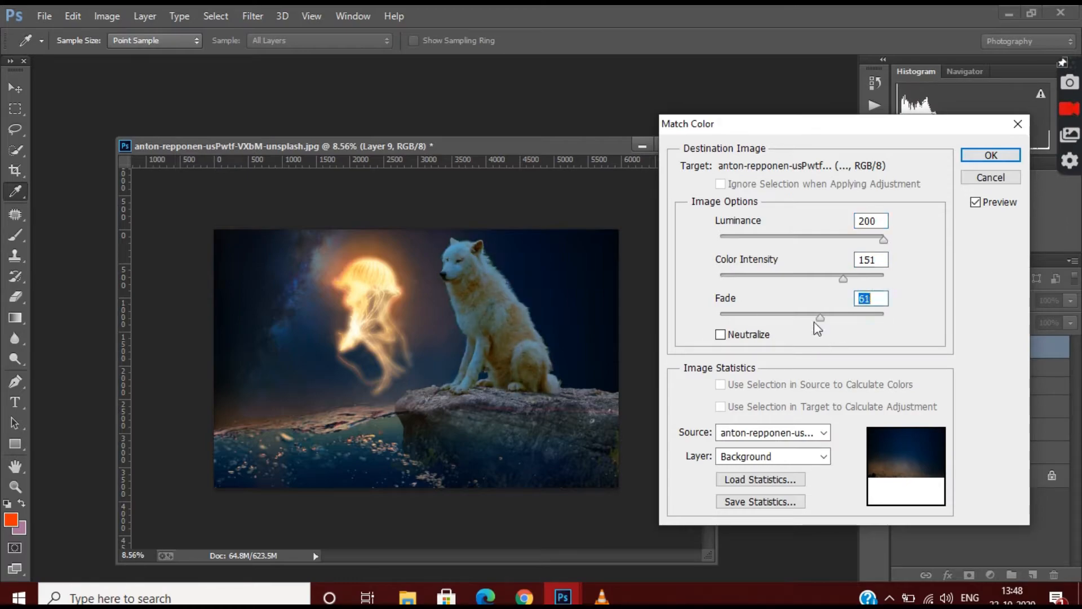
Step: Apply the Match Color adjustment to the wolf layer with luminance 200, color intensity 151 and fade 61
click(1001, 153)
Step: Add a new layer above the wolf layer, set the foreground color to black and select the Brush tool
scroll(476, 272, up, 5)
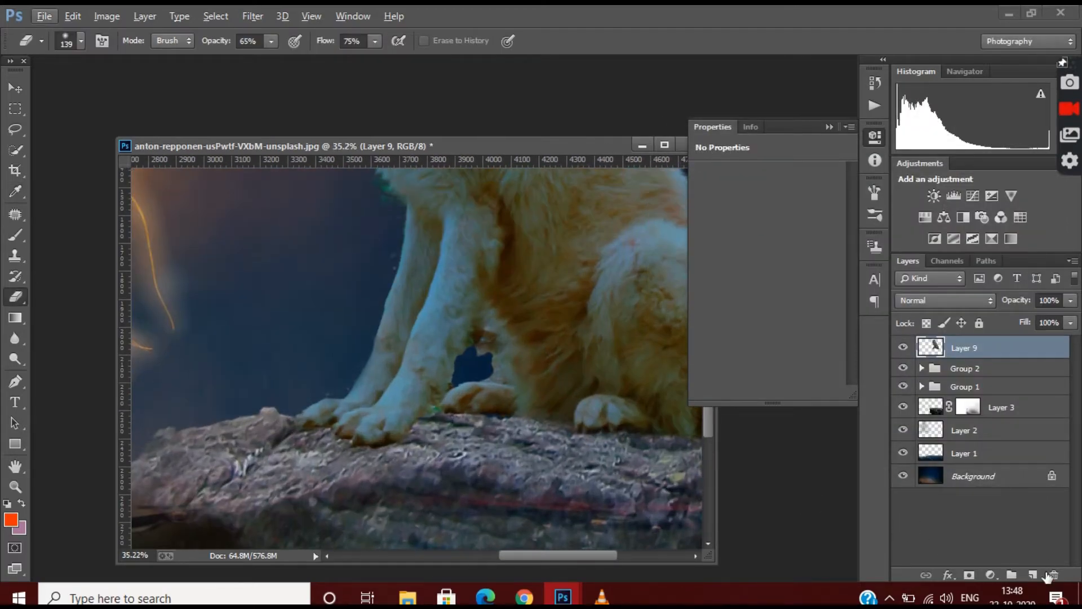
click(1033, 575)
click(16, 193)
click(11, 520)
click(566, 387)
click(913, 179)
click(15, 235)
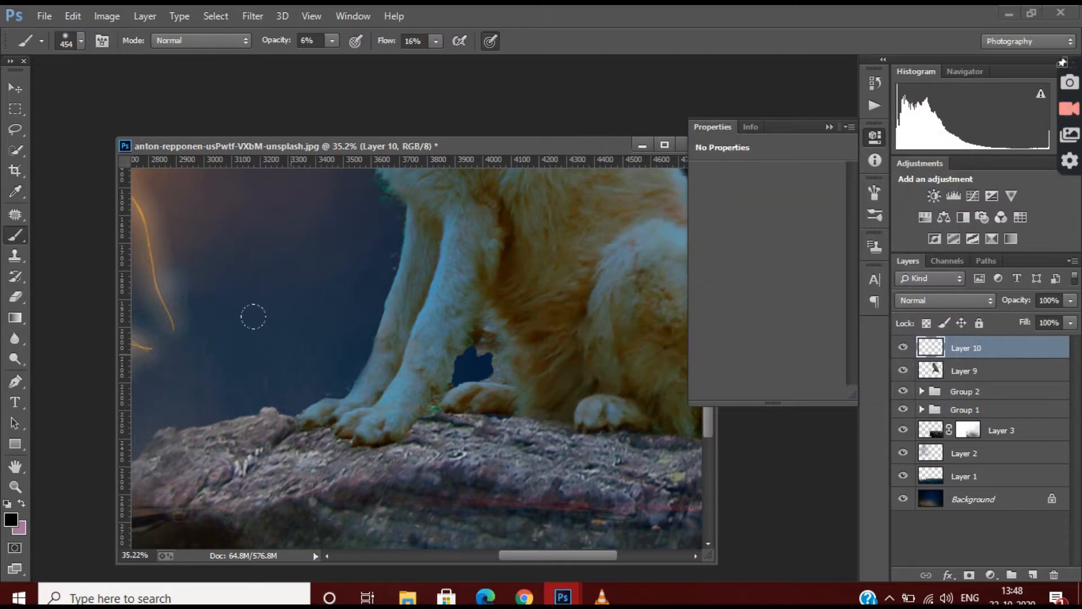
Step: Set the soft black brush to 50 px with 58% opacity and 90% flow
scroll(453, 430, up, 3)
click(81, 41)
drag(143, 91, 126, 92)
click(436, 41)
drag(436, 61, 498, 63)
Step: Paint dark contact shadows on the rock beneath the wolf's front paws, hind paws and hindquarters
click(345, 464)
mouse_move(276, 447)
mouse_down()
mouse_move(313, 460)
mouse_move(386, 450)
mouse_move(305, 461)
mouse_up()
drag(239, 429, 274, 429)
key(alt)
drag(489, 409, 511, 411)
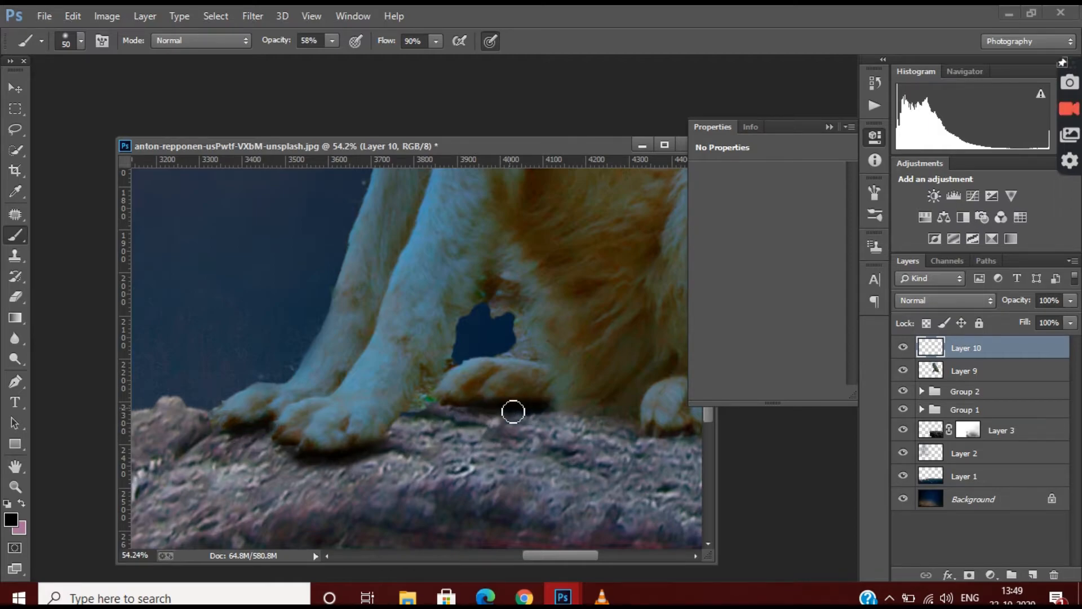
scroll(512, 411, down, 3)
scroll(652, 447, up, 4)
scroll(581, 561, right, 3)
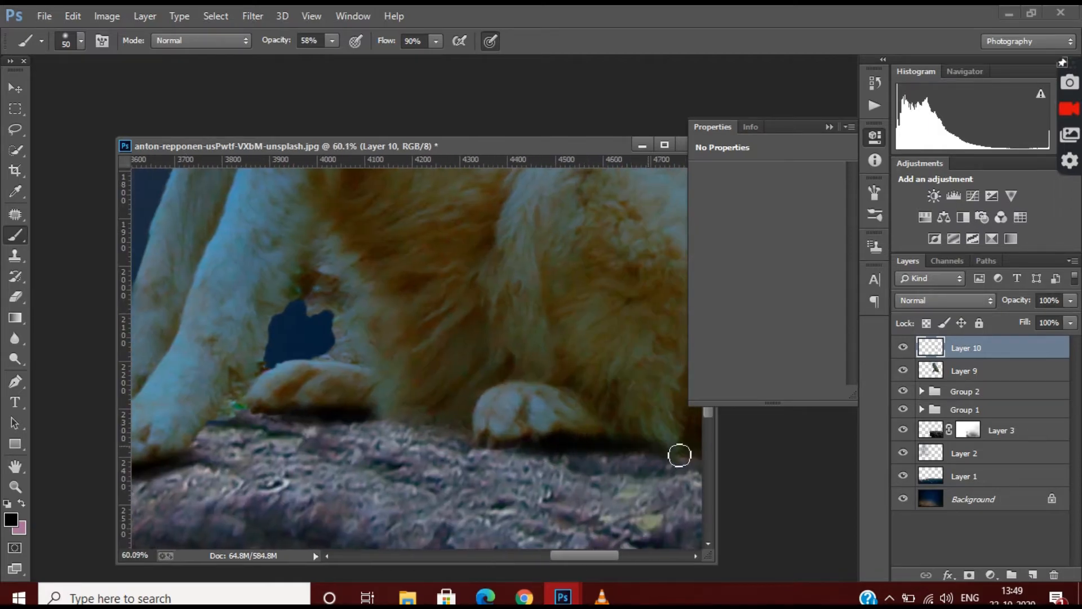
scroll(678, 452, down, 2)
drag(469, 455, 609, 464)
scroll(556, 463, down, 1)
scroll(557, 462, down, 1)
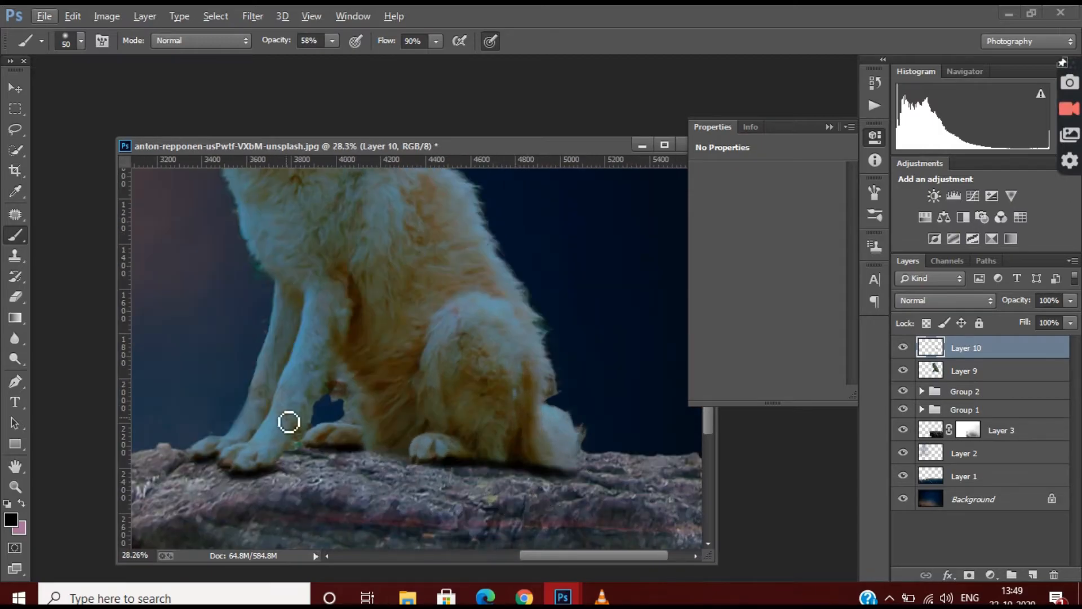
Step: Enlarge the brush to 153 px at 32% opacity and paint a softer shadow on the rock around the wolf's feet
click(81, 40)
click(82, 40)
click(81, 41)
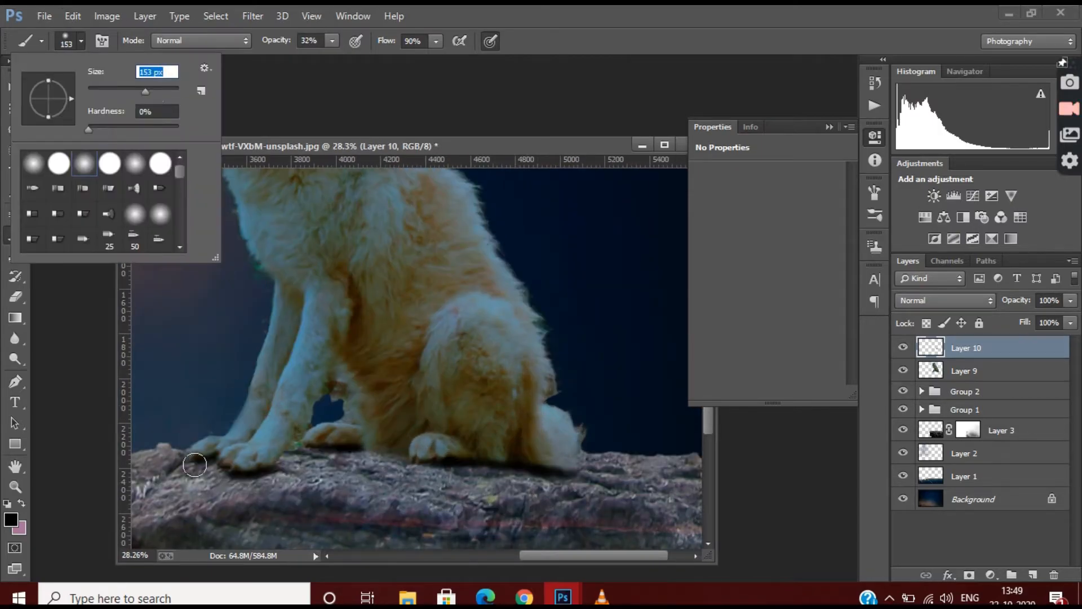
drag(194, 465, 251, 472)
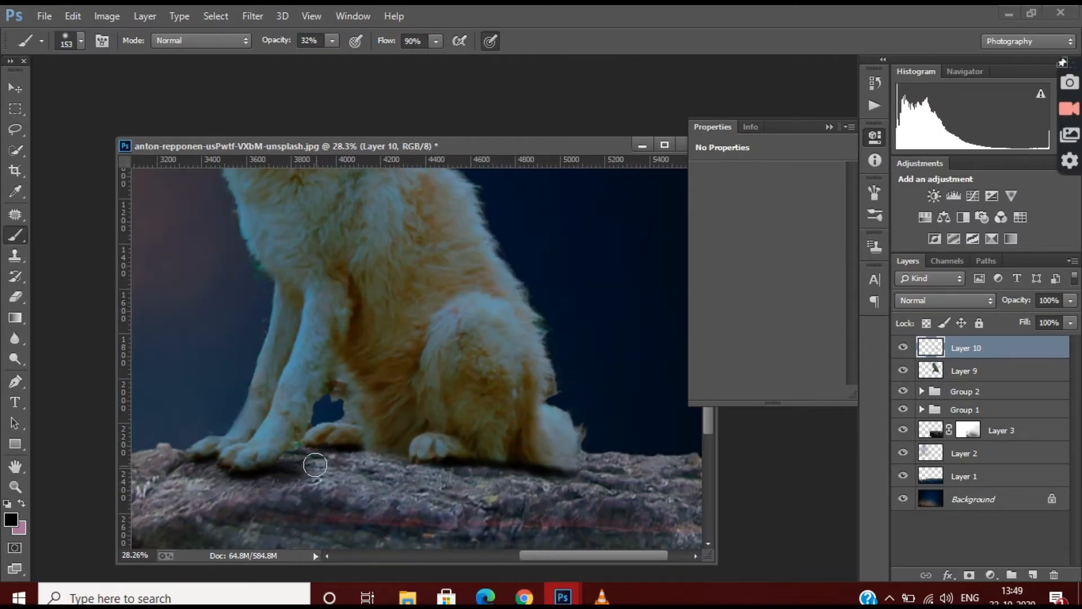
drag(426, 463, 471, 467)
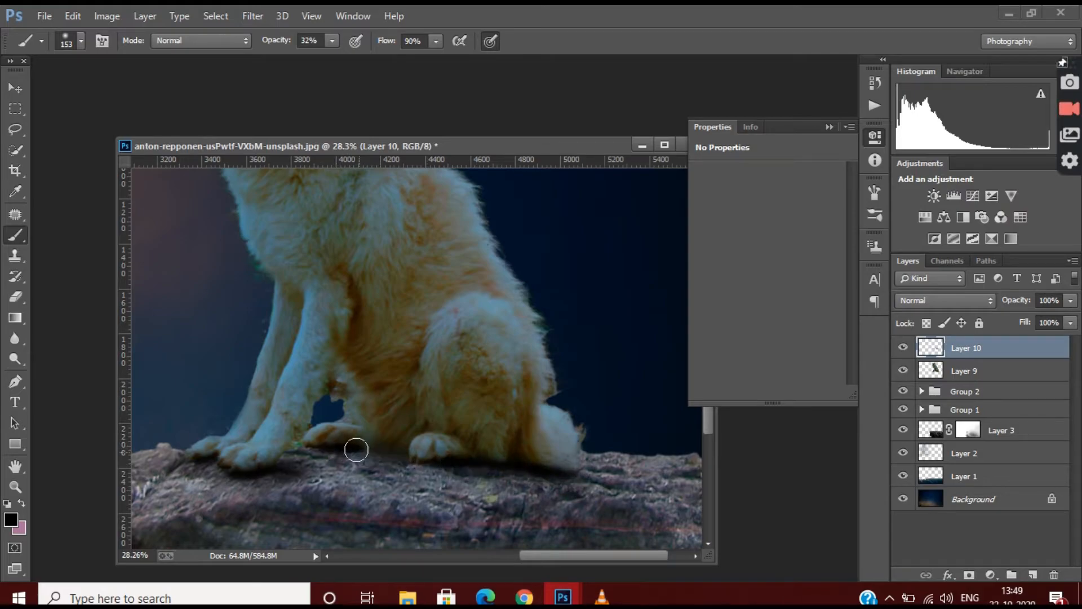
Step: Apply a Gaussian Blur with a radius of 3.6 pixels to the shadow layer
scroll(356, 449, down, 3)
scroll(370, 452, up, 1)
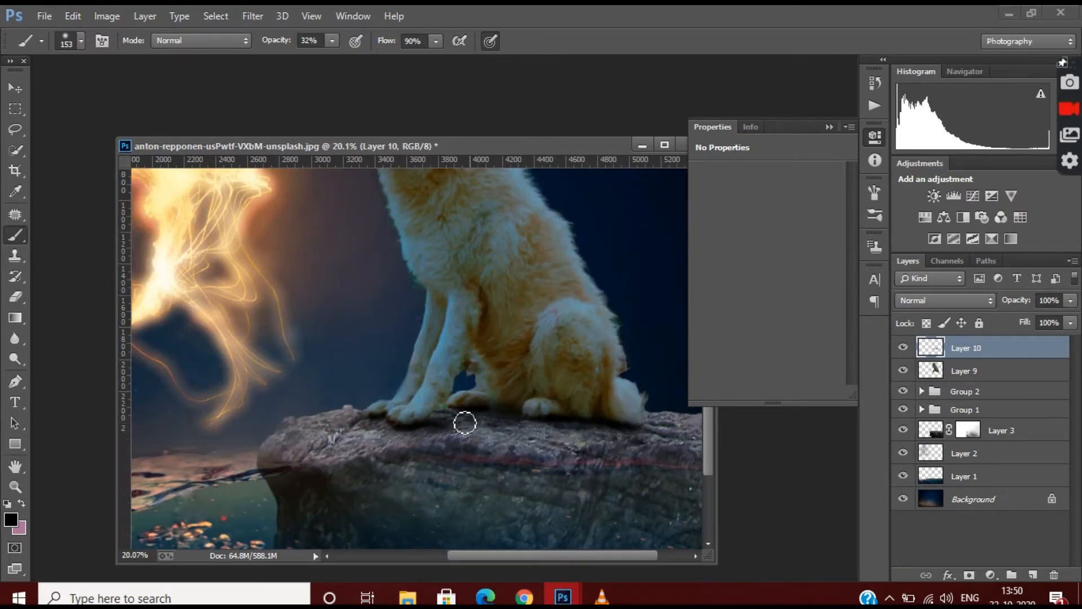
scroll(465, 422, down, 3)
scroll(395, 338, up, 2)
click(252, 15)
click(536, 311)
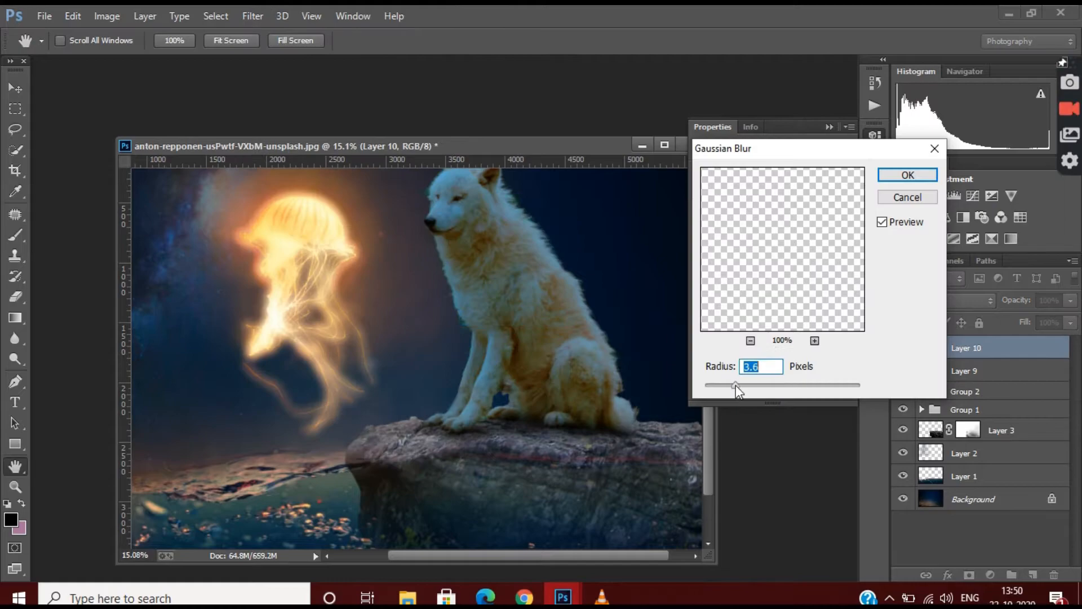
key(Return)
Step: Deepen the painted shadow on the rock beneath the wolf's hindquarters and tail with the Brush tool
key(b)
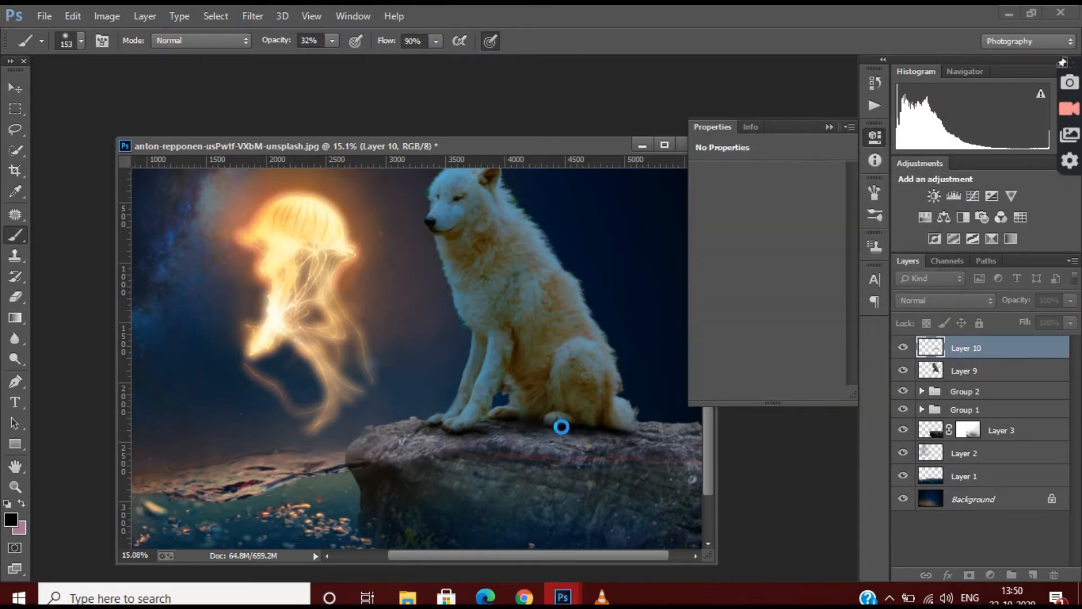
scroll(561, 425, up, 3)
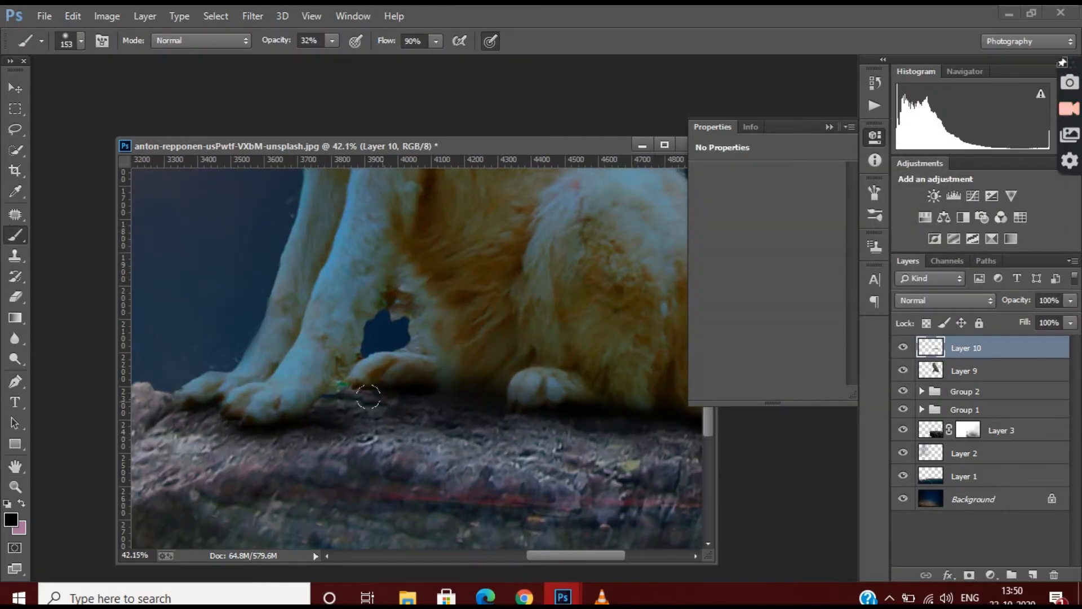
scroll(582, 428, down, 2)
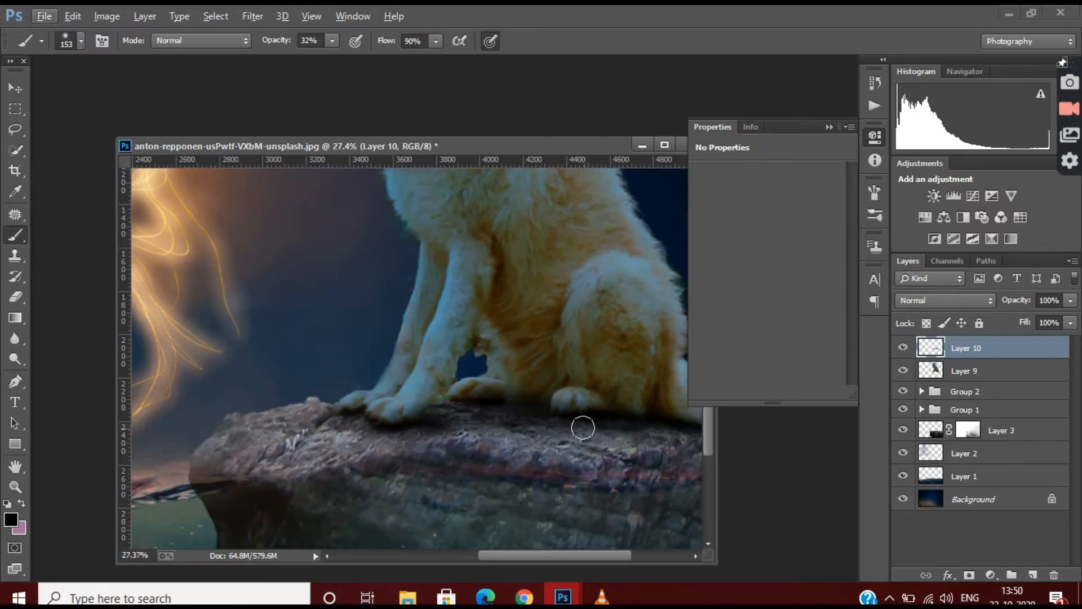
scroll(621, 553, right, 1)
scroll(499, 446, up, 2)
drag(500, 445, 597, 451)
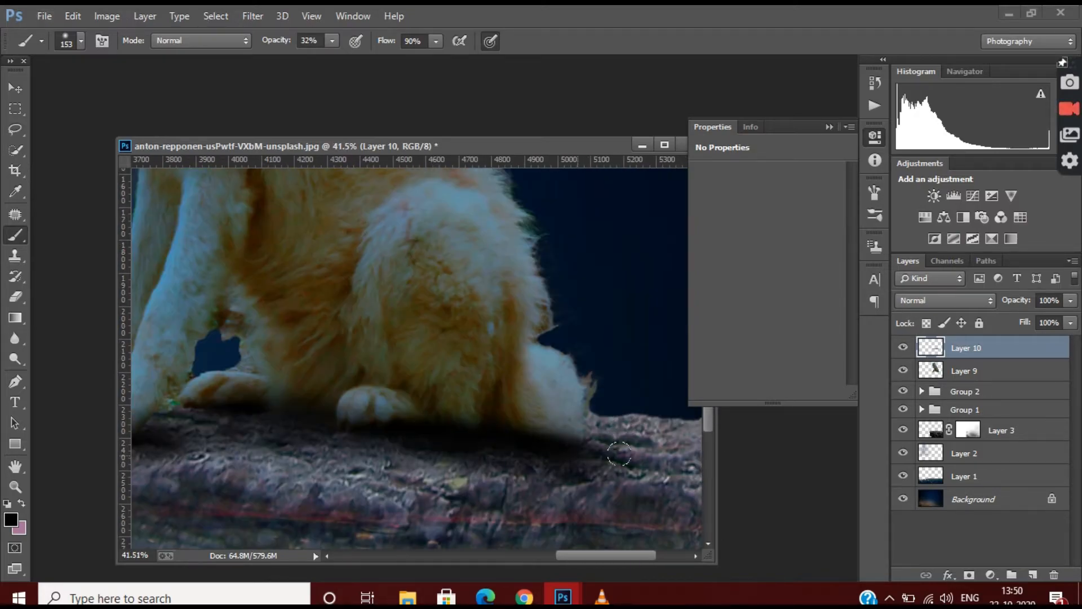
Step: Set the soft brush size to 402 px for the broad shadow around the wolf
scroll(500, 445, down, 4)
scroll(394, 338, up, 2)
click(81, 40)
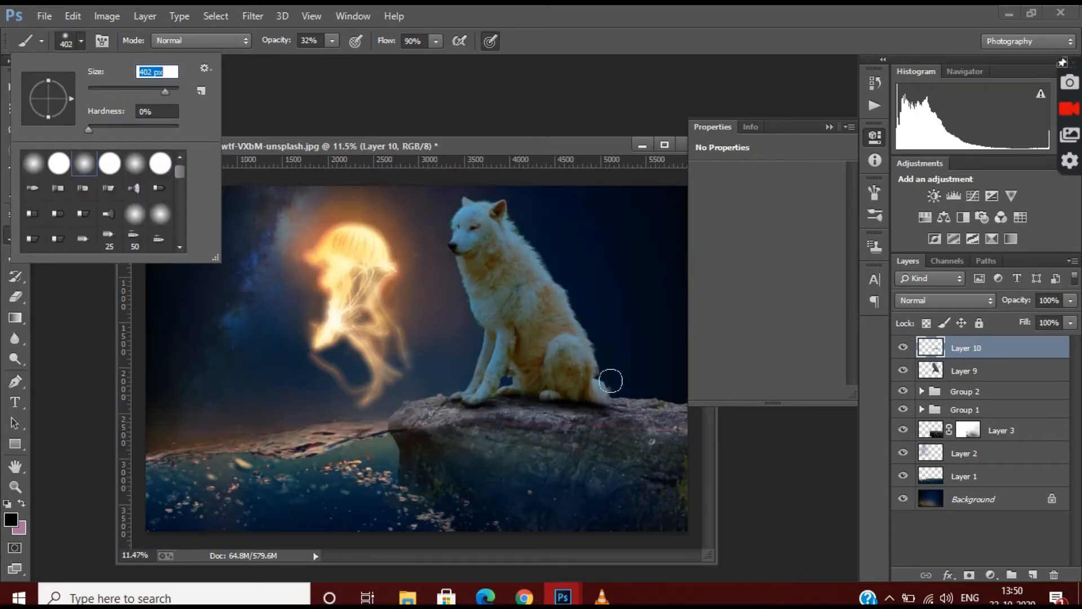
key(Return)
Step: Merge the shadow layer down into the wolf layer
scroll(642, 423, down, 2)
scroll(643, 423, up, 1)
right_click(979, 348)
click(773, 456)
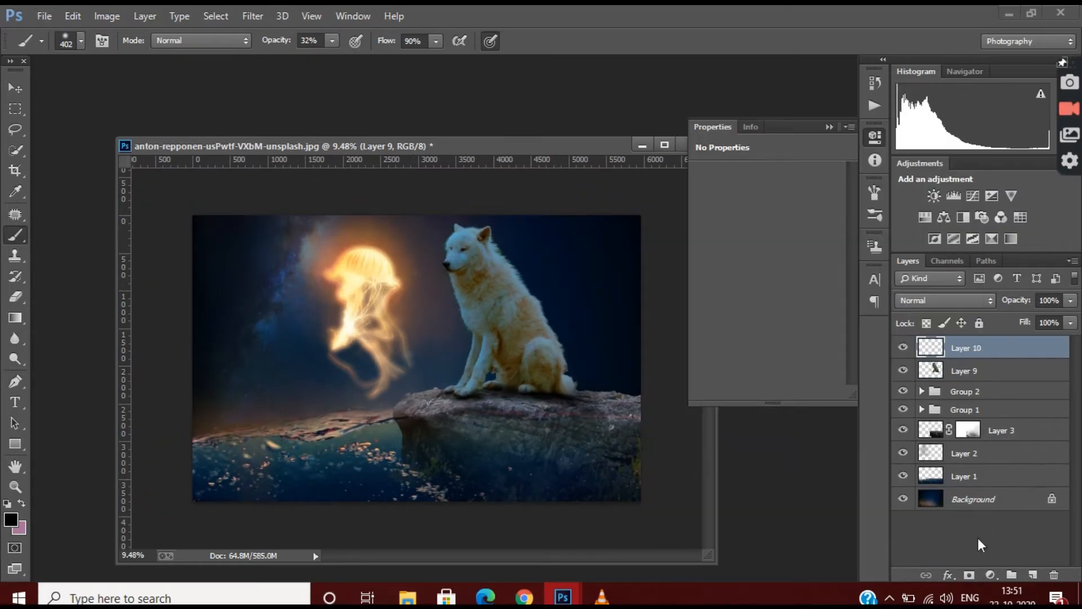
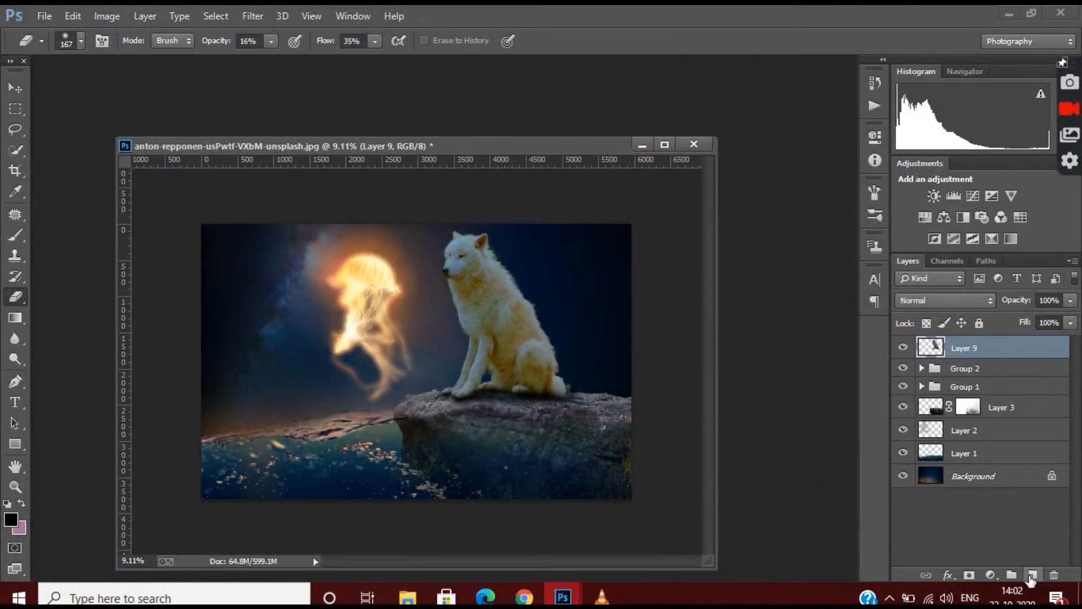
Step: Add a new layer above the wolf layer and set the foreground color to orange ff6600
click(1031, 576)
scroll(435, 273, up, 4)
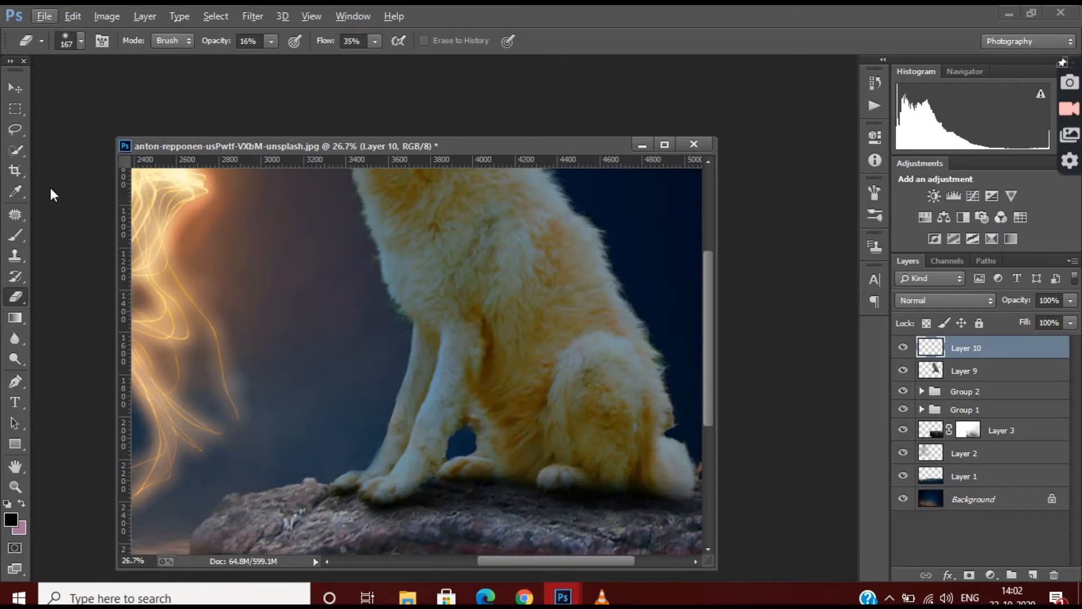
click(11, 520)
text(ff1e00)
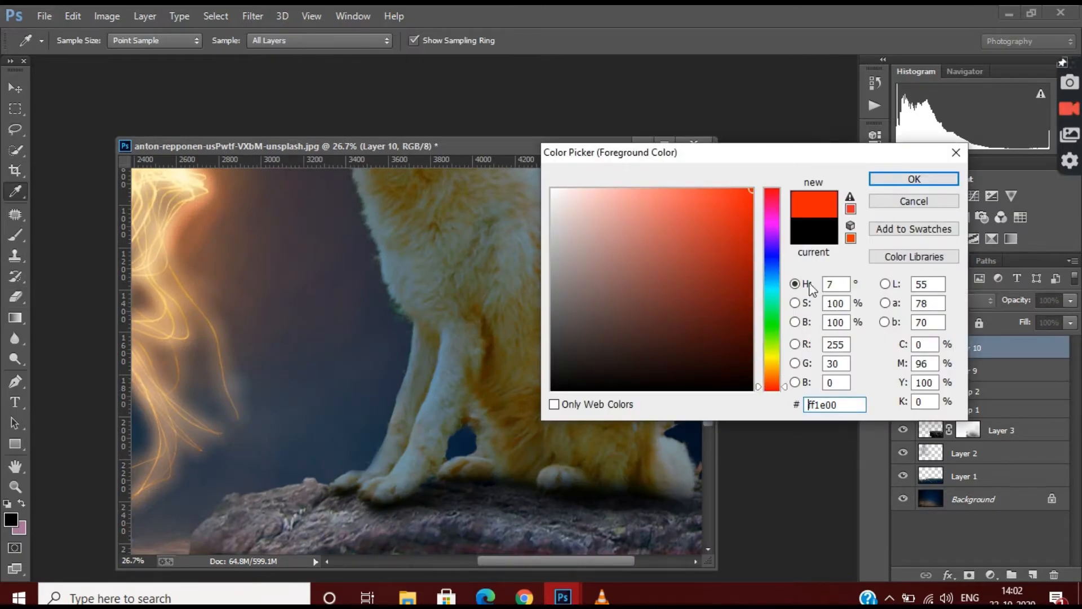
drag(755, 384, 757, 376)
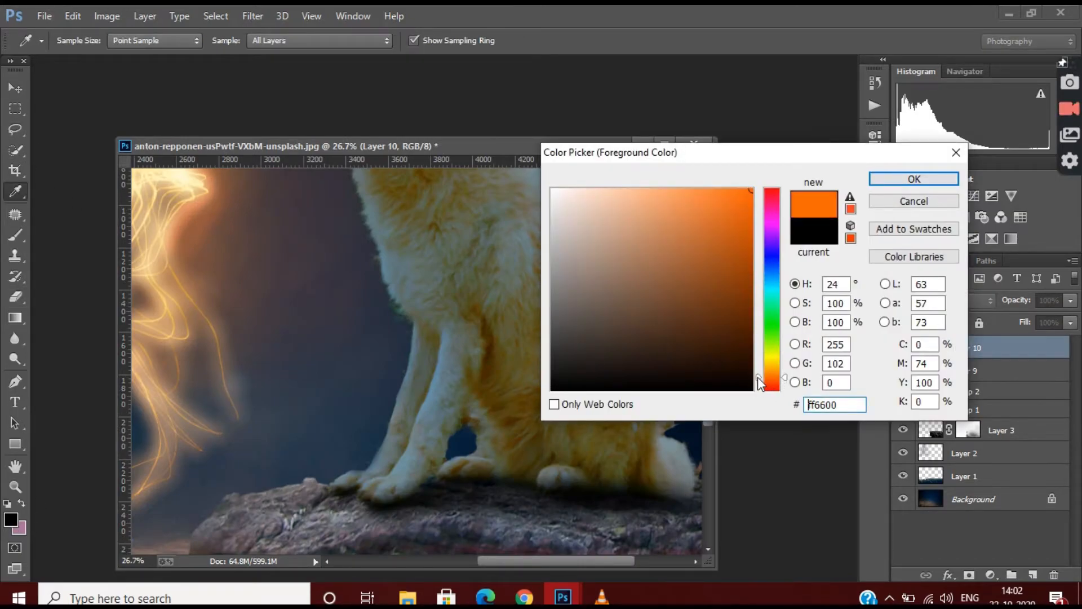
click(914, 179)
Step: With a 90 px brush at 70% opacity and 75% flow, paint an orange rim from the wolf's ear down to its nose
scroll(394, 282, up, 3)
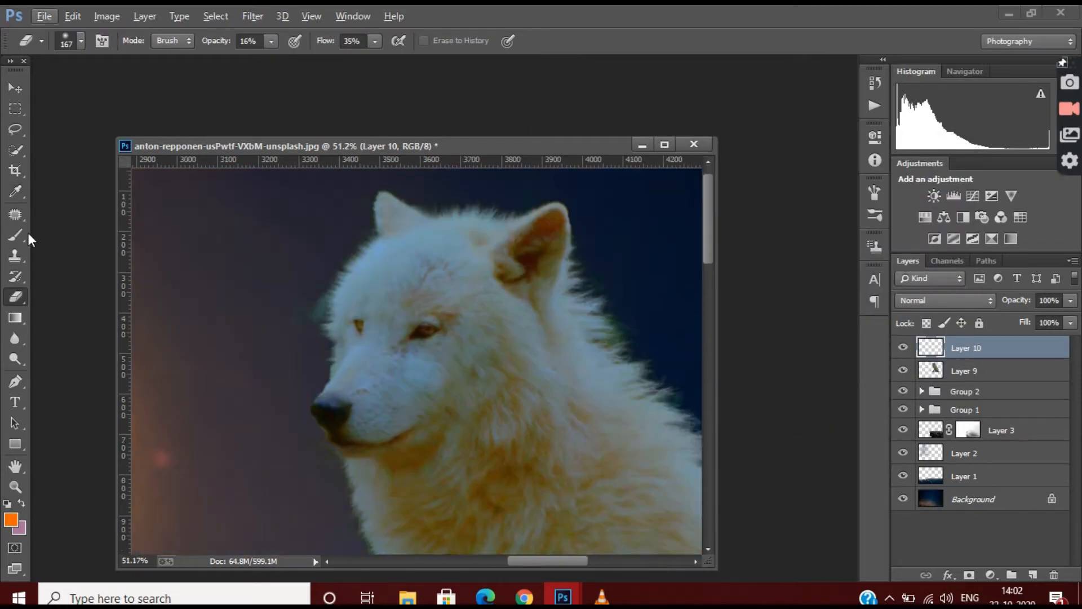
click(80, 41)
click(436, 40)
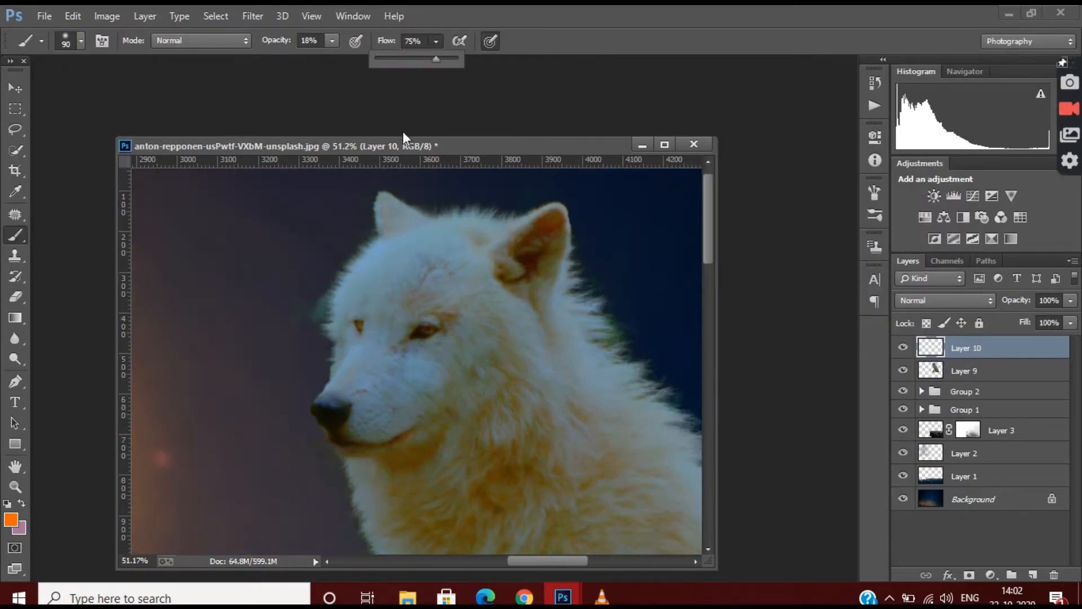
drag(386, 204, 392, 222)
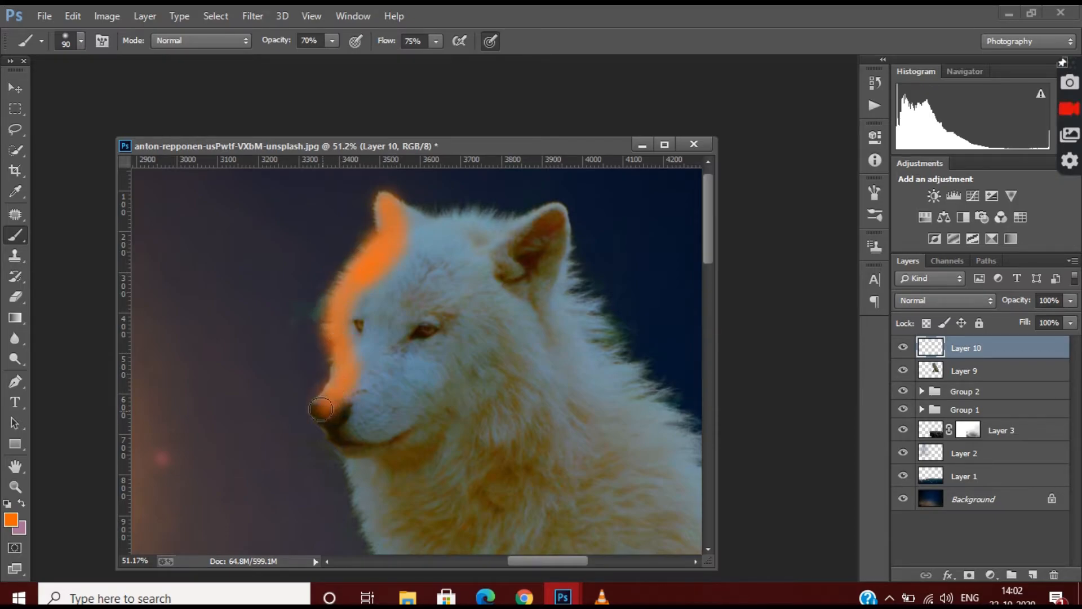
Step: Continue the orange rim along the edge of the wolf's throat and chest facing the jellyfish
scroll(378, 414, down, 2)
scroll(376, 339, down, 2)
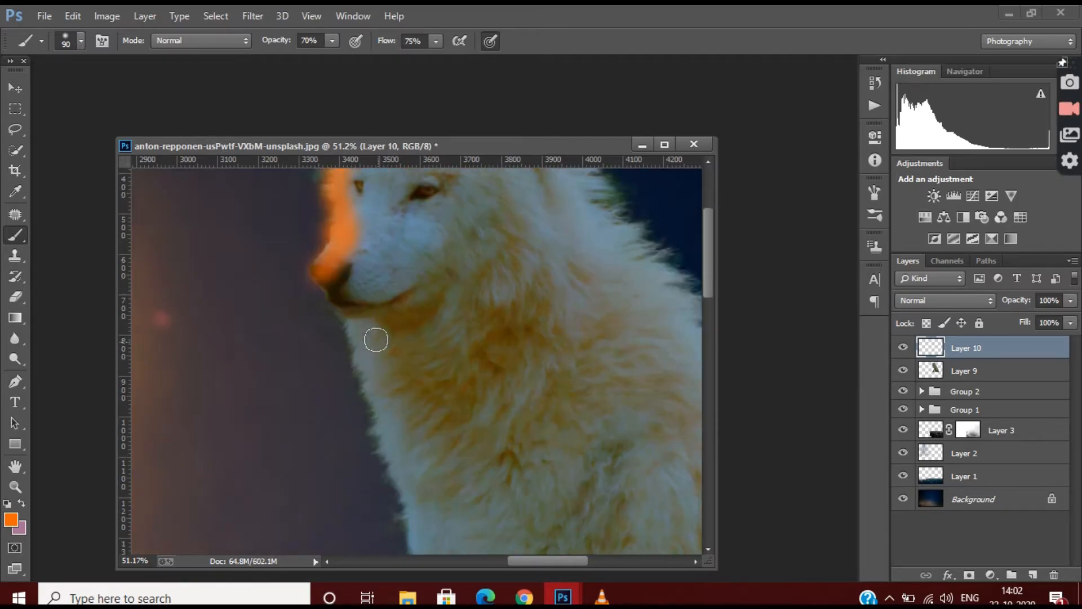
scroll(384, 395, down, 4)
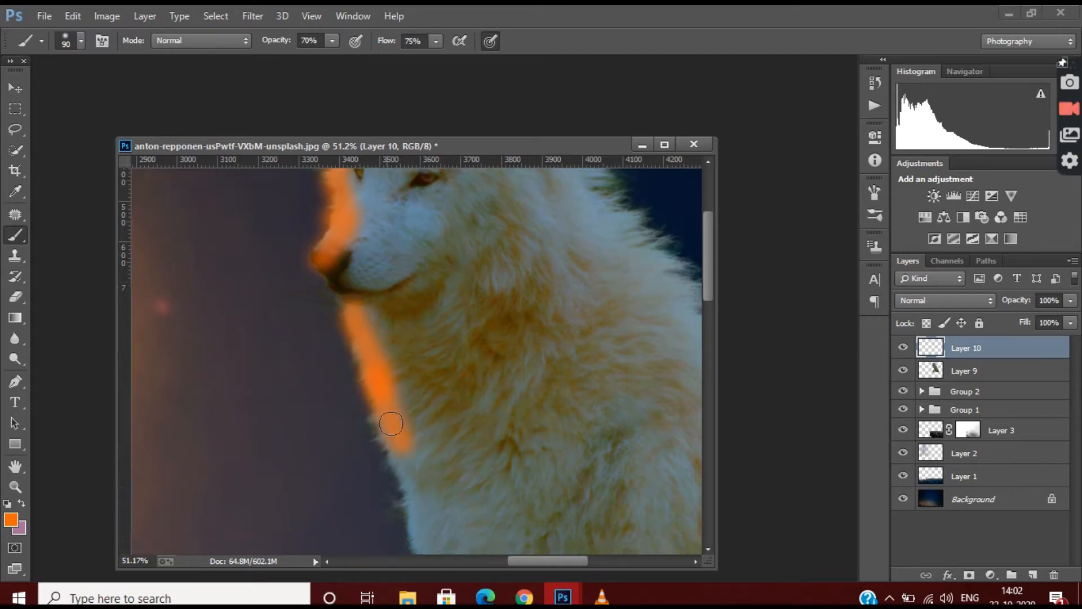
drag(394, 302, 411, 340)
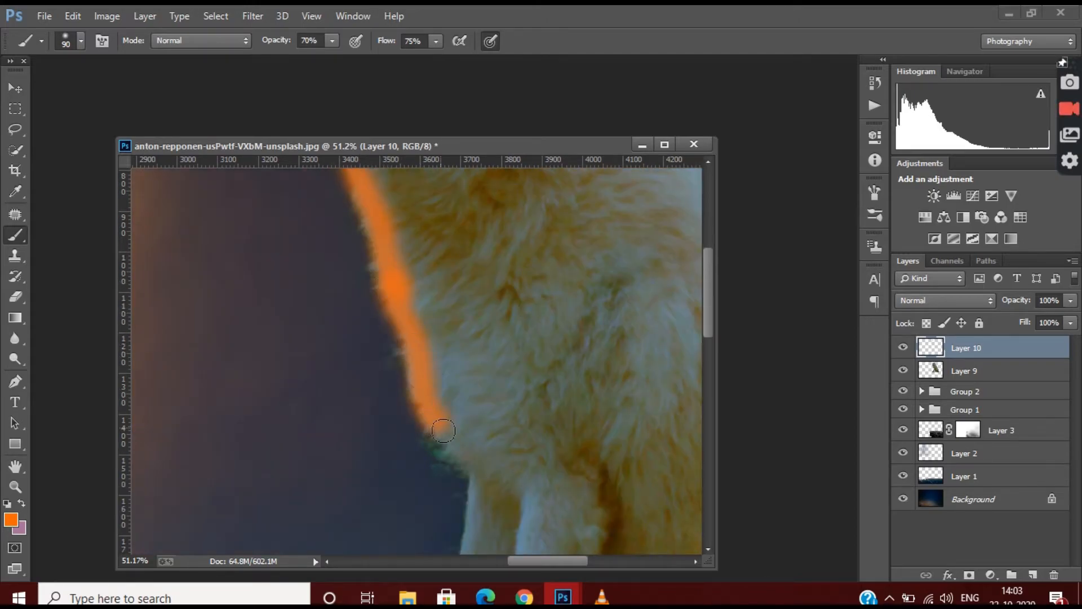
drag(443, 431, 504, 473)
Step: Extend the orange rim down the outer edge of the wolf's front leg and across its paw
scroll(504, 474, down, 4)
drag(481, 319, 465, 406)
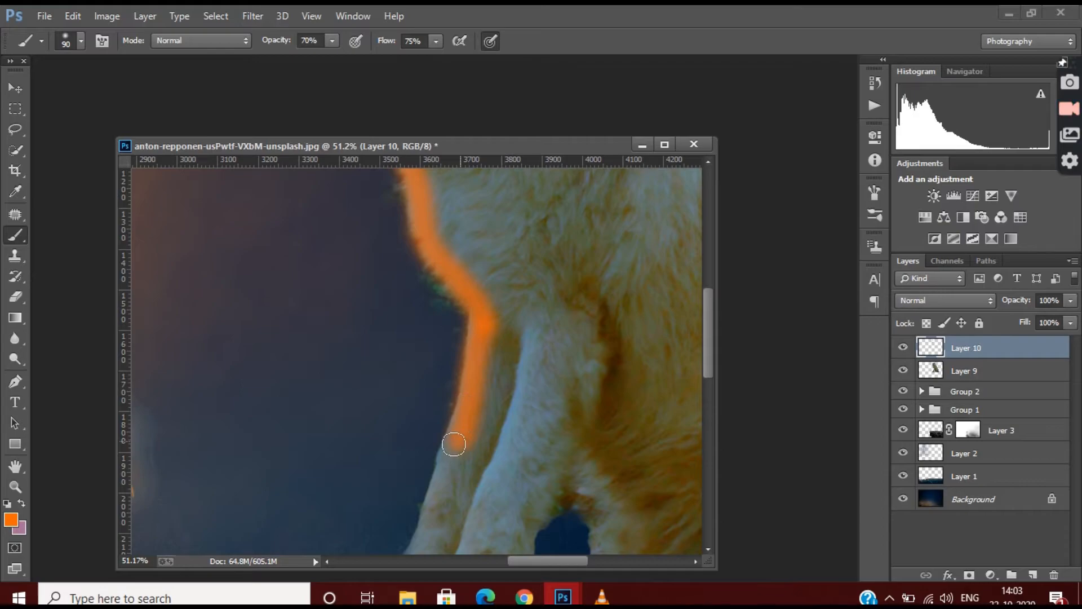
scroll(448, 428, down, 3)
scroll(447, 368, up, 5)
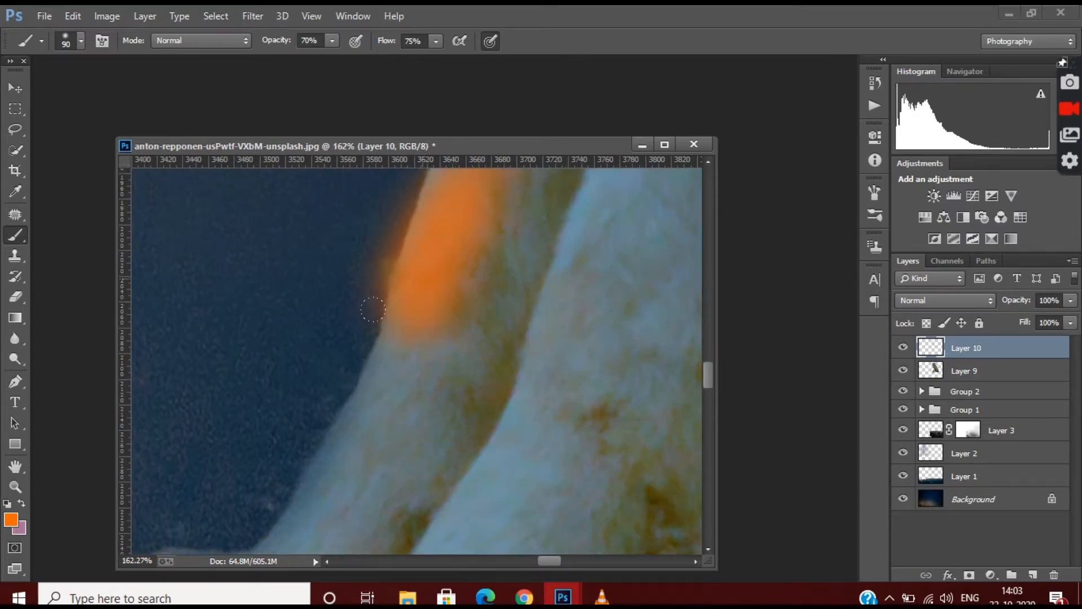
drag(372, 309, 265, 507)
scroll(265, 508, down, 2)
drag(242, 417, 164, 496)
scroll(210, 432, down, 2)
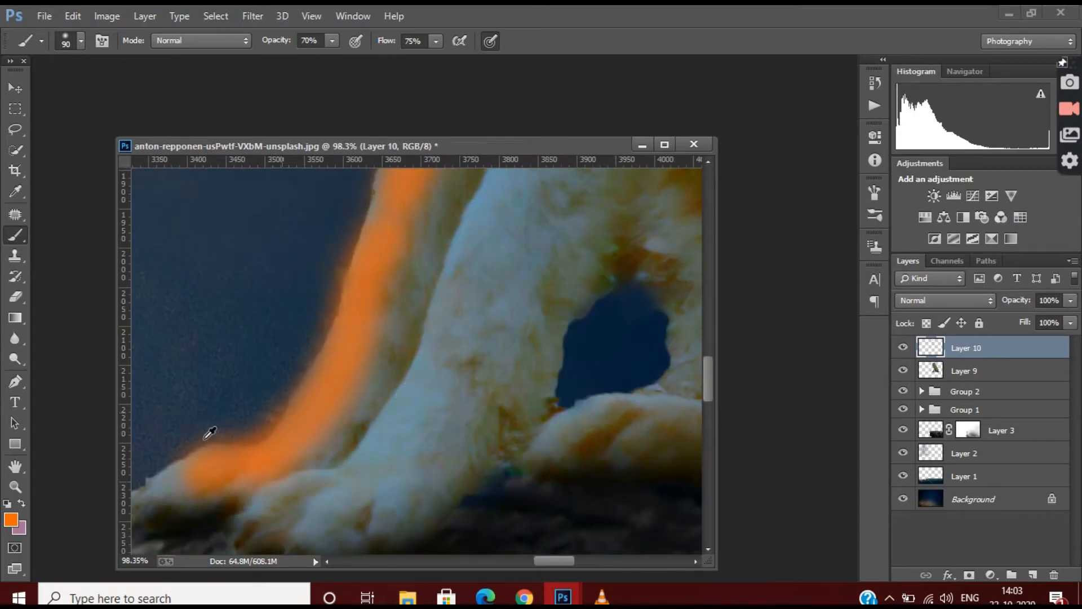
key(e)
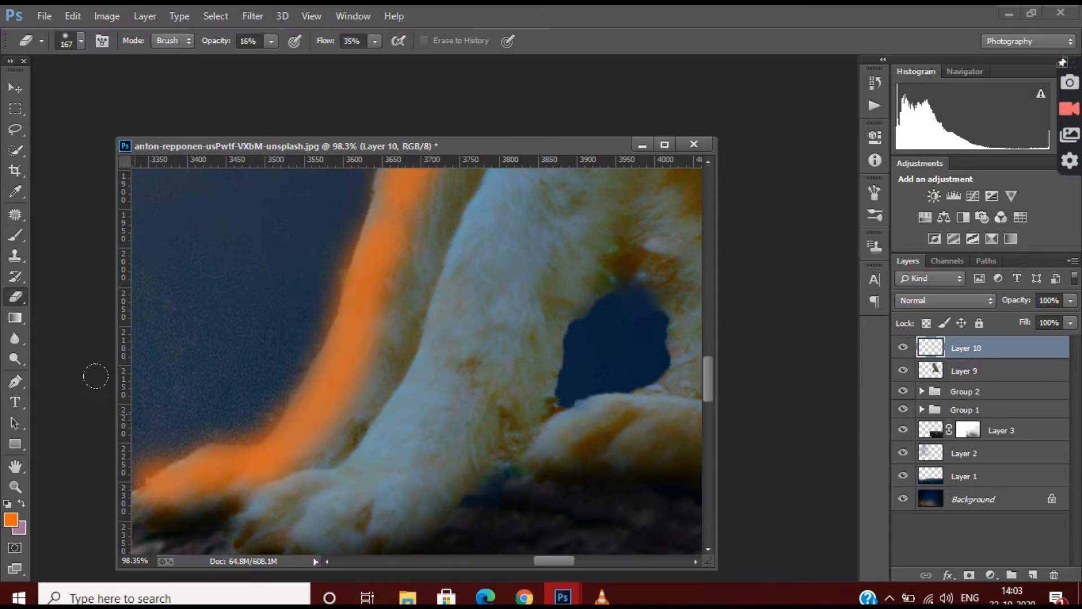
click(82, 41)
text(54)
key(Return)
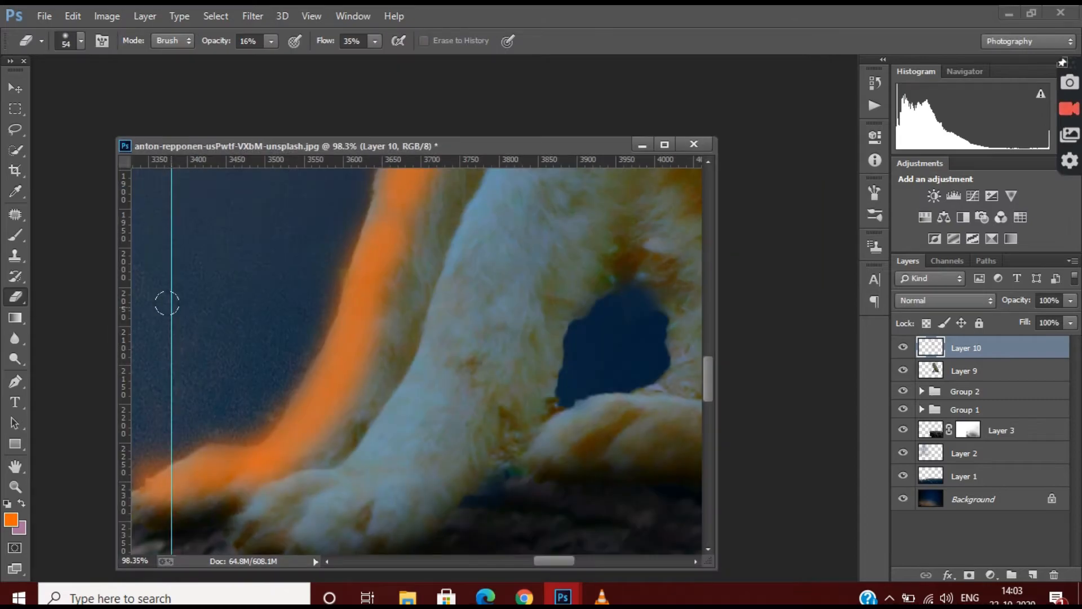
key(v)
click(16, 234)
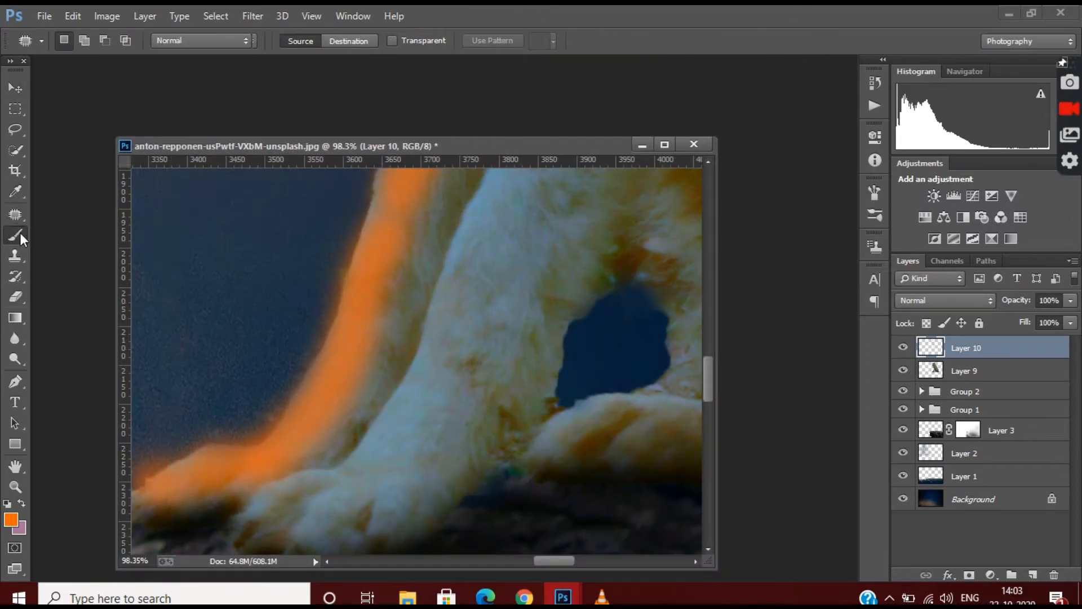
Step: Change the orange rim layer's blend mode to Linear Dodge (Add)
scroll(454, 317, down, 3)
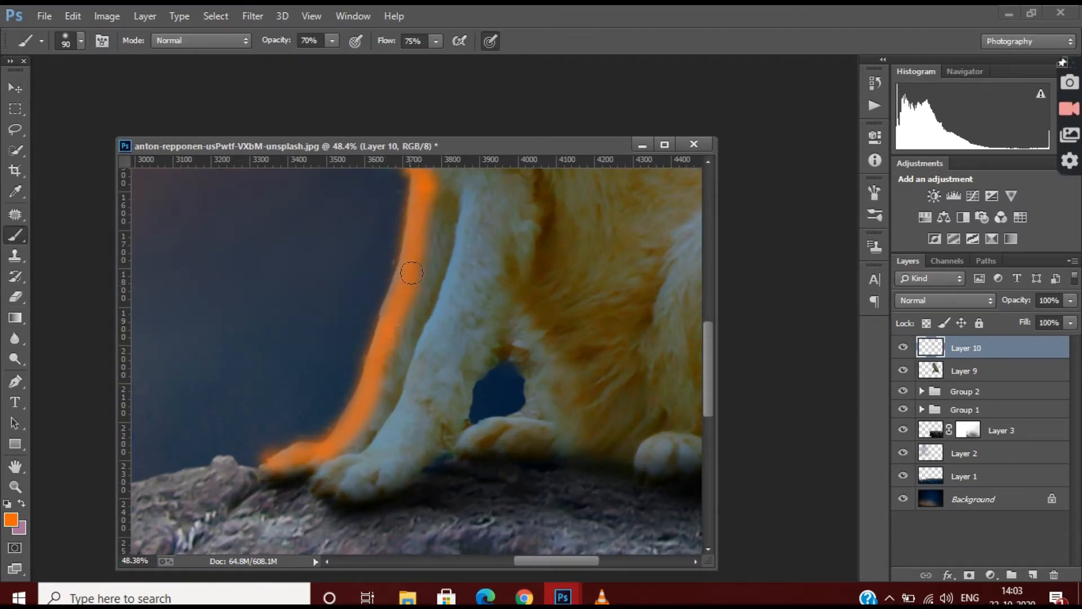
scroll(421, 288, down, 5)
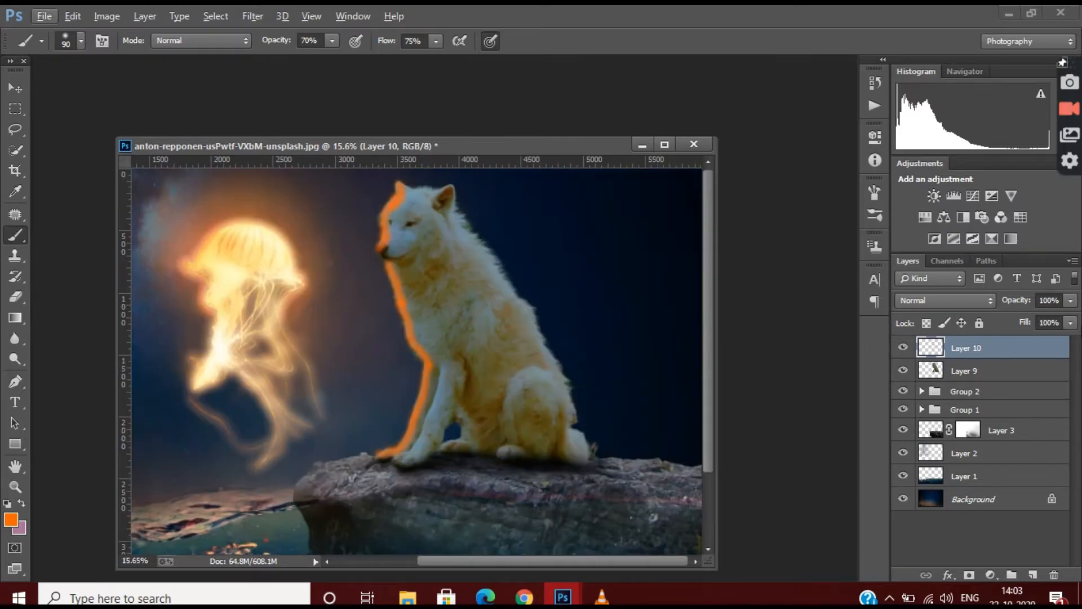
click(945, 299)
click(935, 369)
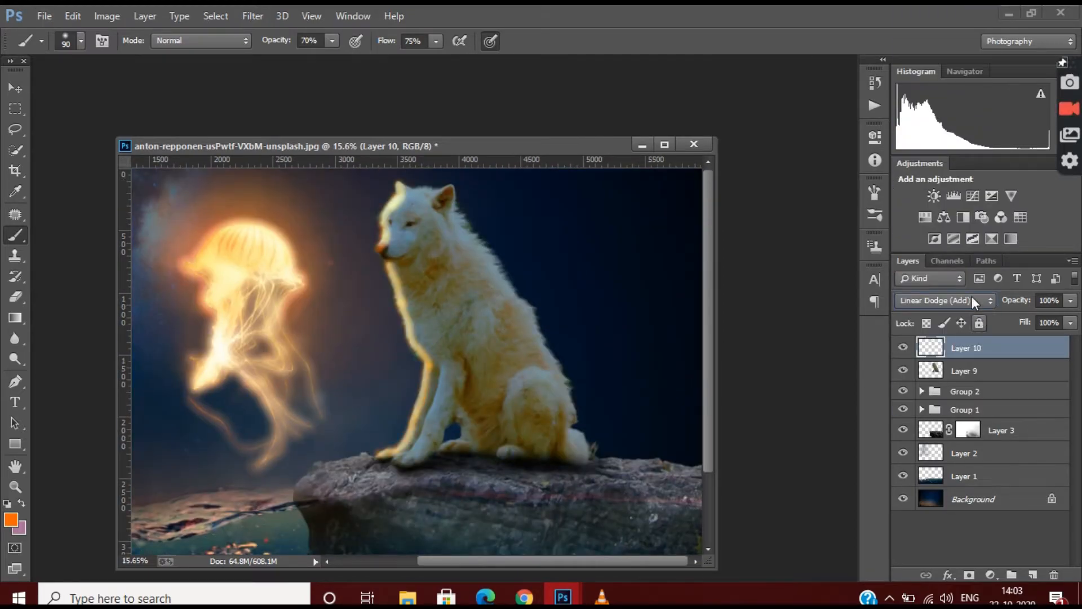
Step: Try Color Dodge on the orange rim layer and set its blend mode to Screen
click(972, 302)
click(947, 165)
click(966, 300)
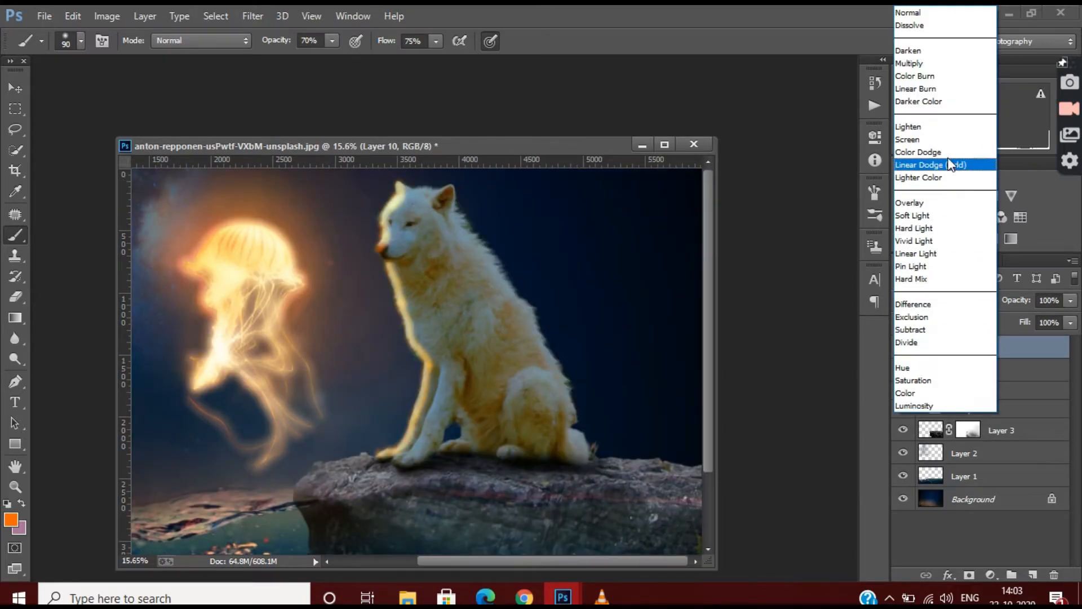
click(936, 151)
click(970, 300)
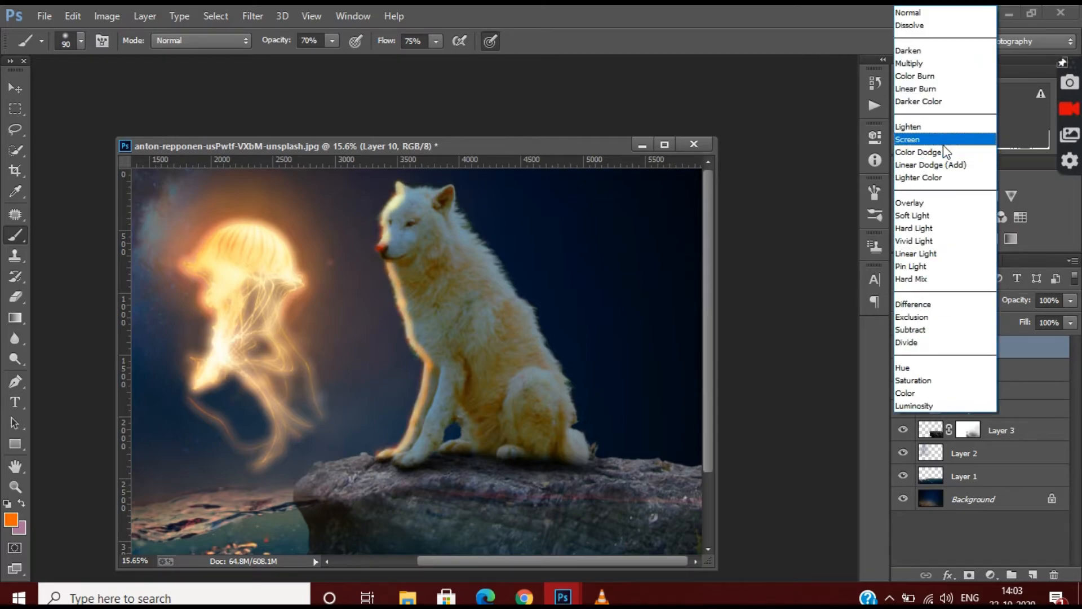
click(935, 140)
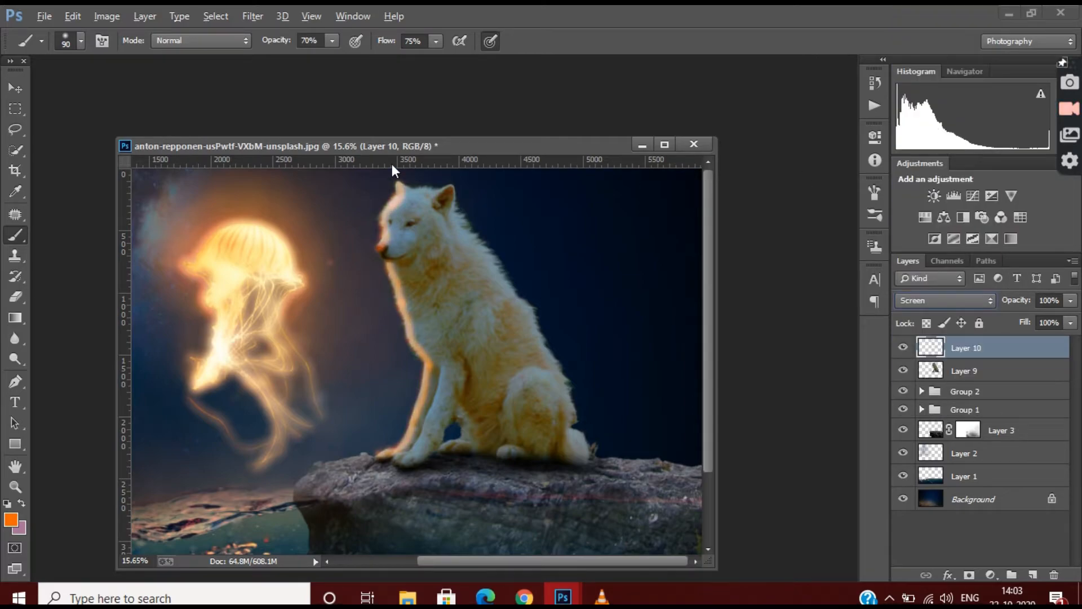
click(23, 213)
scroll(429, 269, up, 7)
click(15, 235)
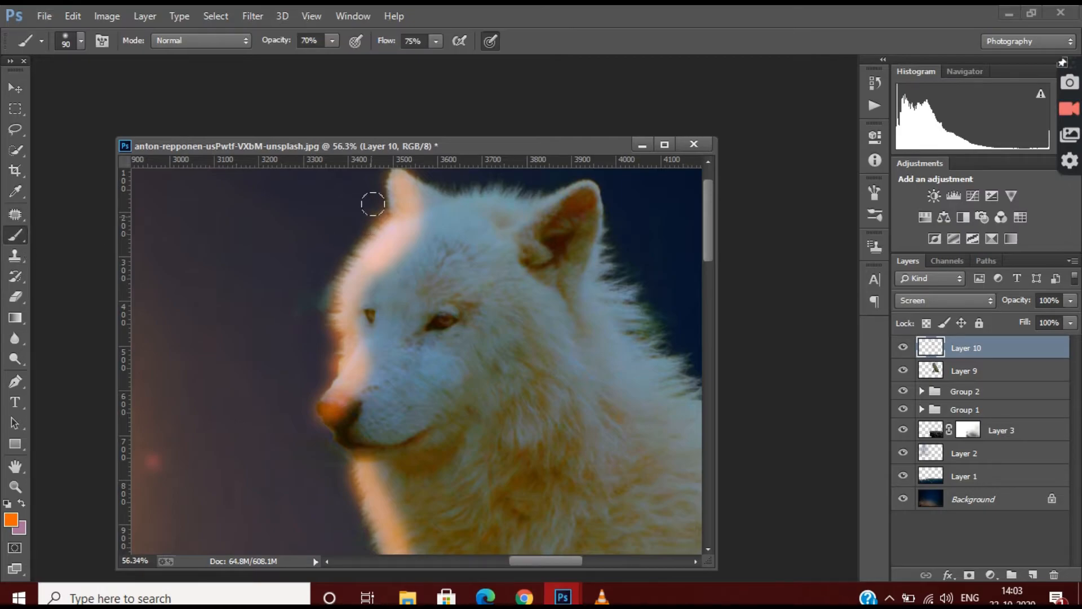
key(alt+z)
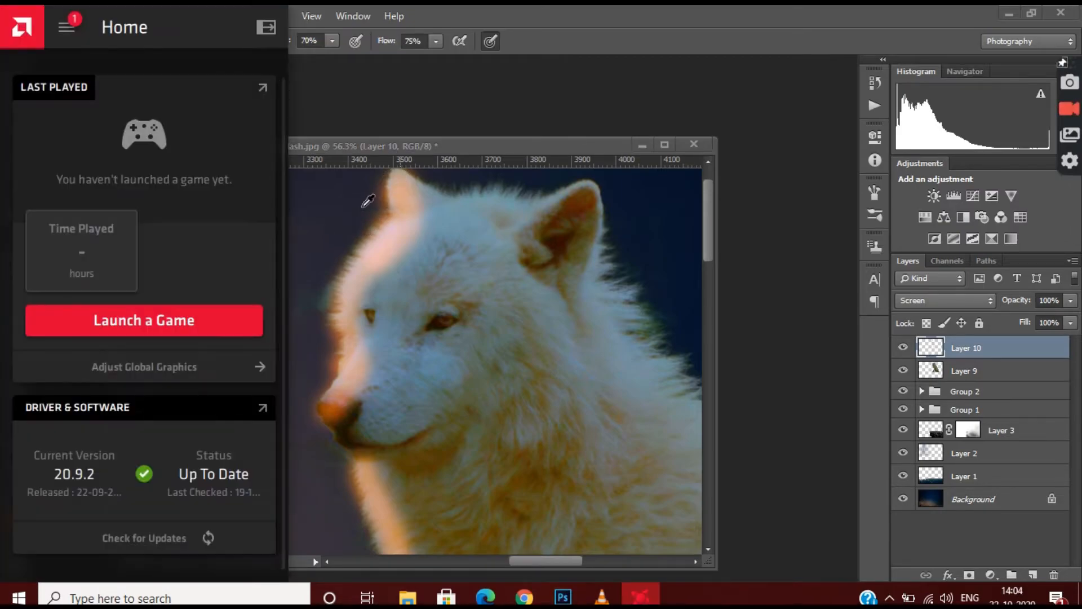
key(alt+z)
click(15, 296)
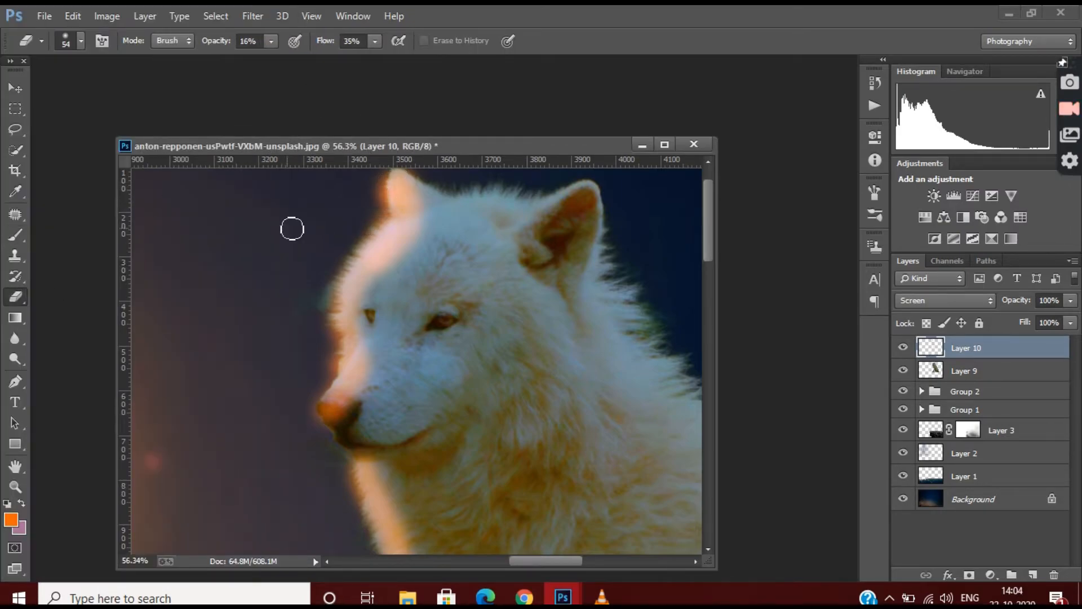
key(b)
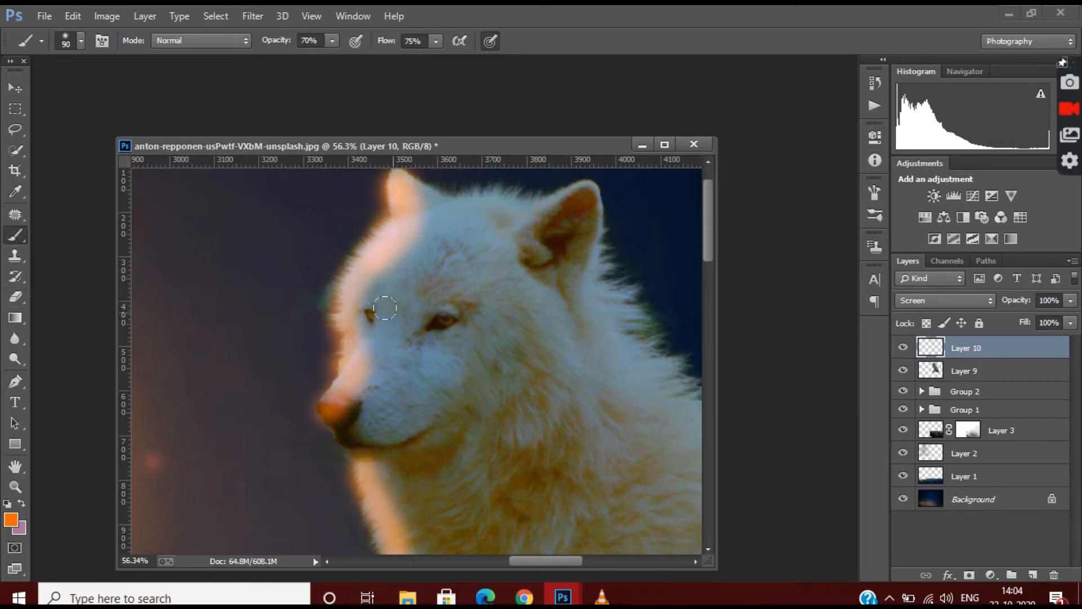
scroll(466, 299, down, 5)
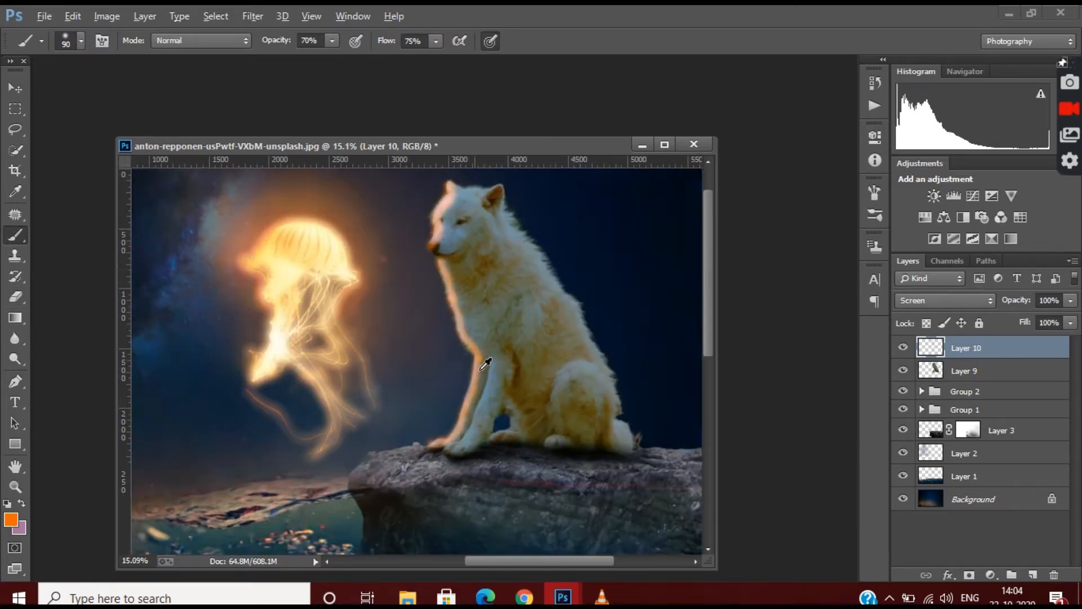
scroll(481, 369, up, 4)
Step: Set the Eraser to 90 px and soften the orange rim where the wolf's chest meets its front leg
click(18, 294)
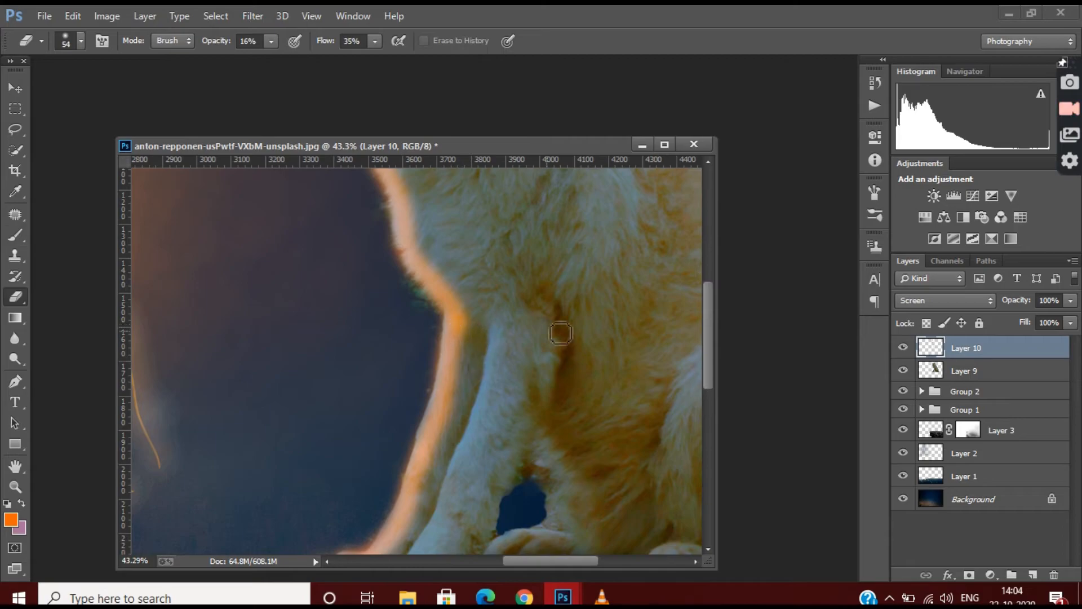
scroll(560, 333, up, 2)
click(81, 41)
click(375, 215)
scroll(338, 203, down, 4)
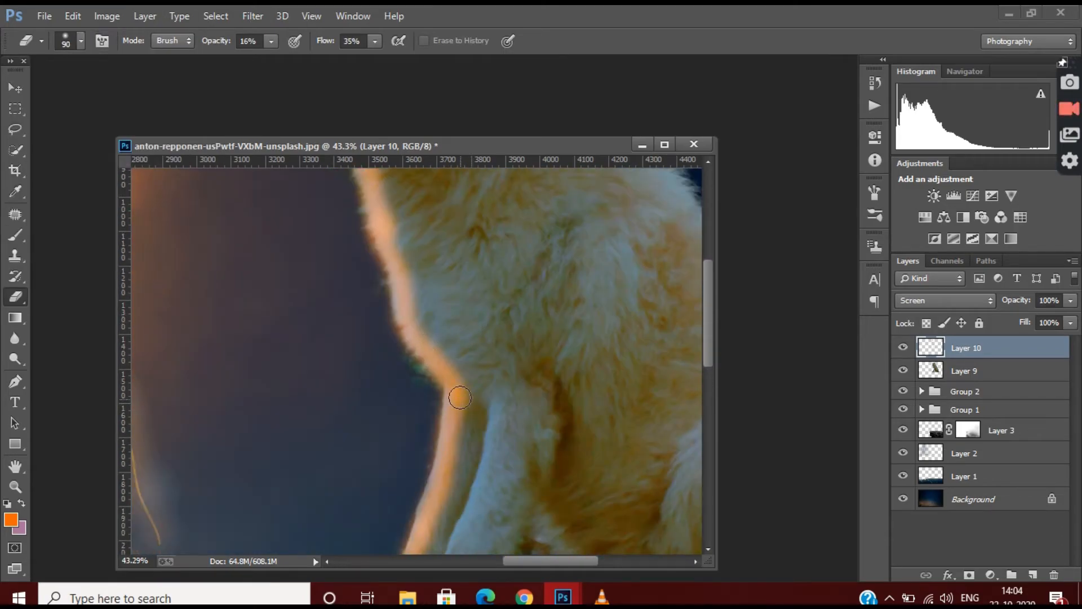
scroll(459, 391, up, 1)
Step: Reduce the brush to 61 px and paint orange along the outer edge of the wolf's front leg
key(b)
scroll(426, 407, up, 7)
click(81, 41)
drag(120, 92, 114, 92)
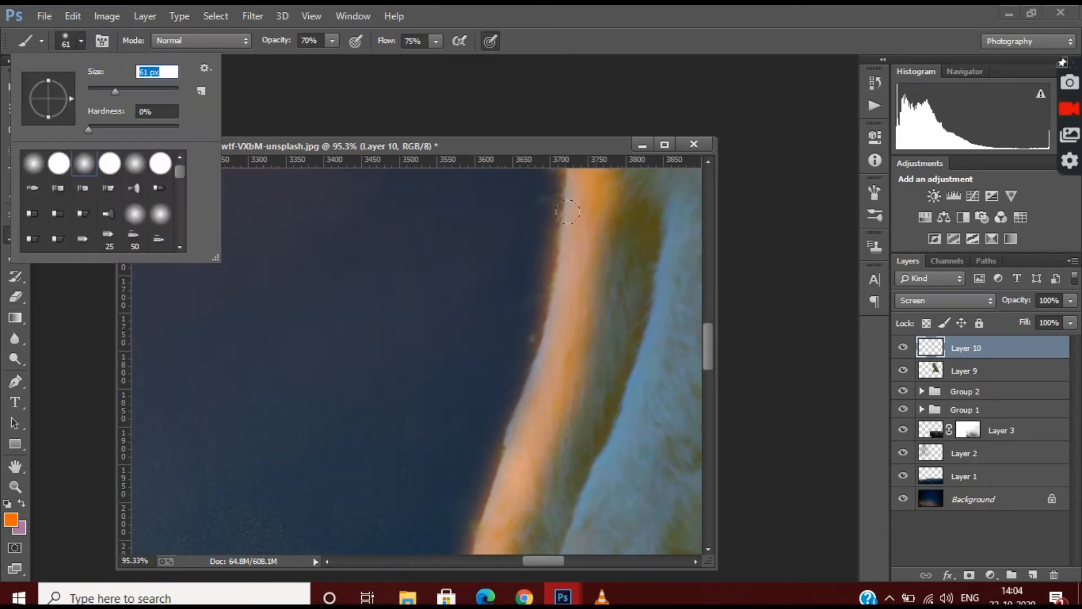
drag(568, 209, 495, 460)
Step: Raise the Eraser's opacity to 53% and thin out the orange rim along the wolf's front leg and paw
click(17, 303)
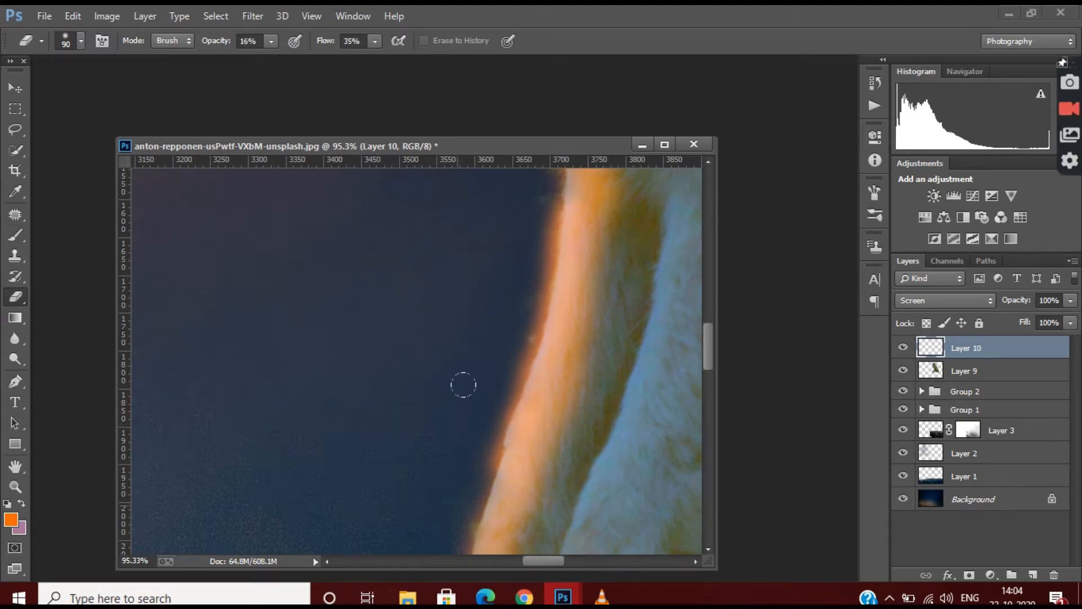
scroll(463, 385, down, 4)
click(82, 41)
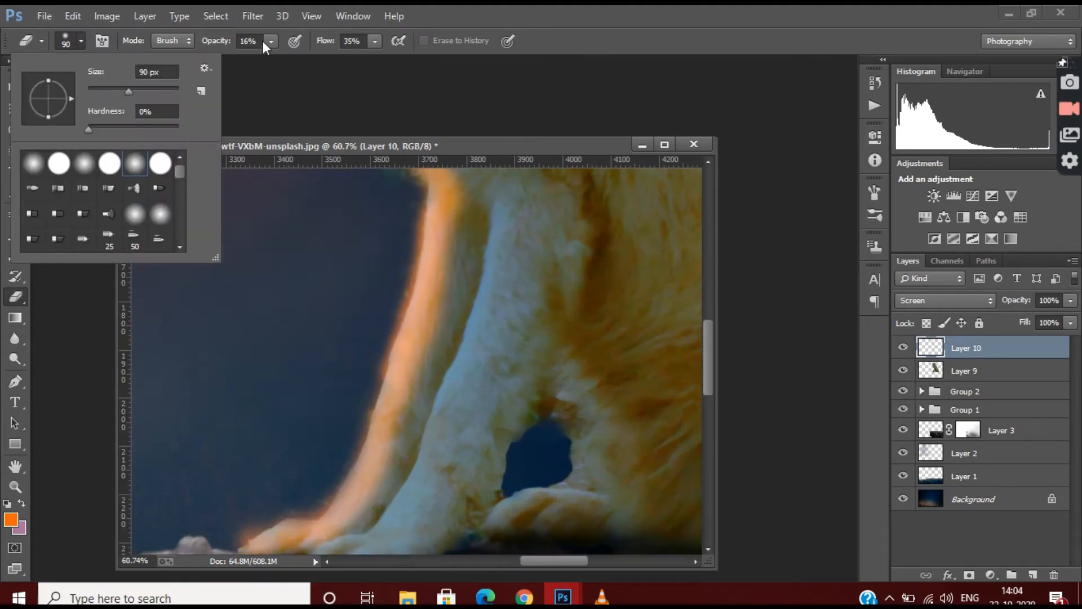
click(270, 42)
drag(270, 60, 302, 60)
scroll(389, 238, up, 4)
mouse_move(396, 239)
mouse_down()
mouse_move(331, 399)
mouse_move(388, 172)
mouse_up()
scroll(270, 271, down, 7)
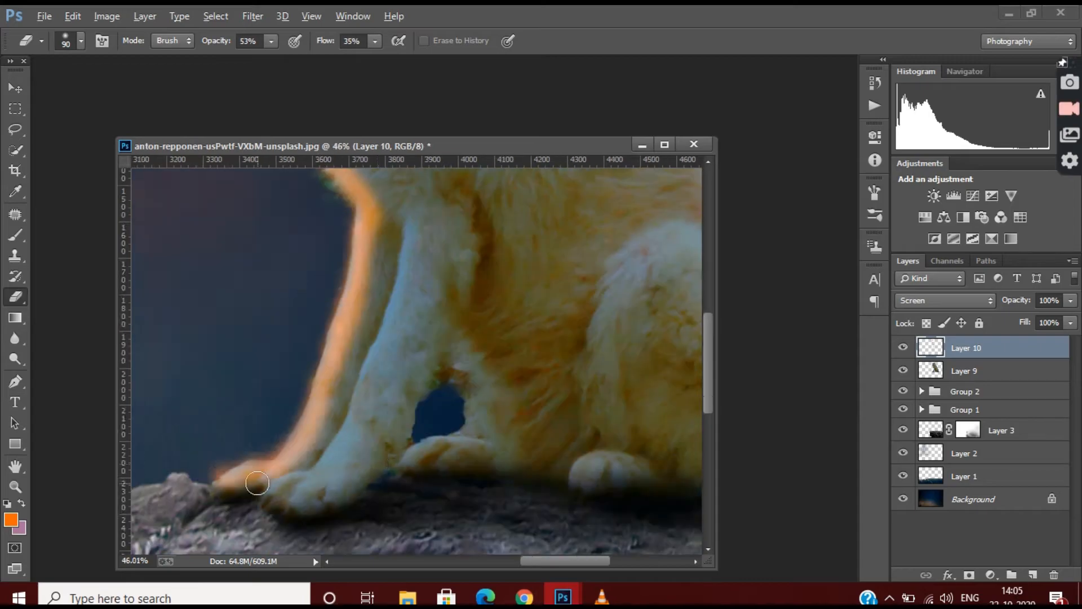
scroll(257, 483, up, 3)
scroll(388, 452, down, 5)
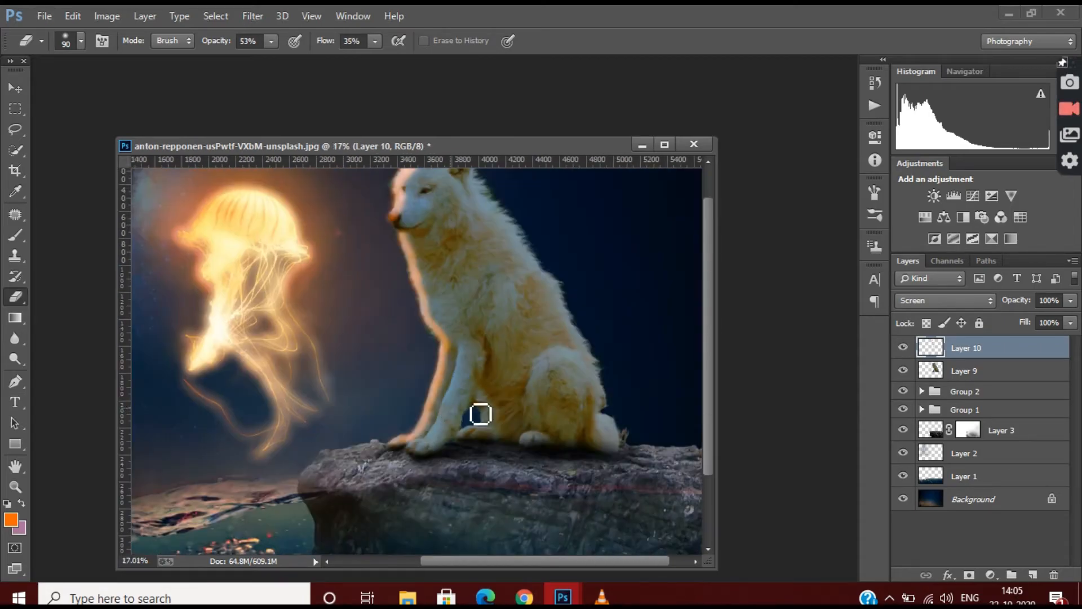
Step: Add a new layer and prepare a 226 px soft brush with a yellower orange foreground color
scroll(474, 266, up, 4)
click(1033, 574)
click(11, 519)
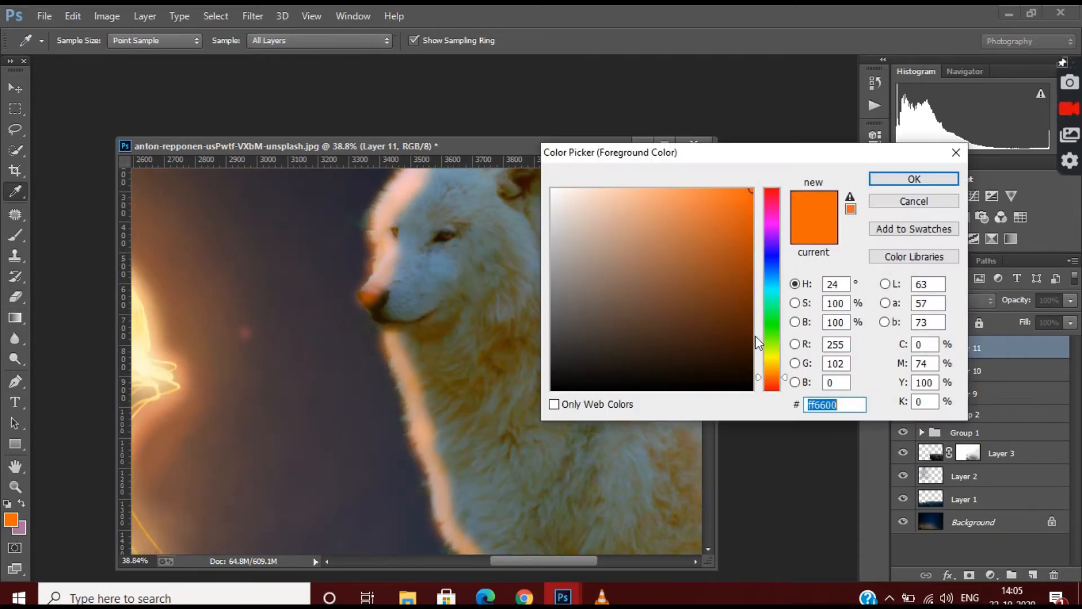
click(759, 370)
click(914, 177)
click(16, 235)
click(80, 40)
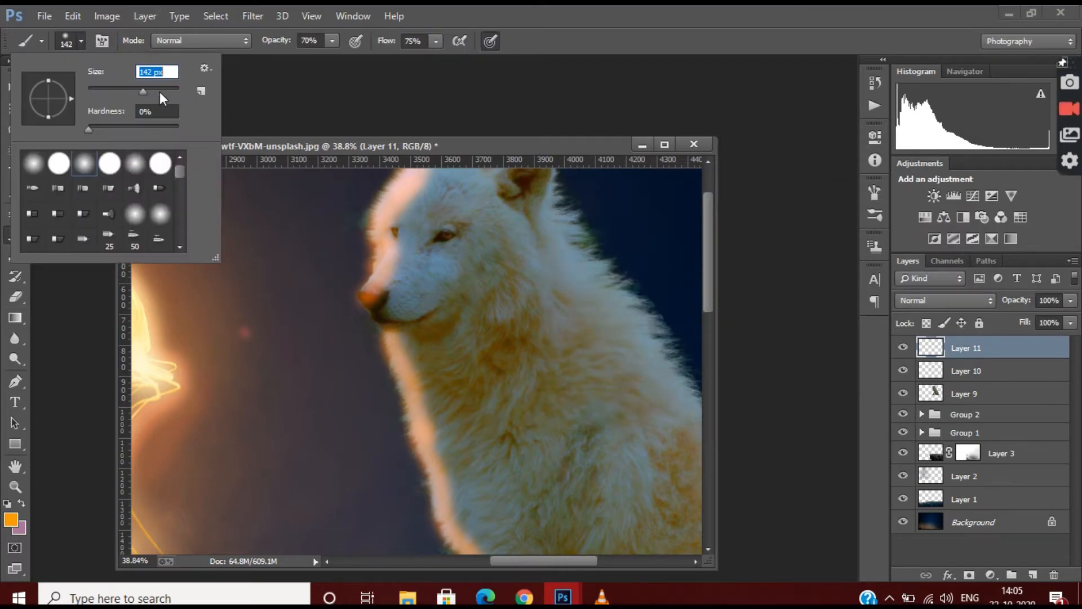
drag(163, 92, 158, 94)
Step: Paint a broad orange glow over the wolf's muzzle, throat and chest on the side facing the jellyfish, redoing the chest stroke
mouse_move(442, 182)
mouse_down()
mouse_move(394, 215)
mouse_move(382, 275)
mouse_move(425, 211)
mouse_move(420, 192)
mouse_move(463, 202)
mouse_move(399, 259)
mouse_move(417, 313)
mouse_move(372, 269)
mouse_move(447, 367)
mouse_up()
scroll(425, 212, up, 1)
scroll(457, 217, down, 1)
mouse_move(416, 293)
mouse_down()
mouse_move(462, 386)
mouse_move(479, 476)
mouse_up()
scroll(445, 383, down, 1)
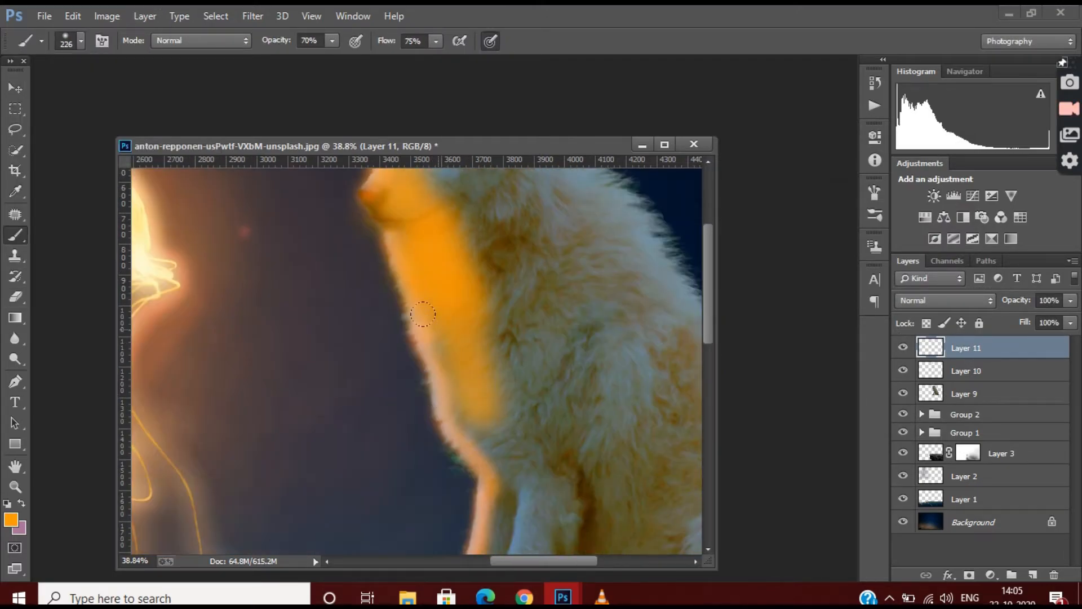
key(ctrl+z)
drag(446, 332, 504, 459)
Step: Extend the broad orange glow from the lower chest down the wolf's front leg to the paws
scroll(505, 459, down, 1)
drag(514, 375, 502, 473)
scroll(499, 468, down, 1)
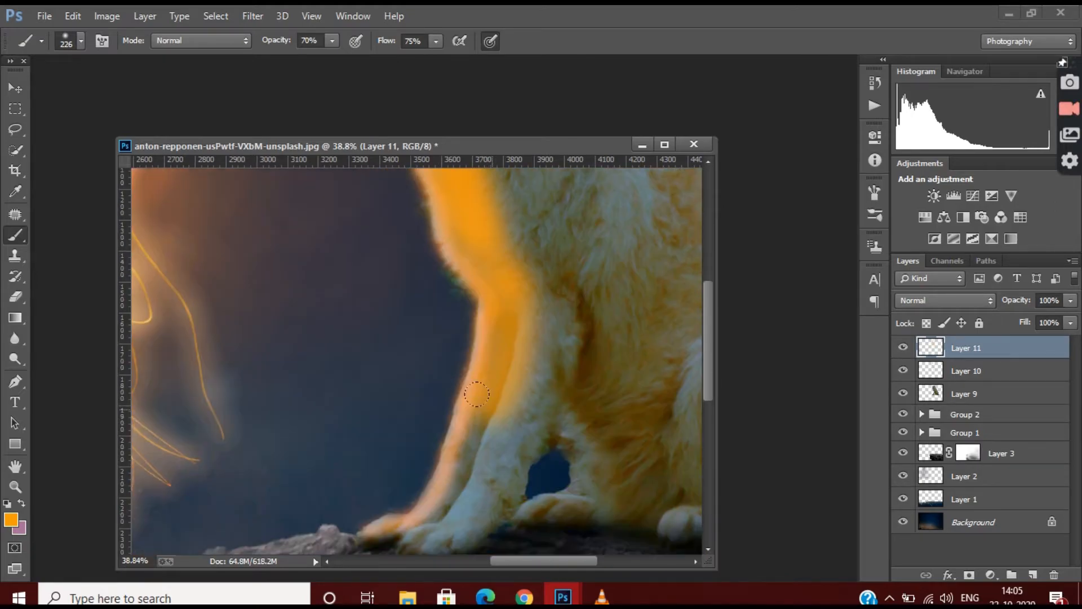
drag(486, 403, 422, 526)
scroll(520, 431, down, 3)
Step: Set the broad glow layer's blend mode to Screen and its opacity to 47%
click(972, 305)
click(935, 137)
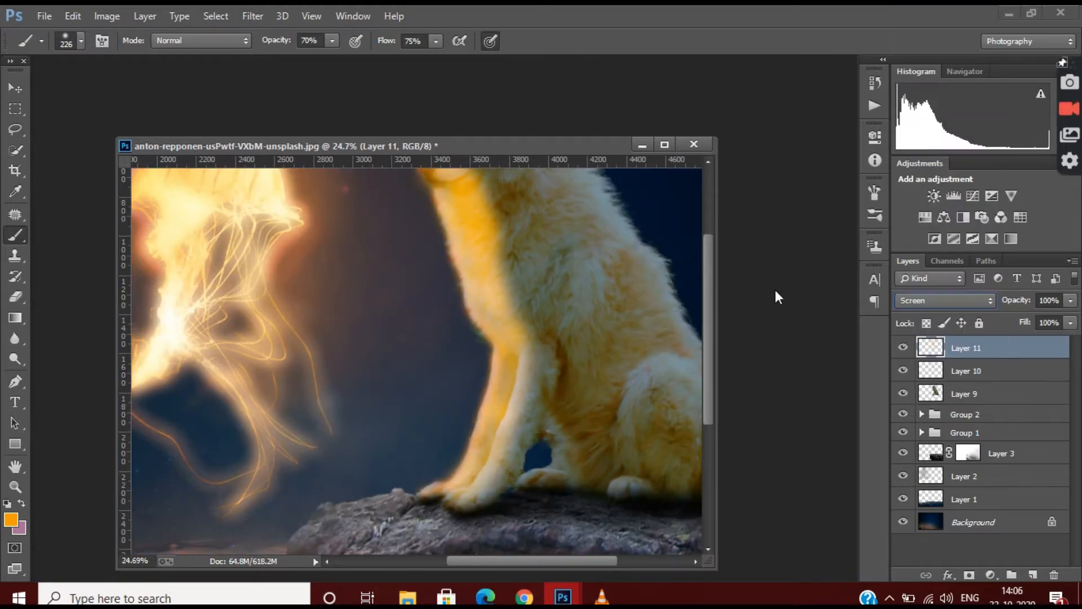
key(v)
scroll(273, 258, down, 2)
drag(1002, 319, 1029, 317)
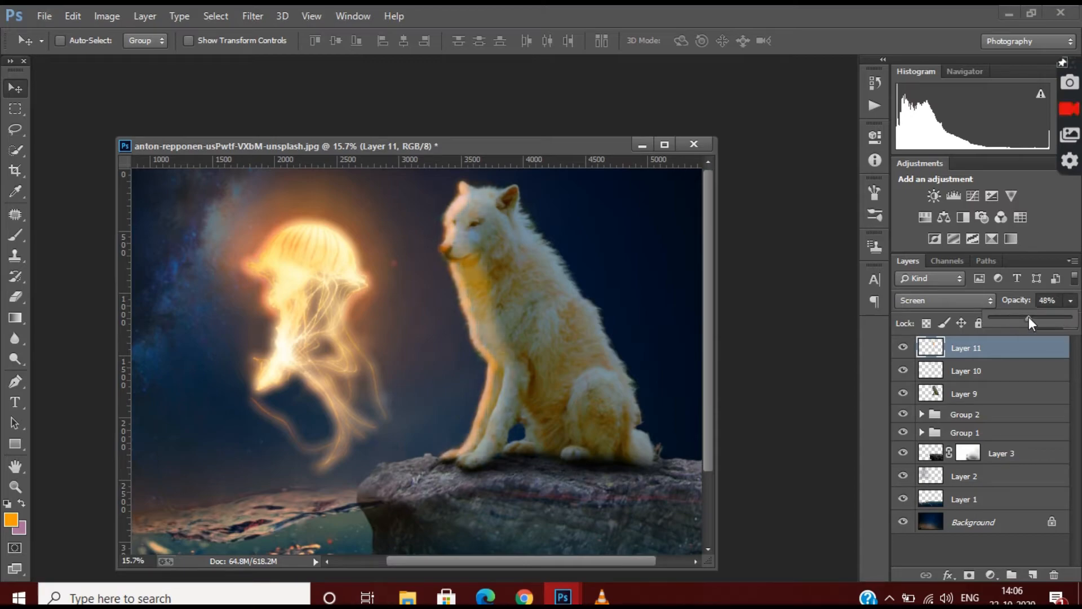
Step: Change the foreground color to a deeper orange
scroll(507, 411, up, 4)
key(b)
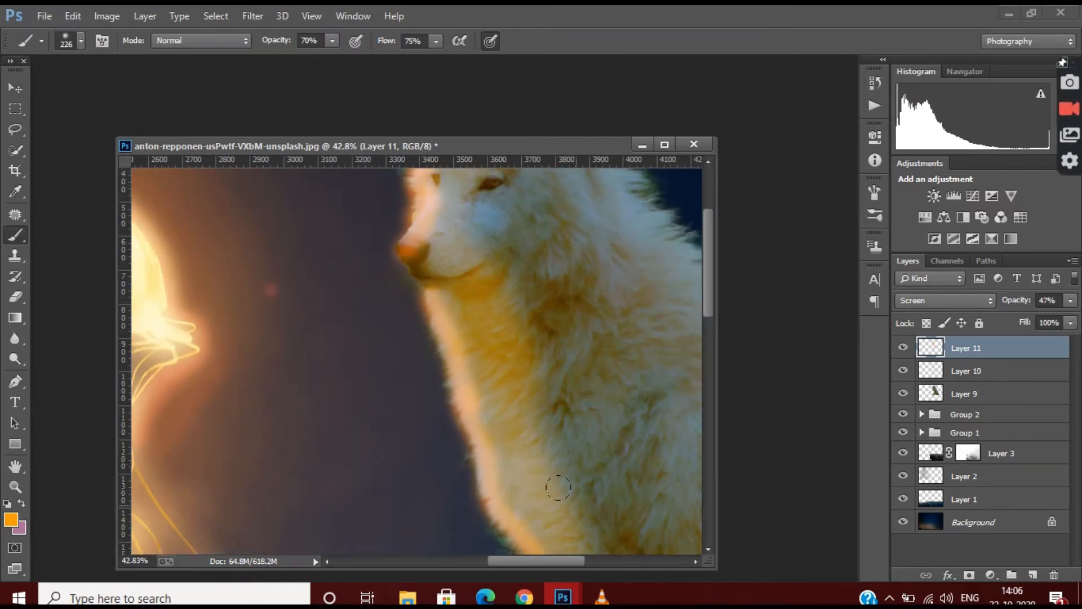
scroll(559, 488, down, 5)
scroll(551, 275, up, 3)
scroll(21, 563, down, 3)
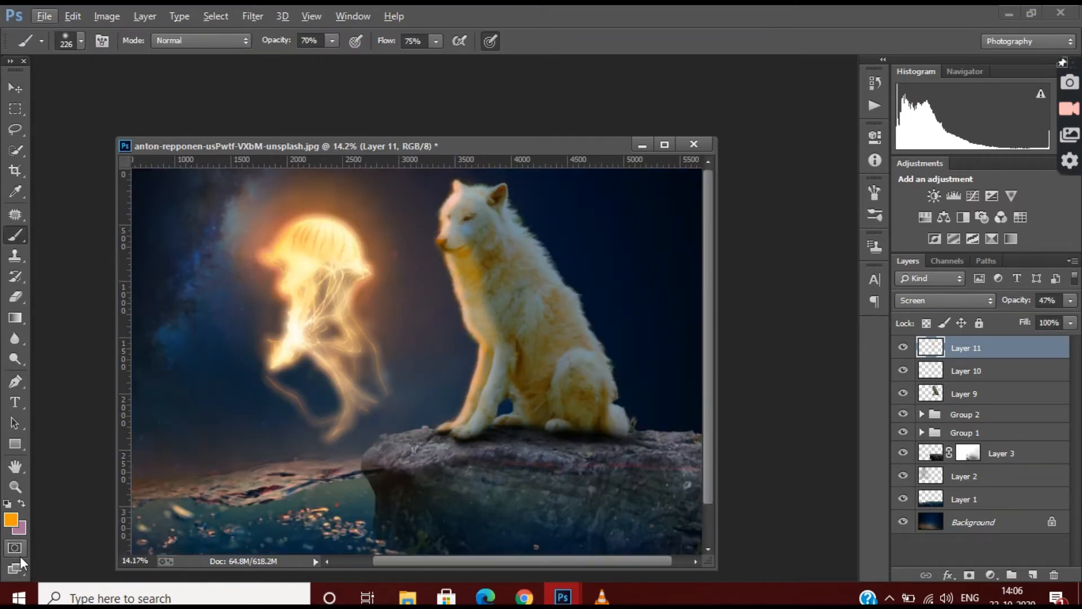
click(17, 518)
click(911, 177)
Step: Paint over the wolf's body with an olive tone sampled from its fur, and lower the glow layer's opacity to 37%
scroll(472, 385, up, 2)
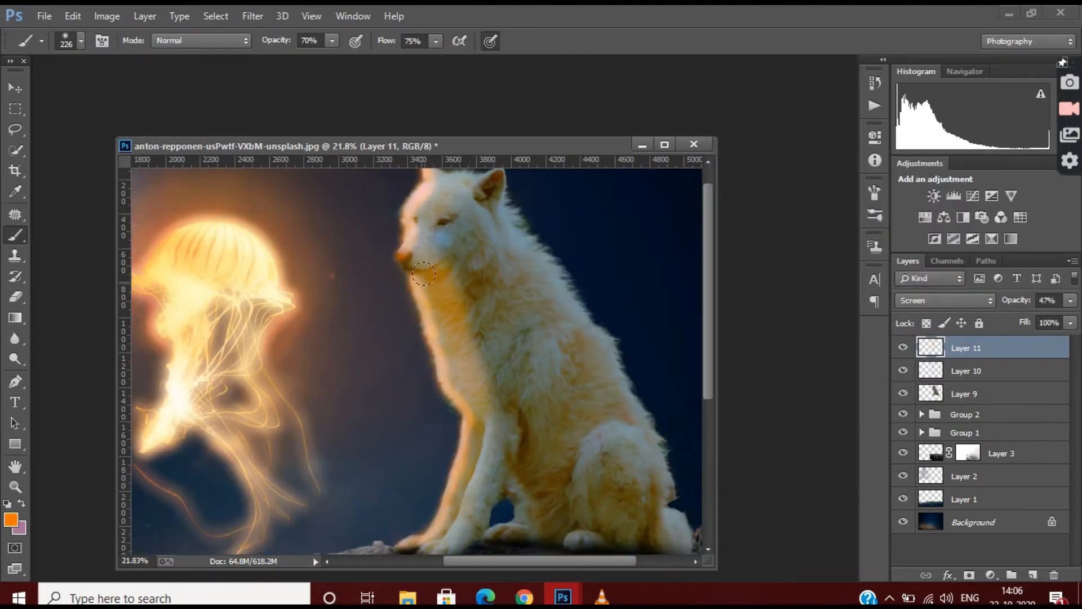
scroll(440, 311, down, 2)
alt+click(522, 383)
drag(524, 389, 609, 474)
scroll(524, 367, up, 2)
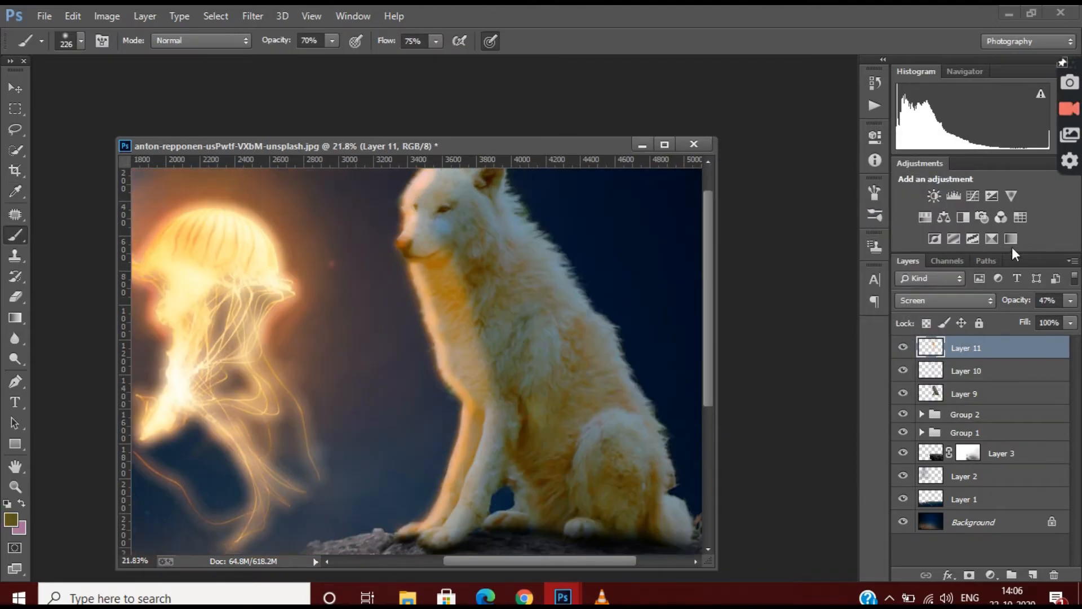
click(1071, 301)
mouse_move(1032, 319)
mouse_down()
mouse_move(999, 317)
mouse_move(1023, 318)
mouse_up()
Step: Select the thin rim layer, Layer 10, and erase part of the rim along the wolf's chest
click(1025, 365)
scroll(672, 389, up, 2)
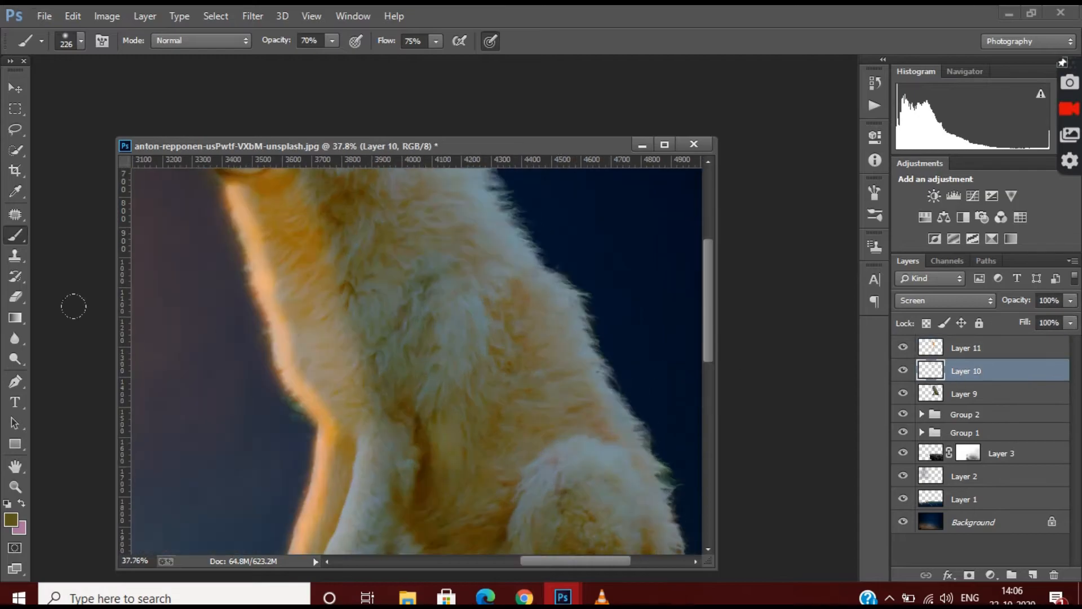
key(e)
drag(280, 322, 301, 386)
scroll(316, 388, down, 5)
scroll(459, 257, up, 5)
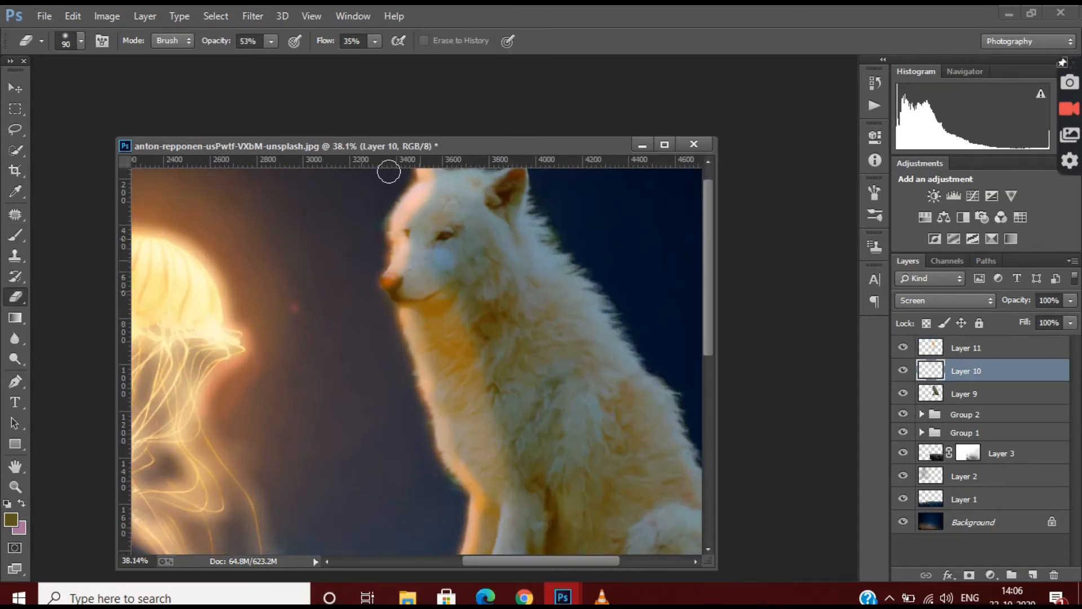
Step: Set the Eraser to 163 px at 30% opacity and soften the remaining rim along the wolf's chest and front leg
click(271, 41)
drag(272, 60, 254, 60)
click(81, 41)
drag(135, 91, 147, 91)
key(Return)
scroll(429, 281, down, 3)
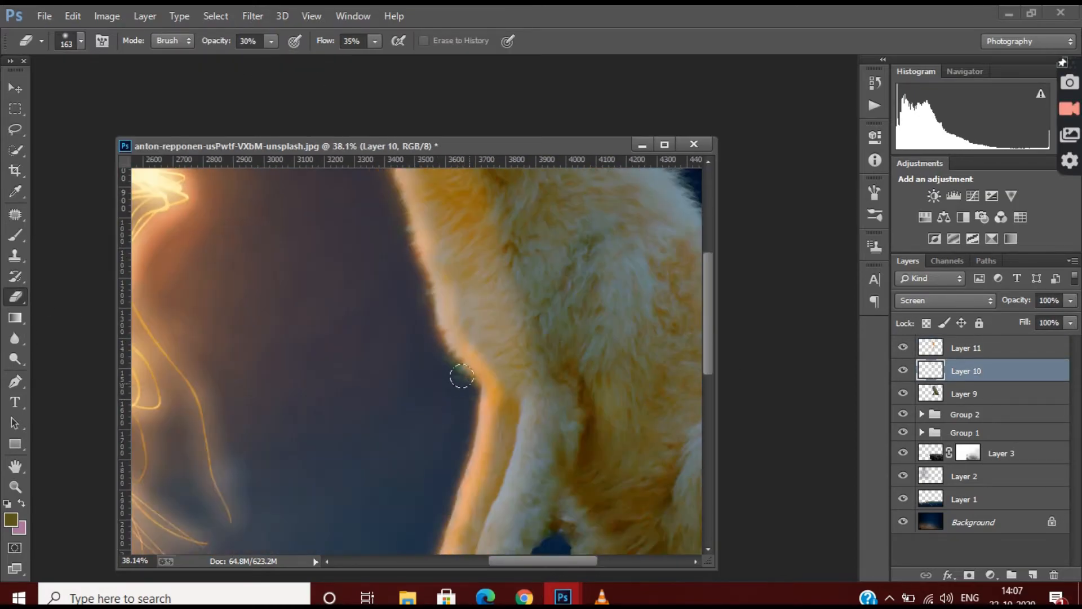
scroll(493, 368, down, 2)
scroll(434, 519, down, 2)
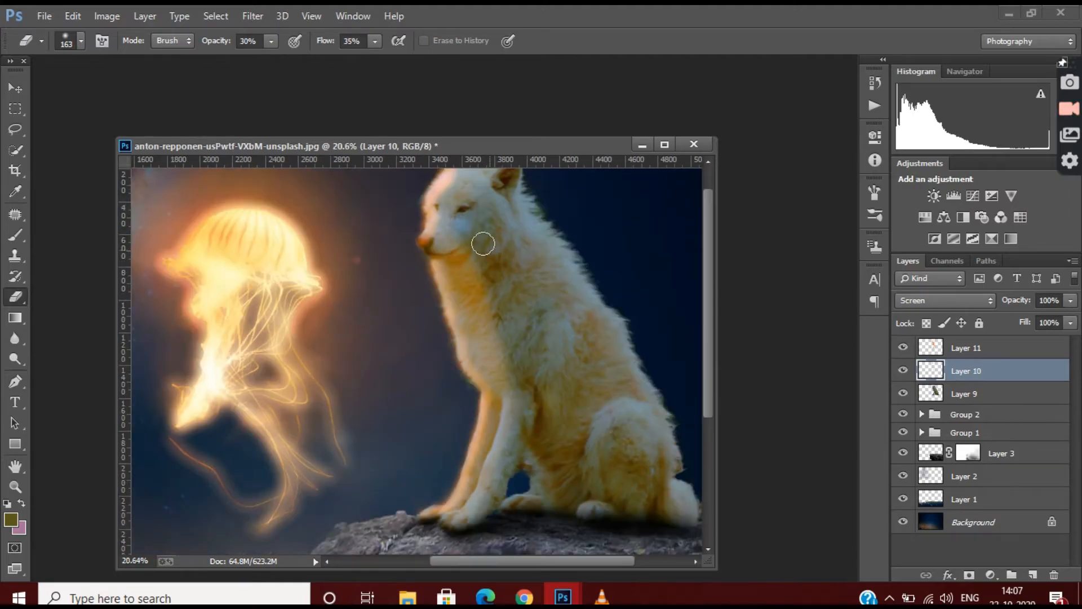
scroll(483, 242, up, 1)
Step: Add another empty layer, then make the broad glow layer, Layer 11, active for painting
click(1033, 574)
key(b)
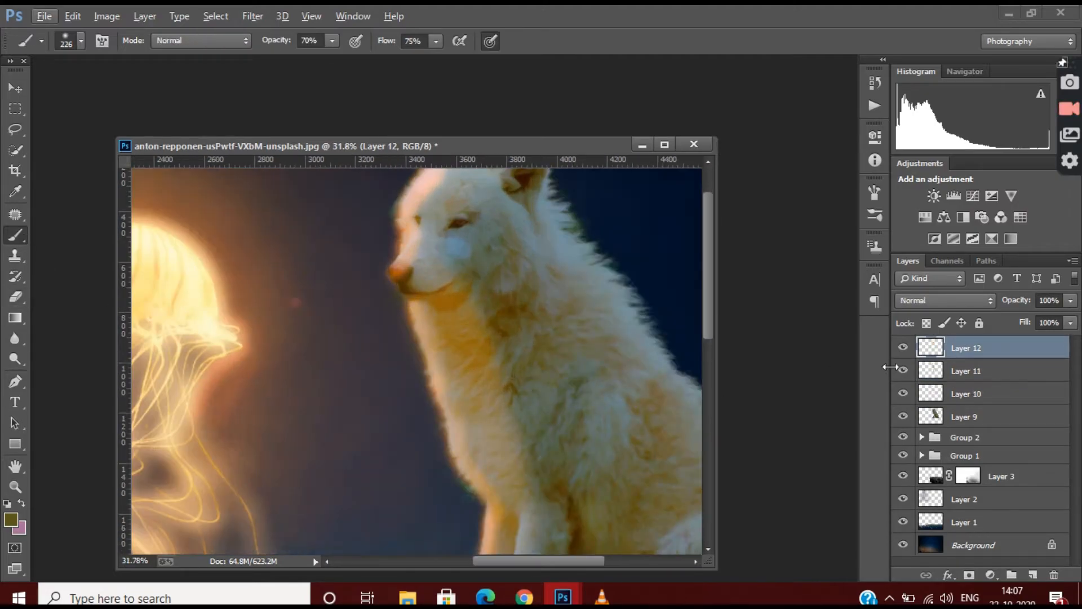
key(alt+bracketleft)
key(e)
scroll(517, 455, up, 2)
key(b)
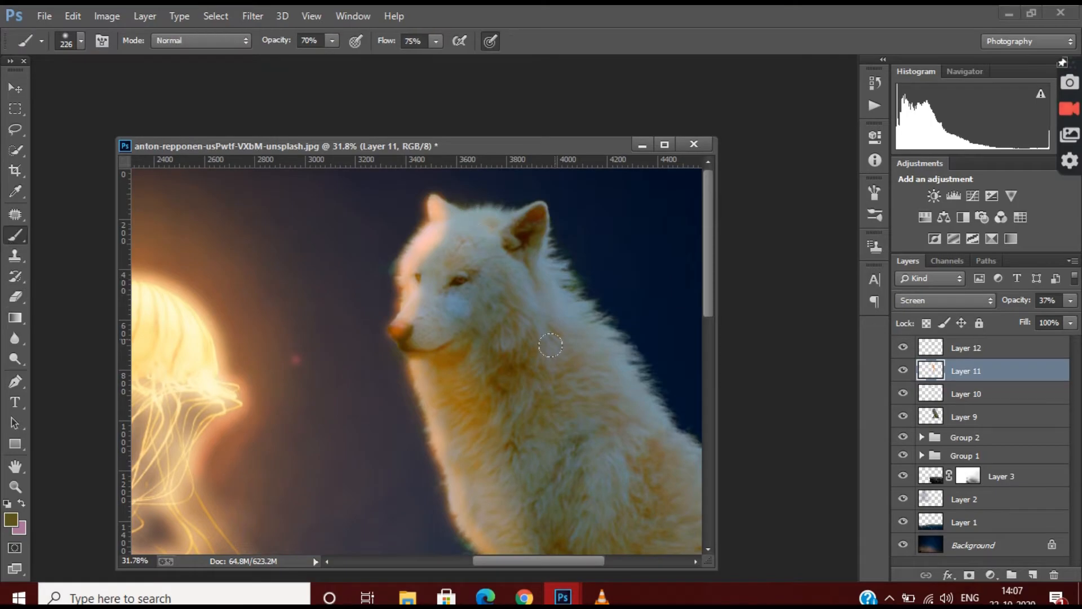
click(1037, 350)
drag(470, 230, 435, 284)
key(ctrl+z)
Step: Choose a saturated orange foreground color and paint it over the wolf's face and down its neck on Layer 11
click(11, 519)
click(751, 190)
drag(773, 363, 773, 375)
click(908, 183)
drag(446, 273, 489, 390)
scroll(414, 248, down, 2)
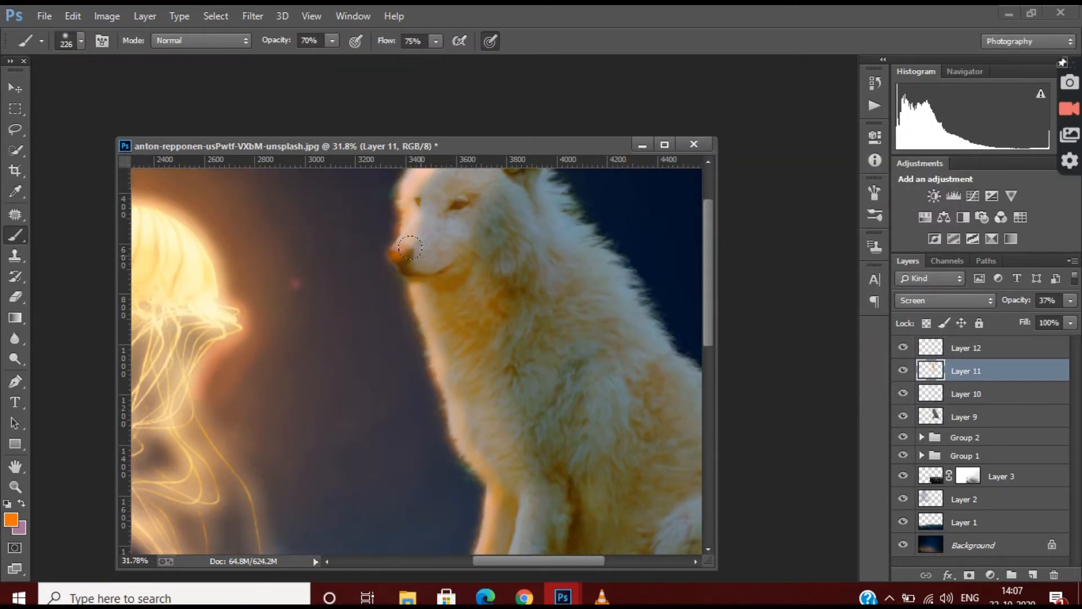
scroll(542, 278, down, 3)
scroll(467, 197, up, 1)
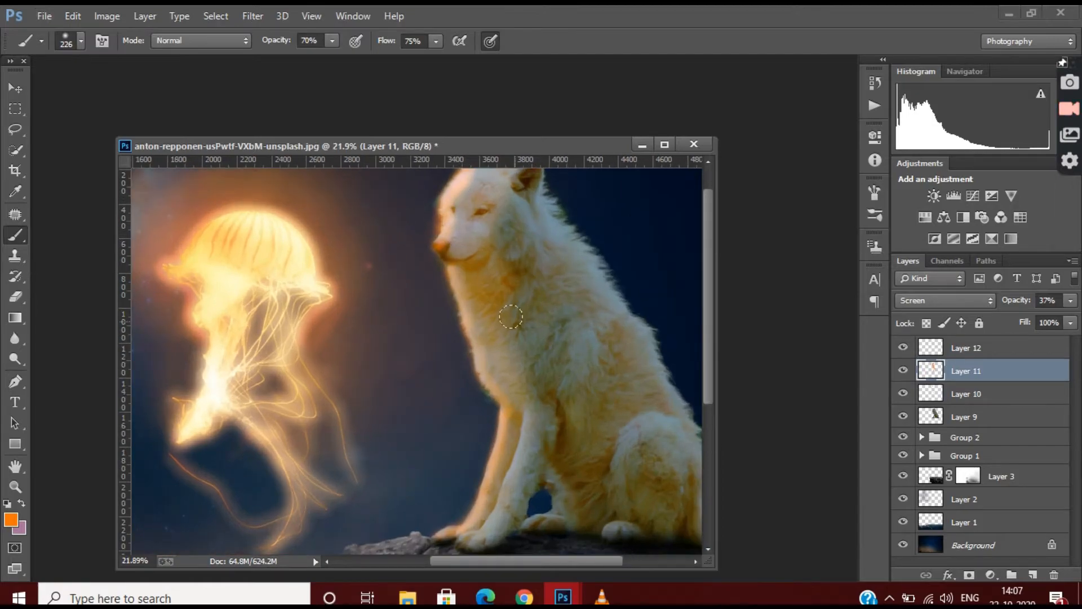
Step: Undo a trial stroke on the chest, enlarge the brush to 419 px and paint orange over the wolf's chest and front legs
drag(511, 293, 541, 363)
key(ctrl+z)
click(81, 41)
drag(140, 89, 151, 89)
mouse_move(507, 251)
mouse_down()
mouse_move(511, 302)
mouse_move(550, 408)
mouse_move(456, 519)
mouse_up()
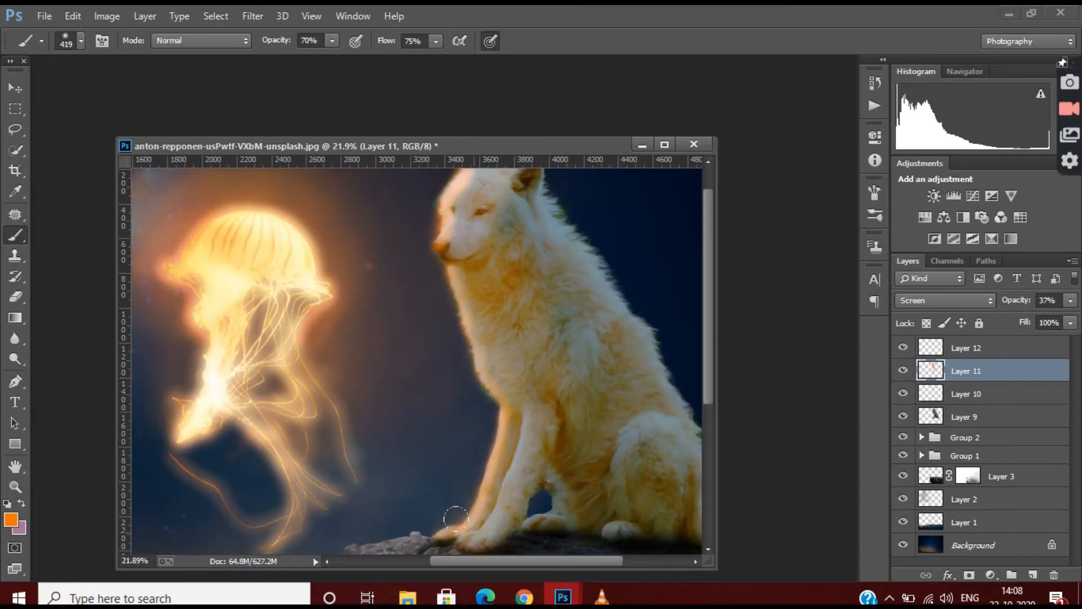
scroll(585, 339, down, 2)
scroll(585, 338, up, 3)
scroll(582, 259, down, 3)
scroll(463, 272, up, 2)
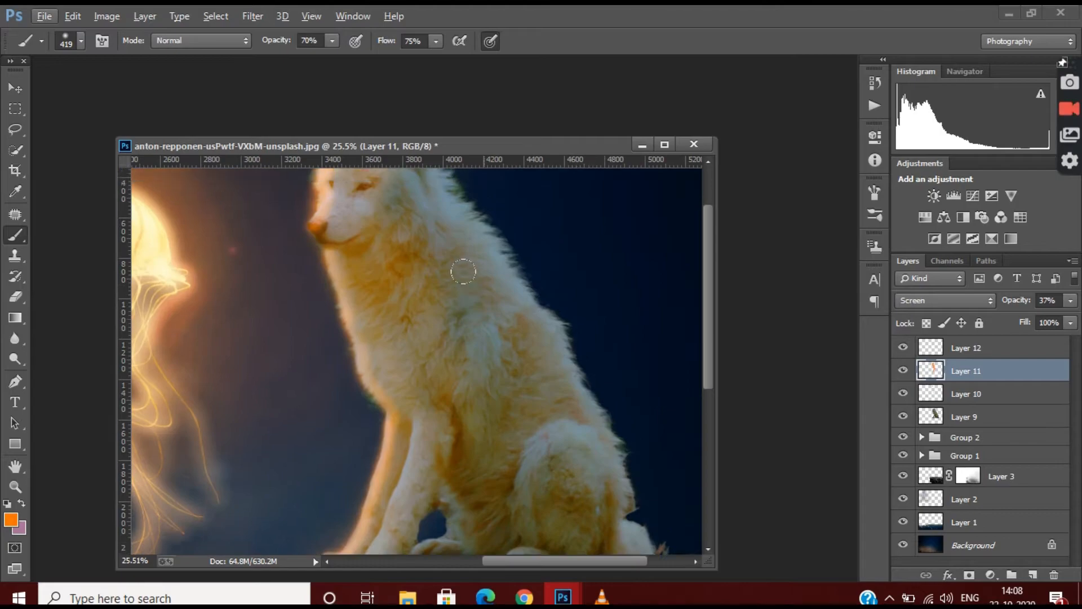
Step: Lower the opacity of the broad glow layer, Layer 11, and make Layer 12 active
scroll(464, 272, down, 3)
click(1070, 300)
mouse_move(1021, 319)
mouse_down()
mouse_move(1030, 322)
mouse_move(1018, 326)
mouse_up()
click(990, 353)
Step: Set the brush to 99 px and paint an orange strip down the wolf's face and chest edge on Layer 12
scroll(503, 271, up, 3)
scroll(284, 255, up, 2)
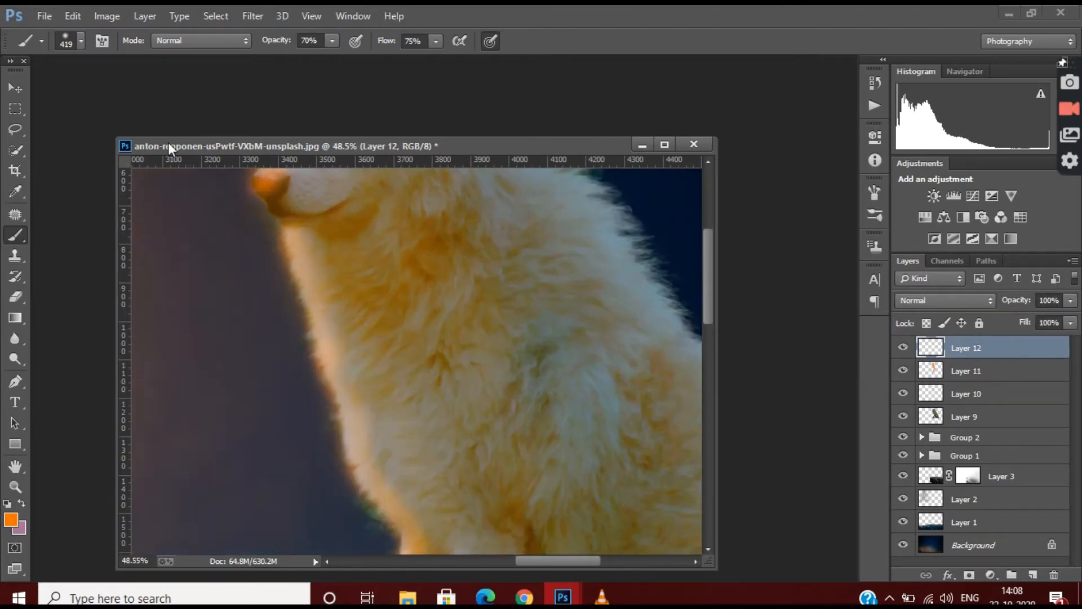
click(81, 41)
drag(136, 91, 119, 91)
mouse_move(290, 183)
mouse_down()
mouse_move(350, 358)
mouse_move(418, 436)
mouse_up()
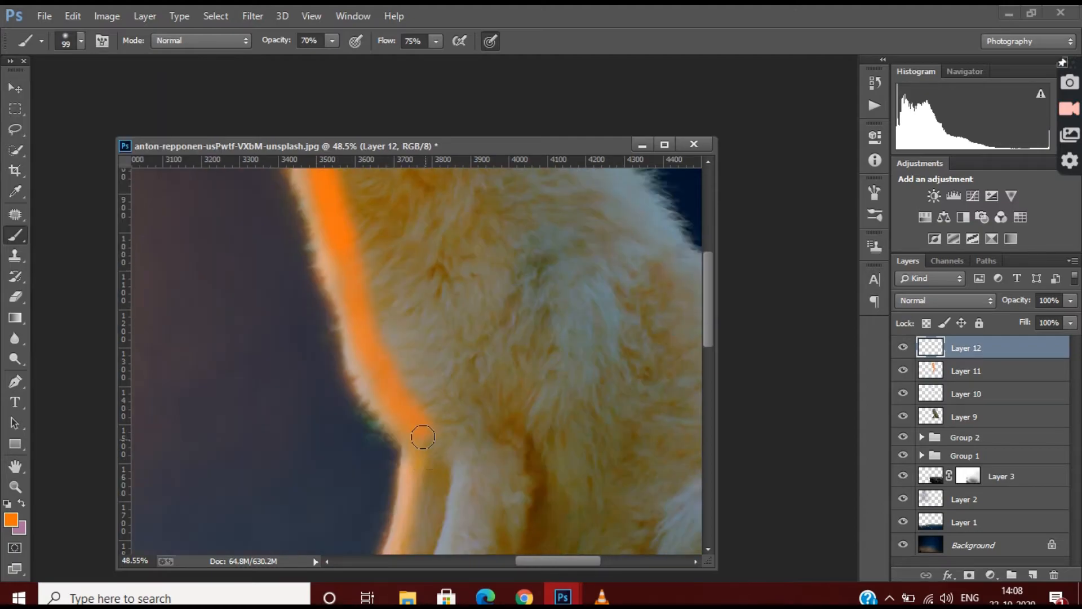
scroll(327, 205, up, 3)
Step: Set Layer 12's blend mode to Screen and its opacity to 30%
click(945, 300)
click(915, 171)
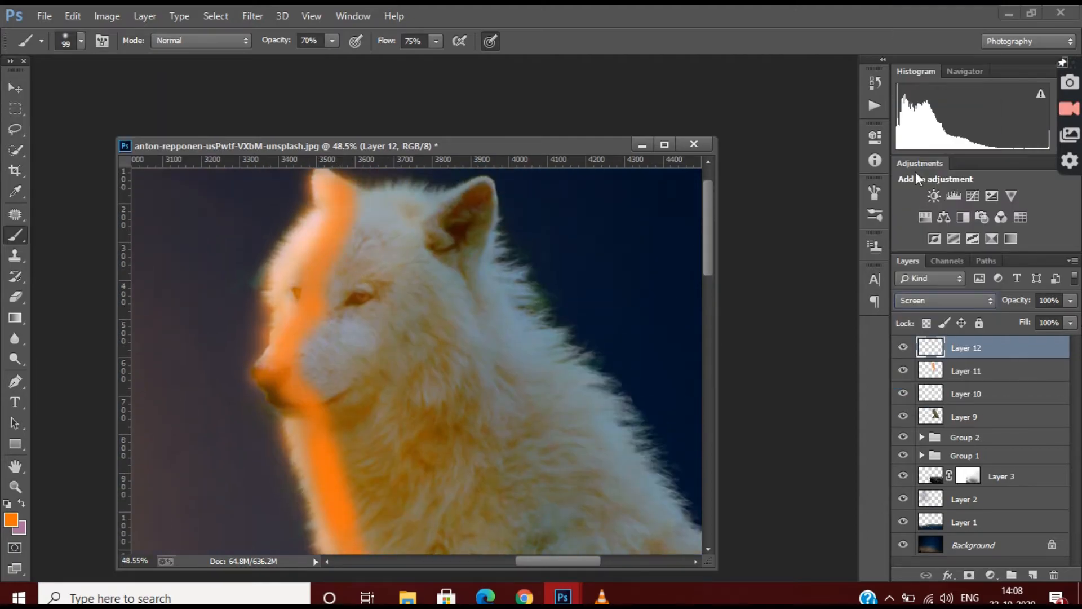
drag(1070, 300, 1014, 319)
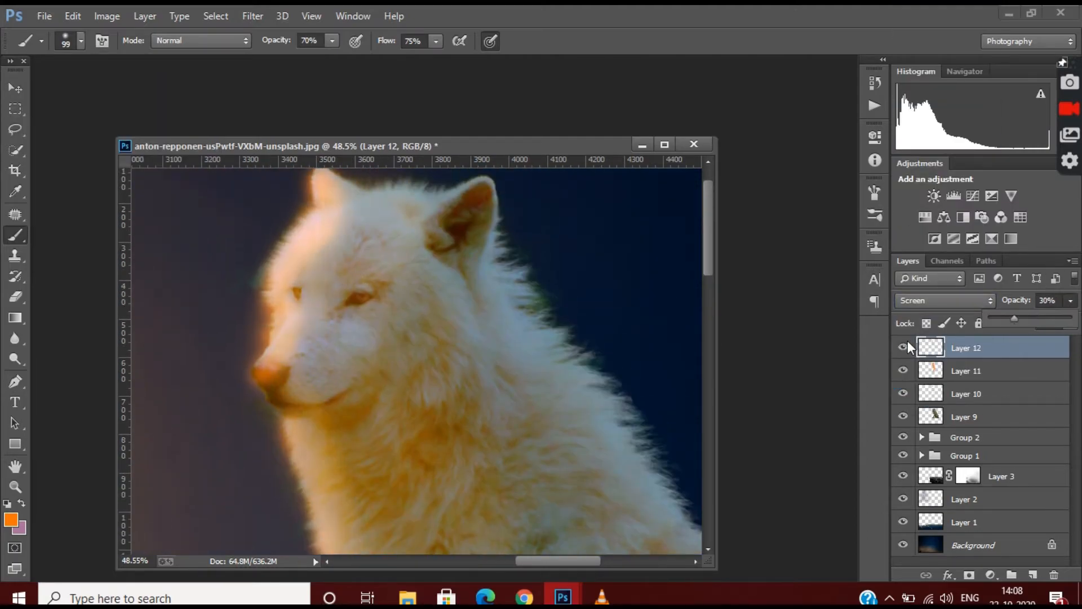
Step: Set the brush to 314 px at 22% opacity and make Layer 10 active
click(66, 37)
drag(56, 83, 90, 84)
click(335, 42)
scroll(401, 303, down, 8)
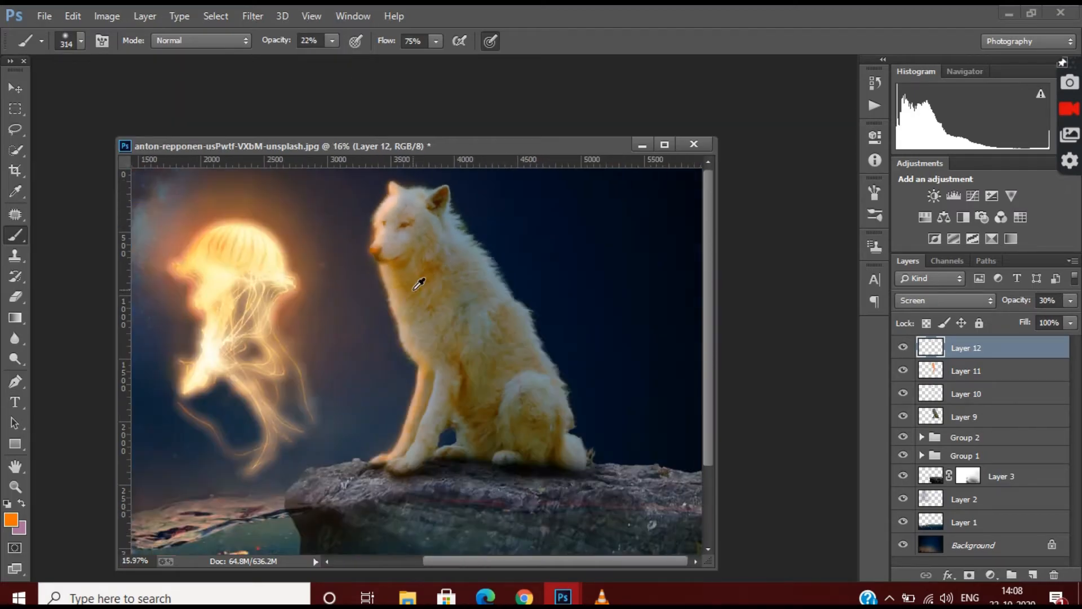
scroll(421, 281, up, 8)
scroll(423, 337, down, 7)
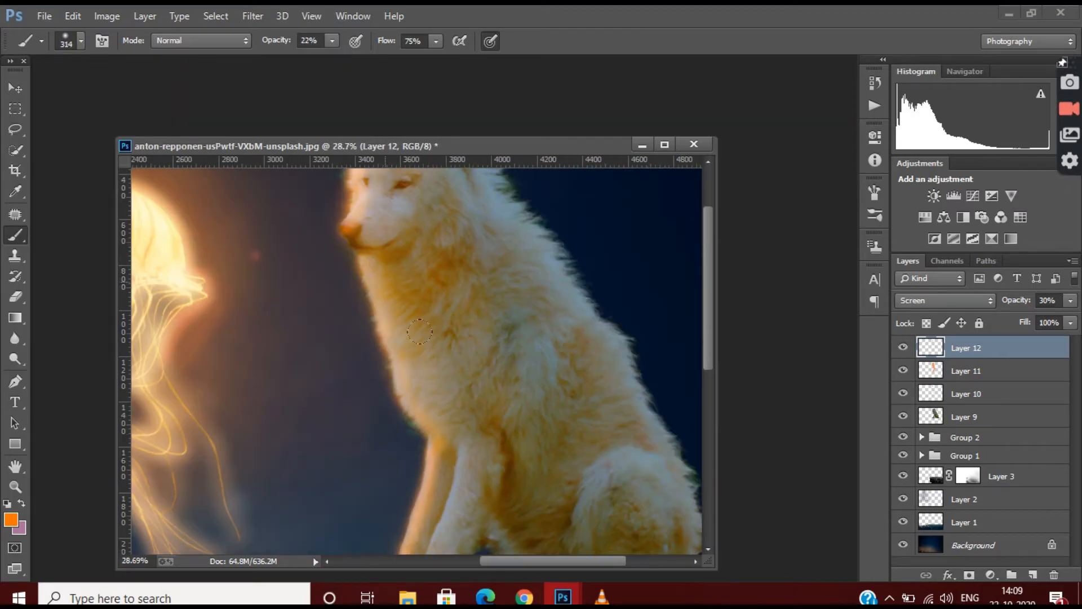
click(981, 393)
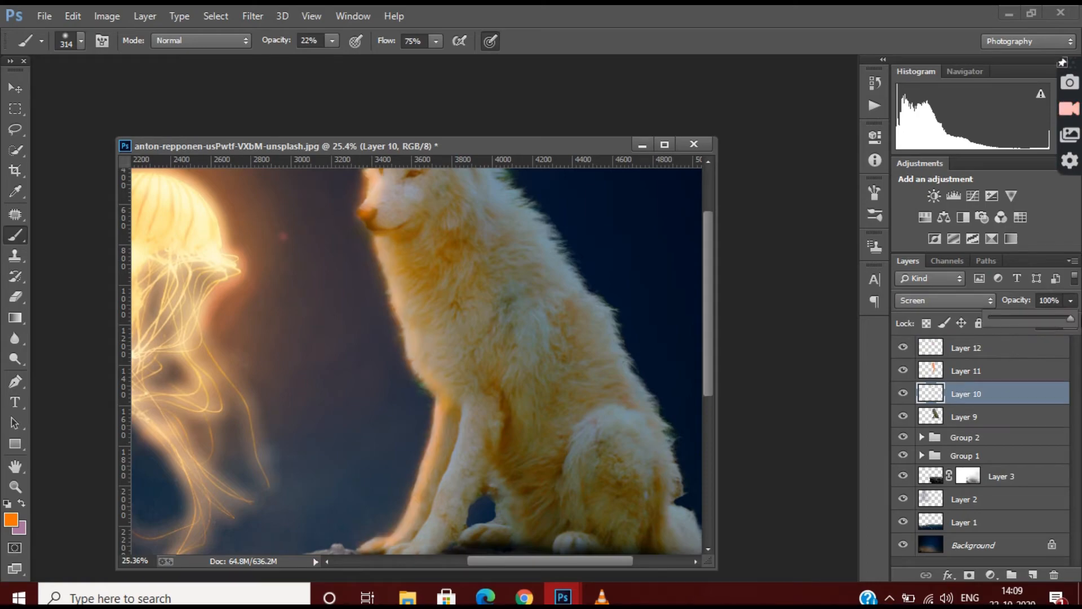
scroll(637, 415, down, 3)
scroll(635, 410, down, 6)
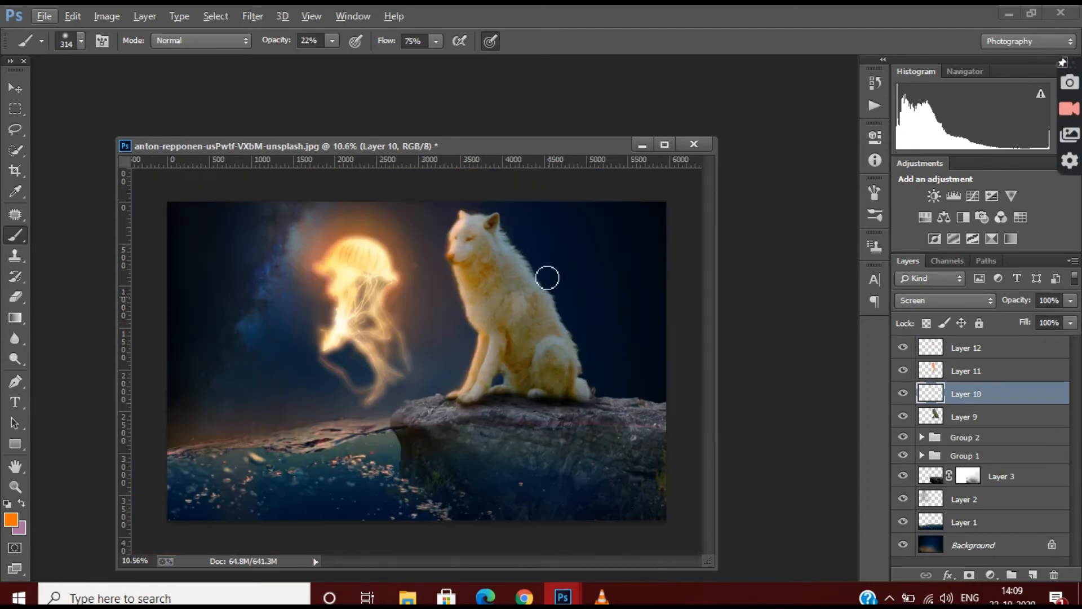
scroll(547, 278, up, 4)
Step: Reduce Layer 11's opacity, and set Layer 12's opacity to 48%
click(980, 371)
click(1071, 301)
mouse_move(1034, 320)
mouse_down()
mouse_move(994, 323)
mouse_move(1026, 331)
mouse_move(1002, 329)
mouse_move(1013, 321)
mouse_up()
scroll(522, 379, down, 4)
click(1013, 346)
click(1071, 300)
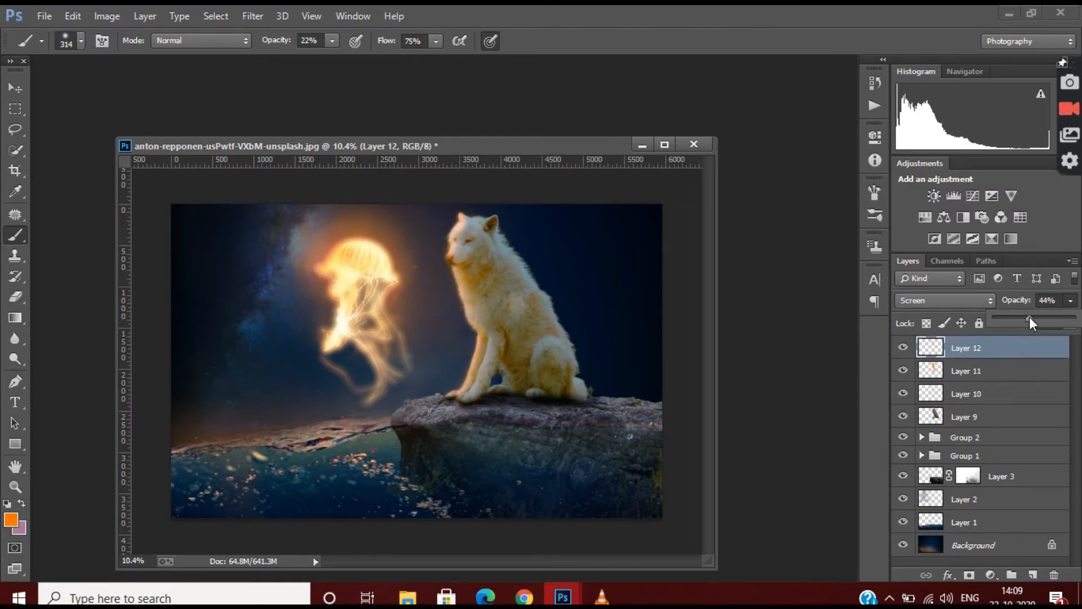
scroll(531, 295, up, 2)
scroll(546, 338, down, 1)
scroll(536, 374, up, 1)
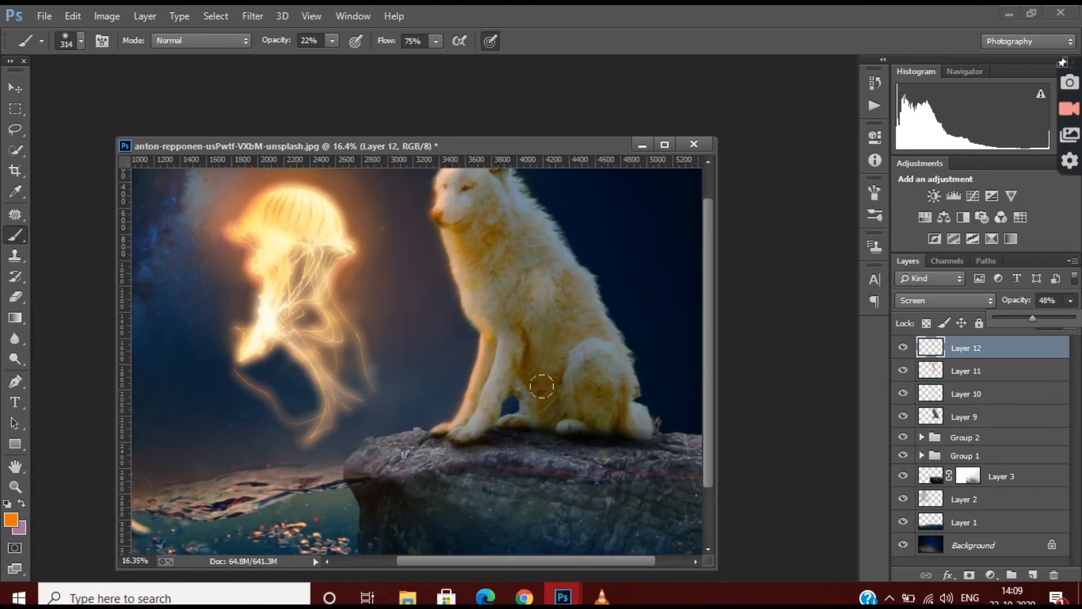
scroll(682, 455, down, 3)
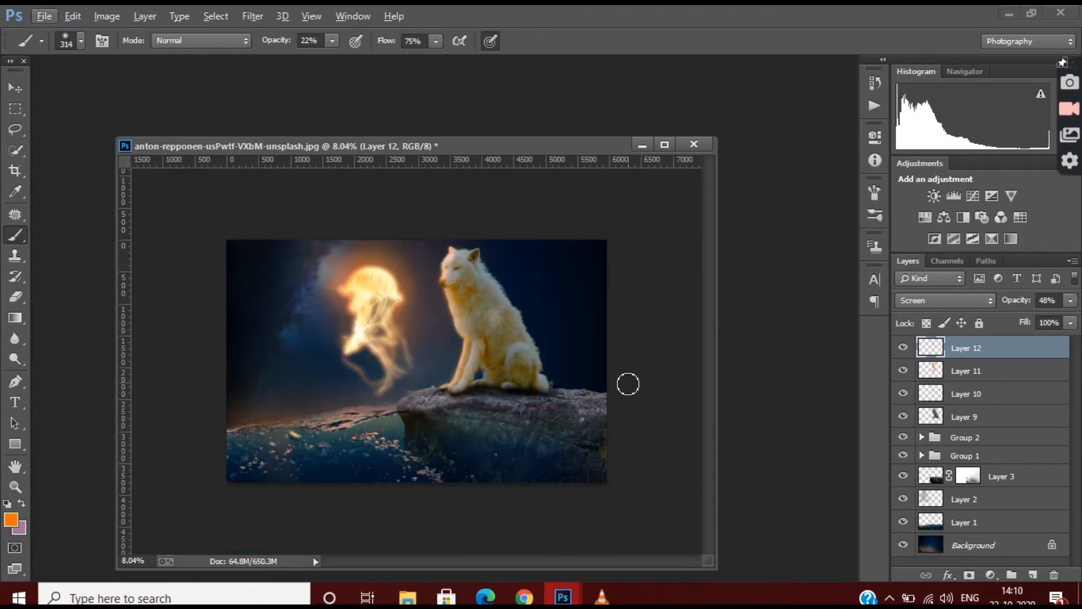
Step: Examine the orange rim light on the wolf's head, chest and legs, with Layer 10 active
scroll(490, 244, up, 4)
scroll(546, 273, down, 3)
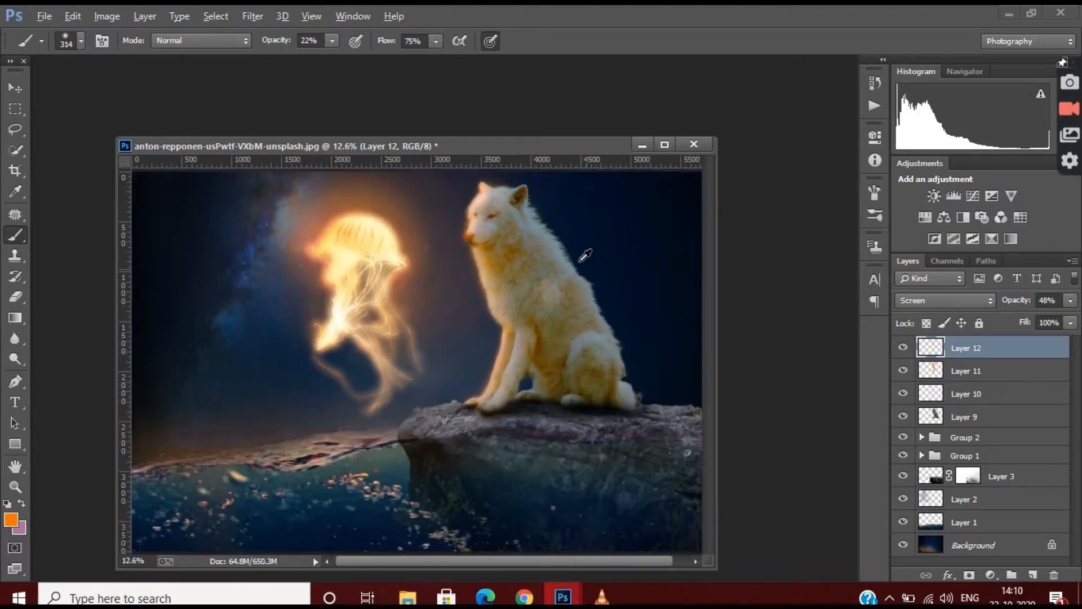
scroll(585, 256, down, 1)
scroll(519, 236, up, 4)
key(e)
click(964, 394)
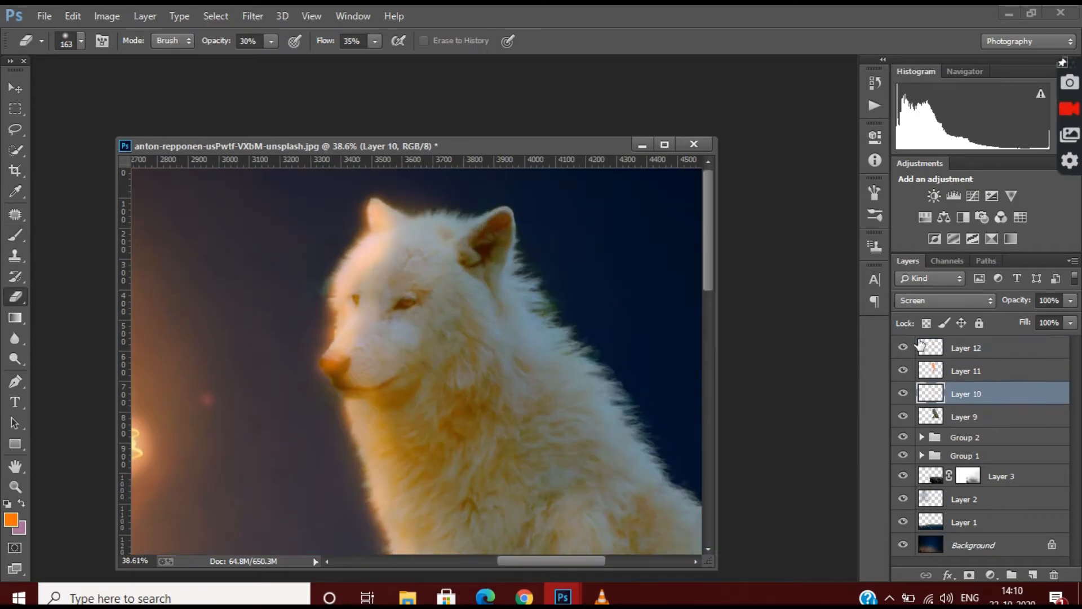
scroll(448, 199, down, 1)
click(18, 237)
scroll(485, 253, down, 3)
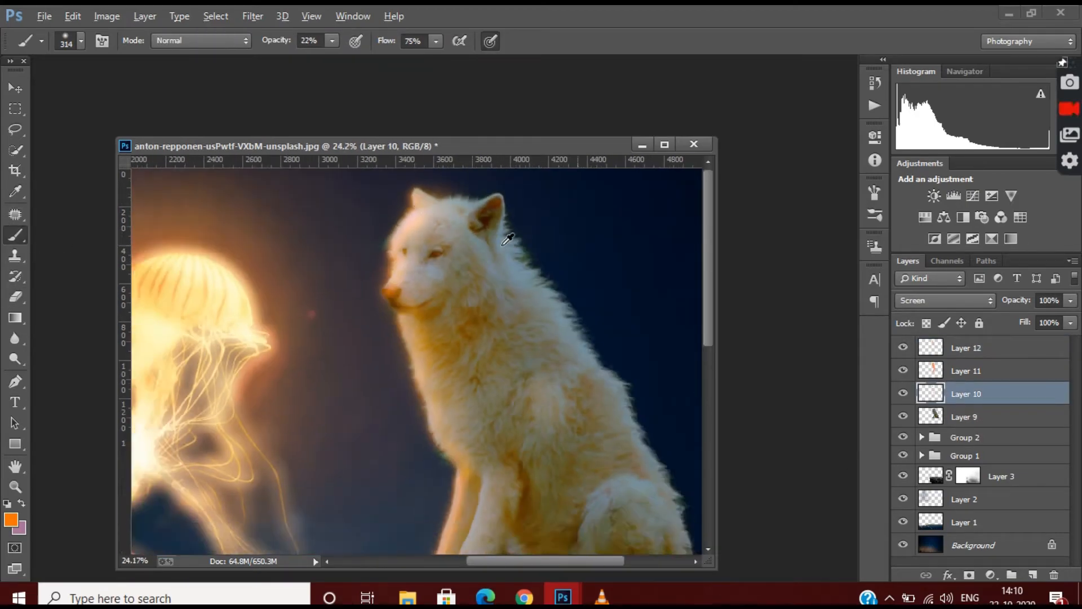
scroll(564, 307, up, 3)
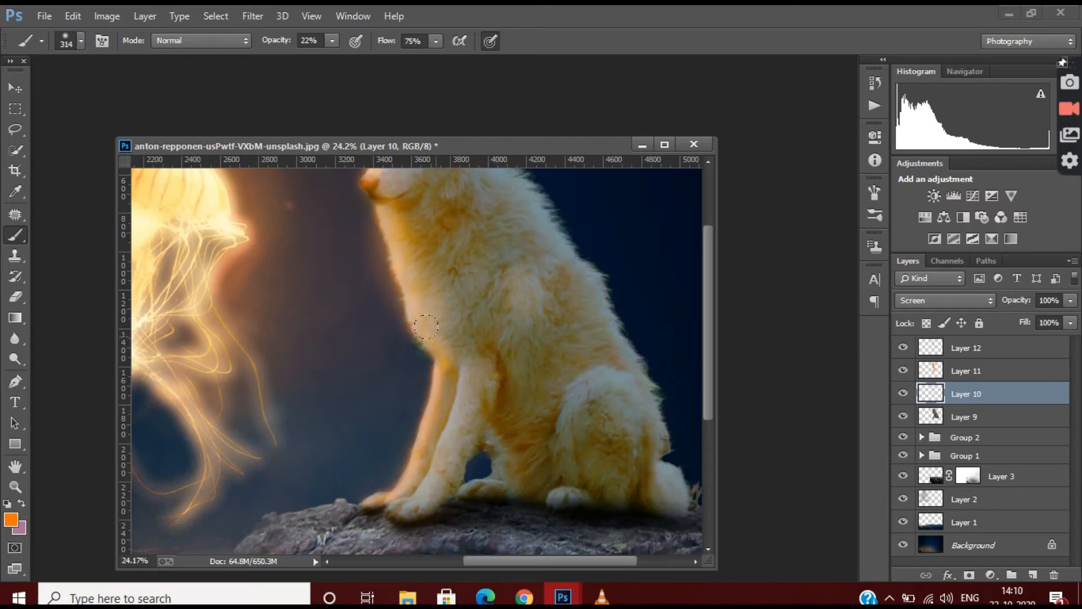
scroll(507, 310, down, 3)
scroll(451, 310, up, 2)
click(18, 297)
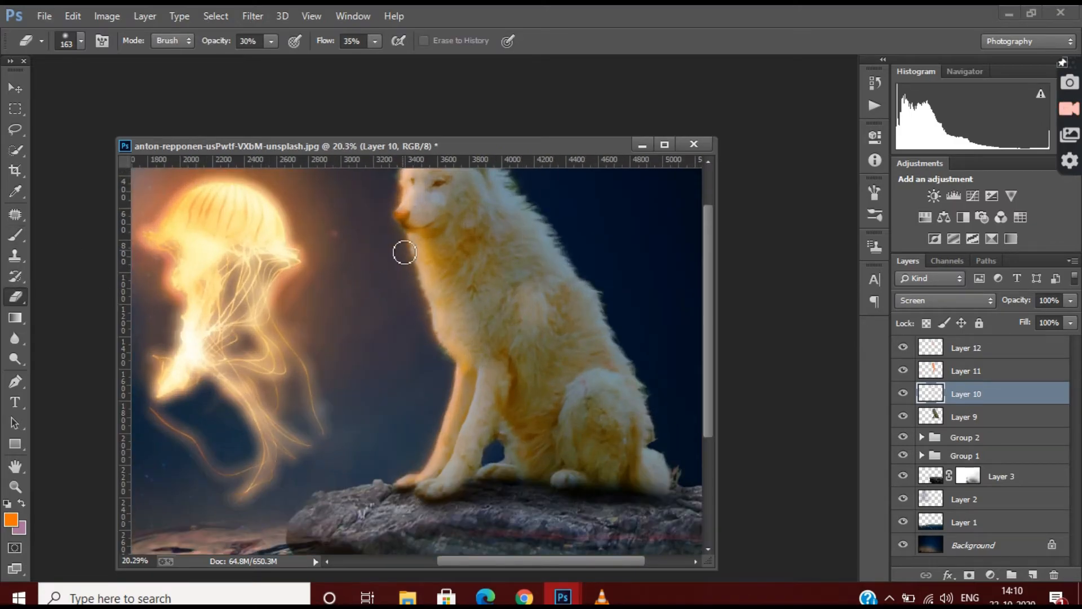
scroll(402, 277, up, 2)
scroll(429, 395, down, 2)
scroll(439, 415, up, 2)
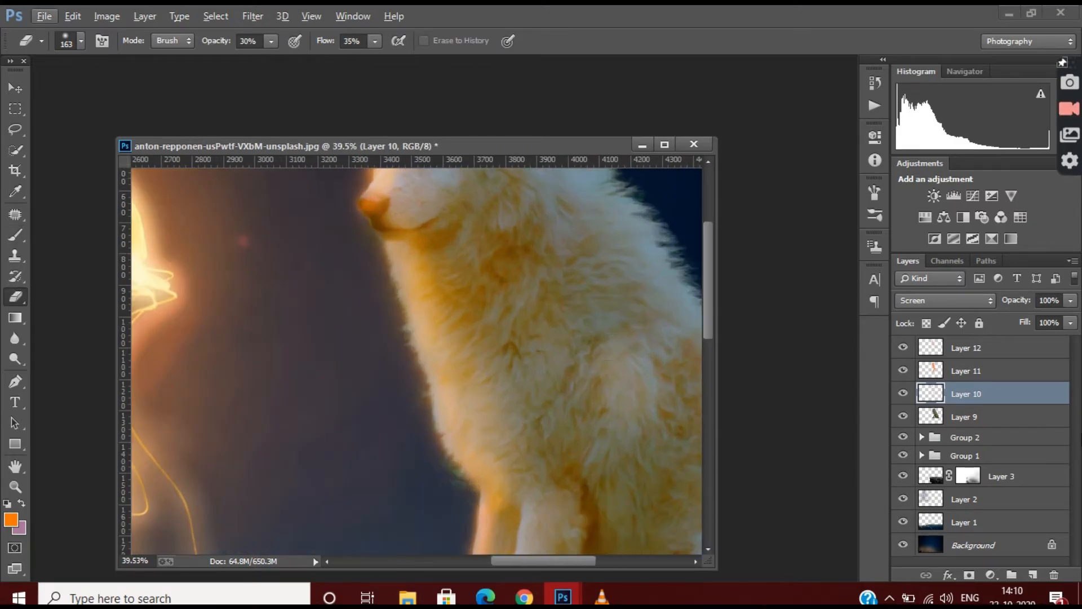
Step: Set the brush to 68 px and paint orange along the wolf's chest edge on Layer 10, undoing the last stroke
click(16, 235)
scroll(262, 204, up, 2)
click(81, 41)
drag(373, 230, 376, 266)
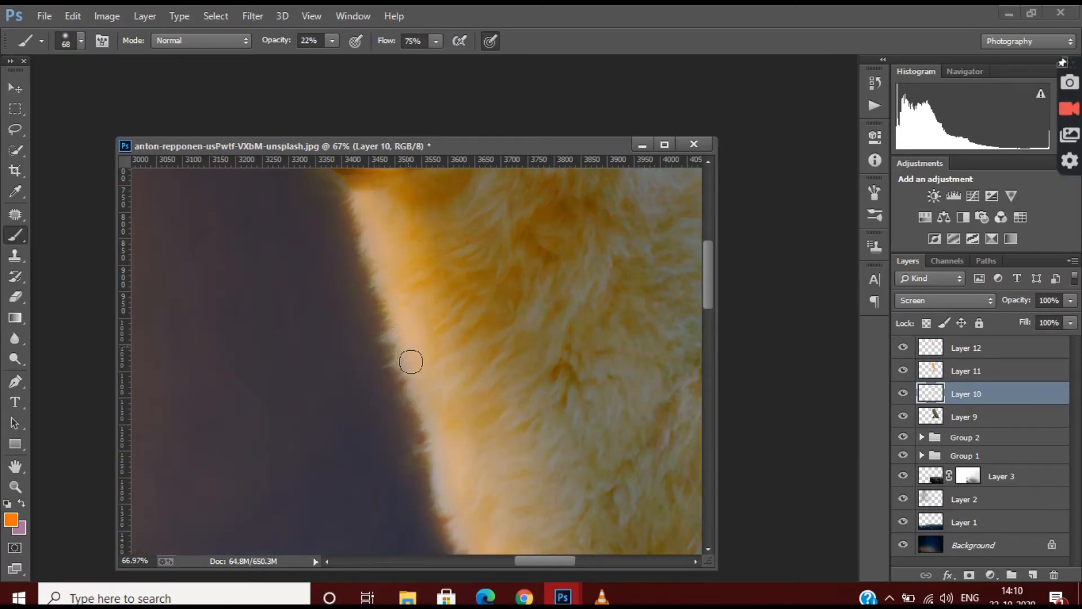
scroll(414, 317, down, 1)
scroll(424, 403, down, 2)
mouse_move(417, 343)
mouse_down()
mouse_move(422, 402)
mouse_move(508, 477)
mouse_up()
key(ctrl+z)
scroll(519, 449, down, 5)
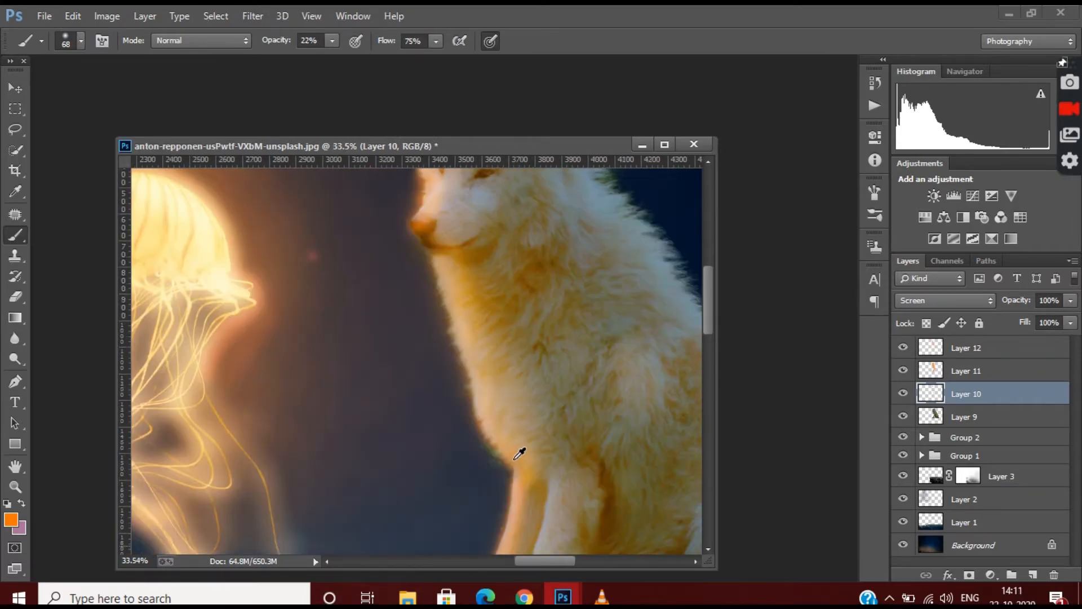
Step: Set Layer 11's opacity to 17% and enlarge the brush to 367 px
scroll(607, 335, up, 2)
click(966, 371)
click(1070, 300)
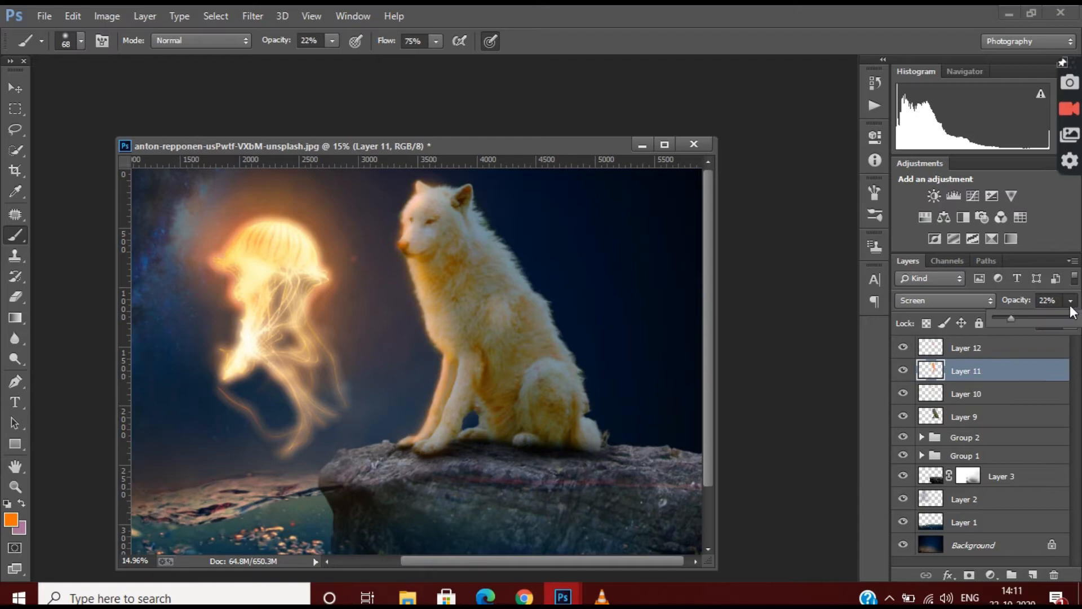
mouse_move(1071, 317)
mouse_down()
mouse_move(993, 319)
mouse_move(1010, 319)
mouse_up()
scroll(158, 217, up, 1)
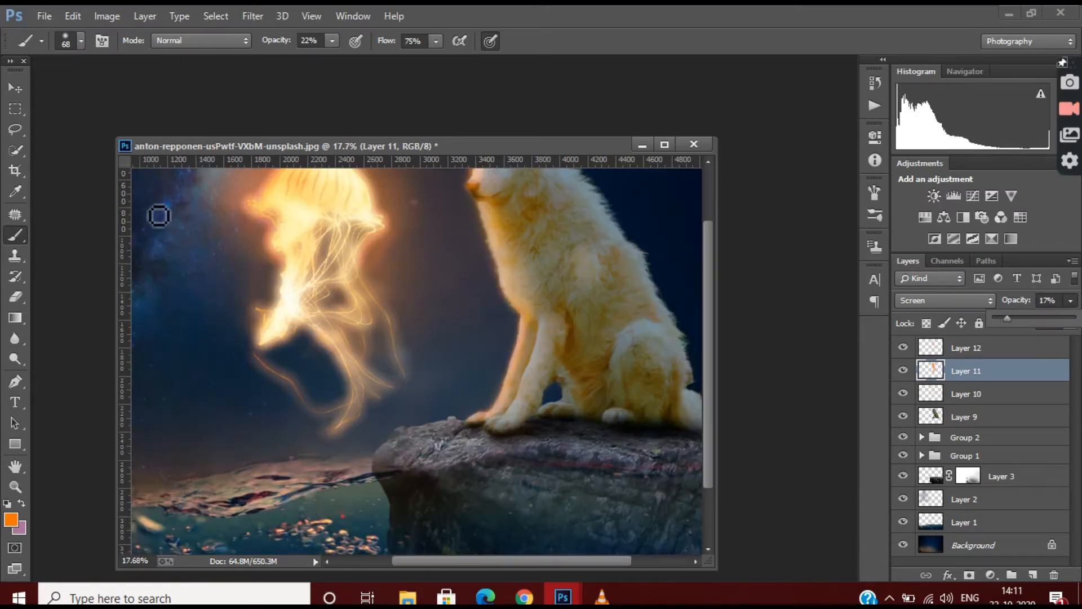
click(81, 42)
click(516, 261)
scroll(516, 261, down, 3)
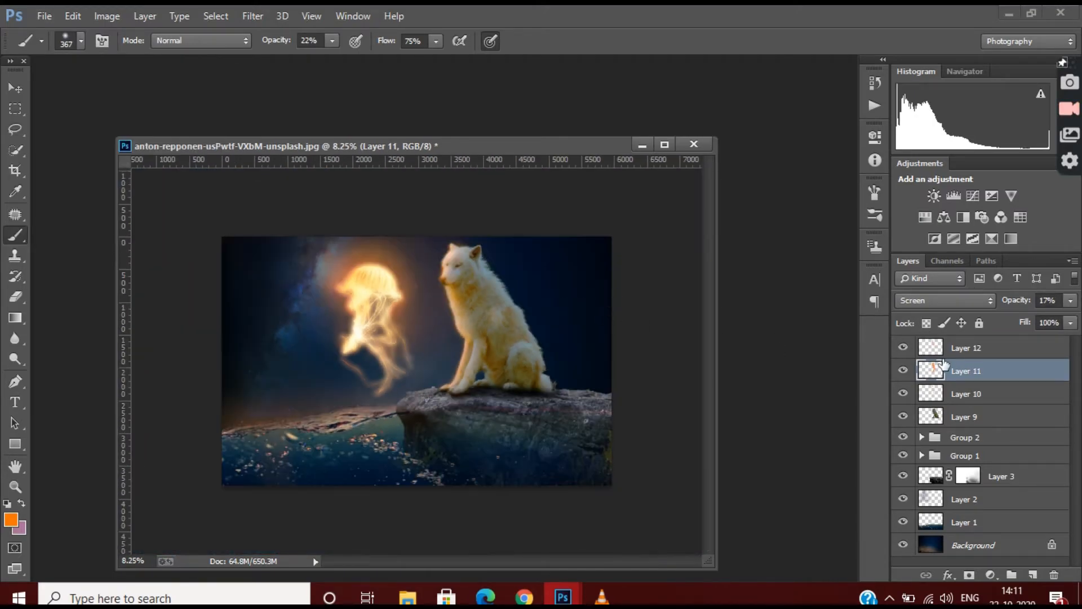
Step: Try merging Layers 10, 11 and 12 into a single layer
click(959, 348)
ctrl+click(961, 372)
ctrl+click(958, 393)
right_click(958, 395)
click(740, 460)
click(49, 16)
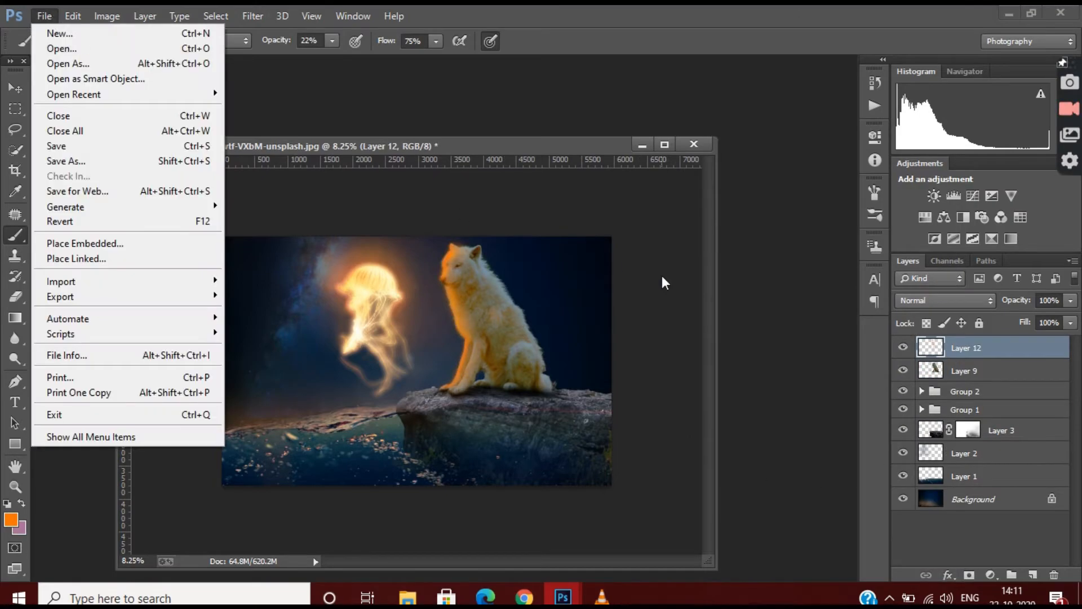
click(663, 278)
key(ctrl+z)
Step: Group the glow layers, Layer 11 and Layer 12, together
click(953, 350)
ctrl+click(956, 368)
ctrl+click(958, 393)
key(ctrl+g)
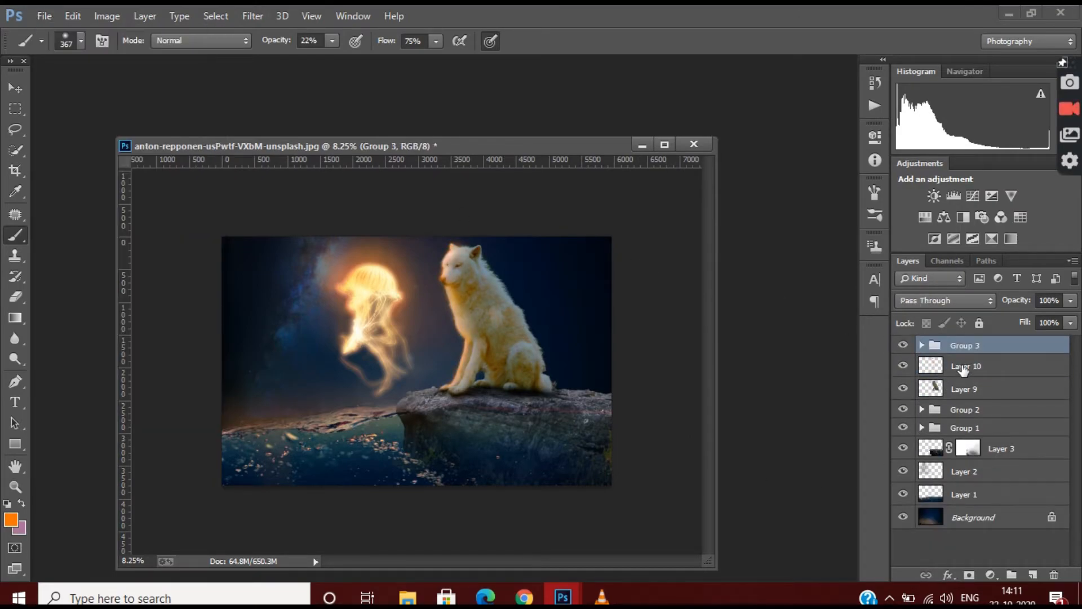
Step: Open the meteor image meteor_PNG34.png
click(44, 16)
click(62, 43)
scroll(529, 248, down, 10)
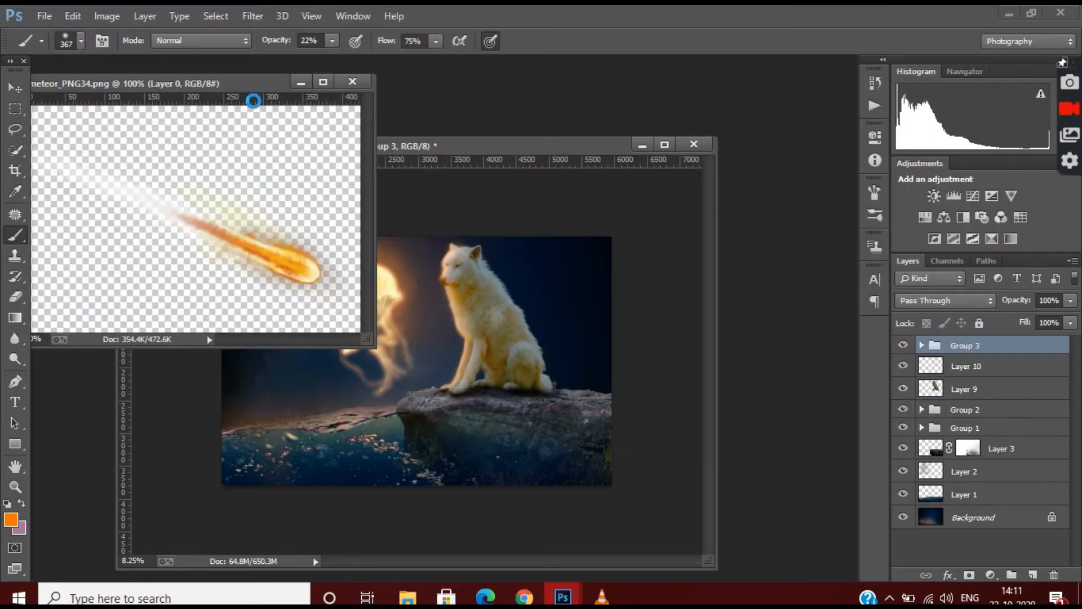
click(253, 15)
click(195, 257)
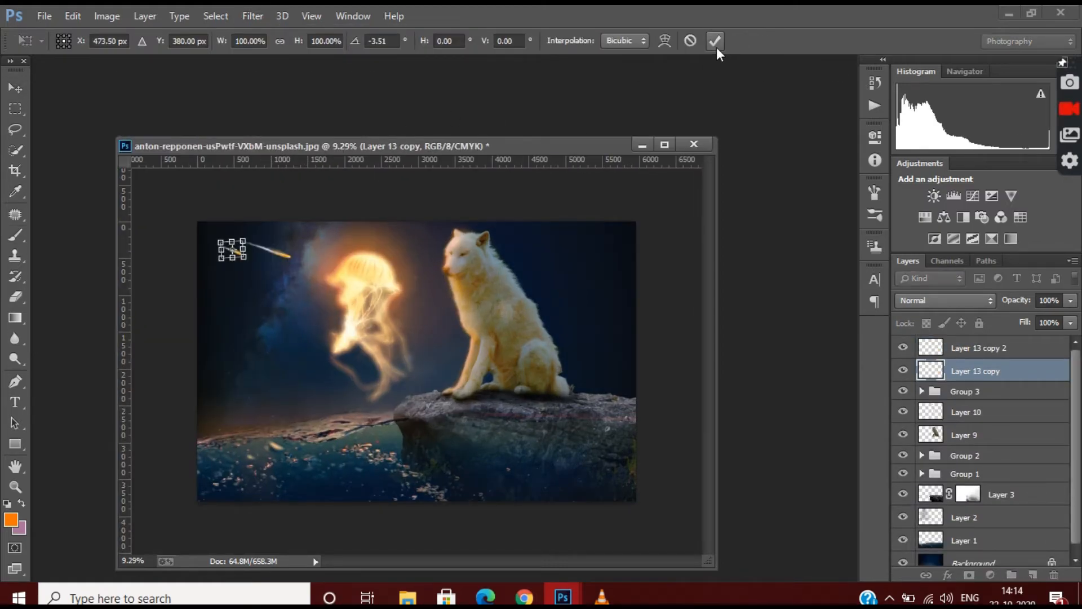
Step: Apply the -3.51° rotation to the smaller meteor and merge Layer 13 copy with Layer 13 copy 2
click(715, 40)
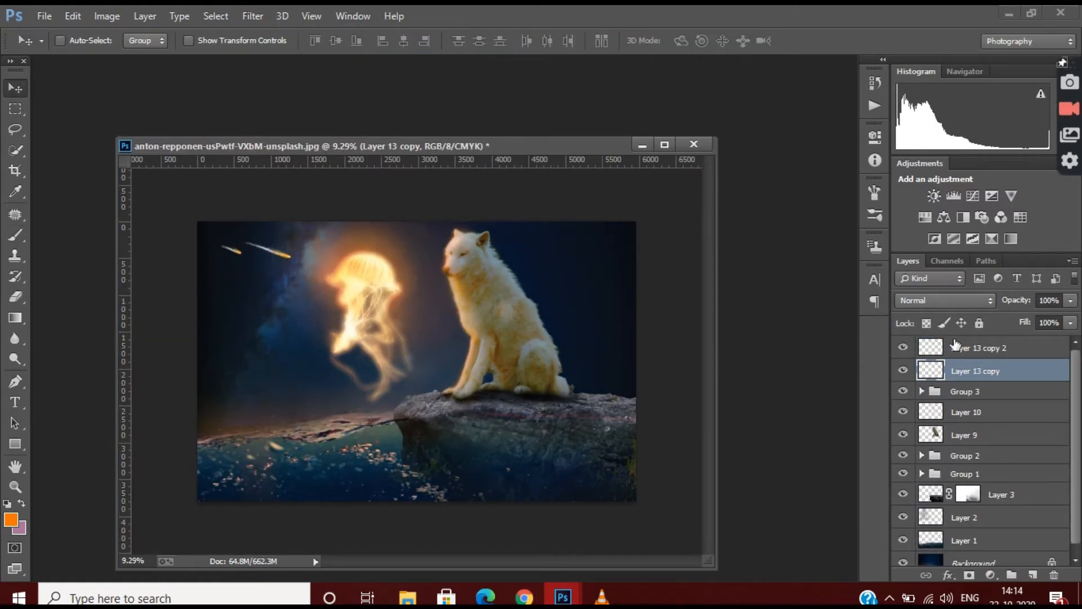
shift+click(978, 348)
key(ctrl+e)
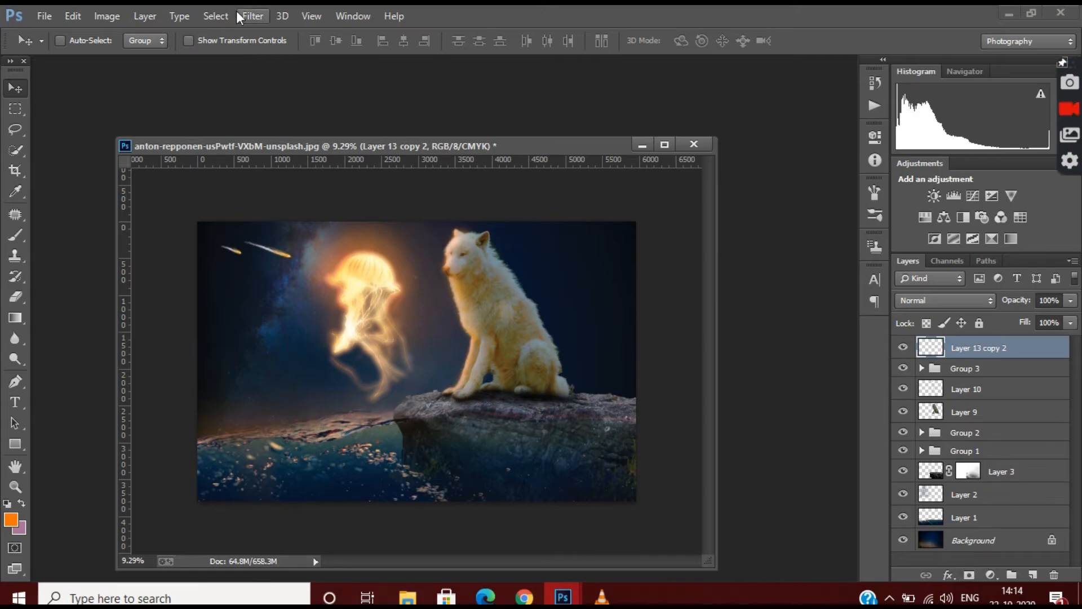
Step: Duplicate the merged meteor layer and apply a Gaussian Blur with a 22.3-pixel radius to the duplicate
key(ctrl+j)
click(248, 16)
mouse_move(270, 208)
click(507, 314)
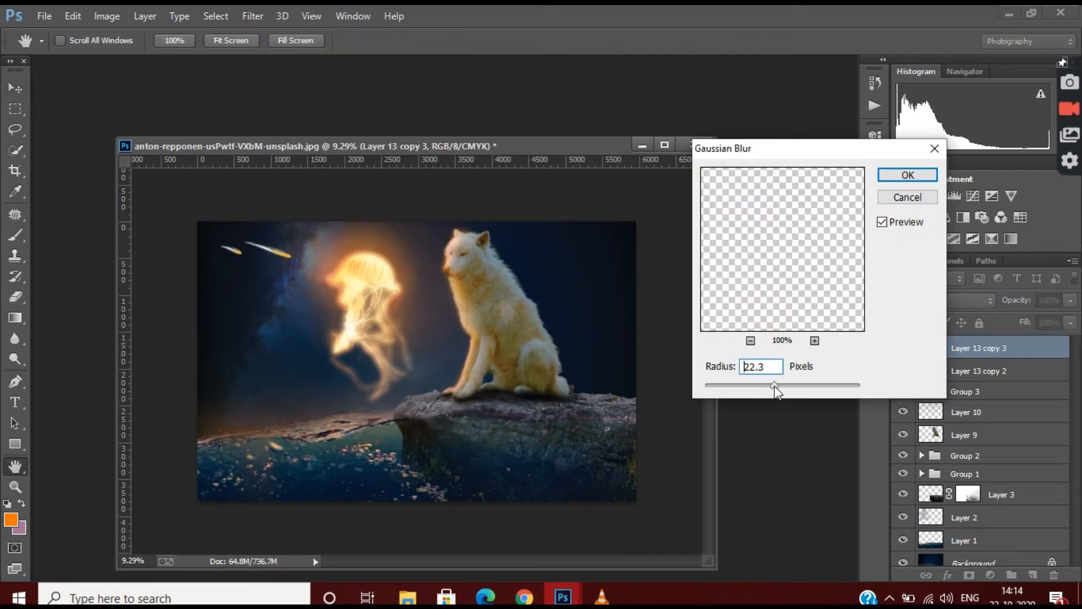
click(908, 175)
Step: Set the blurred meteor layer's blend mode to Screen and duplicate it
key(ctrl+j)
click(945, 300)
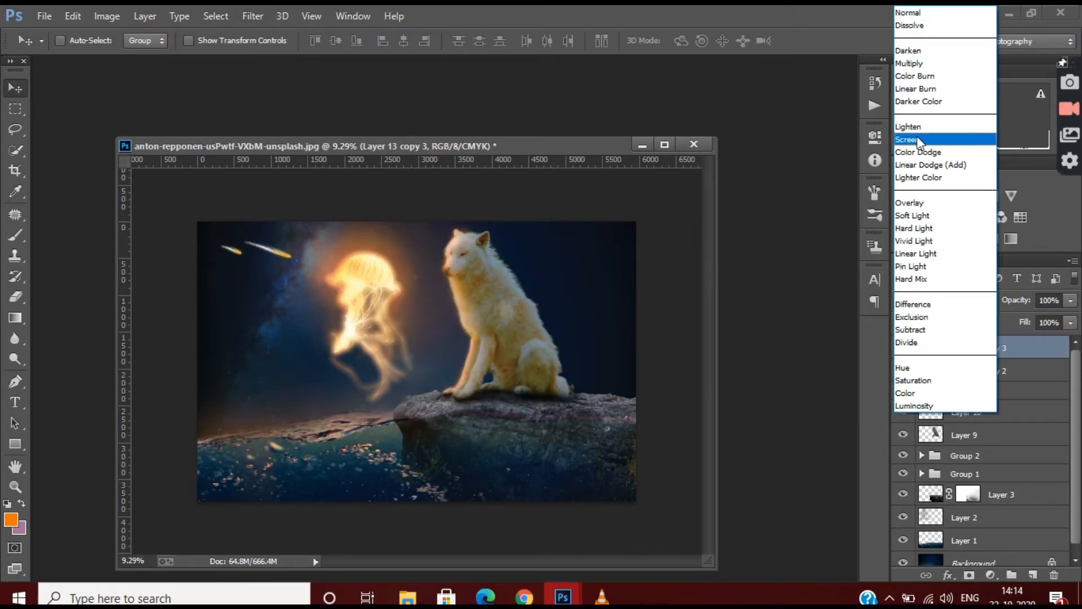
click(918, 136)
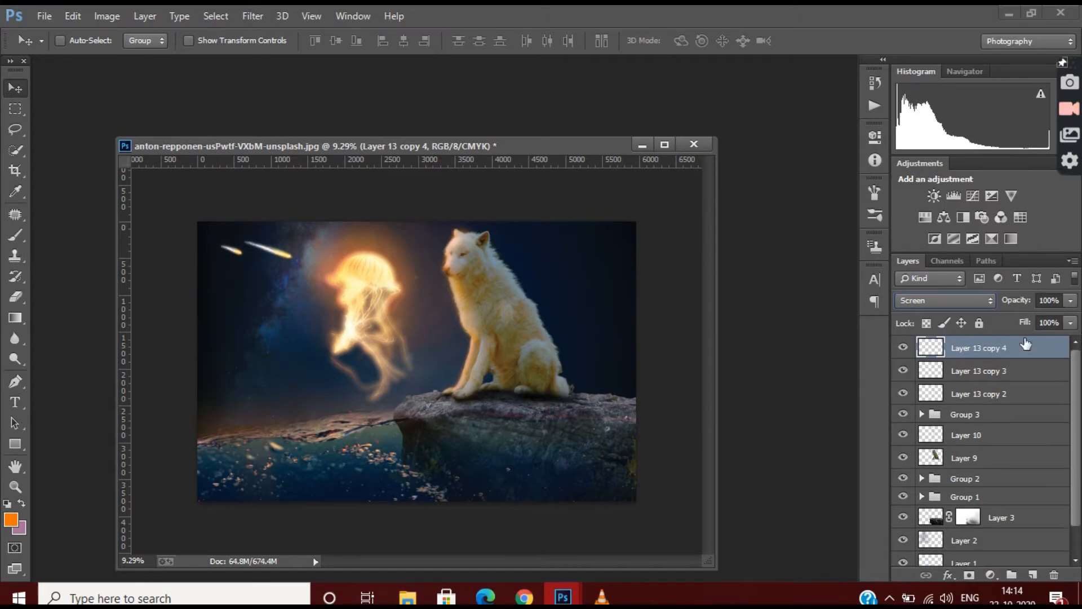
Step: Merge the three meteor layers, Layer 13 copy 2 through copy 4, into one
shift+click(978, 394)
right_click(978, 393)
click(749, 451)
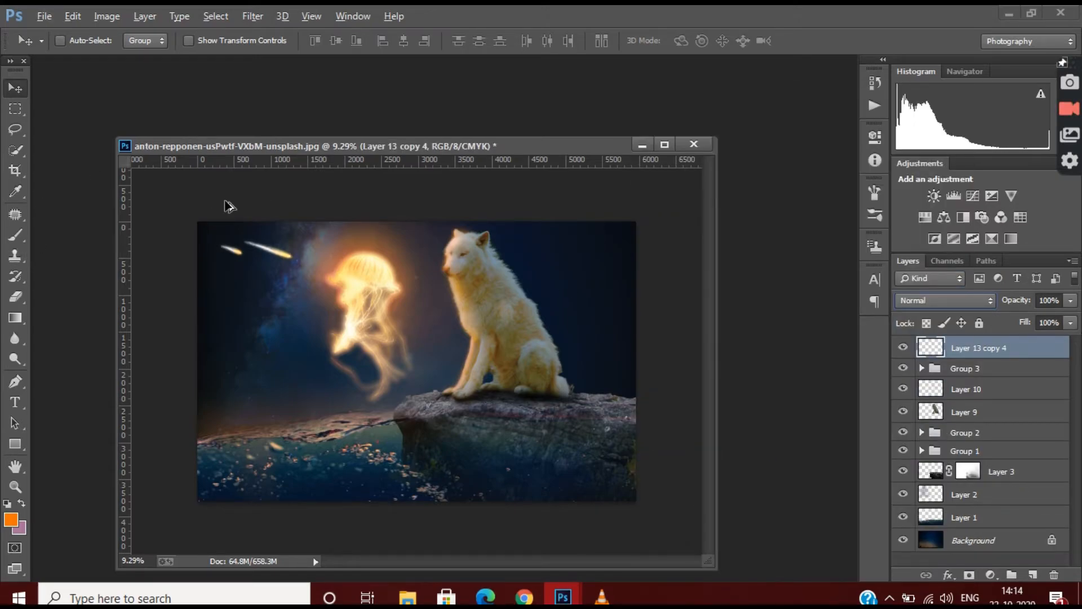
Step: Soften the meteors' tails with the Eraser at 349 px and 30% opacity
key(e)
scroll(155, 206, up, 3)
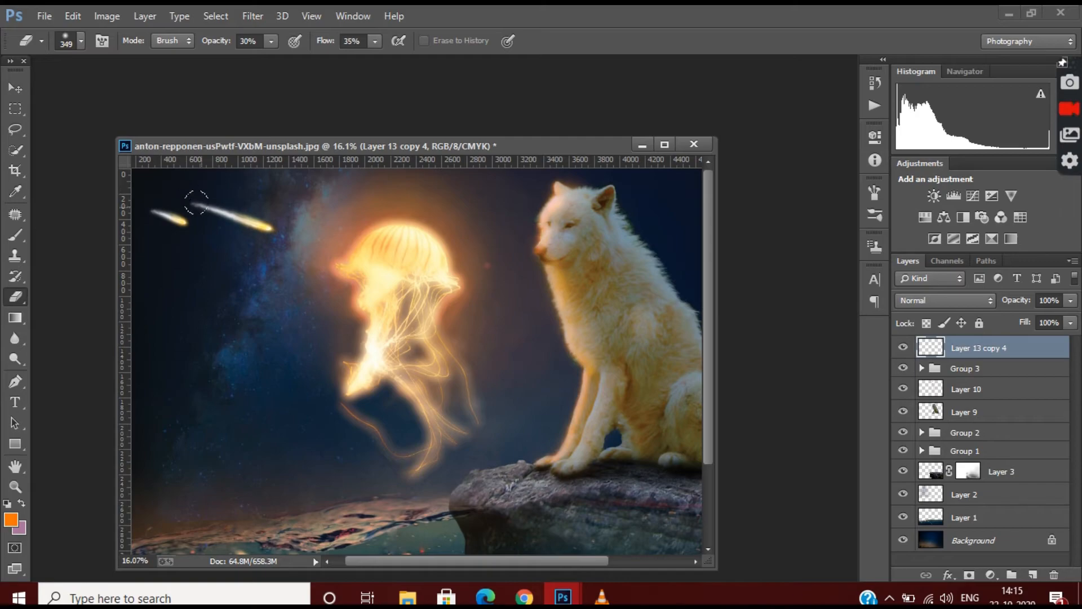
scroll(327, 248, down, 2)
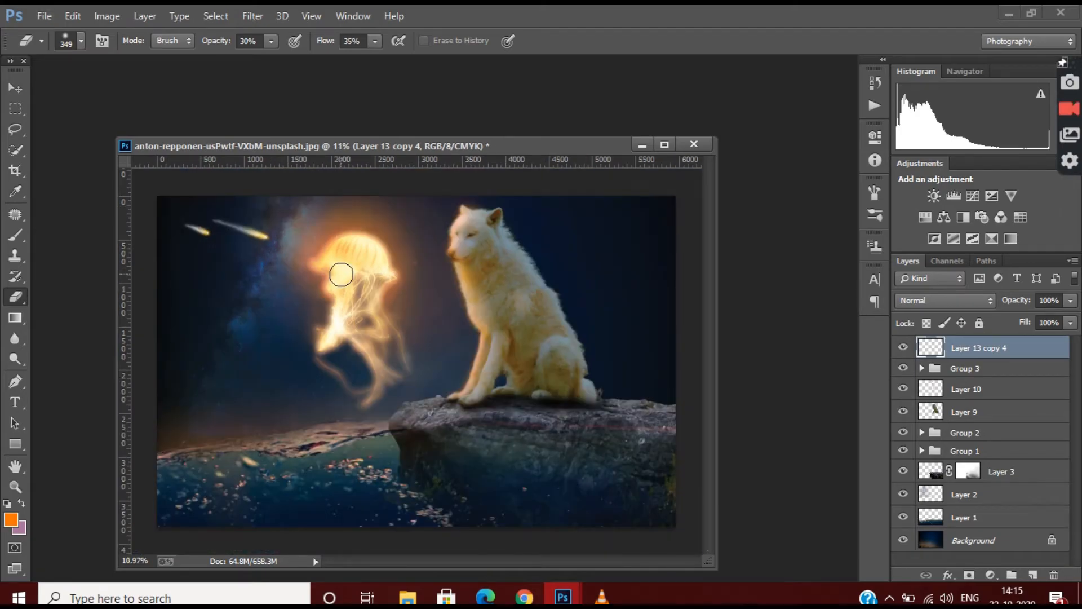
scroll(294, 235, up, 1)
scroll(531, 333, down, 2)
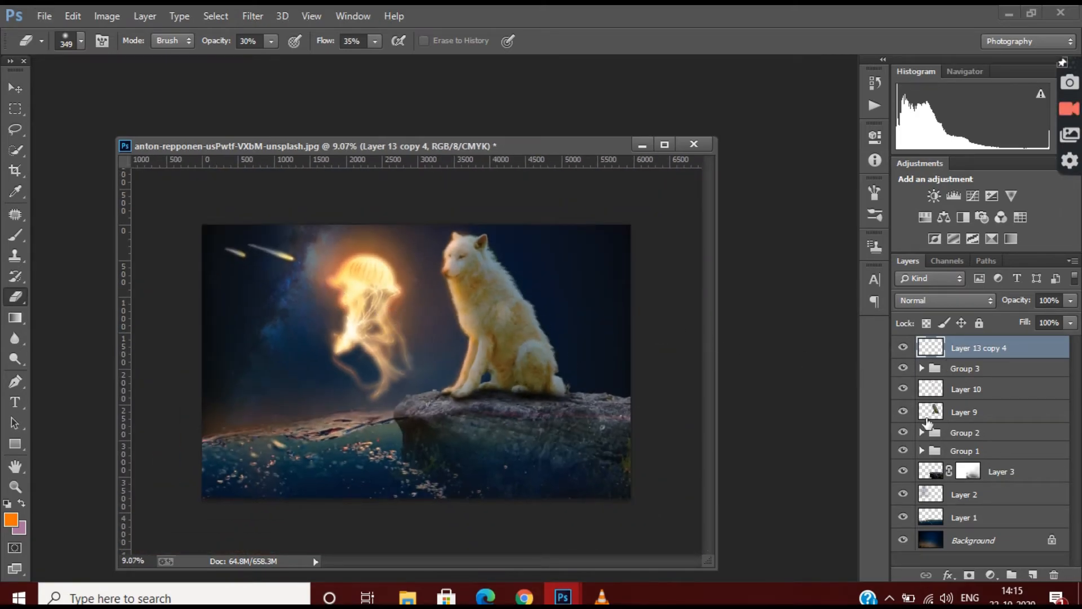
Step: Whiten the meteors with an adjustment layer merged into the meteor layer
click(990, 574)
click(996, 372)
drag(767, 299, 789, 303)
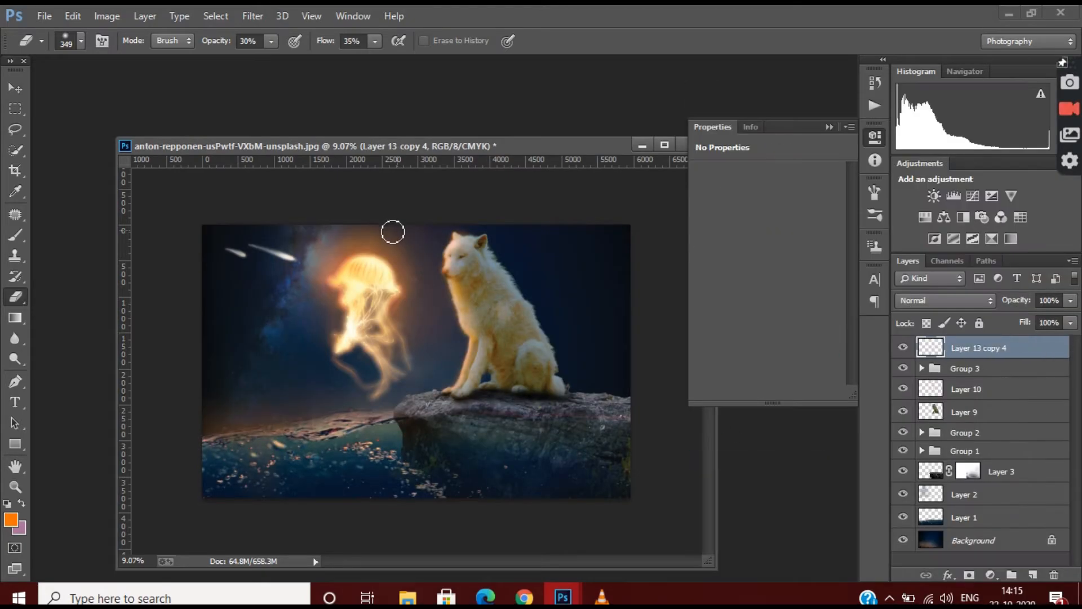
scroll(406, 243, up, 4)
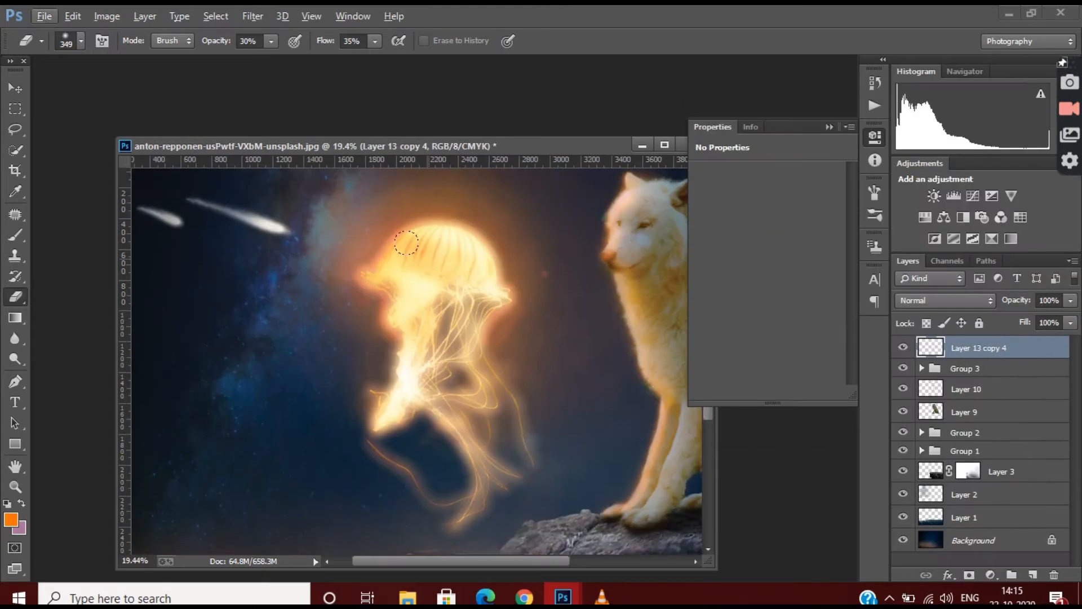
scroll(404, 265, down, 5)
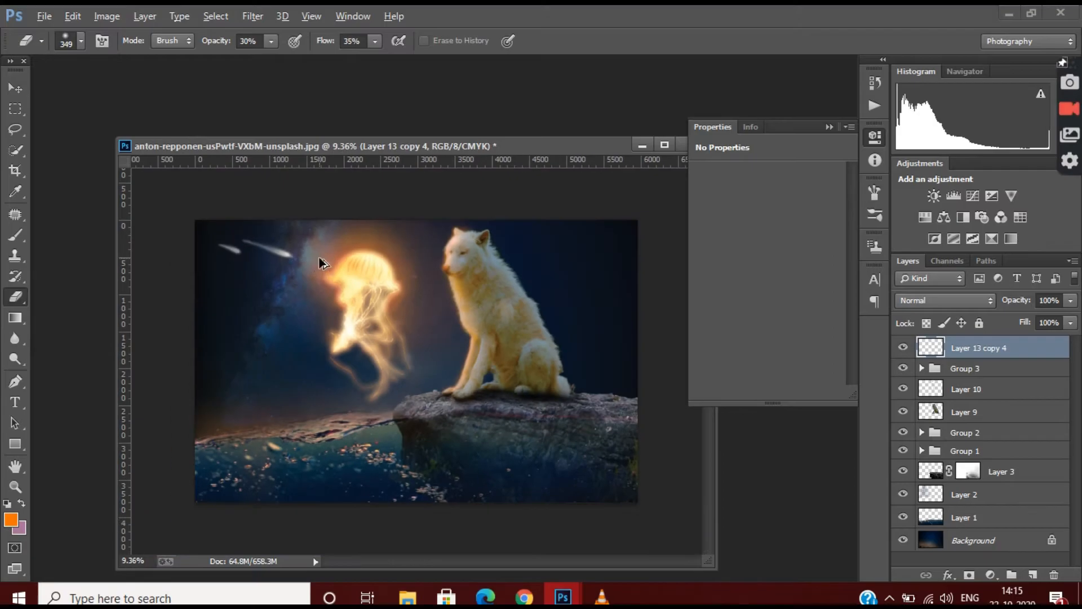
Step: Open the mitchell-hartley PNG cutout of the standing woman, copy her into the wolf composite and close the source file
click(145, 16)
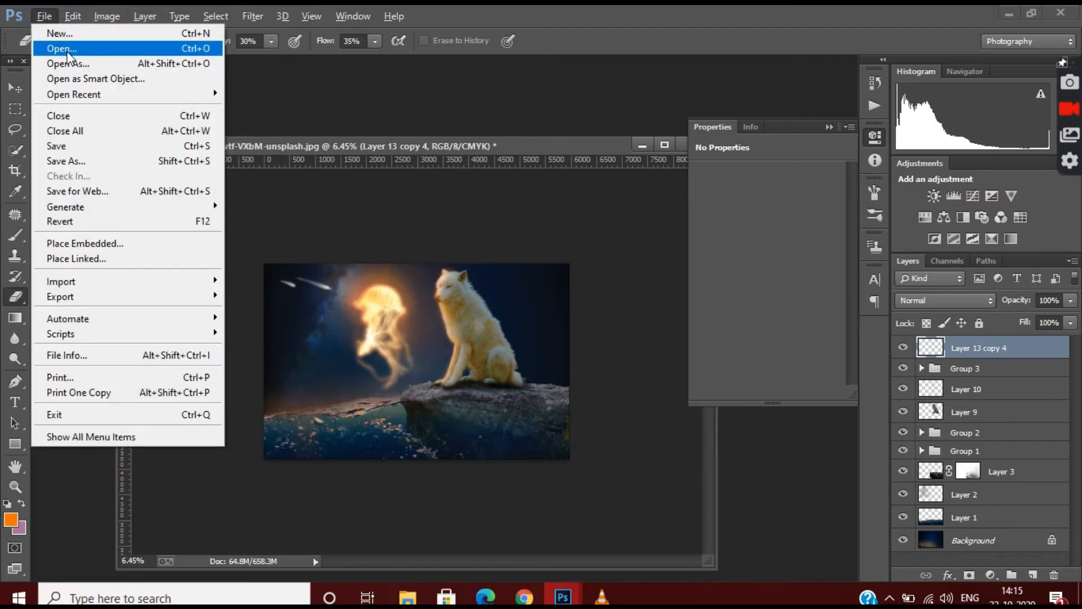
click(44, 44)
double_click(250, 265)
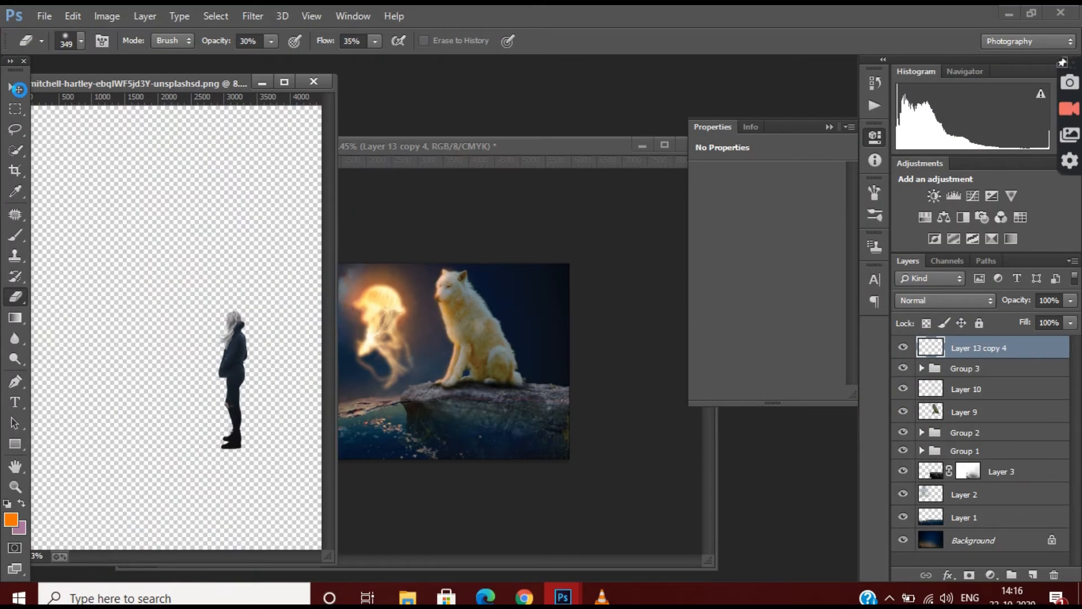
key(v)
drag(261, 344, 485, 327)
click(314, 81)
scroll(451, 338, up, 3)
Step: Scale the woman to about 84% width and 66% height and stand her on the rock in front of the wolf
key(ctrl+t)
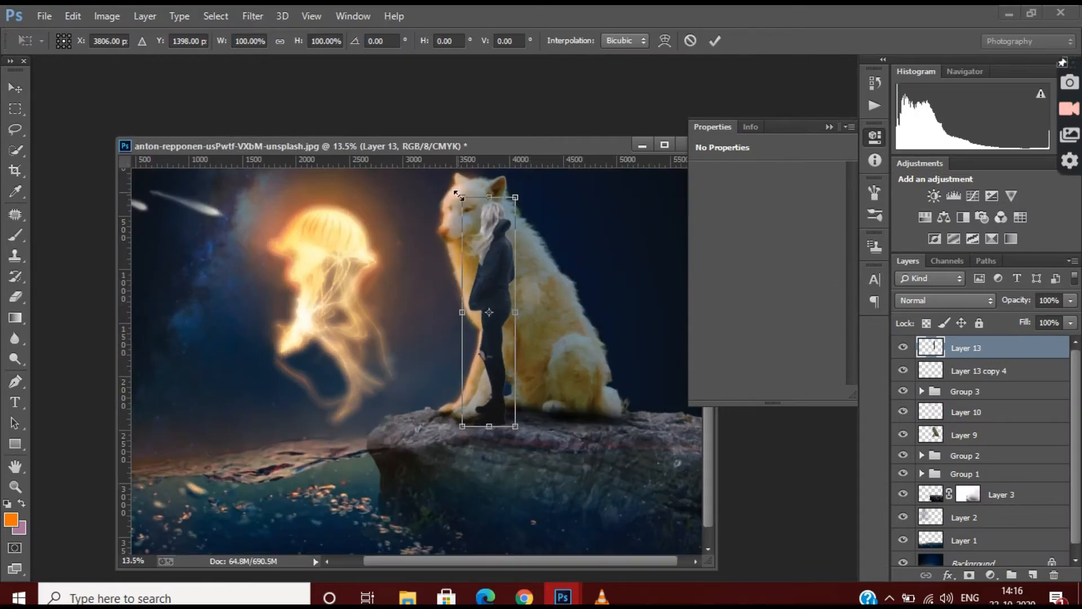
drag(459, 174, 463, 214)
scroll(431, 258, up, 2)
drag(430, 258, 436, 272)
mouse_move(479, 380)
mouse_down()
mouse_move(487, 372)
mouse_move(491, 386)
mouse_up()
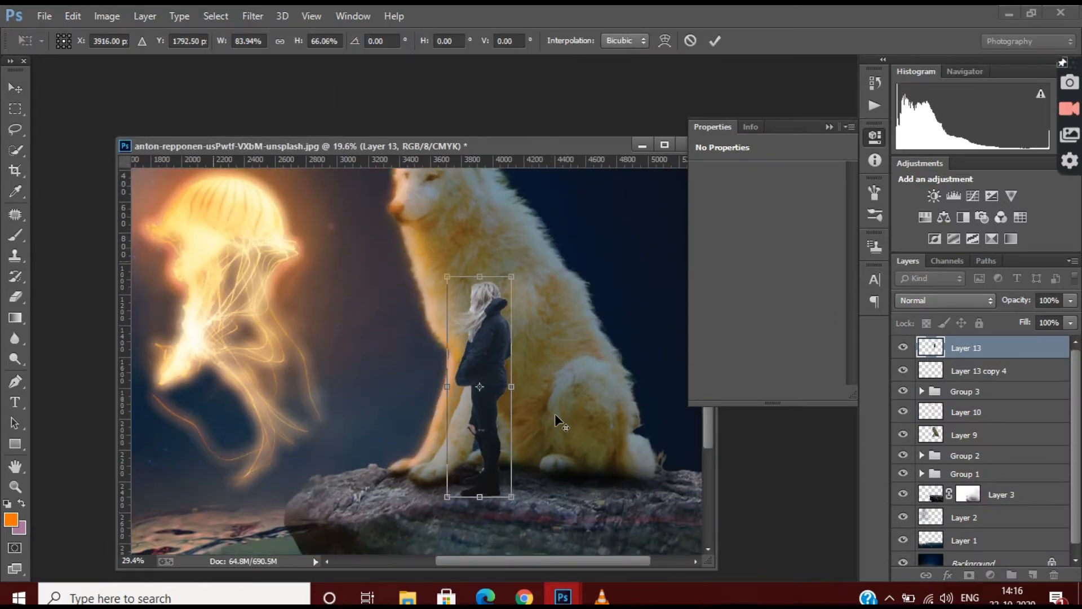
scroll(554, 413, up, 1)
mouse_move(473, 464)
mouse_down()
mouse_move(491, 467)
mouse_move(445, 459)
mouse_move(485, 462)
mouse_up()
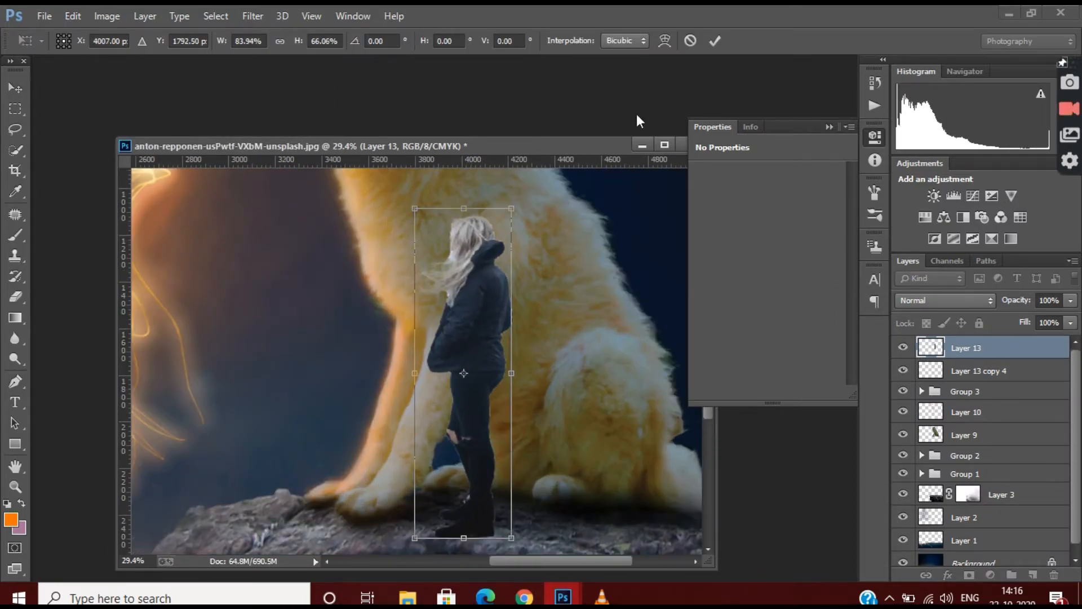
click(715, 40)
Step: Add a layer and paint a black contact shadow beneath the woman's boots with a 17 px brush at 88% opacity
scroll(573, 249, down, 2)
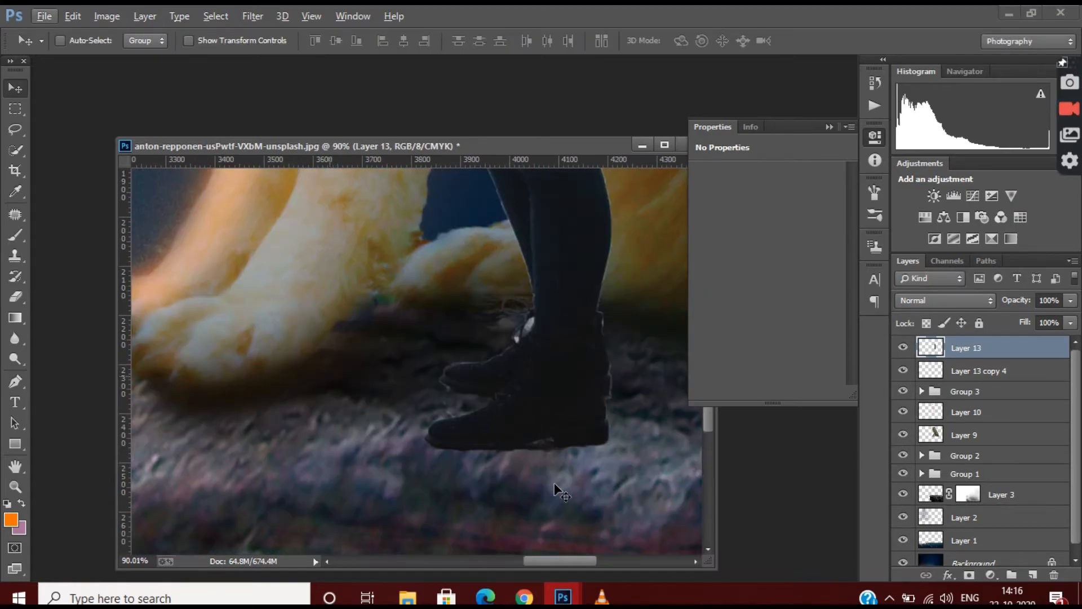
click(1033, 574)
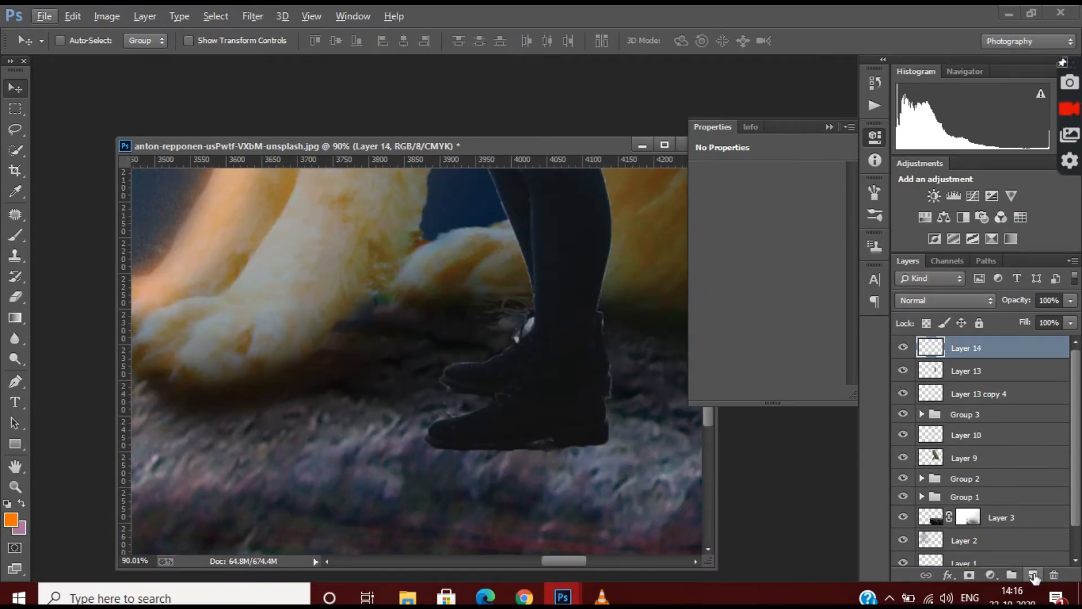
key(b)
scroll(428, 413, up, 3)
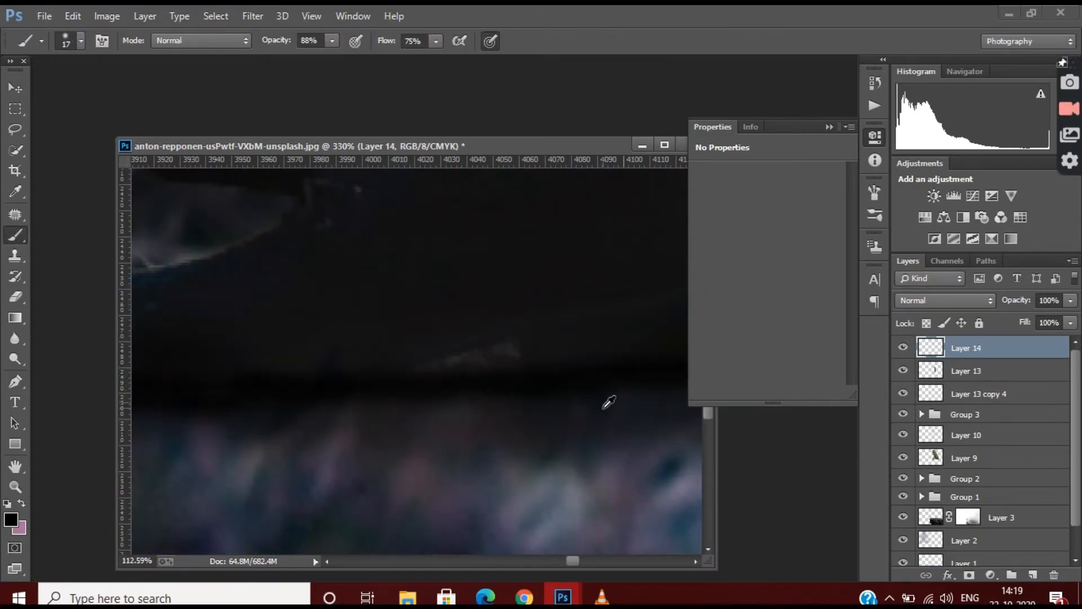
scroll(609, 402, down, 3)
scroll(463, 338, up, 3)
scroll(529, 404, down, 4)
scroll(662, 459, up, 1)
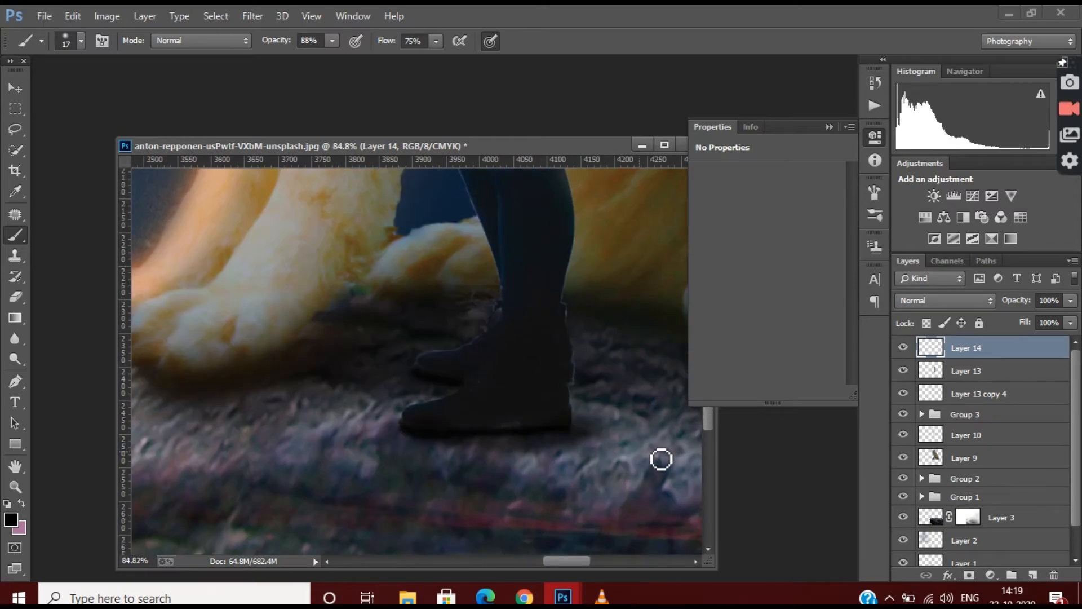
Step: Widen the shadow around the boots with a soft 48 px black brush at 37% opacity
click(81, 41)
drag(33, 84, 46, 84)
click(333, 42)
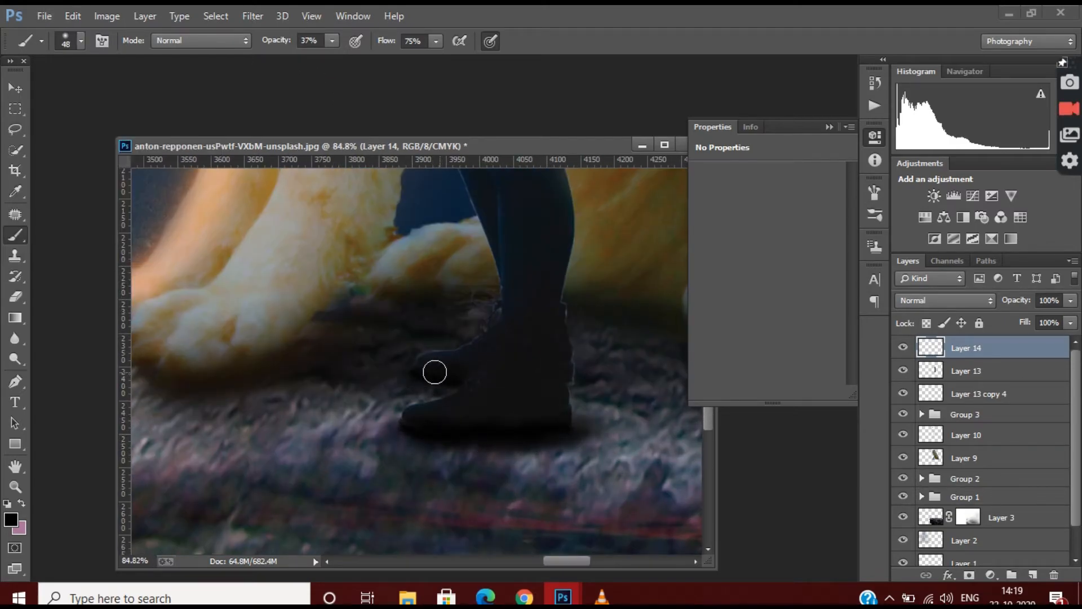
scroll(435, 372, down, 3)
scroll(515, 404, up, 2)
scroll(552, 428, down, 3)
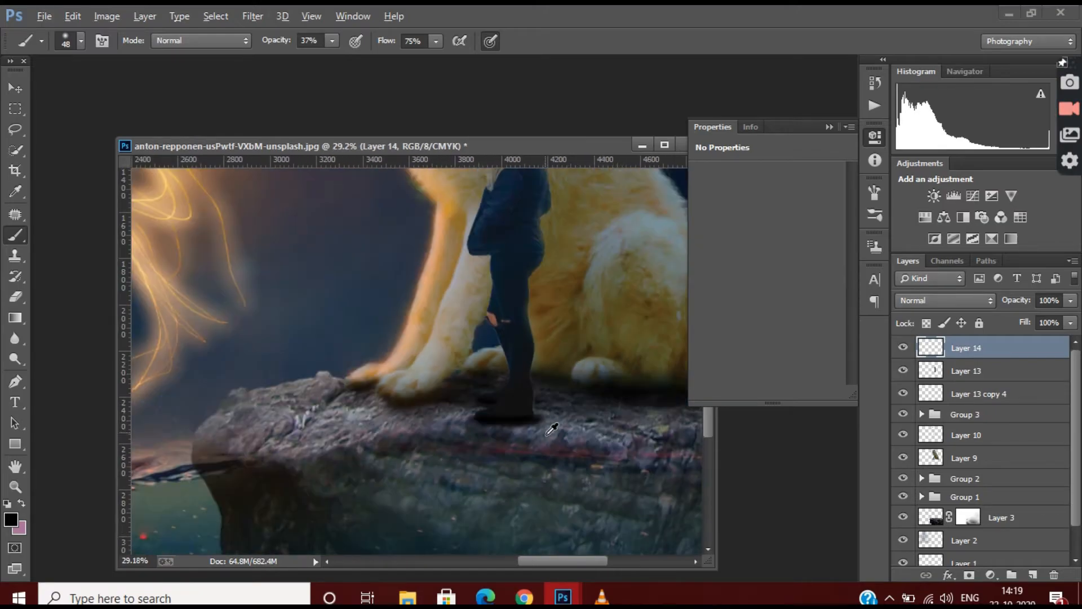
scroll(547, 434, down, 3)
scroll(598, 389, up, 1)
Step: Try a Gaussian Blur with a 14.1-pixel radius on the boot shadow layer
click(252, 16)
mouse_move(341, 208)
click(496, 319)
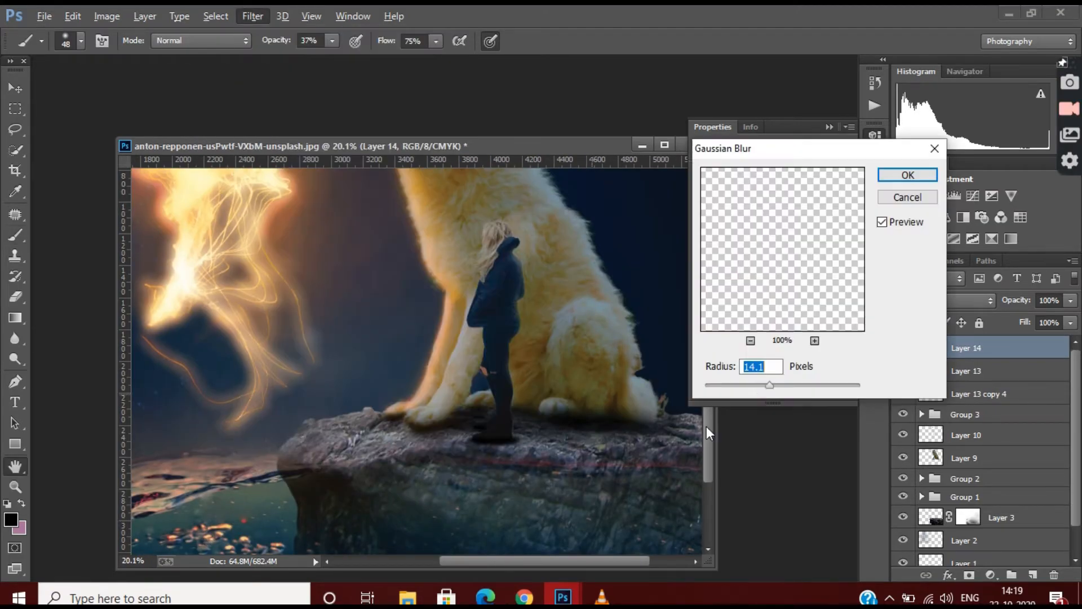
key(Return)
scroll(508, 445, up, 5)
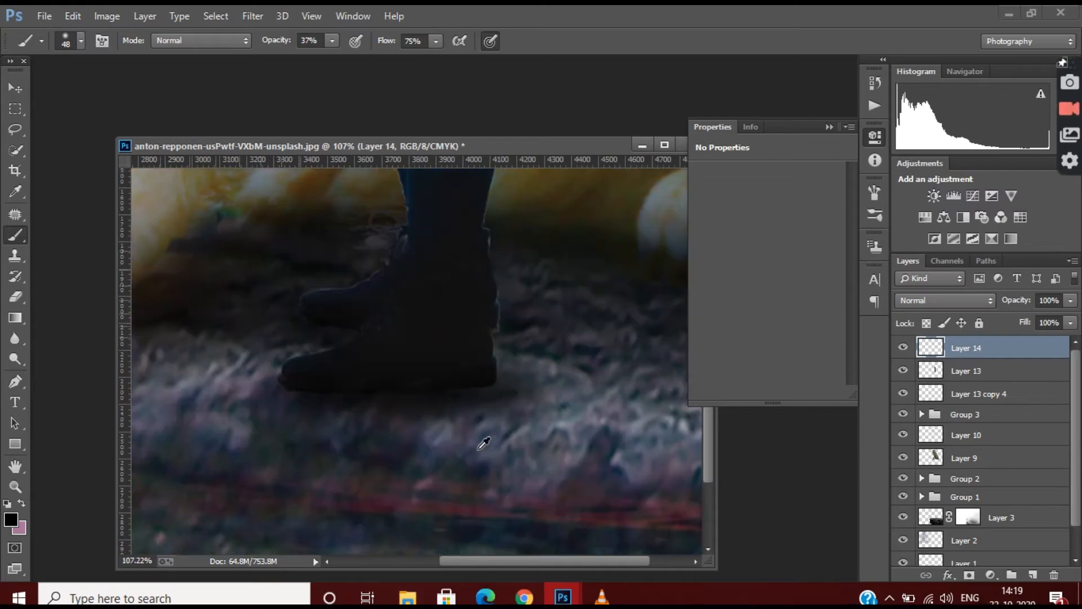
Step: Apply a Gaussian Blur with a 4.8-pixel radius to the boot shadow layer
click(236, 16)
mouse_move(288, 138)
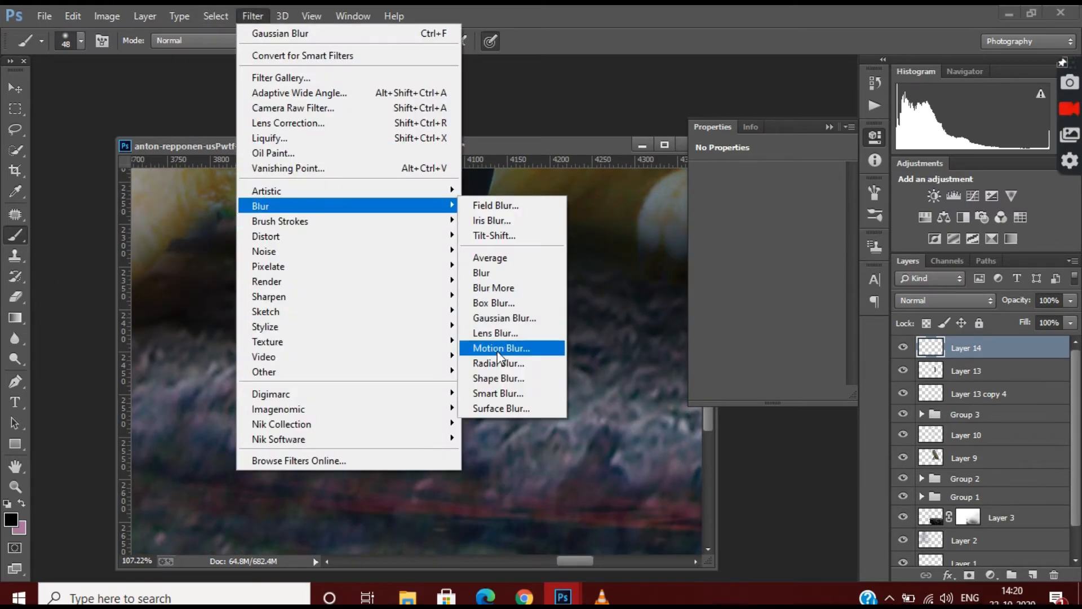
click(496, 318)
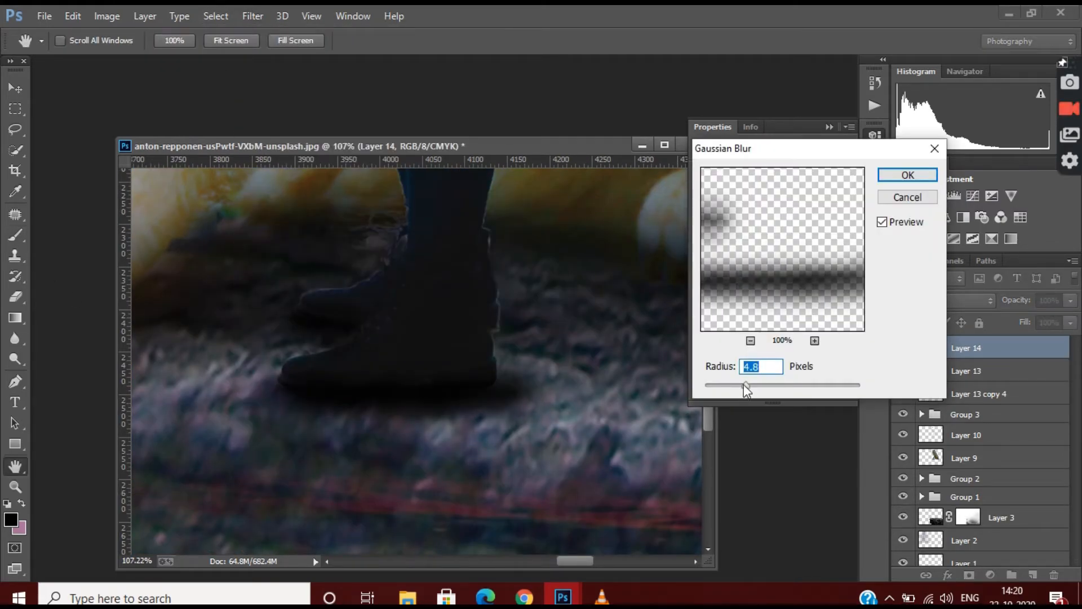
click(908, 174)
key(b)
key(ctrl+0)
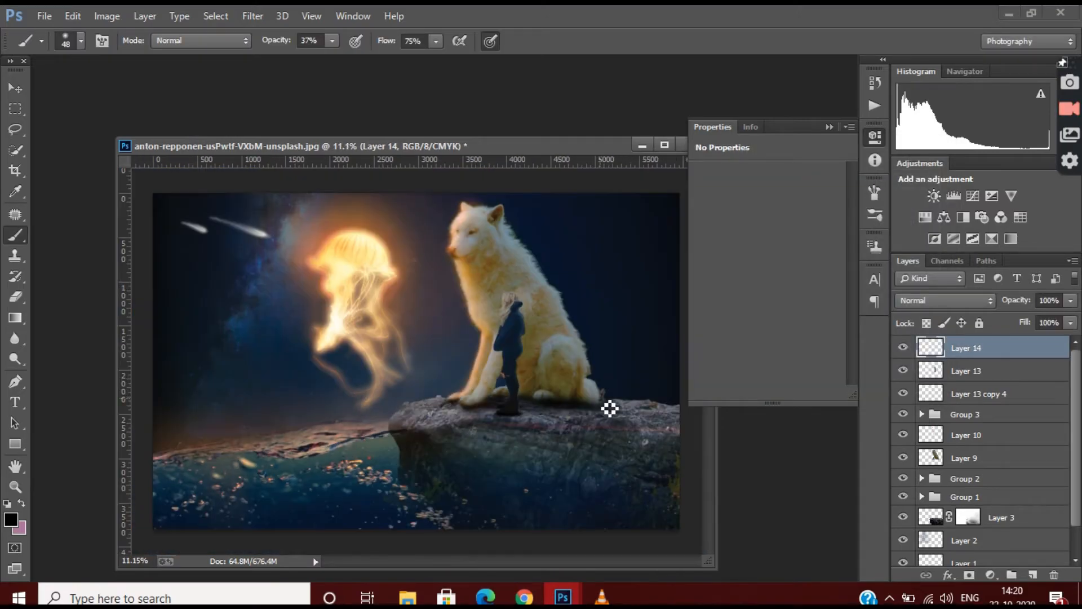
Step: Touch up the shadow at the front boot's toe and lower the shadow layer's opacity to 60%
alt+scroll(610, 408, up, 5)
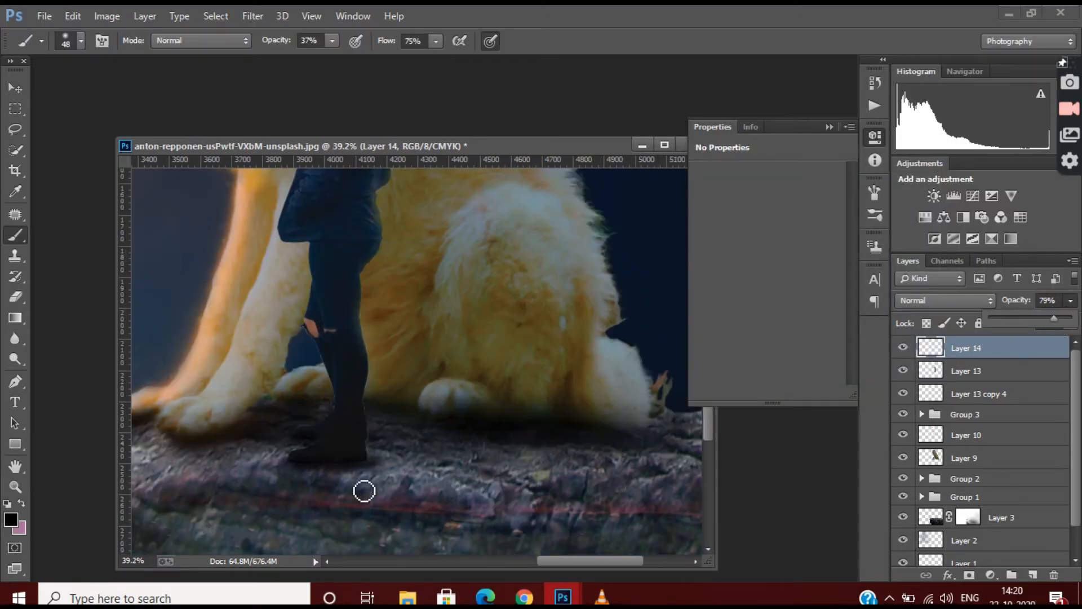
alt+scroll(365, 491, up, 5)
right_click(234, 443)
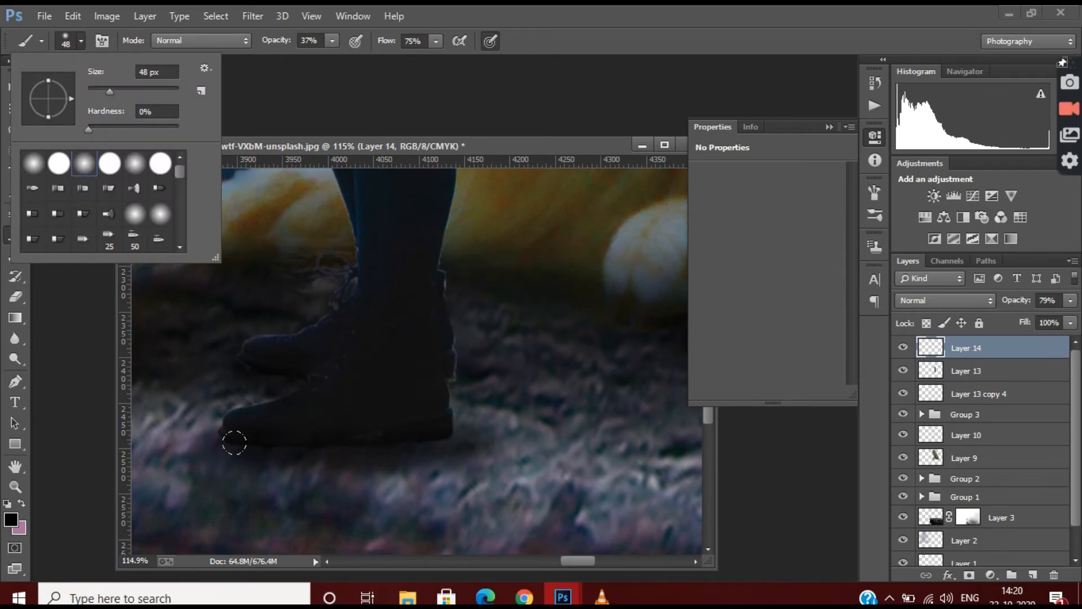
drag(234, 442, 288, 439)
mouse_move(1070, 300)
mouse_down()
mouse_move(1073, 320)
mouse_move(1052, 307)
mouse_up()
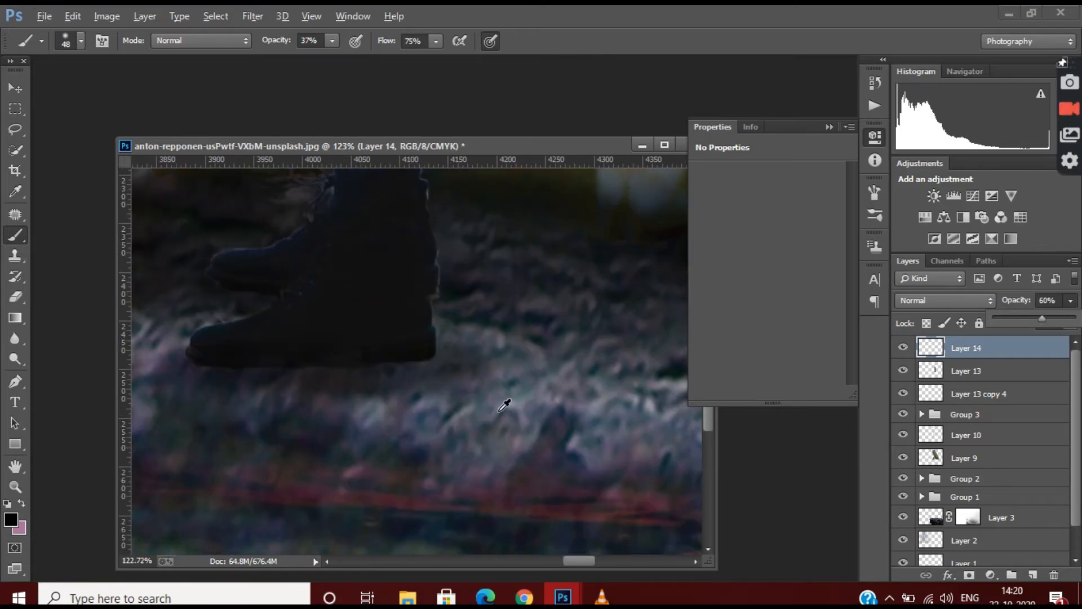
Step: Add another layer and deepen the shadow directly under the boots with a 29 px black brush at 37% opacity
click(964, 554)
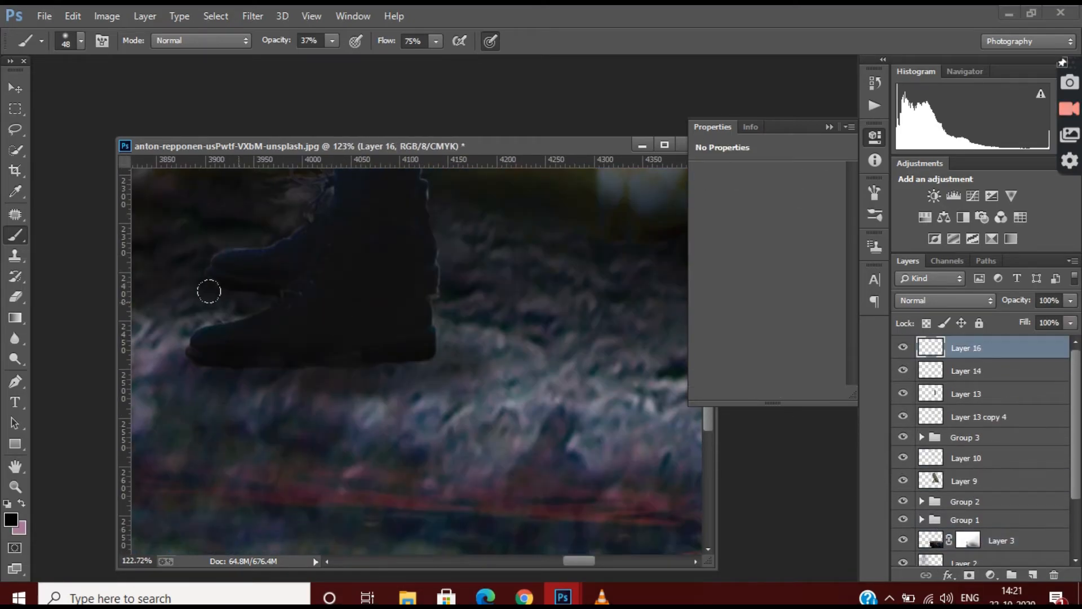
scroll(208, 289, up, 2)
click(81, 40)
drag(194, 427, 317, 440)
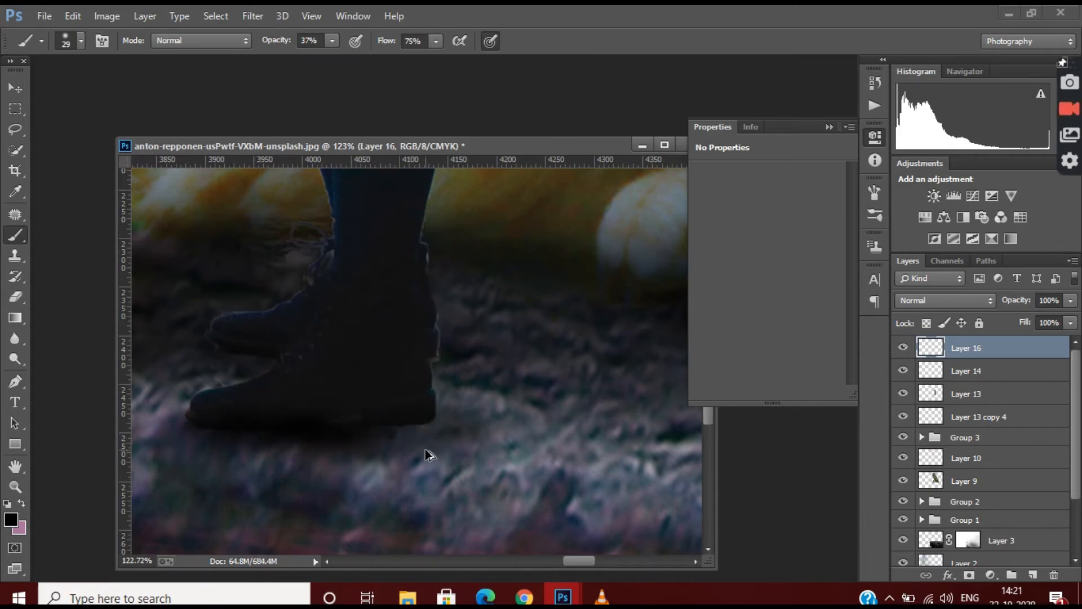
scroll(426, 450, down, 5)
scroll(425, 450, up, 6)
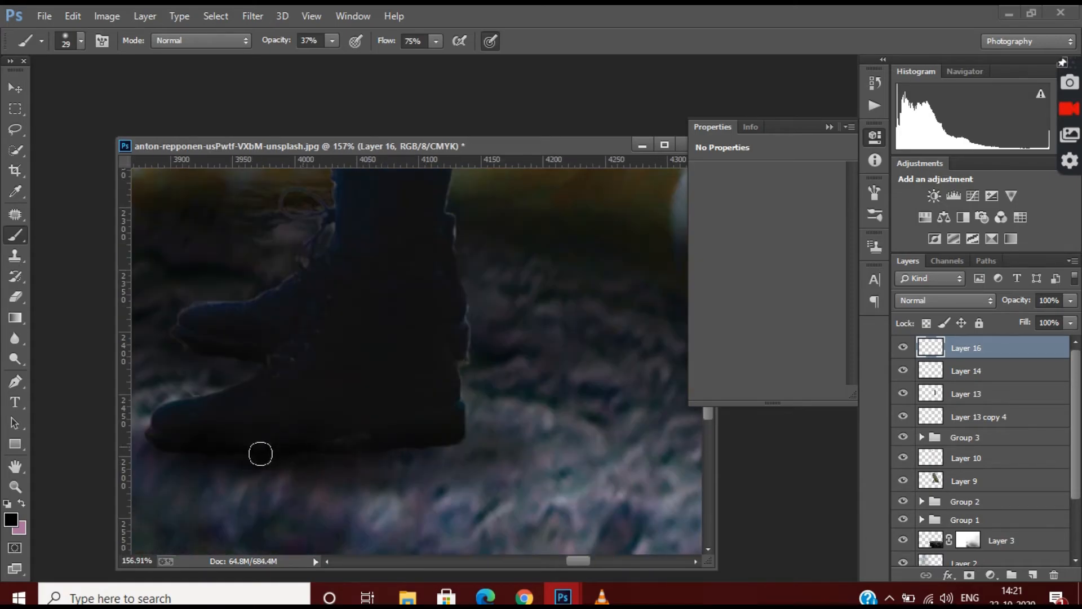
scroll(387, 483, down, 3)
scroll(376, 464, down, 2)
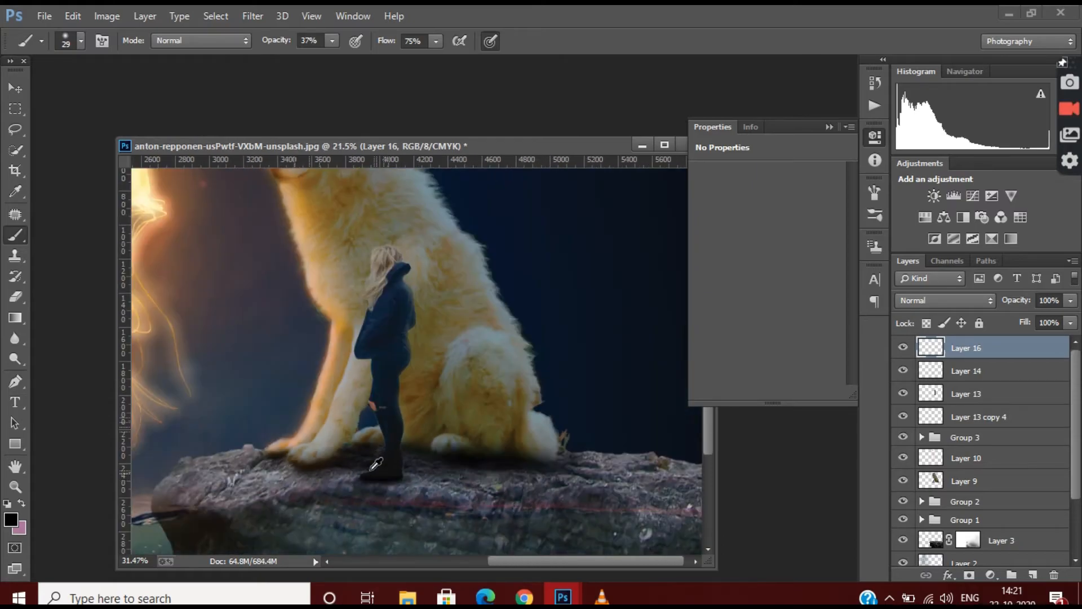
scroll(376, 464, up, 6)
scroll(379, 455, down, 8)
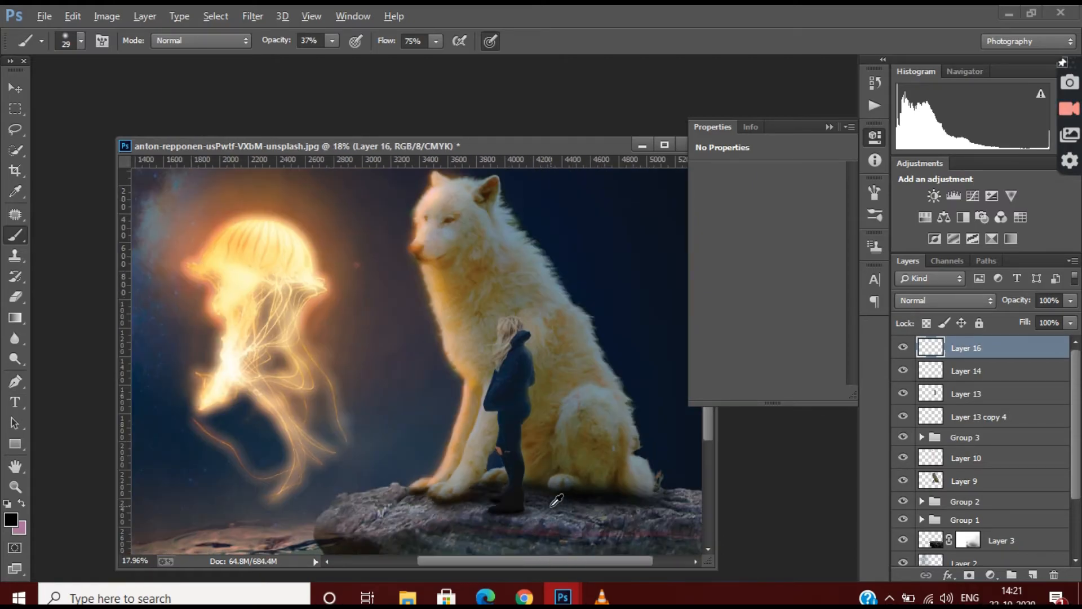
Step: Merge the woman's layer and her two boot shadow layers into one
shift+click(1007, 372)
click(783, 459)
scroll(513, 344, up, 4)
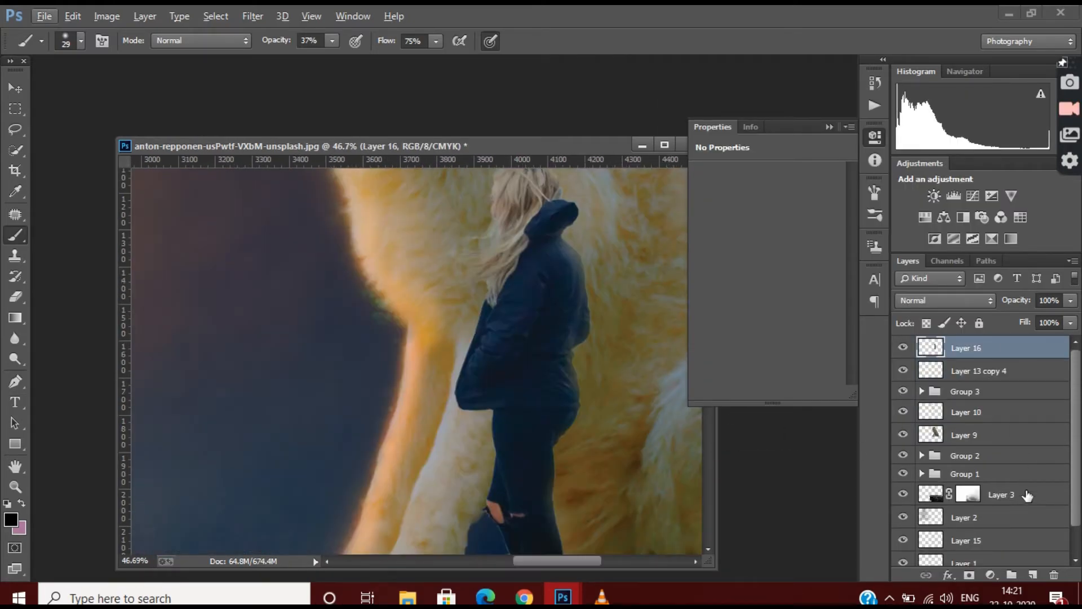
Step: Add a layer, sample orange from the wolf's fur and paint soft light over the woman's hair with an 87 px brush
click(1033, 575)
click(424, 325)
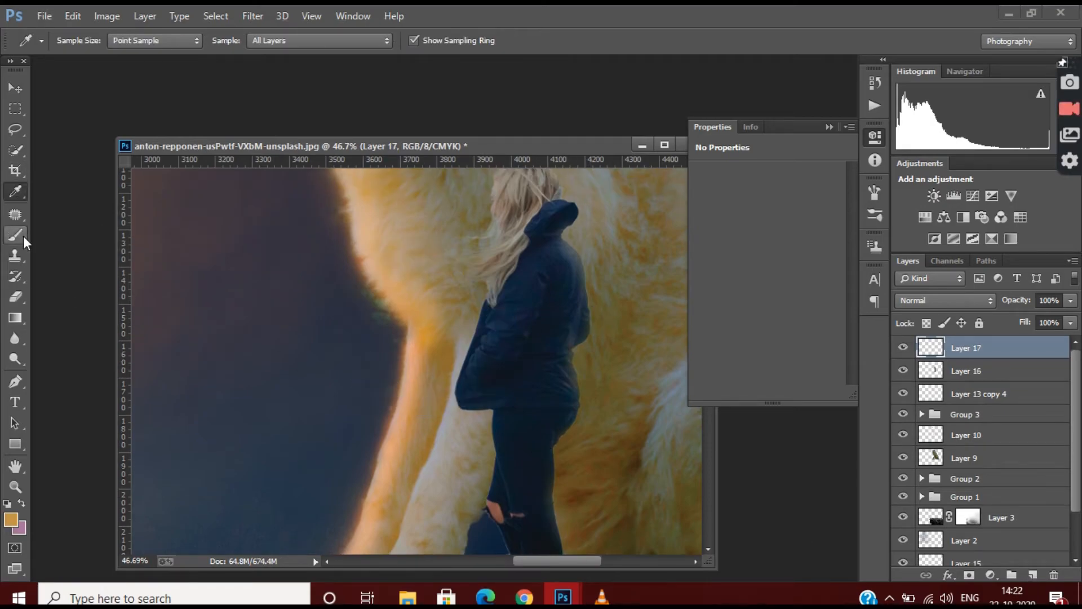
click(19, 236)
click(81, 41)
drag(101, 90, 134, 88)
click(419, 339)
scroll(524, 276, up, 4)
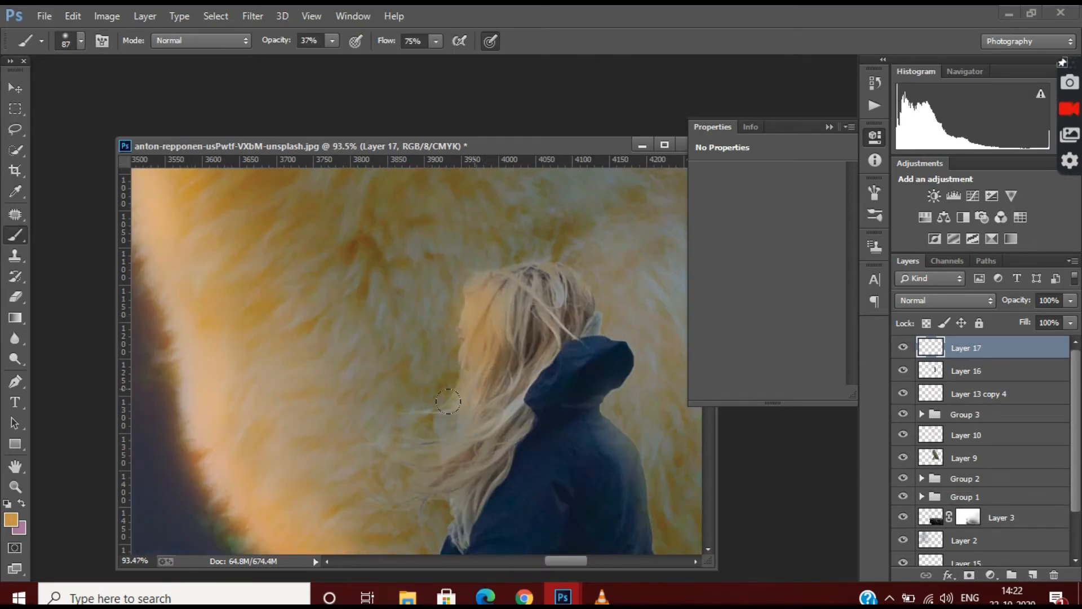
Step: Paint the orange light down the jellyfish-facing side of the woman's coat, legs and boots at 37% opacity
scroll(473, 278, down, 3)
scroll(254, 167, down, 3)
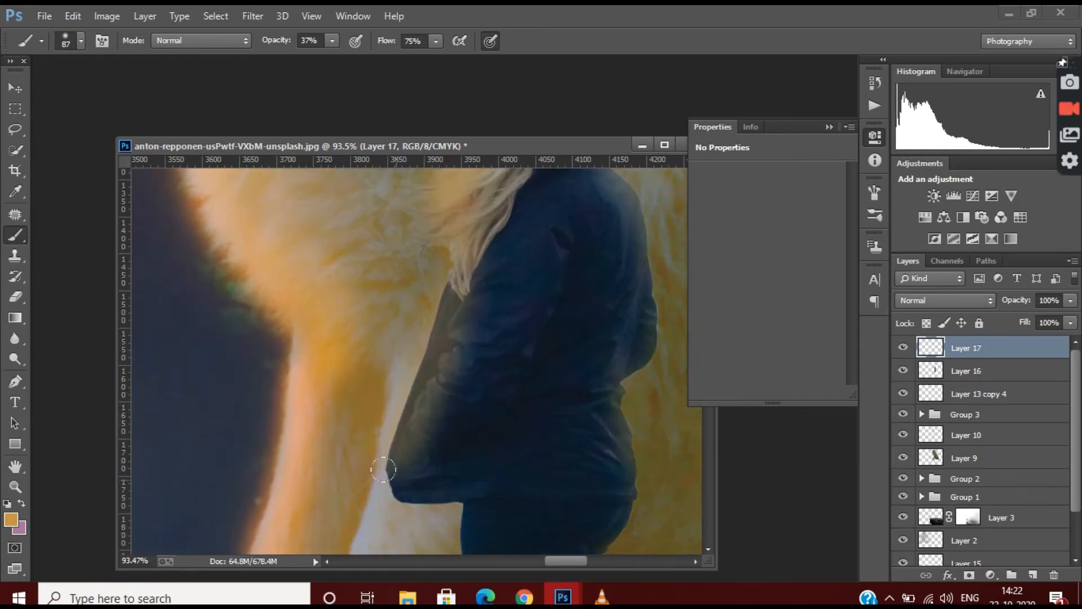
scroll(445, 299, down, 6)
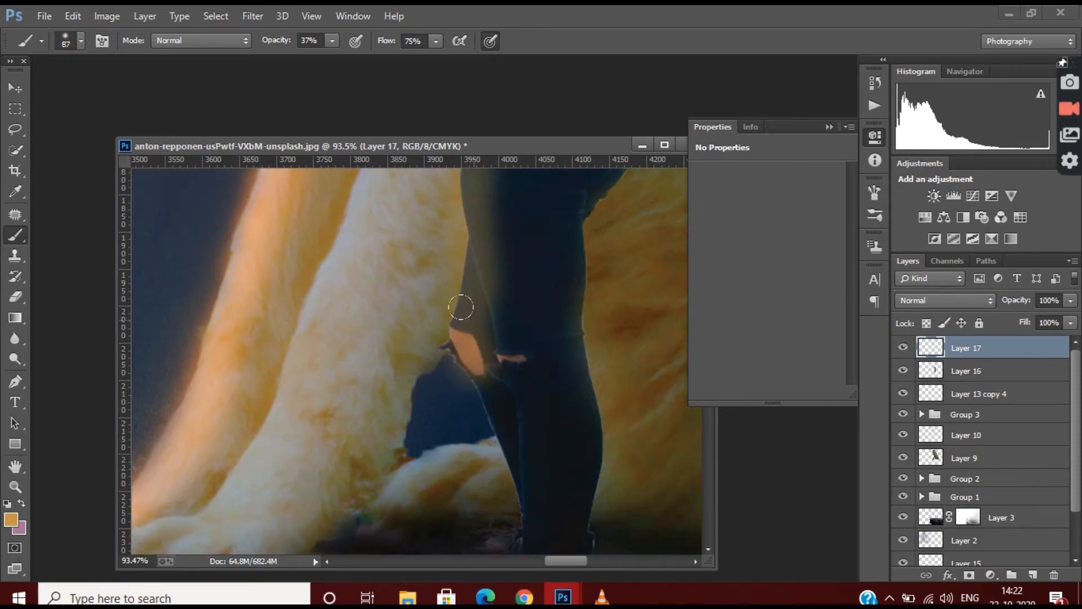
mouse_move(510, 499)
mouse_down()
mouse_move(493, 476)
mouse_move(435, 500)
mouse_up()
scroll(510, 528, down, 2)
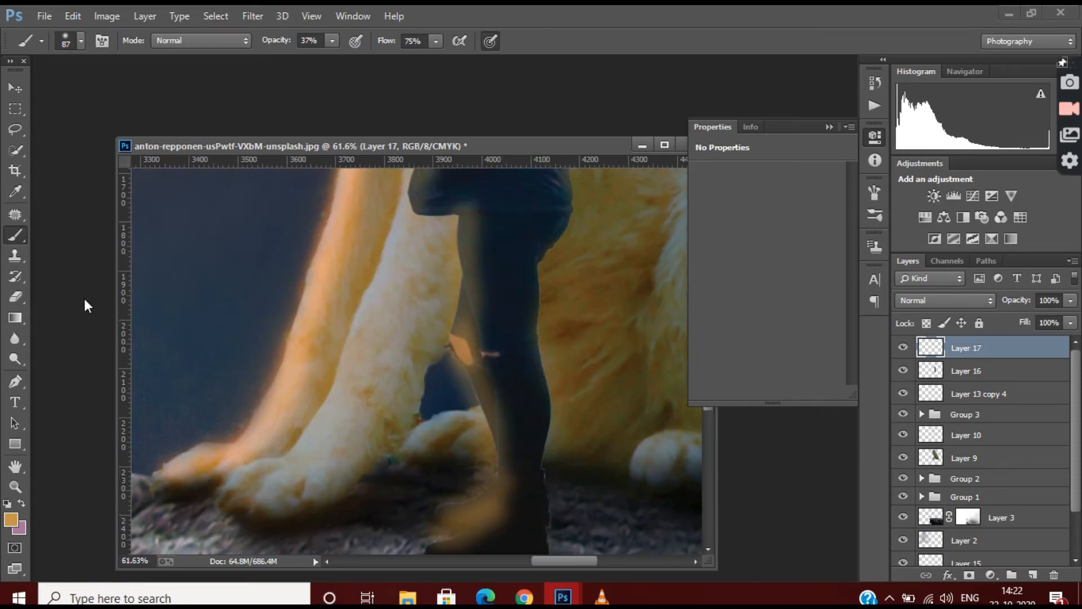
Step: Reduce the excess orange paint around the woman's boots with an 80 px Eraser at 66% opacity
key(e)
scroll(505, 383, up, 3)
click(271, 41)
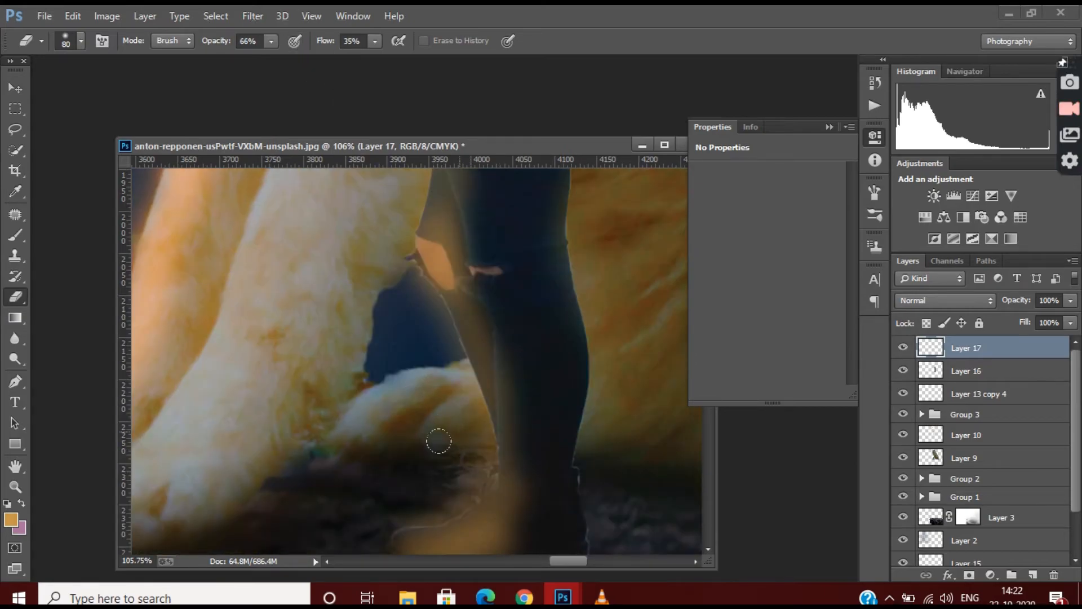
scroll(434, 471, down, 2)
mouse_move(525, 459)
mouse_down()
mouse_move(453, 503)
mouse_move(421, 466)
mouse_move(507, 440)
mouse_move(467, 464)
mouse_up()
key(b)
scroll(417, 477, up, 1)
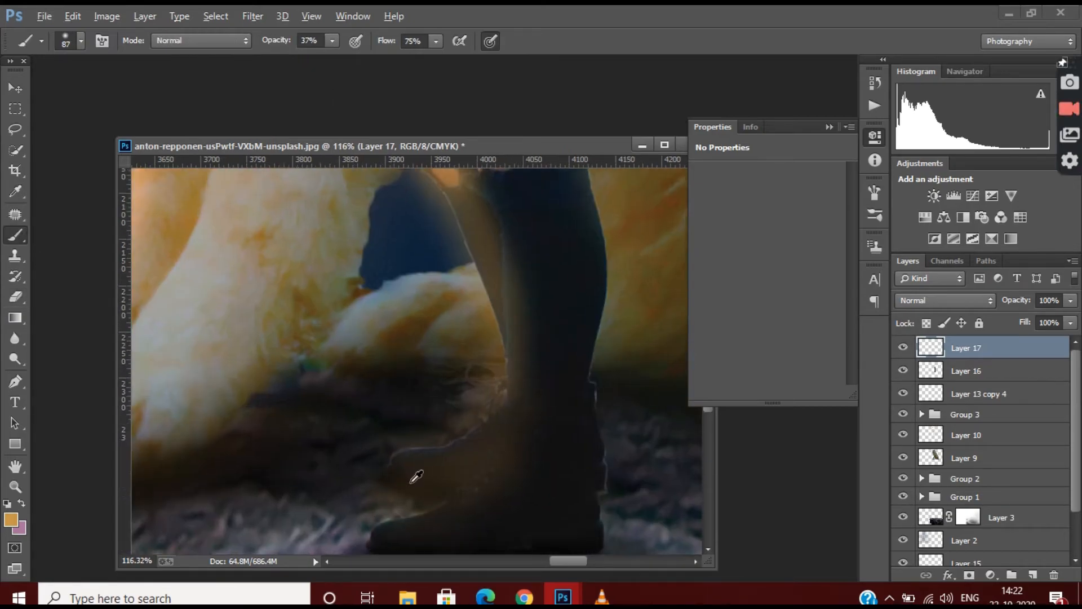
Step: Paint orange light over the front of the woman's boots and ankle with a 36 px brush at 37% opacity
scroll(416, 476, up, 1)
click(81, 41)
mouse_move(391, 457)
mouse_down()
mouse_move(459, 445)
mouse_move(524, 362)
mouse_up()
scroll(572, 379, down, 10)
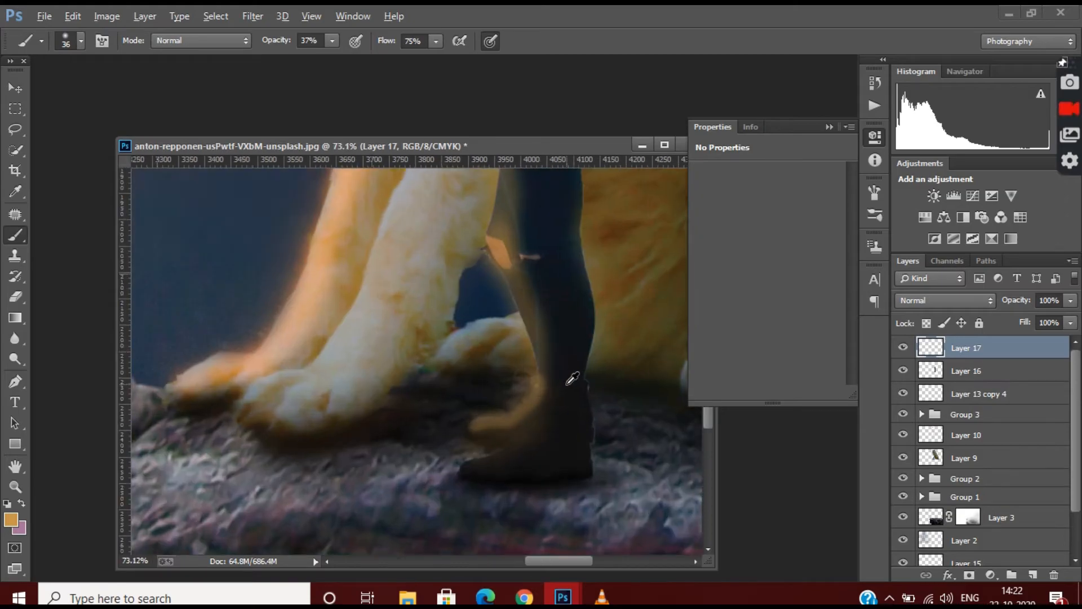
scroll(608, 285, up, 6)
key(e)
scroll(565, 203, up, 3)
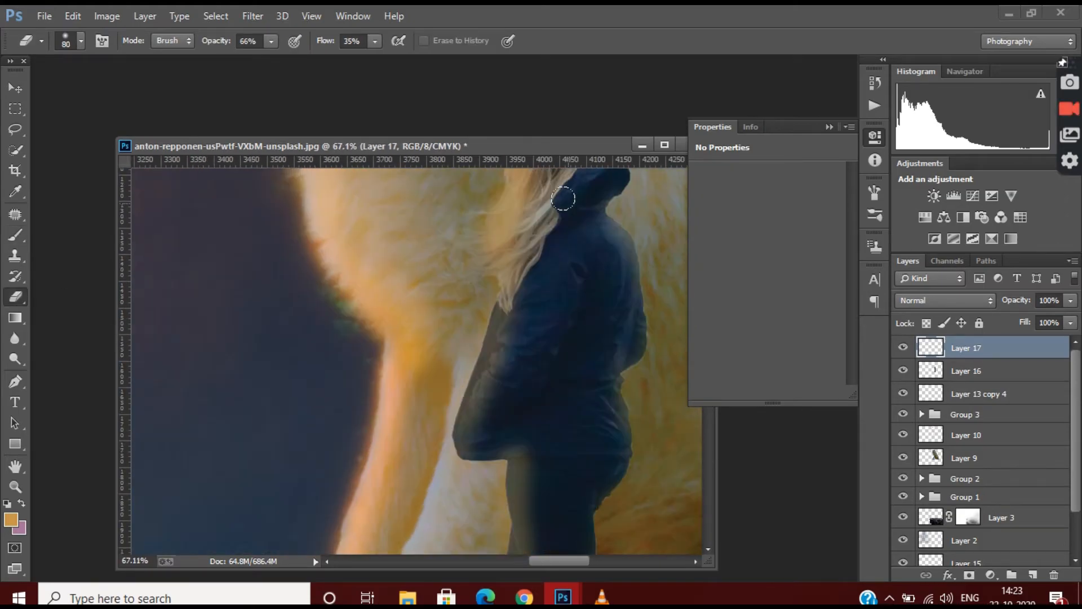
Step: Brush soft orange light over the woman with a 156 px brush at 26% opacity and set the layer's blend mode to Screen
click(16, 252)
click(22, 231)
click(81, 40)
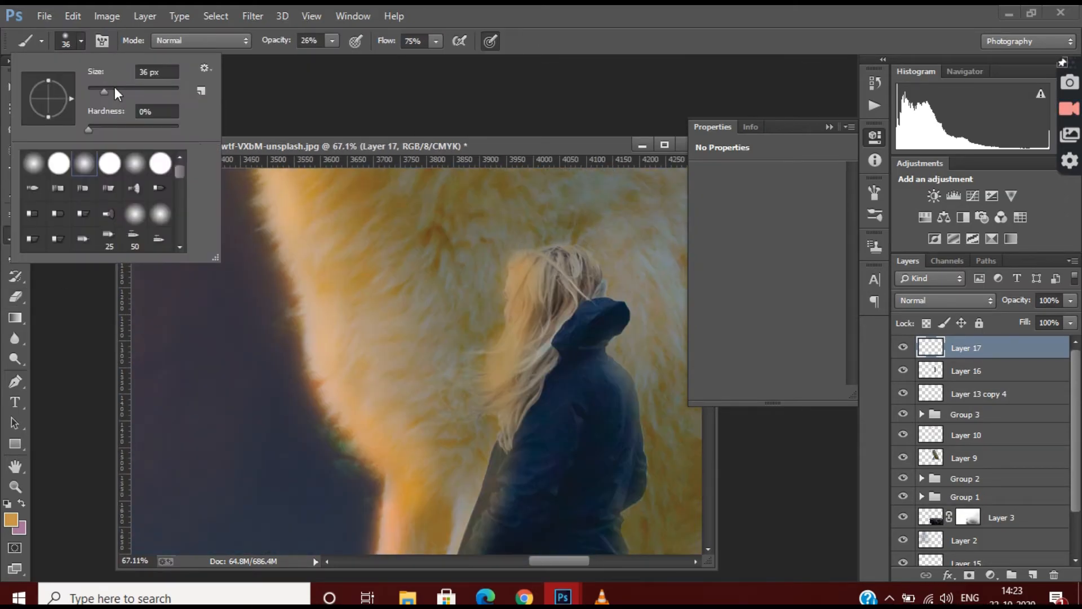
key(Return)
scroll(443, 245, down, 8)
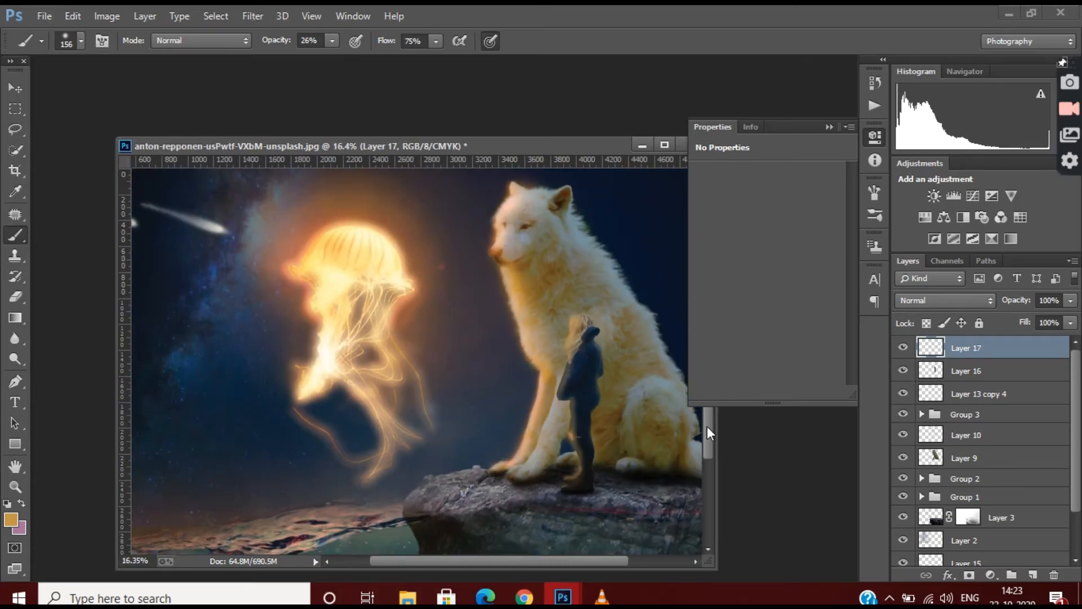
click(958, 300)
click(947, 138)
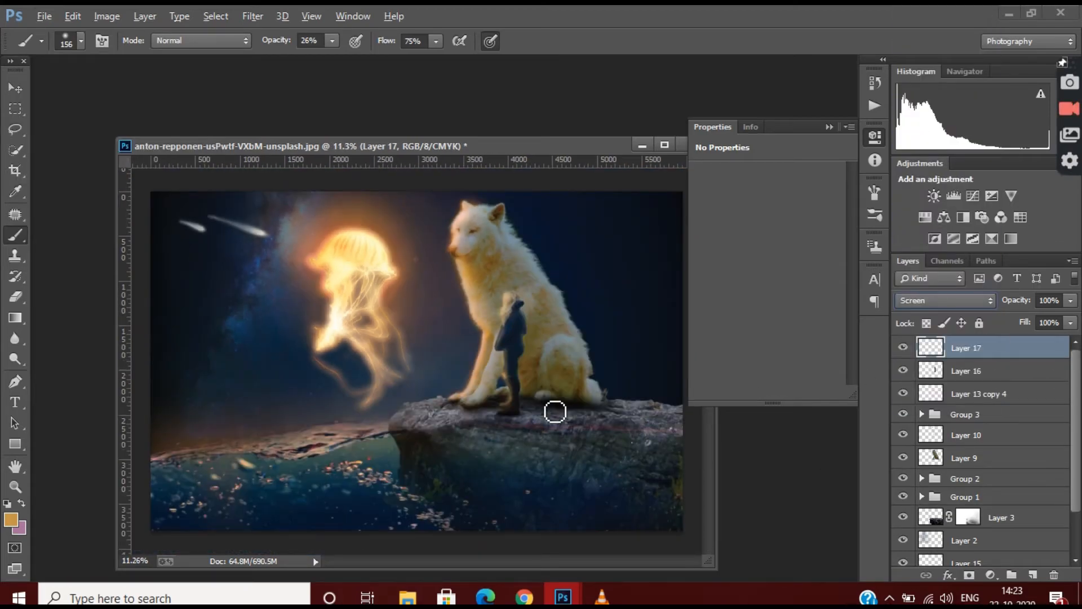
Step: Set the brush size to 55 px and reduce the orange light around the woman's boots with the 80 px Eraser at 66% opacity
scroll(555, 411, up, 6)
click(81, 40)
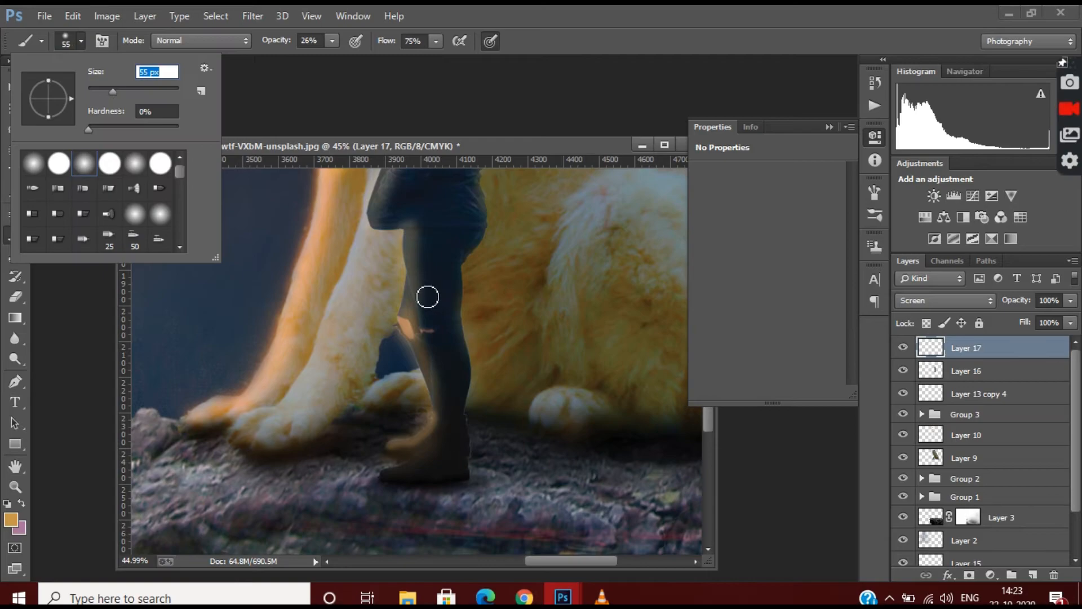
text(55)
key(Return)
key(e)
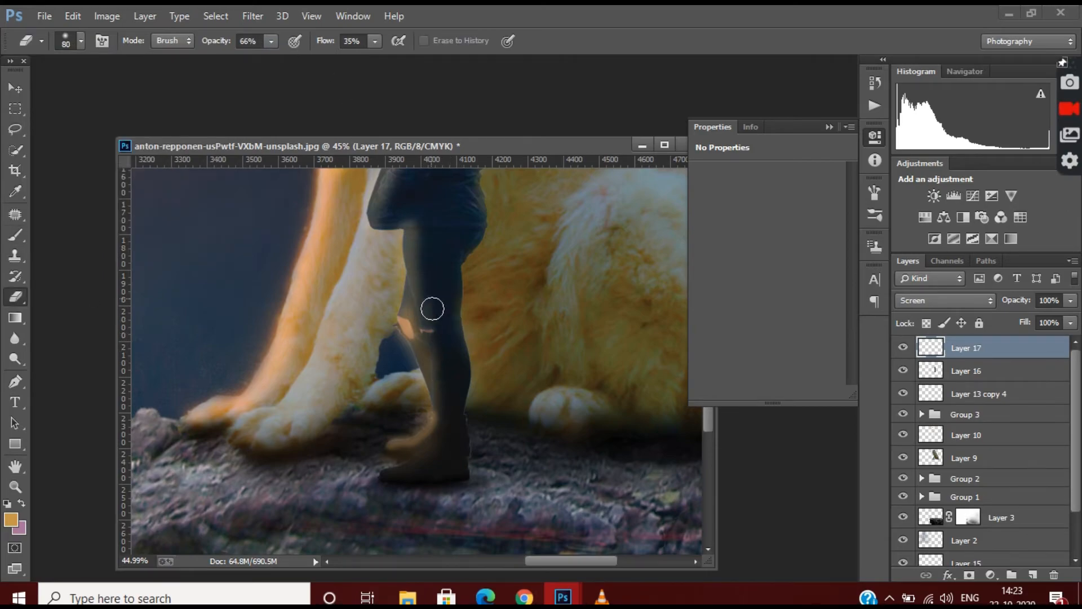
scroll(413, 469, up, 5)
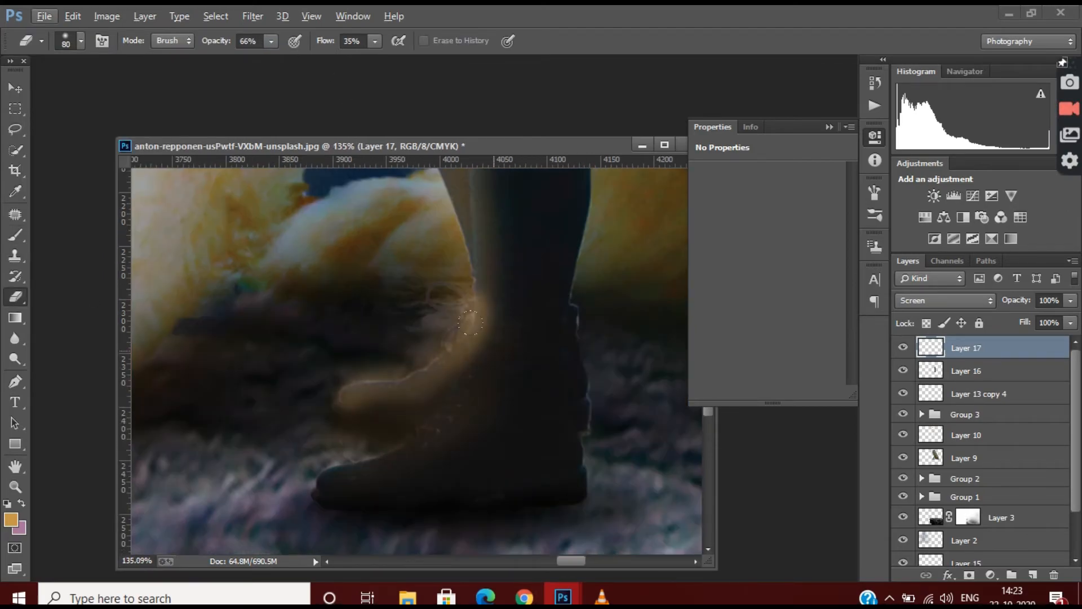
Step: Build up faint orange light on the woman's legs, coat and hair with the 55 px brush at 16% opacity and 20% flow
key(b)
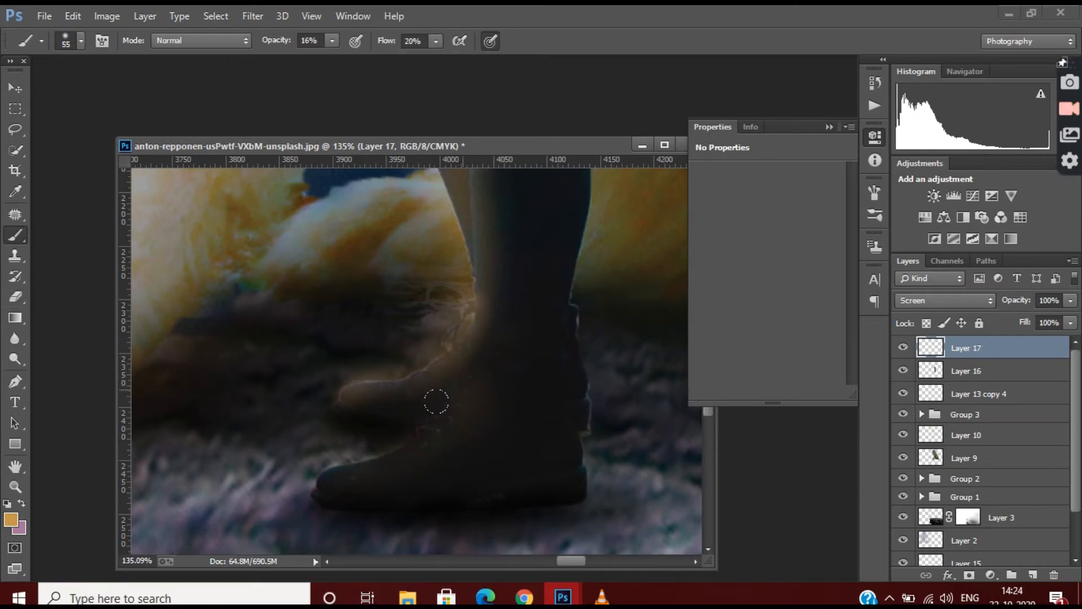
scroll(496, 358, down, 6)
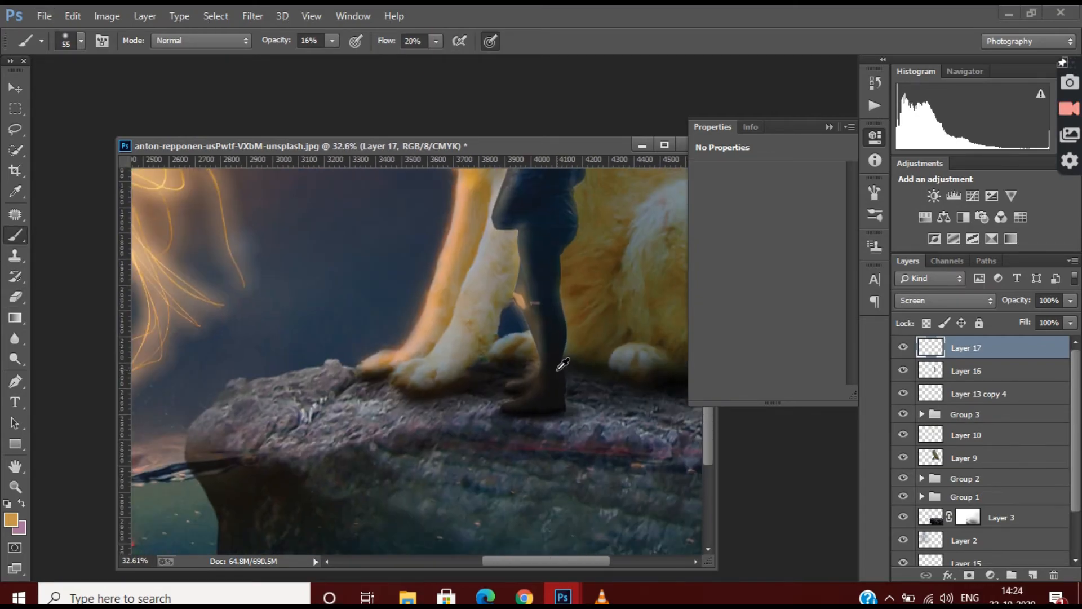
scroll(563, 364, up, 5)
scroll(621, 379, down, 5)
scroll(590, 322, up, 3)
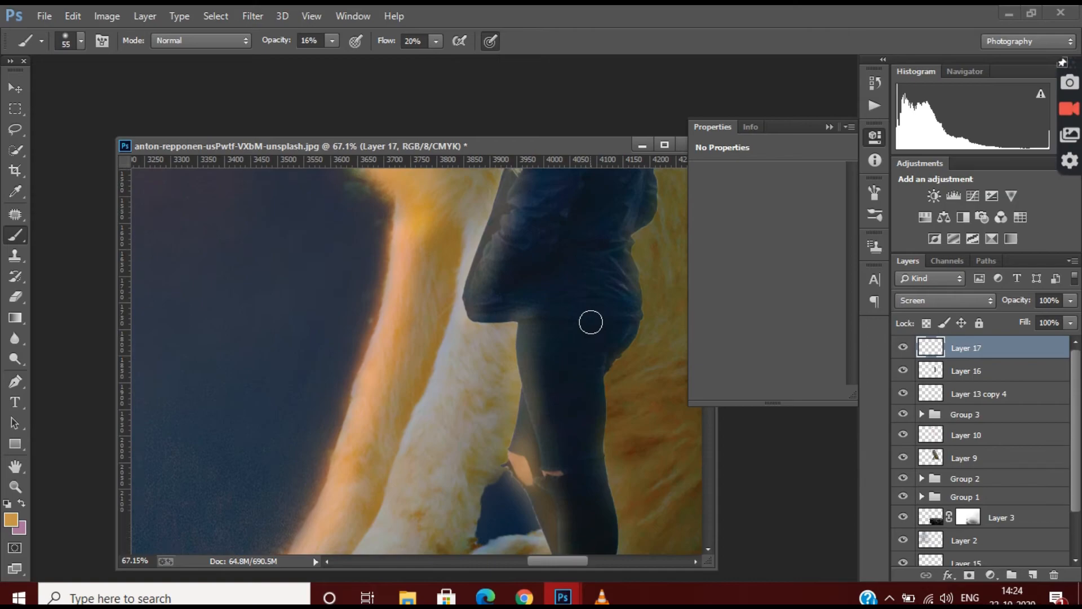
scroll(522, 382, up, 2)
scroll(529, 377, down, 5)
scroll(530, 372, up, 4)
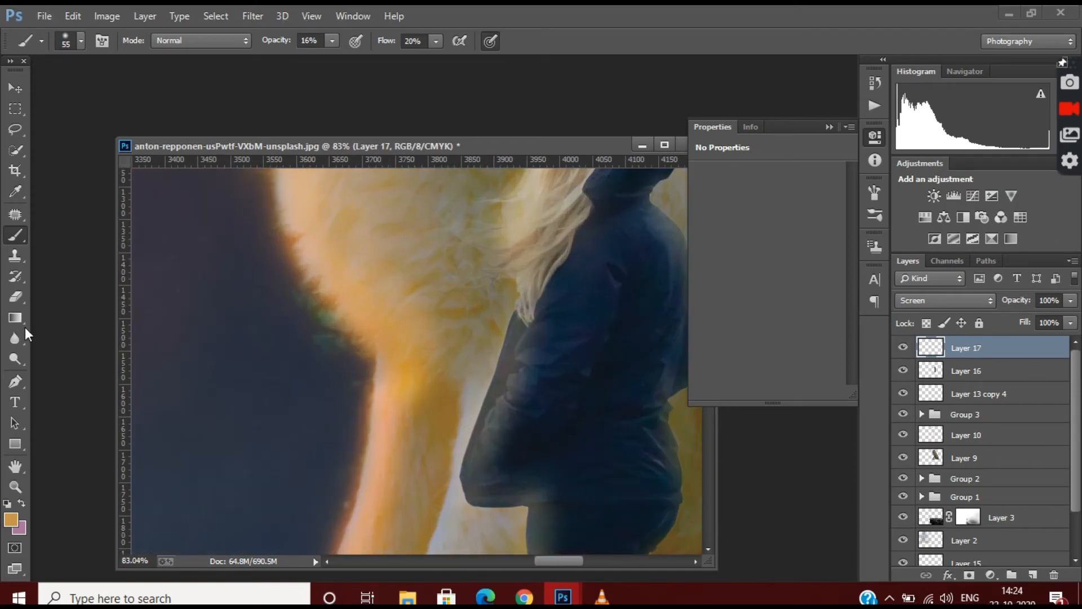
scroll(570, 285, up, 3)
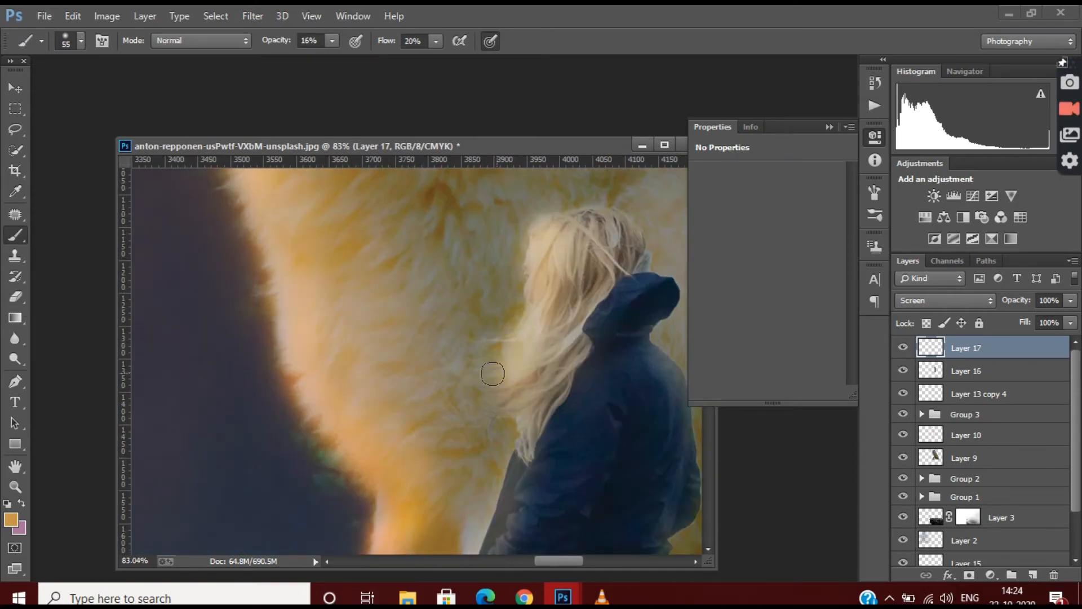
scroll(525, 445, down, 1)
scroll(551, 427, up, 1)
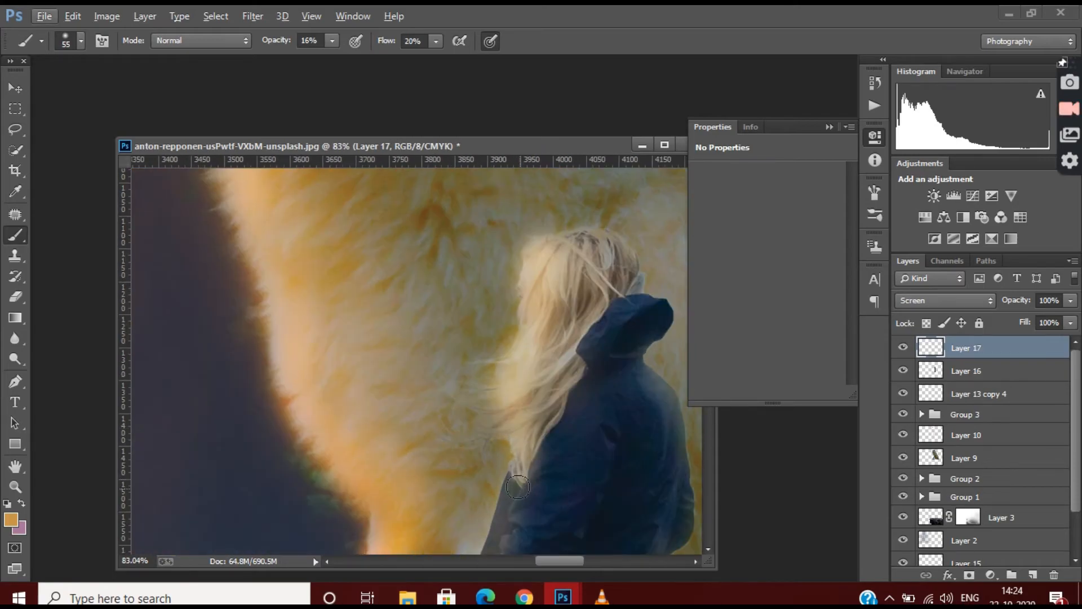
scroll(506, 422, down, 5)
scroll(529, 434, up, 2)
Step: Refine the orange light on the woman's legs and boots, alternating the 55 px brush with the 80 px Eraser
key(e)
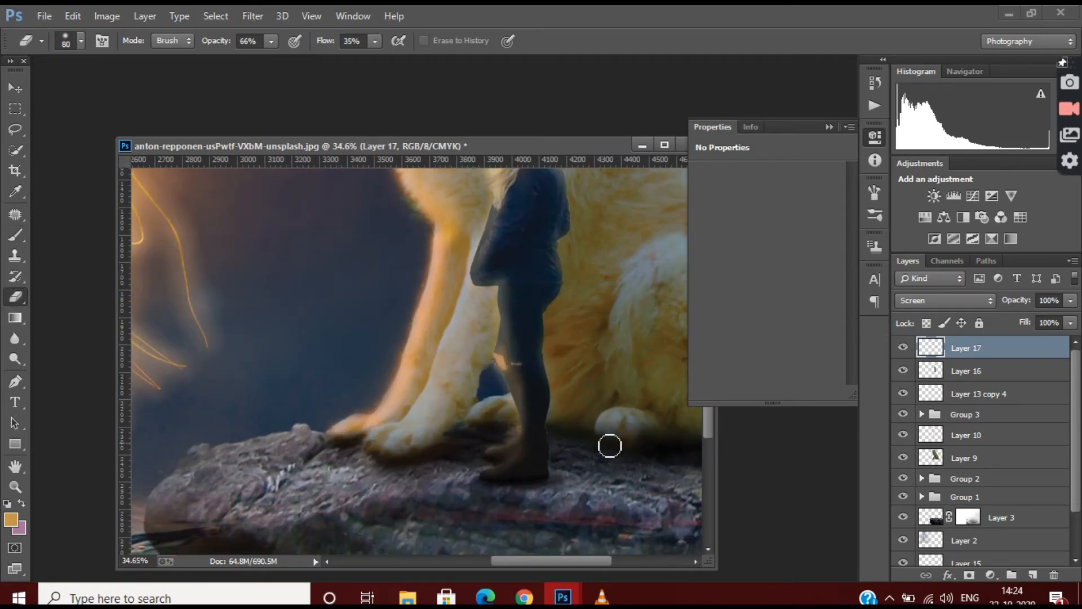
scroll(558, 433, down, 3)
scroll(604, 442, up, 4)
key(b)
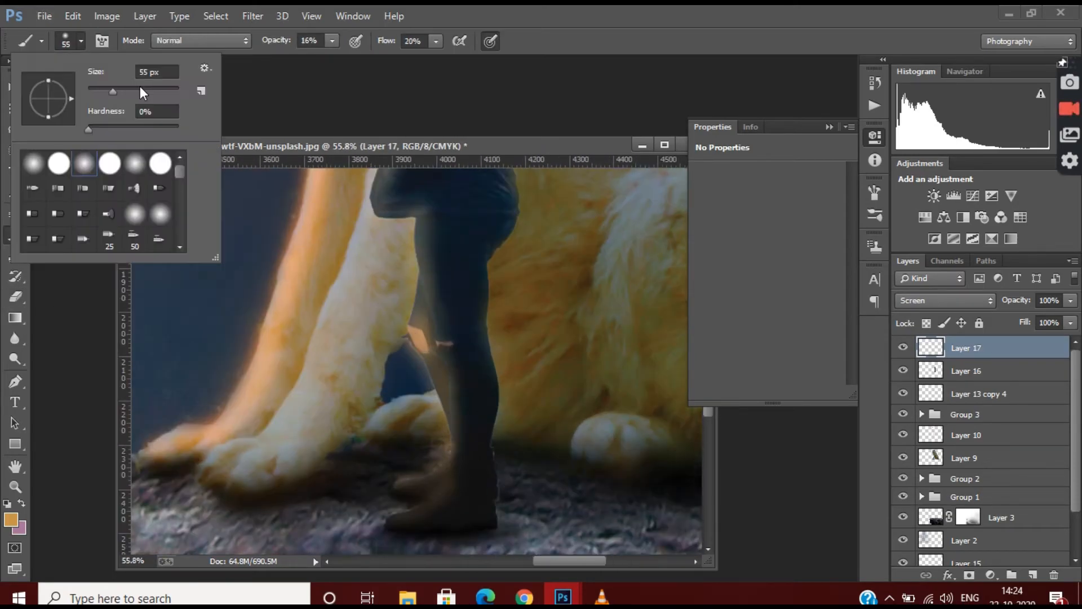
key(e)
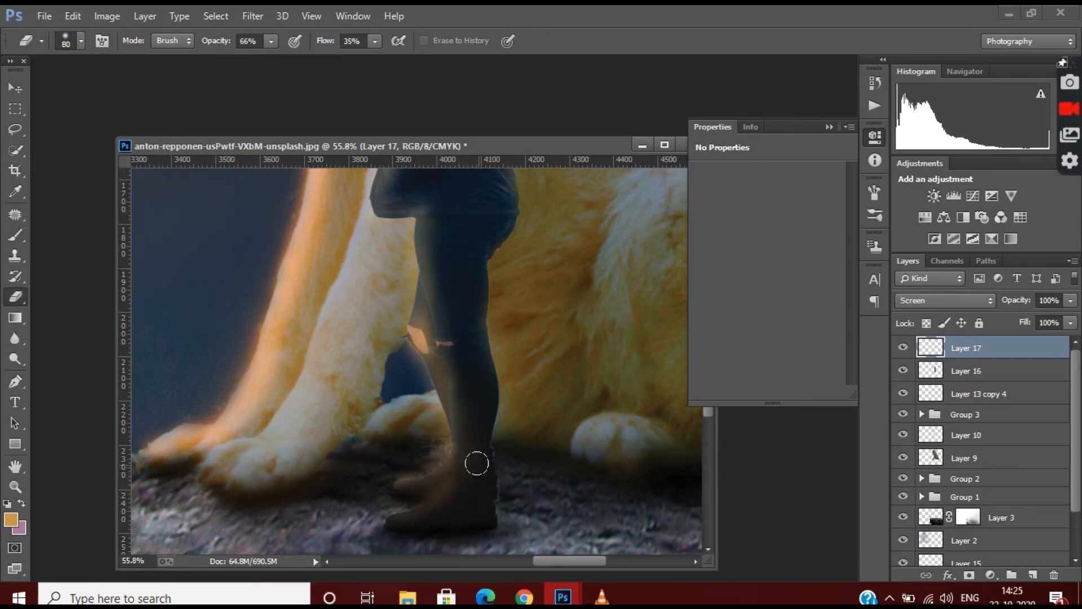
scroll(476, 457, down, 1)
scroll(476, 519, up, 3)
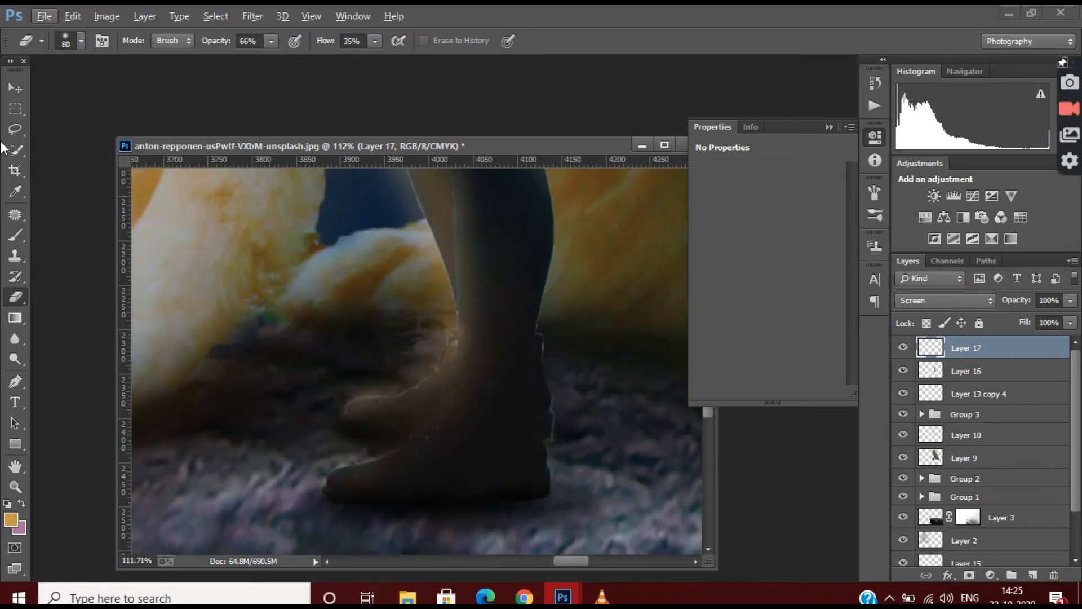
Step: Paint thin orange rim light along the upper edges of both boots with a 19 px brush and erase the overspill
click(82, 41)
text(19)
key(Return)
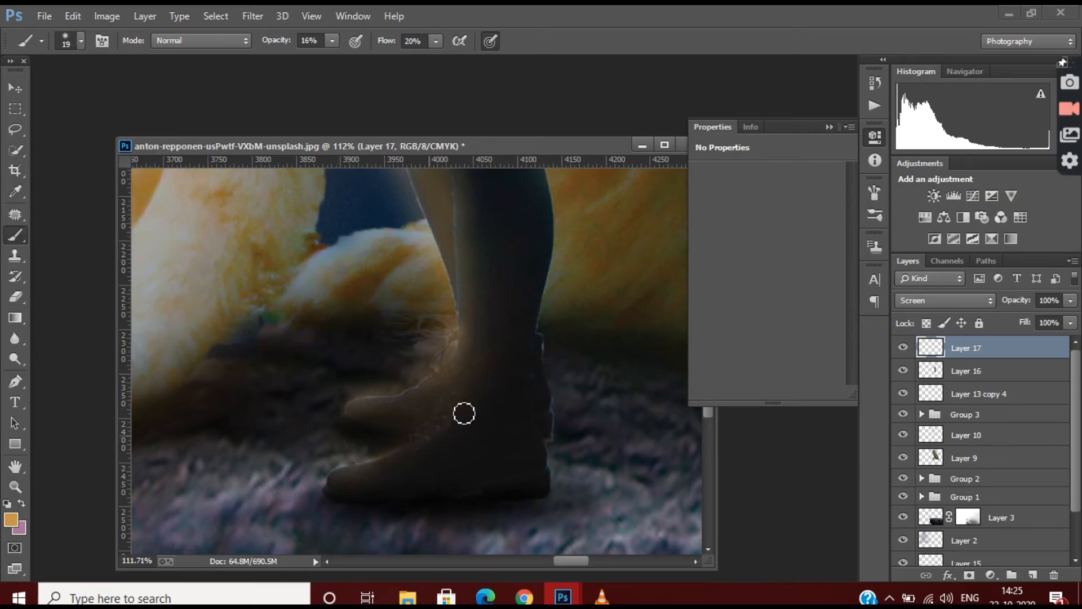
scroll(479, 372, down, 1)
key(e)
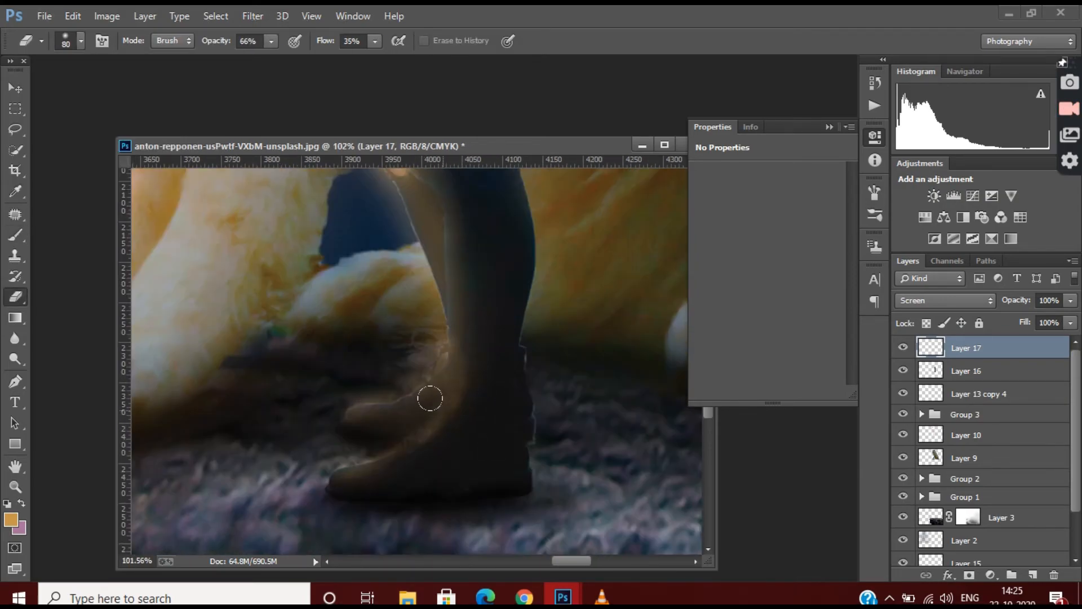
scroll(513, 455, down, 1)
scroll(513, 456, up, 3)
key(b)
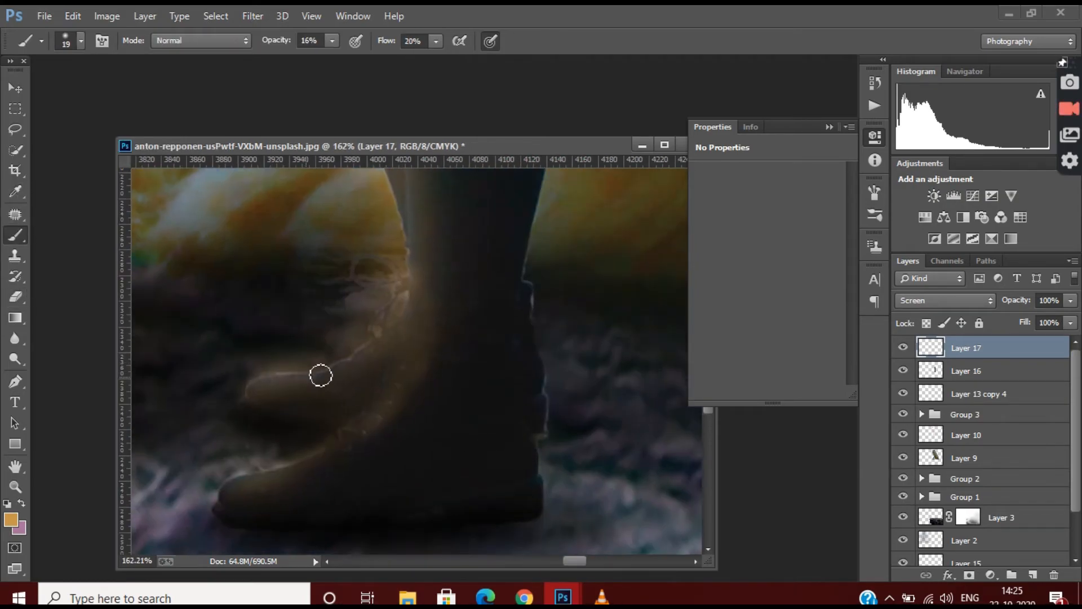
key(e)
scroll(556, 394, down, 2)
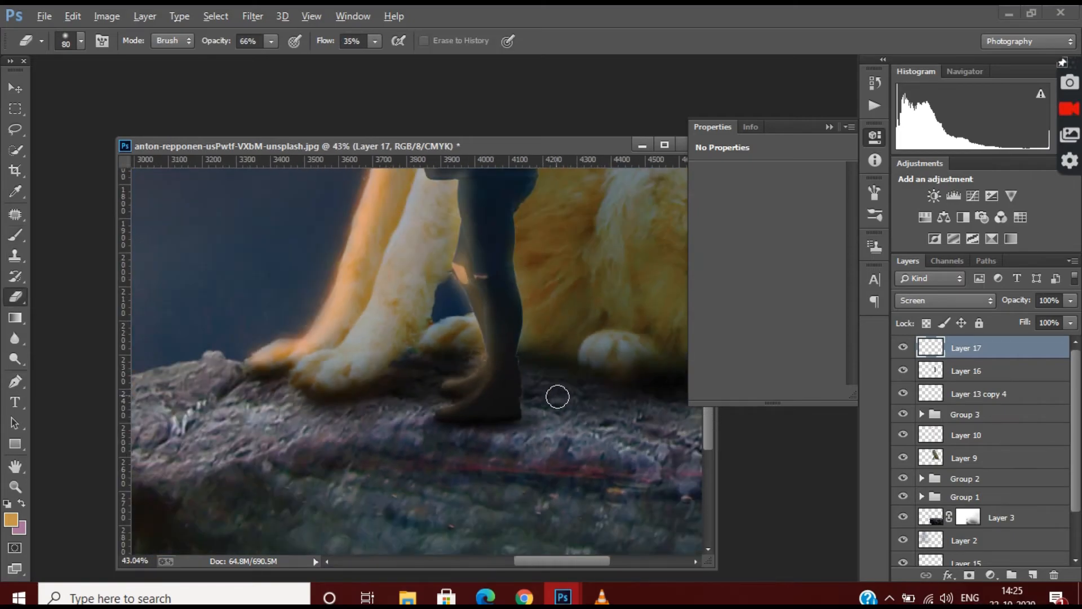
Step: Paint faint orange light along the jellyfish-facing front and hem of the coat with a 61 px brush at 16% opacity
scroll(437, 392, up, 1)
scroll(496, 445, down, 7)
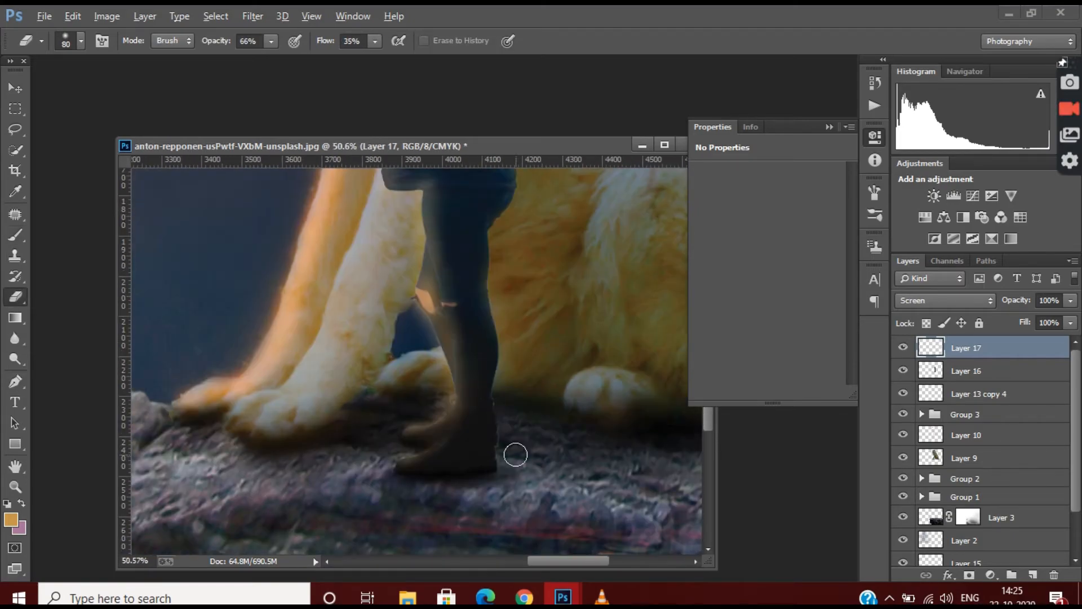
scroll(516, 454, up, 5)
scroll(418, 462, down, 9)
scroll(507, 387, up, 2)
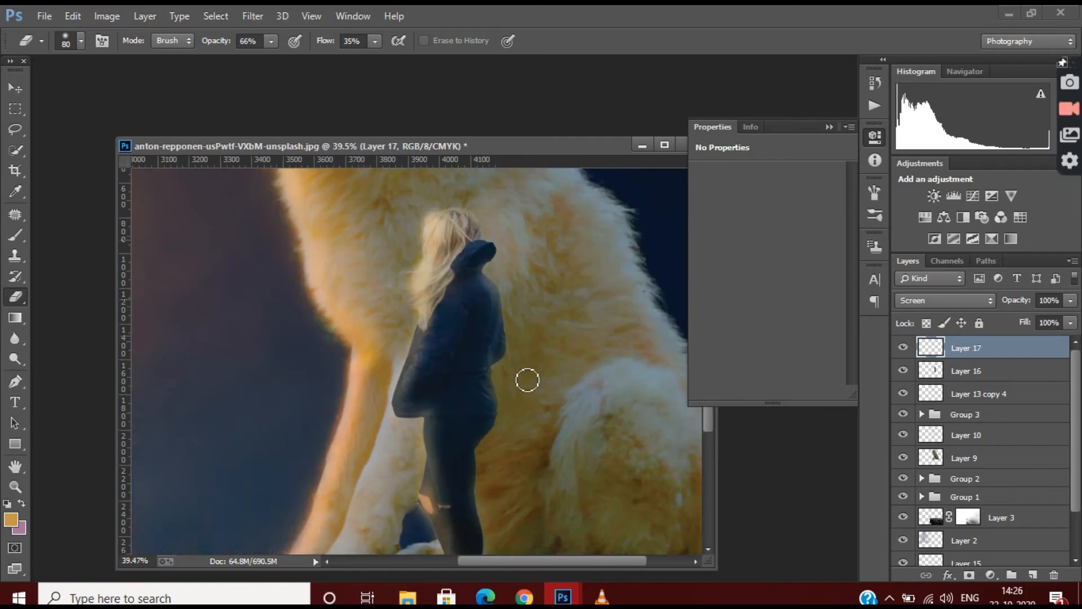
scroll(524, 380, up, 2)
key(b)
scroll(389, 435, up, 9)
click(80, 41)
click(115, 90)
click(438, 442)
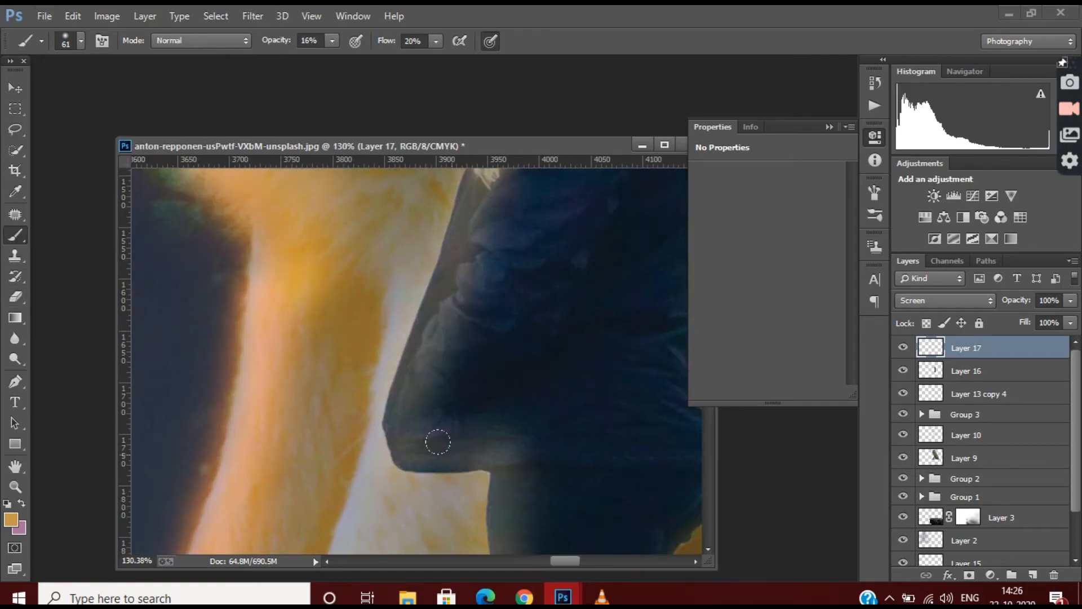
Step: Lower the opacity of the woman's orange light layer to 81%
scroll(501, 337, down, 10)
scroll(530, 310, down, 6)
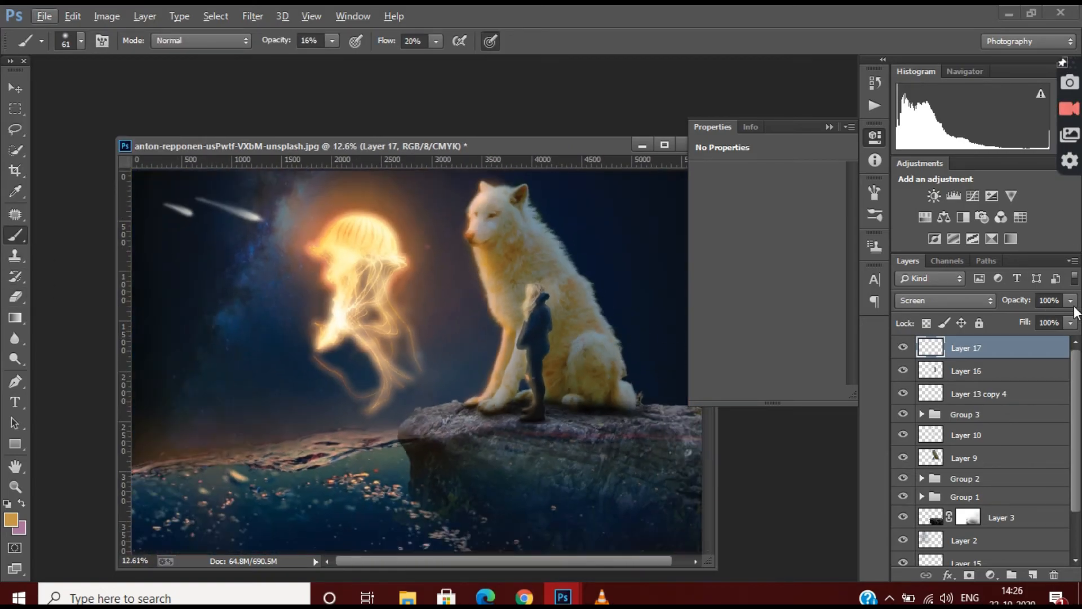
click(1070, 300)
scroll(653, 384, up, 6)
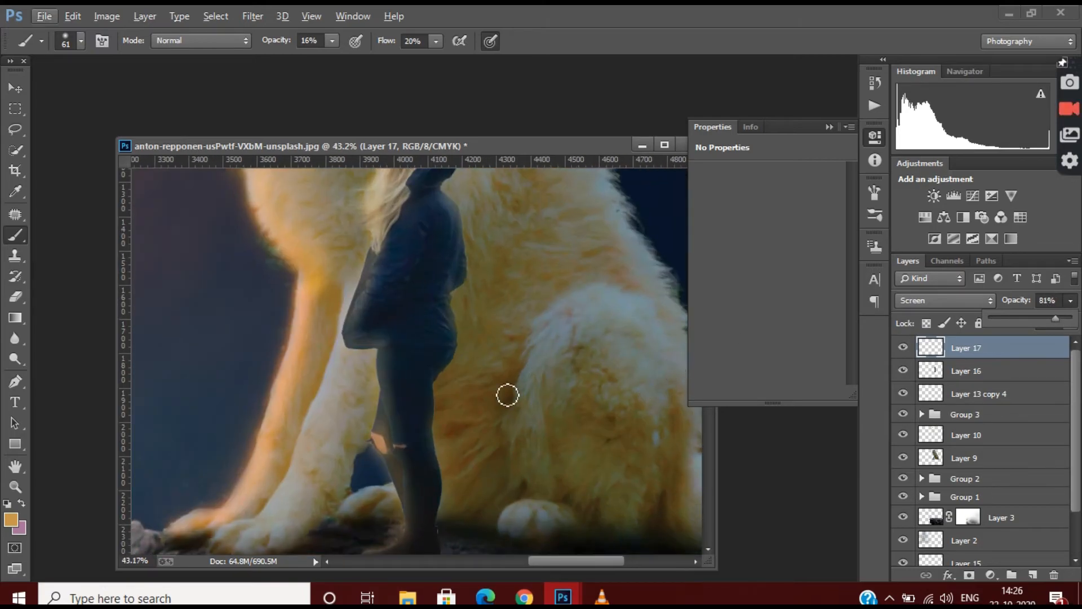
scroll(393, 363, up, 3)
scroll(369, 381, down, 2)
scroll(462, 474, down, 5)
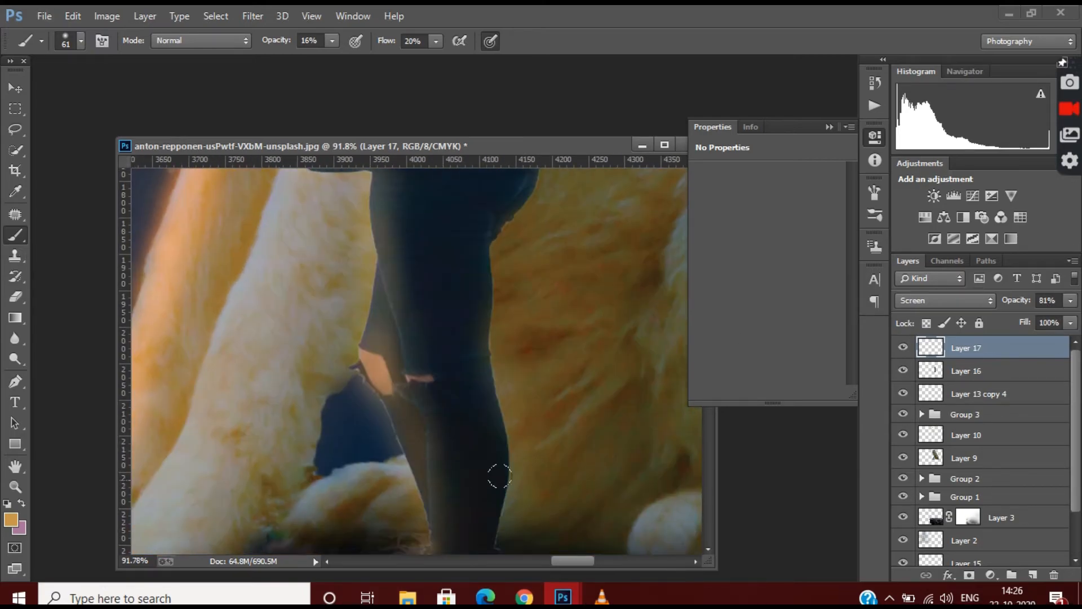
scroll(463, 470, up, 3)
scroll(466, 468, down, 5)
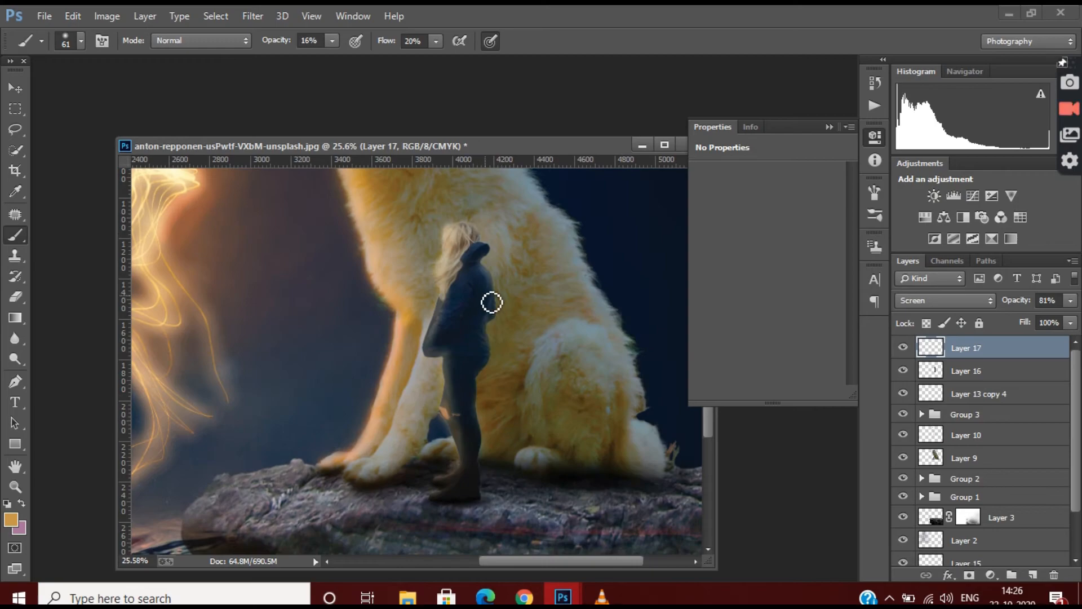
Step: Add soft orange light along the front of the woman's coat with a 114 px brush at 16% opacity
scroll(491, 310, down, 2)
scroll(502, 344, up, 5)
click(80, 44)
drag(43, 79, 53, 79)
click(428, 326)
scroll(455, 321, down, 4)
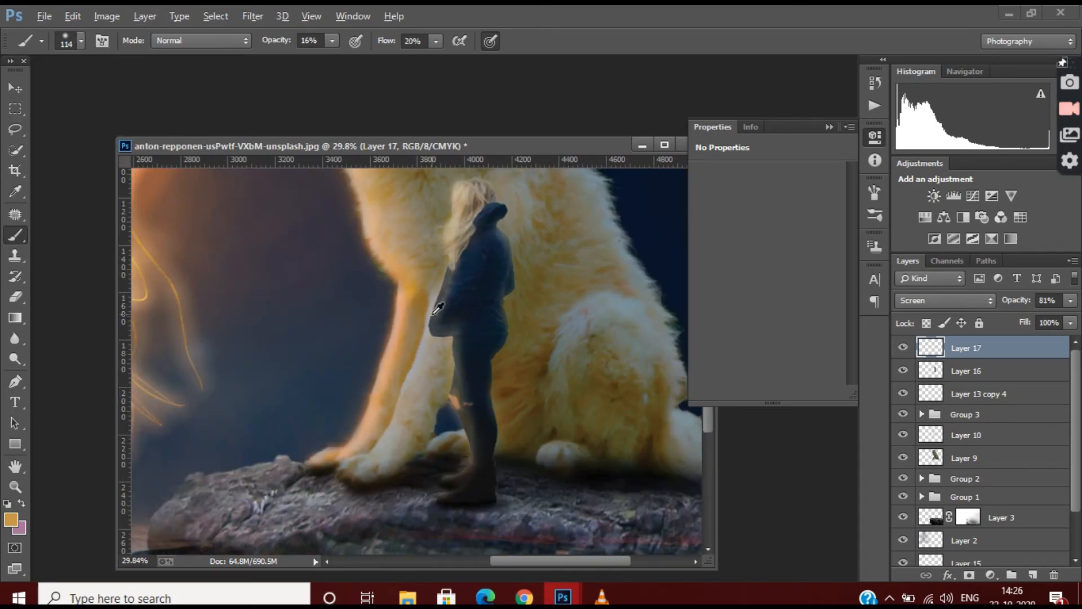
scroll(456, 324, up, 4)
scroll(458, 325, down, 4)
scroll(496, 321, up, 4)
scroll(374, 319, down, 6)
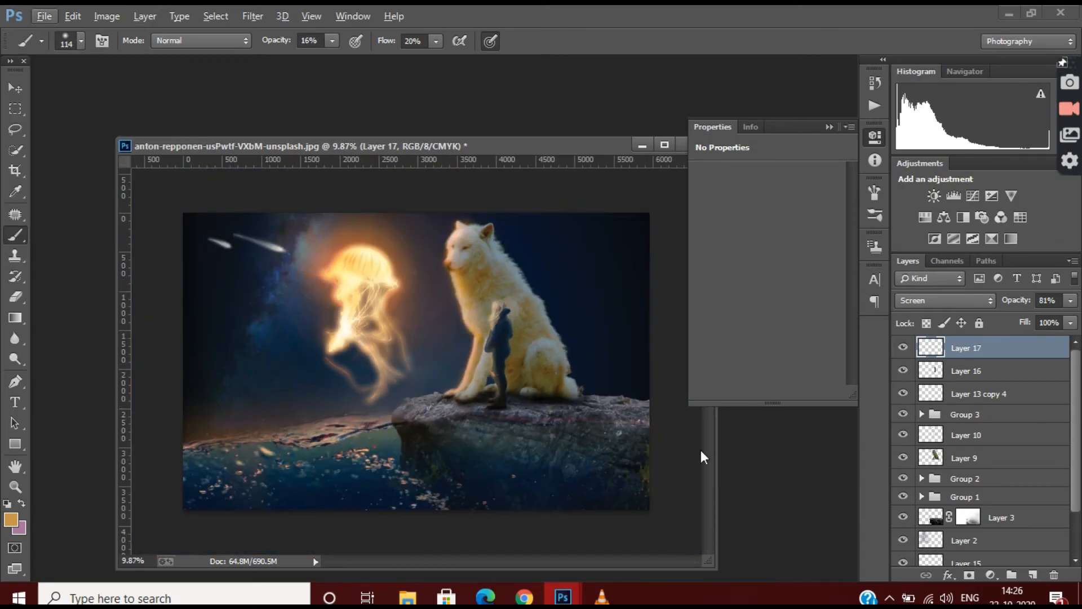
Step: Merge the orange light layer down into the woman's layer and add a new empty layer in Normal mode
right_click(1012, 347)
click(801, 459)
scroll(426, 413, up, 5)
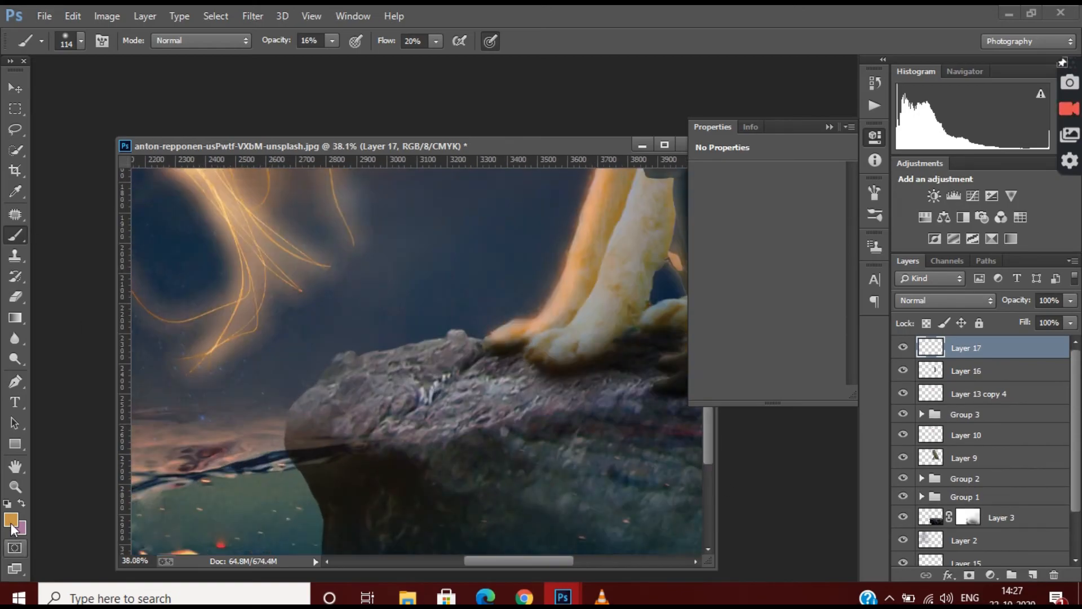
Step: Pick a saturated orange and paint the upper edge of the rock with a 71 px brush at 100% opacity and flow
click(11, 520)
click(752, 189)
click(909, 178)
scroll(361, 406, up, 2)
click(81, 43)
drag(127, 91, 120, 91)
click(281, 423)
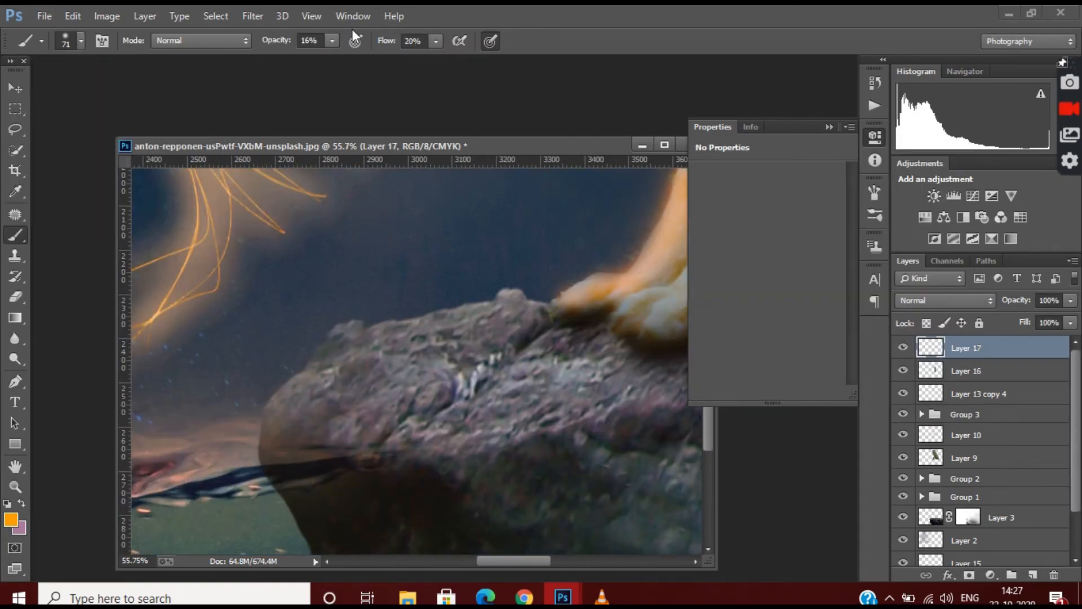
mouse_move(277, 434)
mouse_down()
mouse_move(395, 321)
mouse_move(341, 382)
mouse_move(316, 355)
mouse_move(362, 350)
mouse_move(366, 394)
mouse_up()
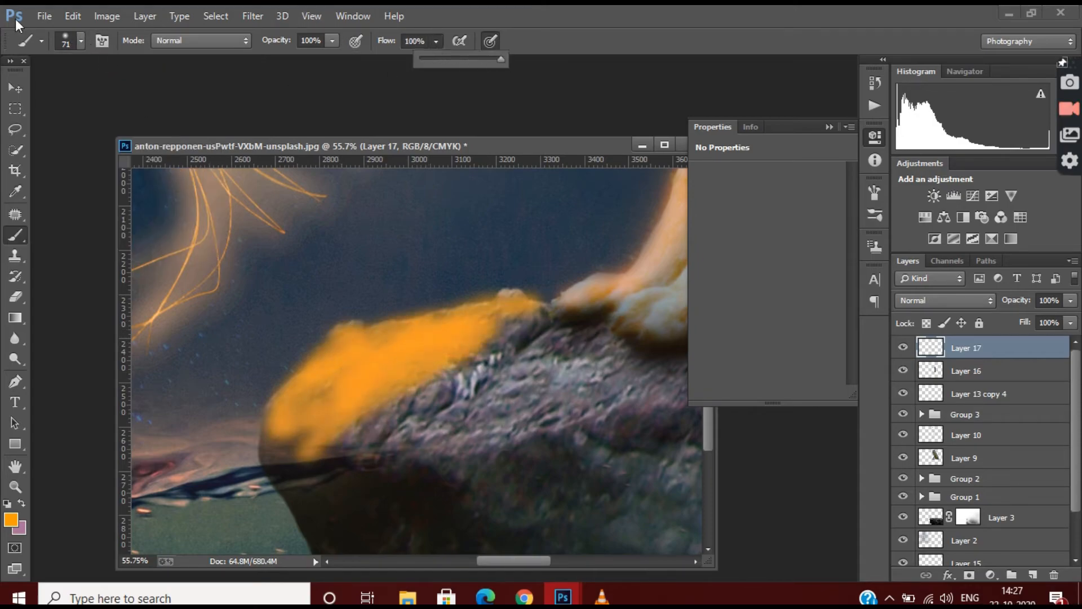
Step: Enlarge the brush to 296 px and cover the top of the rock, up to the wolf's paws, with orange
click(81, 43)
drag(120, 91, 159, 92)
mouse_move(355, 409)
mouse_down()
mouse_move(570, 366)
mouse_move(324, 428)
mouse_up()
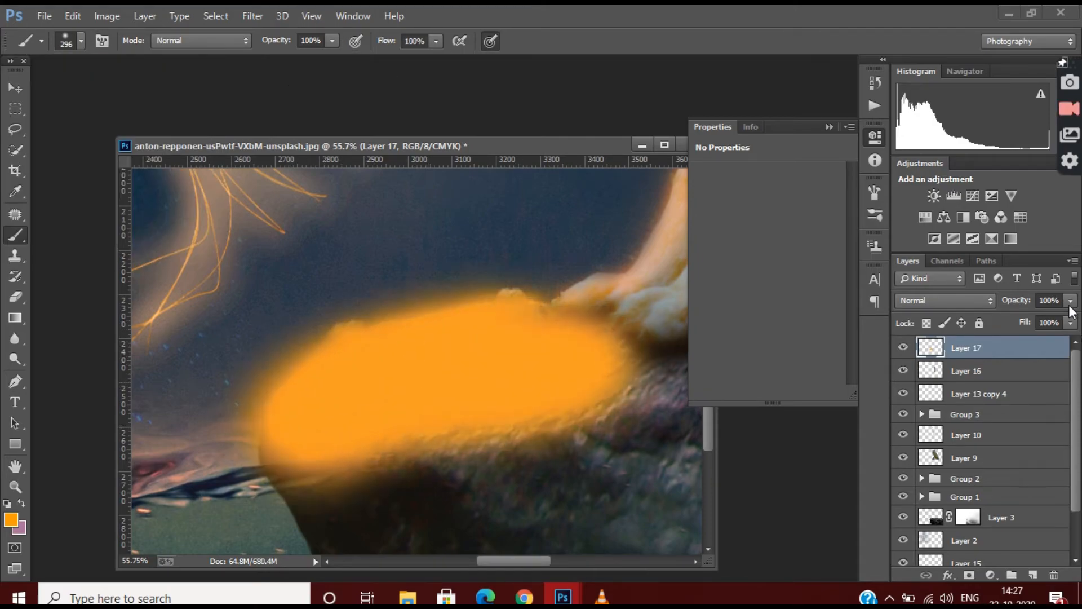
Step: Set the orange layer to Screen and erase the spill along the rock's upper edge with an 80 px eraser at 66% opacity
click(944, 300)
click(908, 139)
key(e)
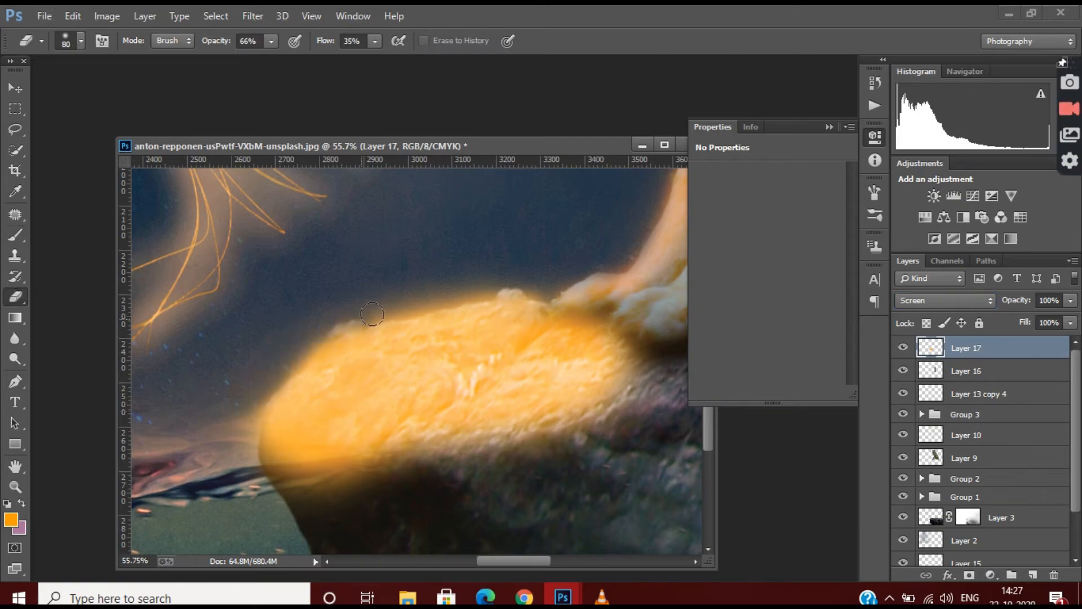
drag(372, 314, 486, 293)
key(b)
click(345, 320)
key(e)
scroll(581, 378, down, 1)
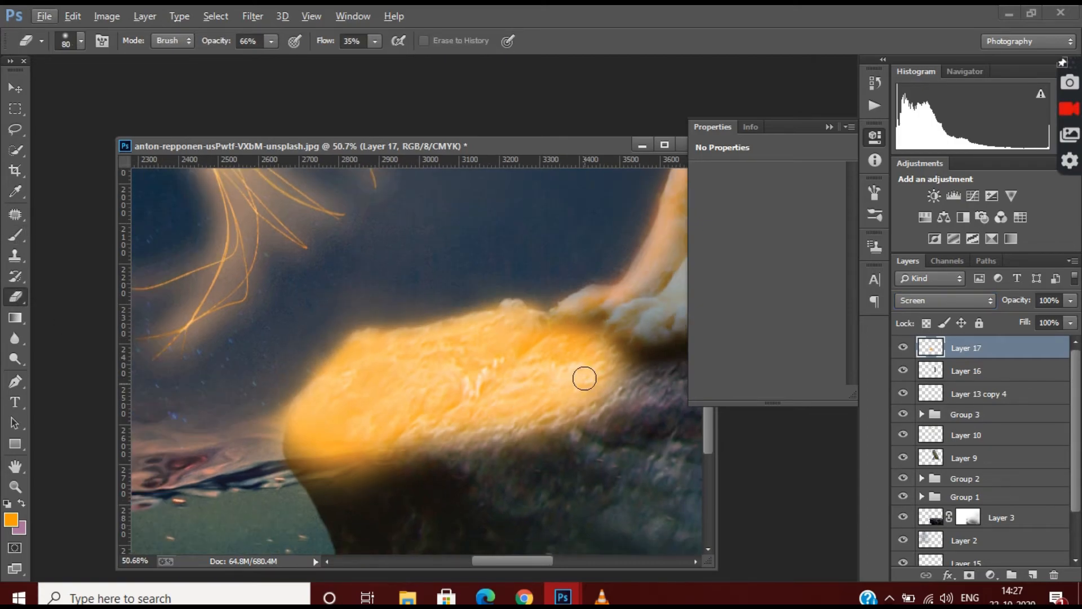
Step: Thin out the orange over the rock with a 367 px eraser at 74% opacity and 27% flow
click(82, 40)
mouse_move(567, 392)
mouse_down()
mouse_move(352, 455)
mouse_move(598, 369)
mouse_up()
scroll(572, 408, down, 10)
scroll(563, 398, up, 6)
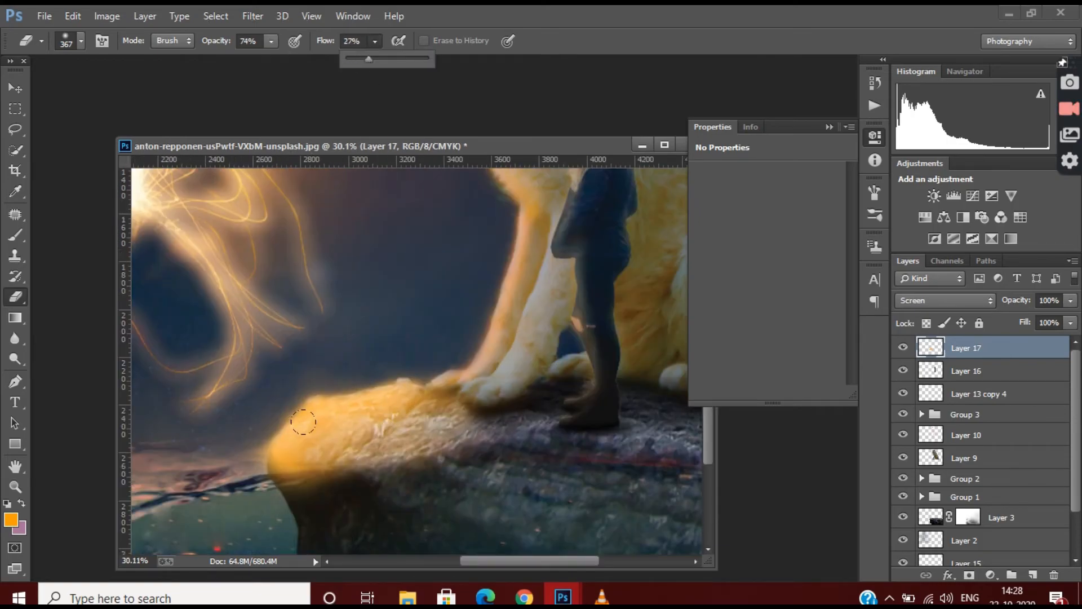
drag(303, 422, 278, 438)
scroll(379, 382, down, 10)
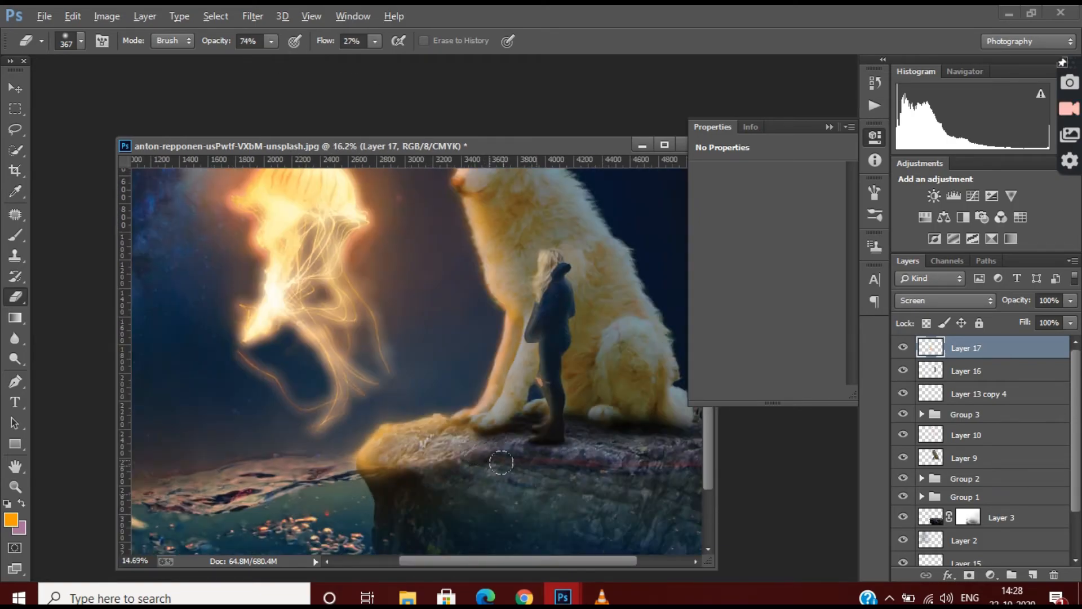
scroll(319, 435, up, 12)
scroll(435, 386, down, 10)
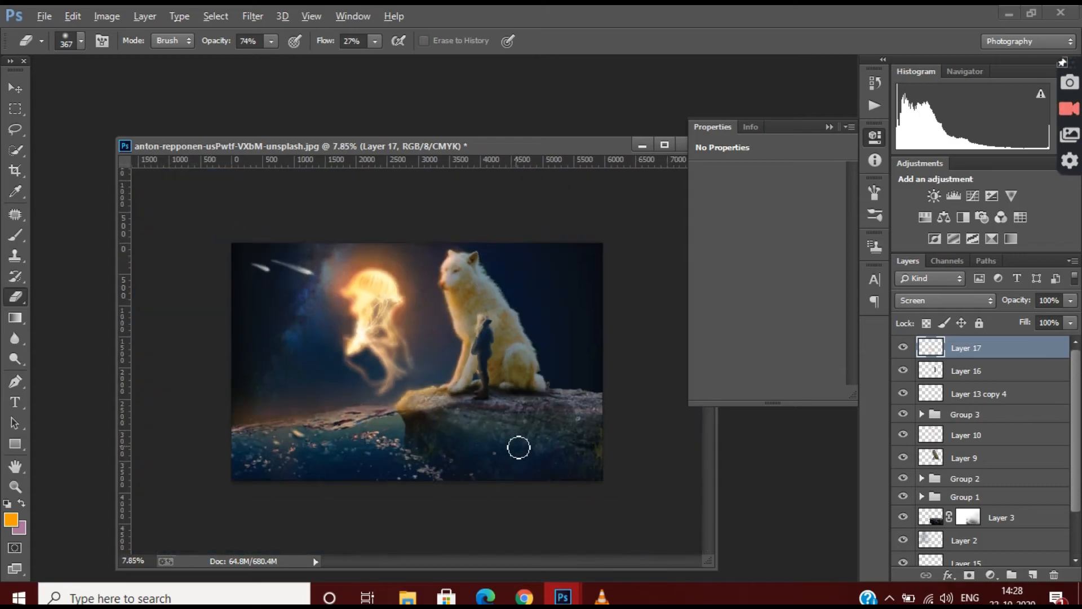
Step: Brush faint orange across the rock from the wolf's paws to the woman's feet at 25% opacity and 24% flow
scroll(519, 447, up, 8)
key(b)
click(332, 41)
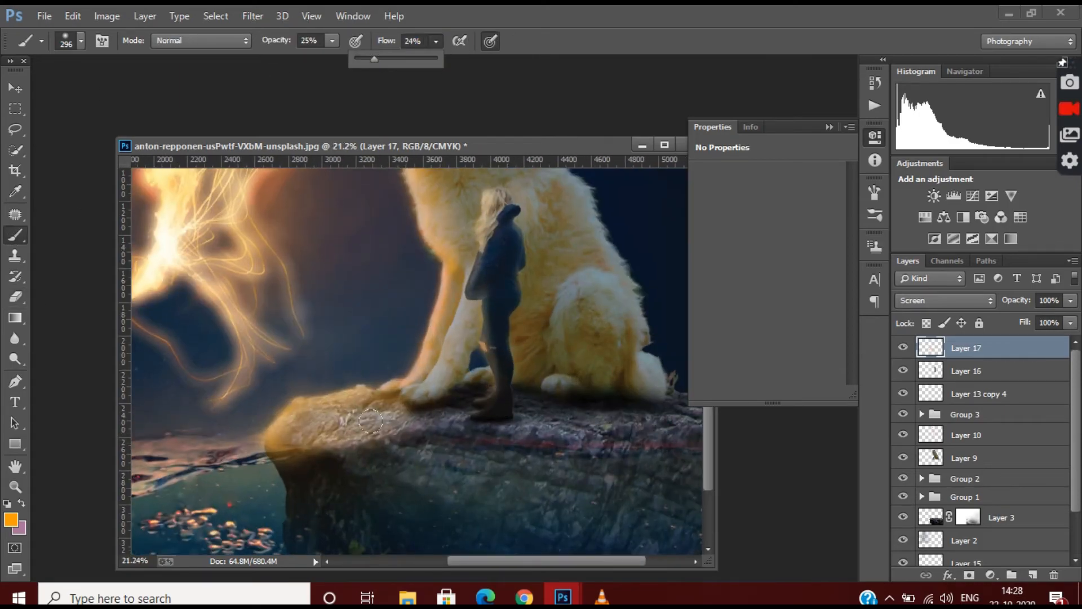
drag(394, 409, 476, 430)
scroll(496, 434, down, 3)
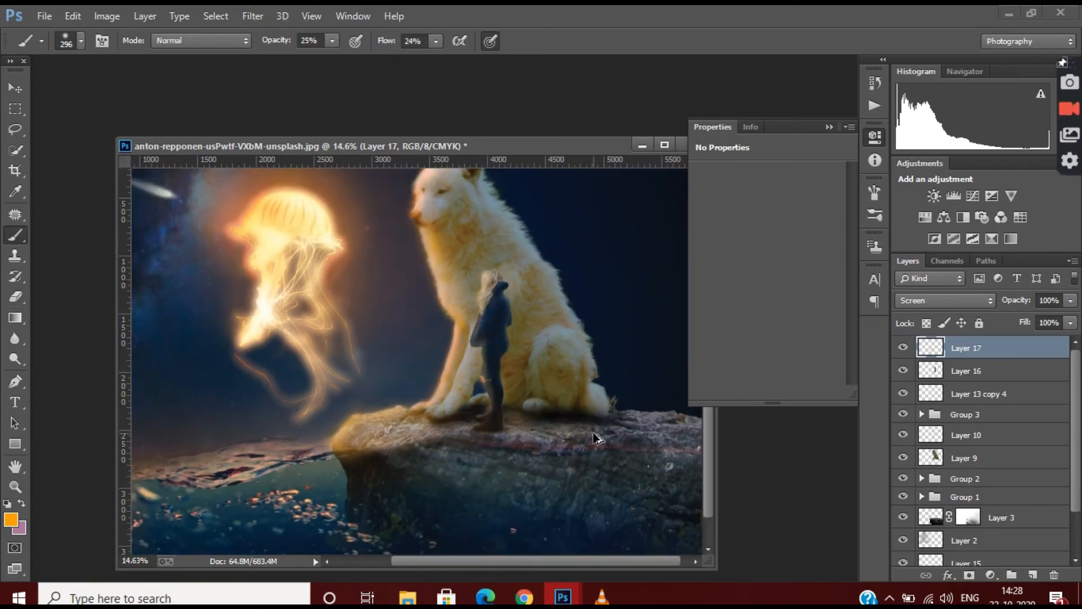
scroll(593, 427, down, 3)
scroll(461, 480, up, 4)
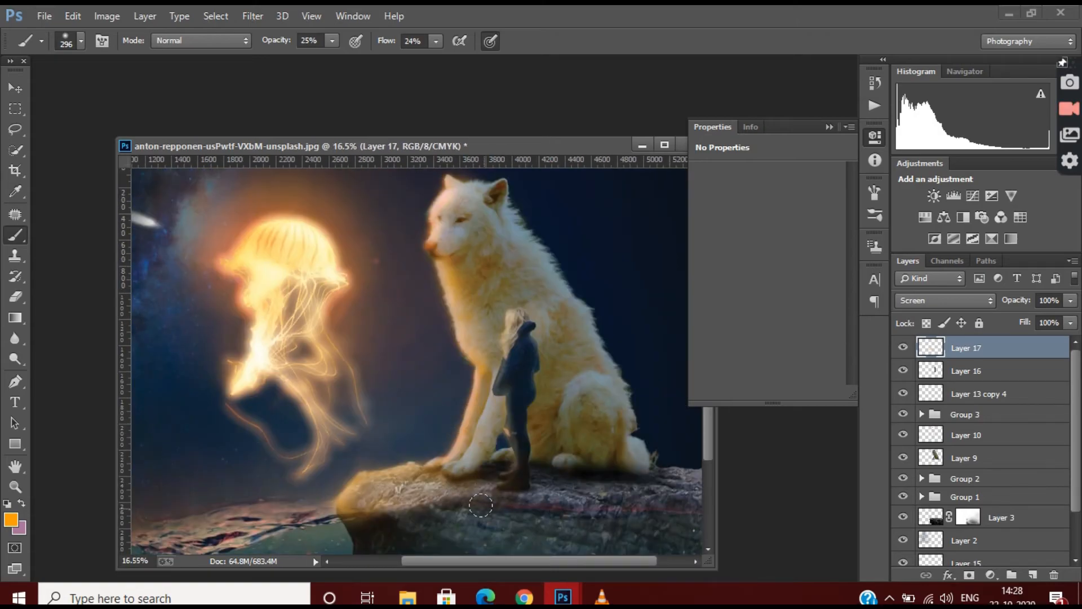
scroll(481, 505, up, 3)
scroll(429, 484, down, 3)
scroll(361, 451, up, 3)
Step: Erase the orange halo around the front tip of the rock with the 367 px eraser
key(e)
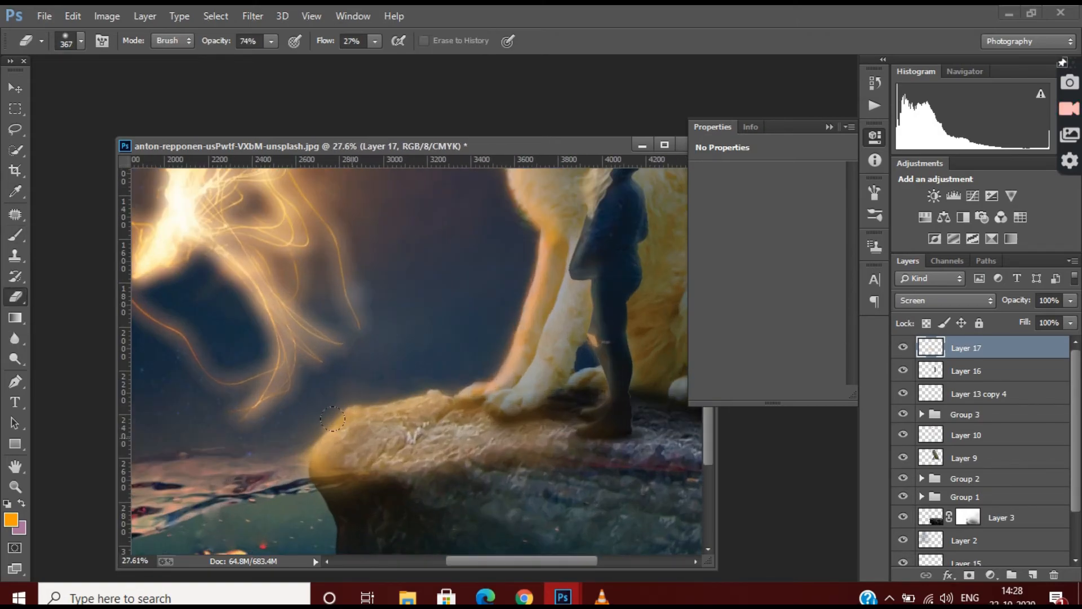
scroll(342, 423, up, 3)
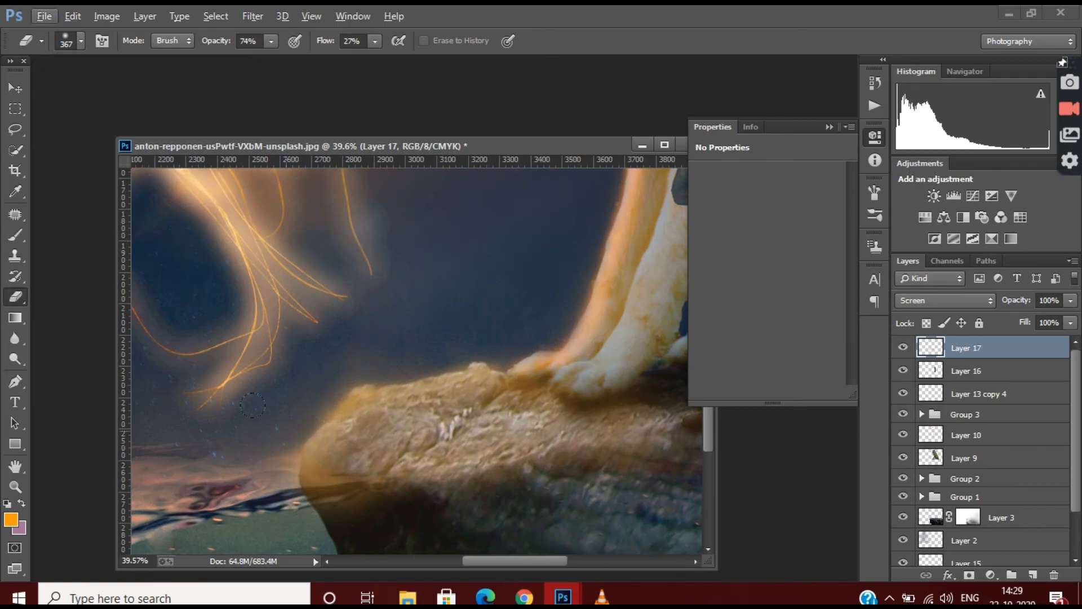
scroll(561, 430, down, 5)
scroll(496, 450, up, 4)
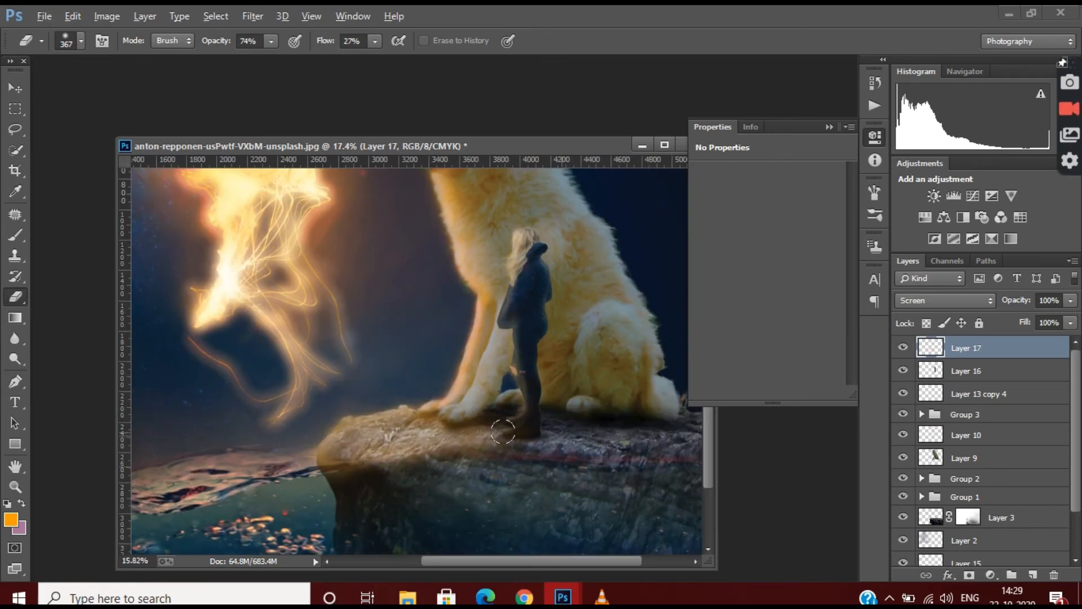
scroll(512, 442, down, 4)
scroll(442, 391, up, 5)
Step: Touch up the front edge of the rock with a 128 px soft orange brush and clean up the spill
click(20, 236)
click(80, 45)
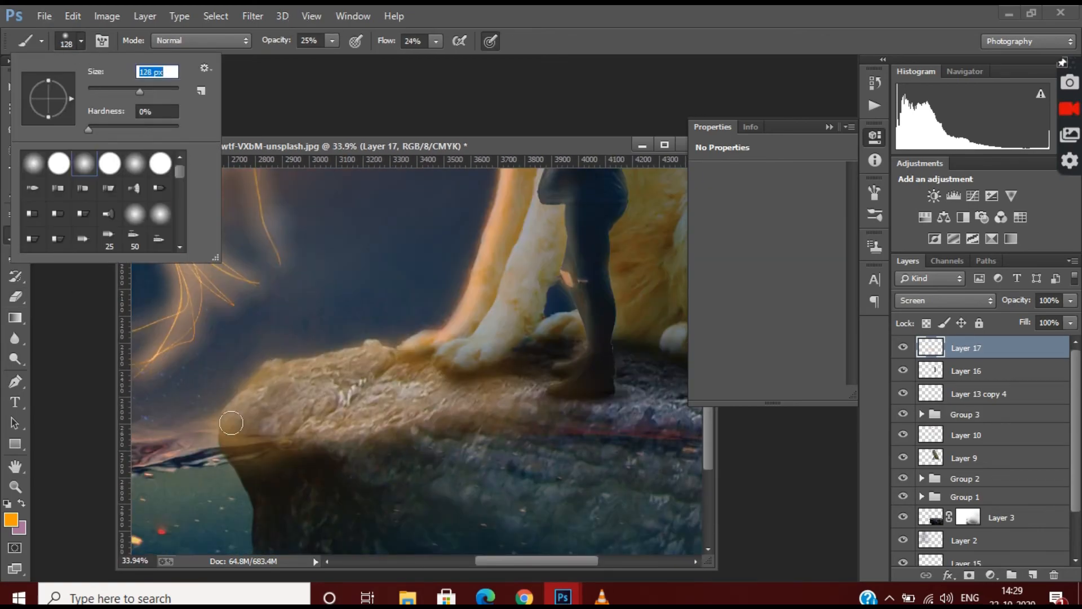
click(231, 423)
scroll(417, 400, up, 2)
key(e)
scroll(507, 417, down, 5)
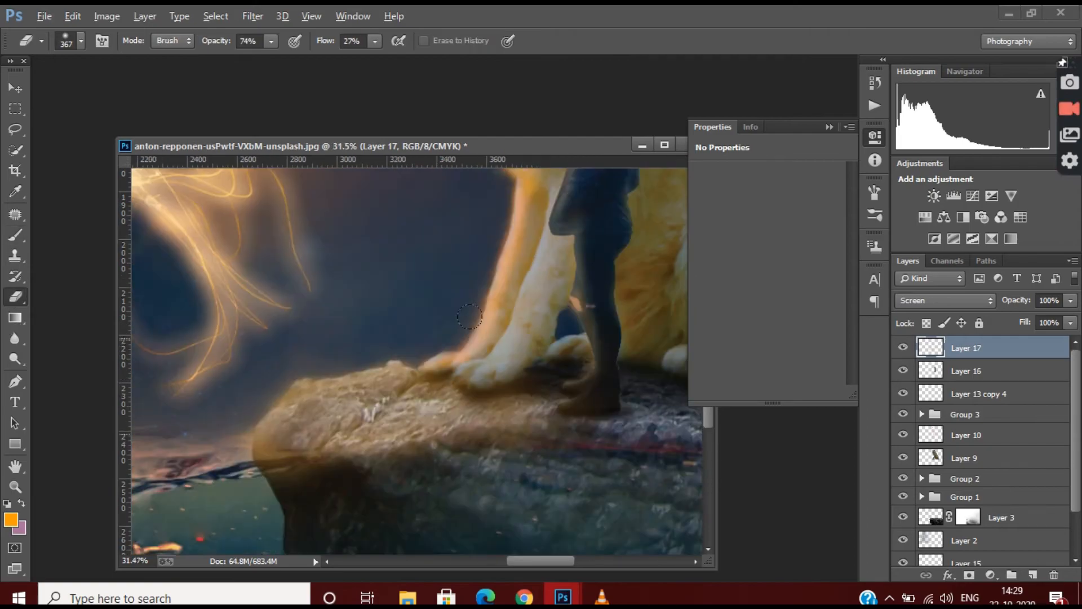
scroll(536, 420, up, 1)
scroll(958, 479, down, 2)
Step: Adjust the opacity of Layer 6 in Group 2 and collapse the group
click(922, 432)
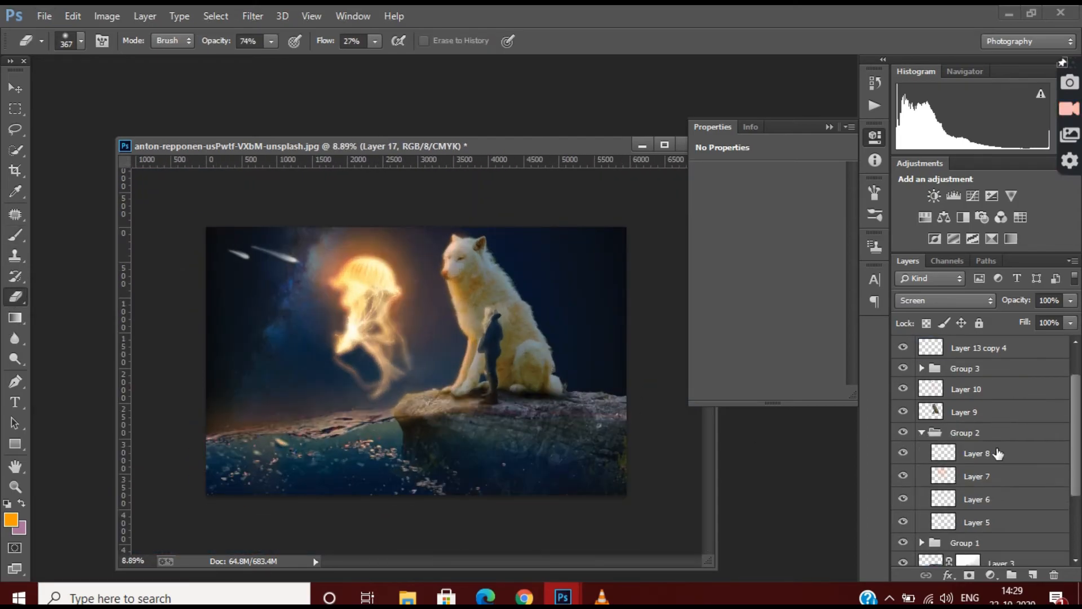
click(995, 478)
click(992, 500)
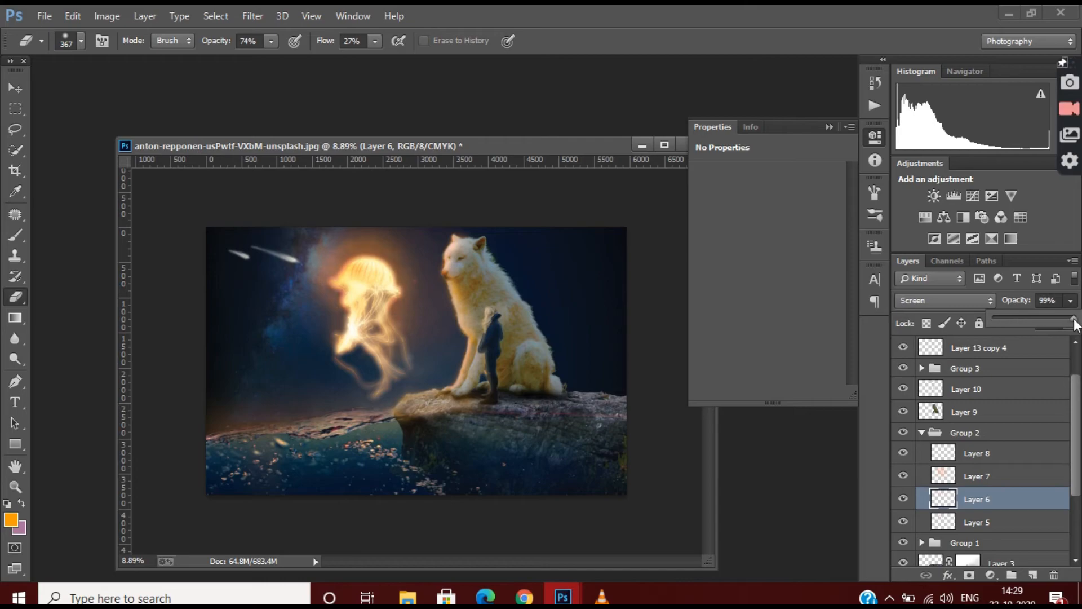
click(923, 432)
Step: Expand Group 3 and lower the opacity of Layer 12
click(929, 374)
click(1012, 386)
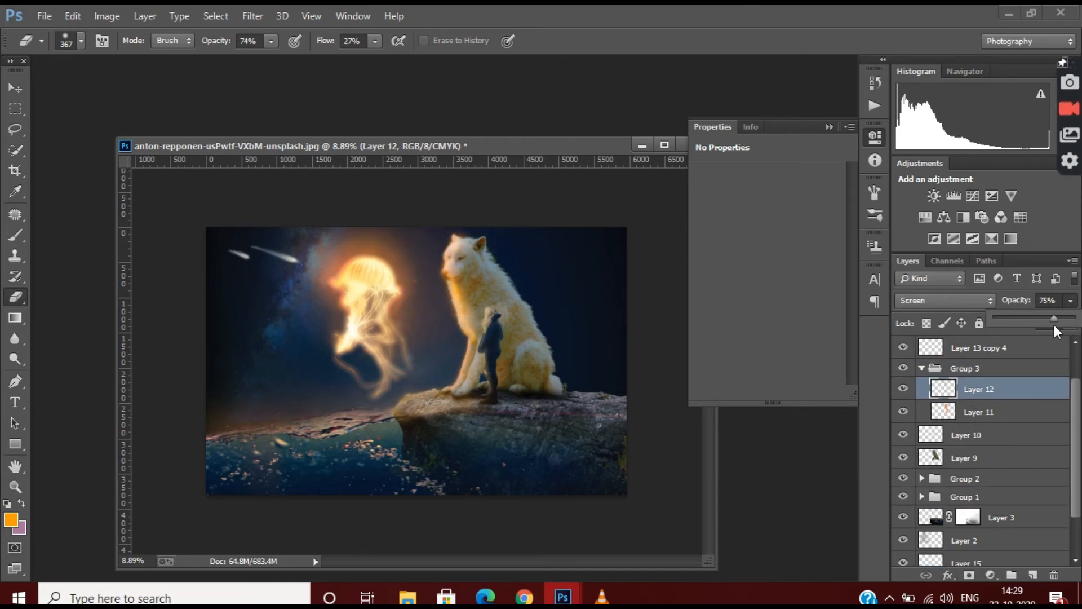
scroll(459, 310, up, 6)
key(b)
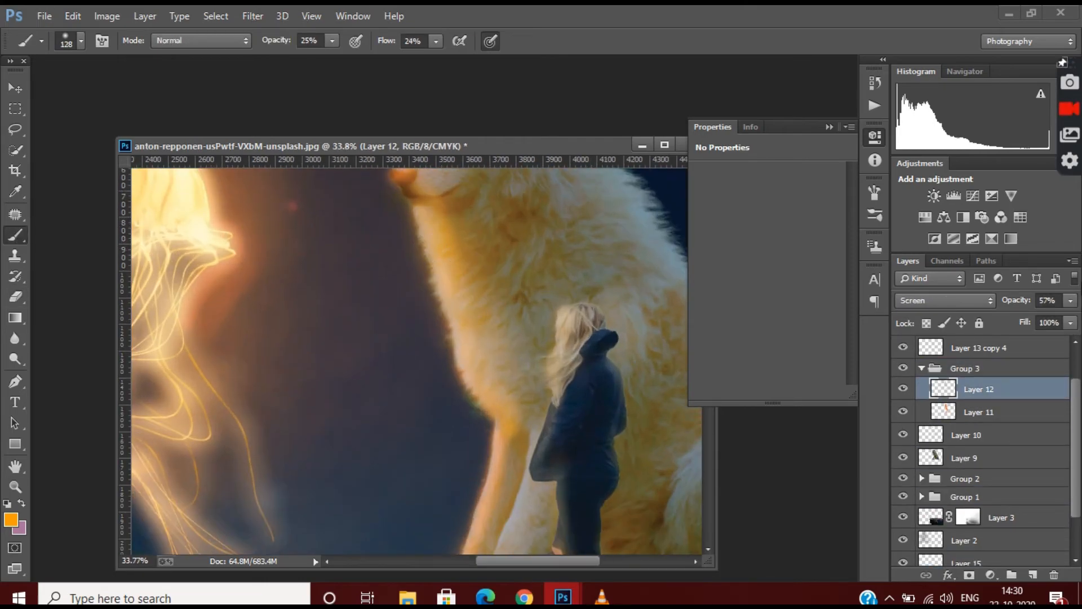
scroll(460, 311, down, 5)
click(1071, 301)
drag(1042, 319, 1013, 332)
Step: Lower the opacity of Layer 11 and collapse Group 3
click(995, 407)
click(1072, 303)
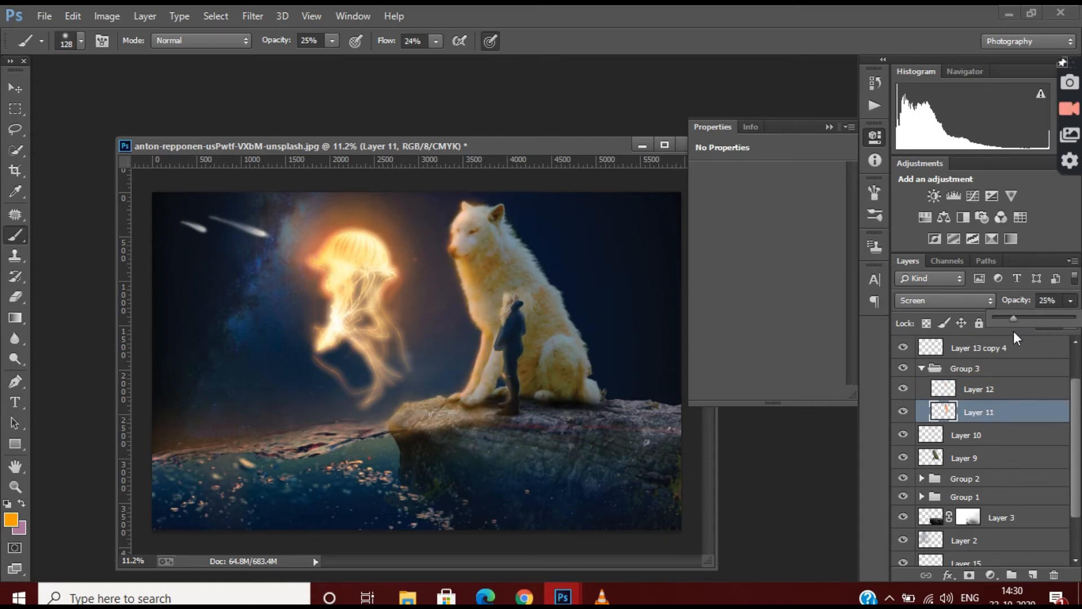
click(921, 368)
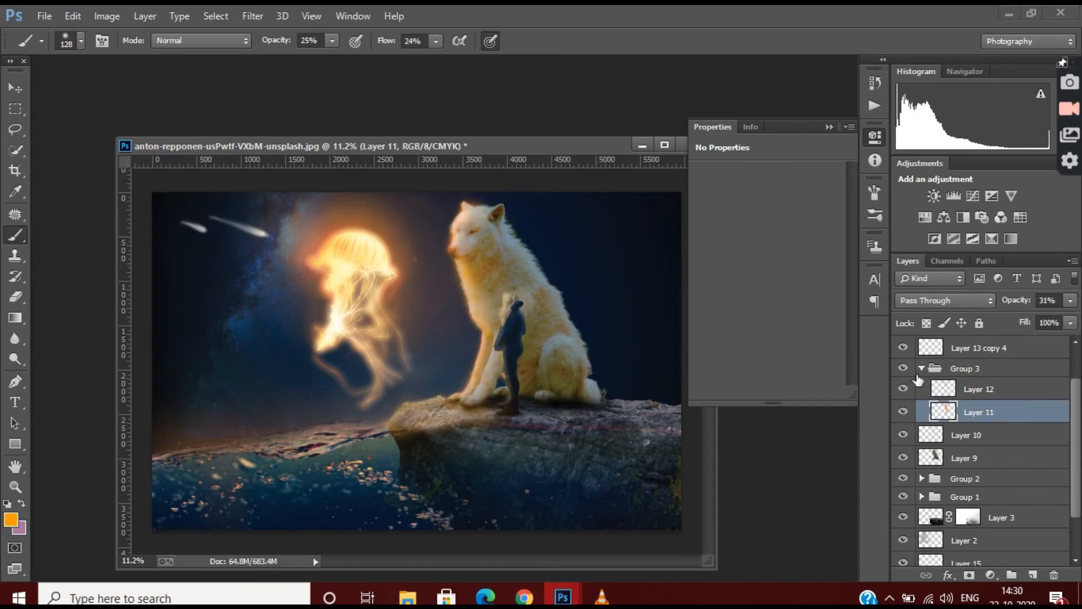
Step: Select Layer 13 copy 4 and retouch the top of the rock beside the wolf's paws with the soft brush and eraser
scroll(584, 438, up, 5)
click(1037, 352)
scroll(325, 386, up, 4)
scroll(152, 387, up, 3)
scroll(514, 417, down, 1)
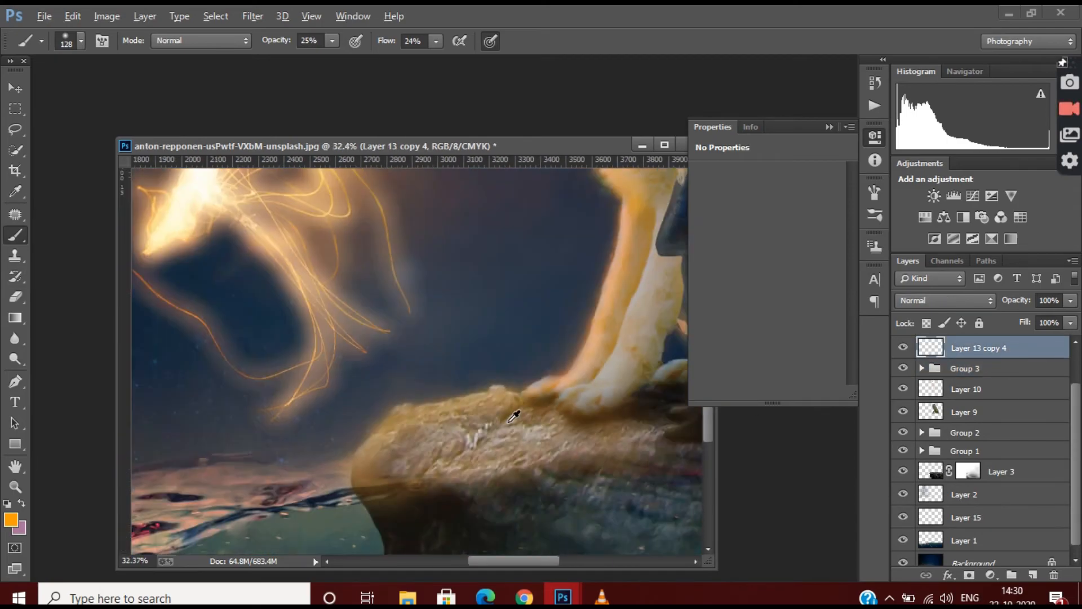
scroll(514, 417, down, 5)
scroll(539, 442, up, 4)
key(e)
scroll(460, 440, down, 2)
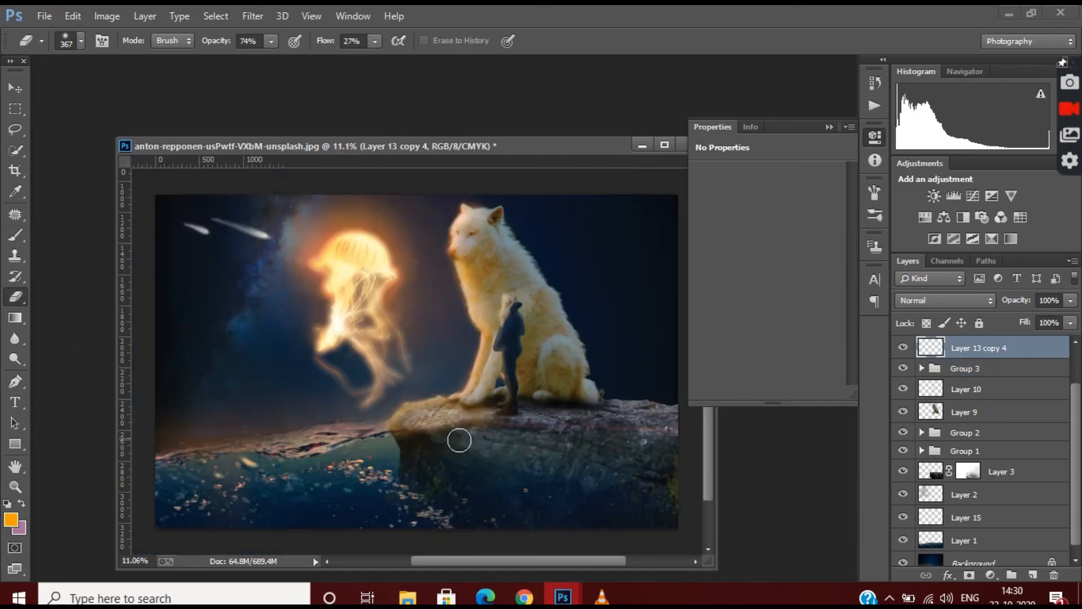
scroll(459, 440, down, 2)
scroll(442, 375, up, 4)
Step: Enlarge the brush to 244 px, lower its opacity to 9% and glaze the front of the rock with faint orange
key(b)
click(81, 40)
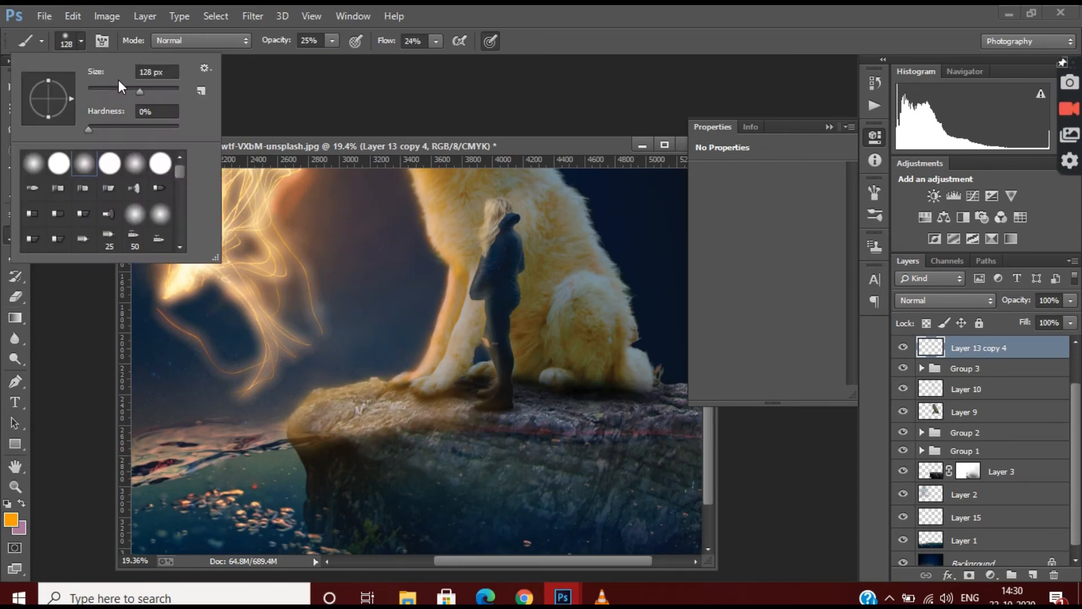
drag(140, 91, 148, 91)
drag(422, 432, 514, 424)
scroll(570, 436, down, 3)
key(ctrl+z)
scroll(540, 439, up, 2)
click(332, 41)
drag(333, 59, 320, 58)
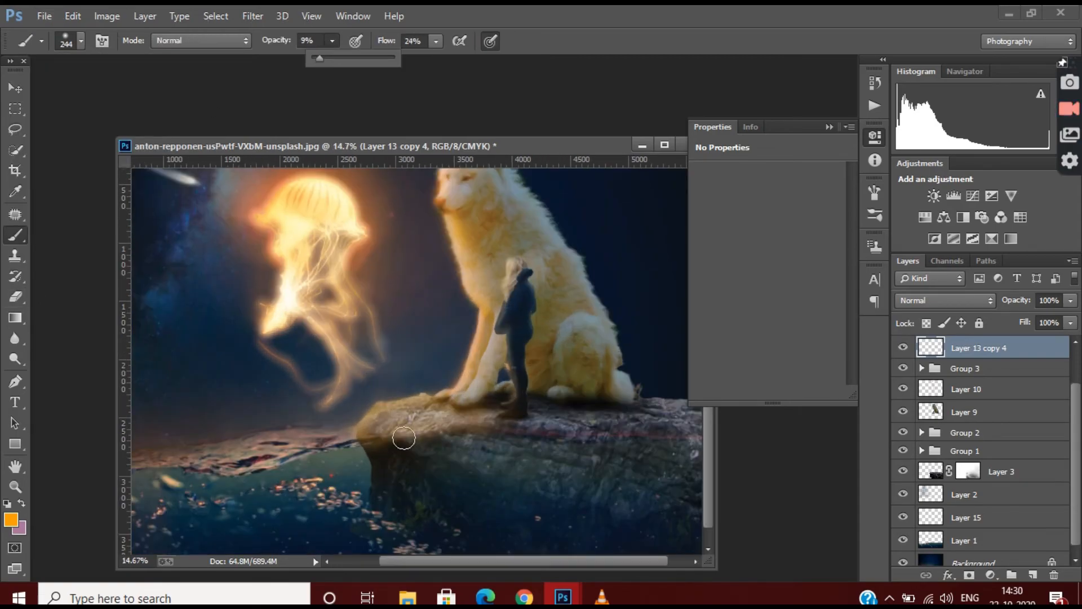
scroll(404, 437, down, 4)
Step: Add a Levels adjustment layer directly above the Background layer
right_click(970, 561)
key(Escape)
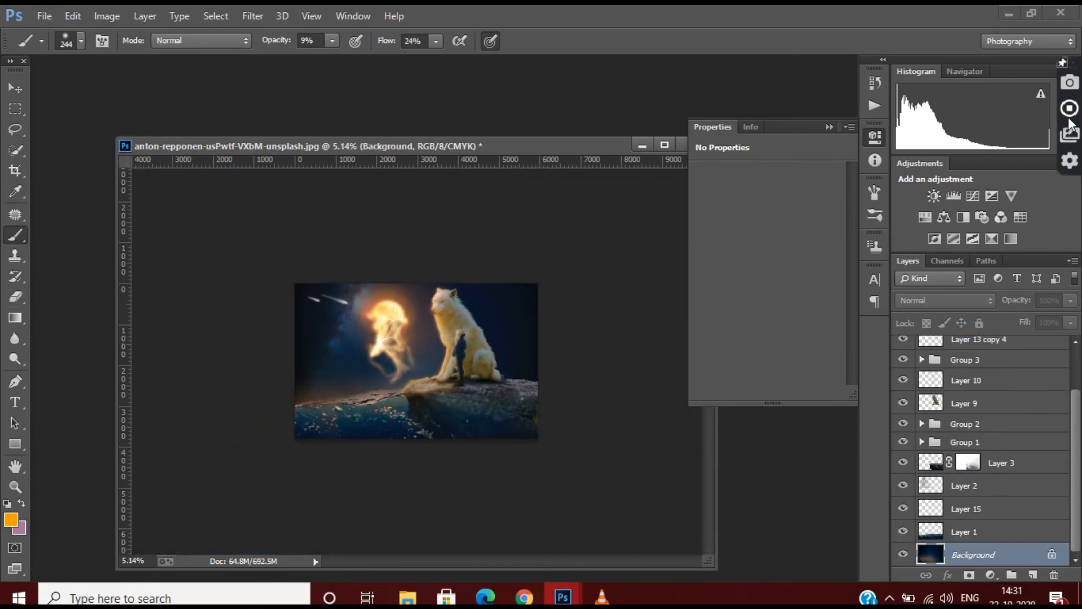
click(990, 575)
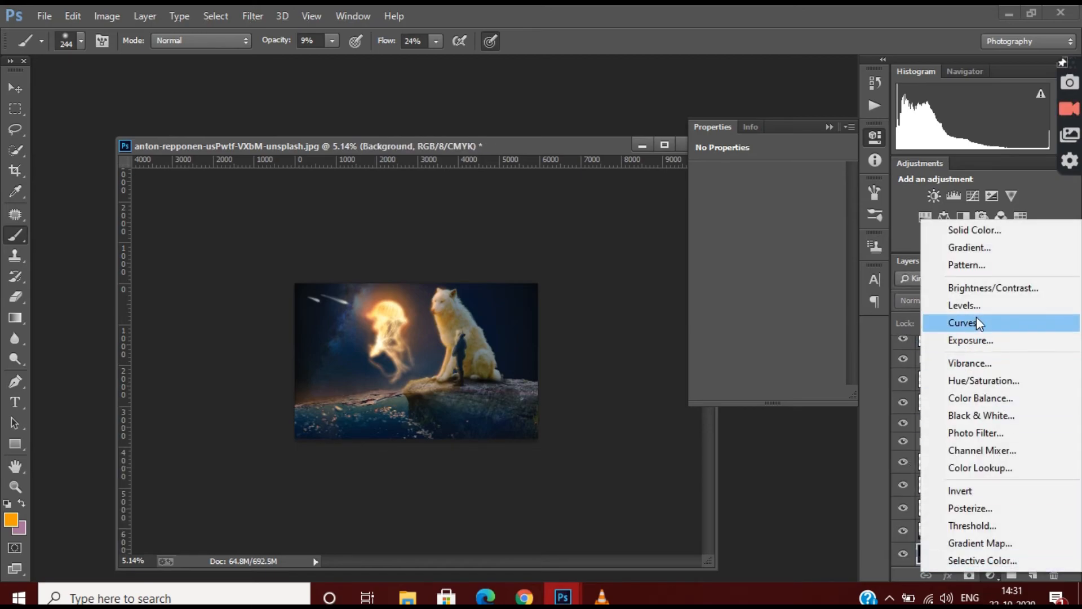
click(964, 305)
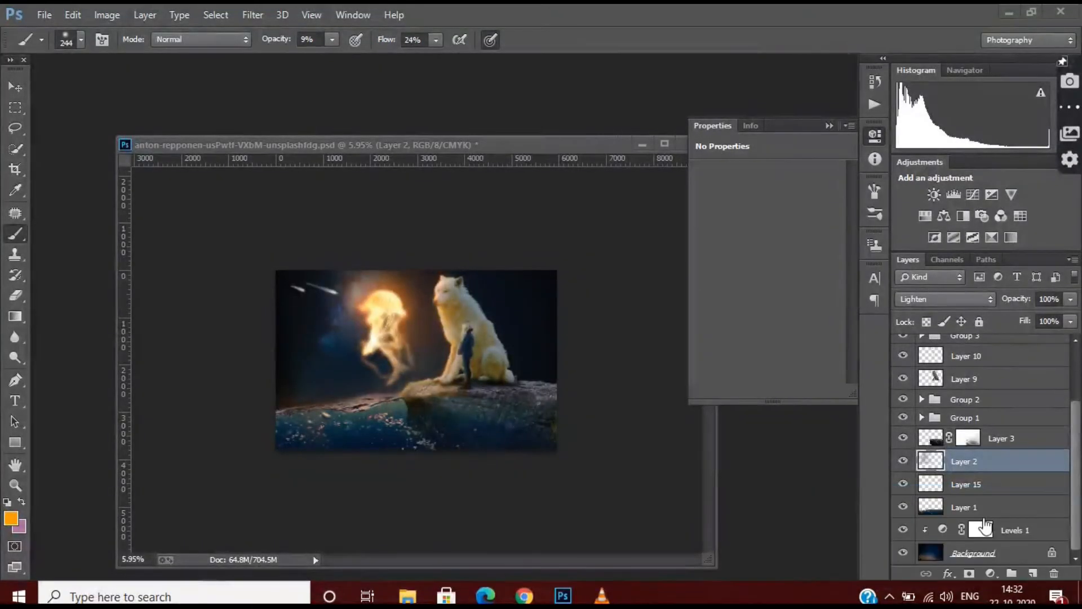
Step: Flatten the image into the Background layer and open it in the Camera Raw filter
right_click(973, 555)
key(Escape)
click(252, 15)
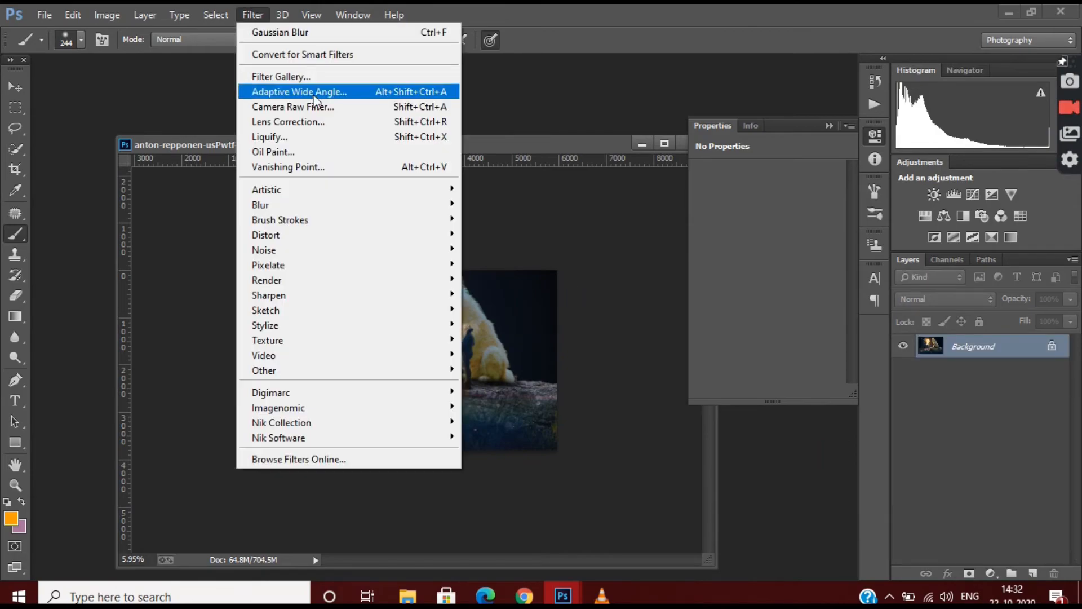
click(315, 106)
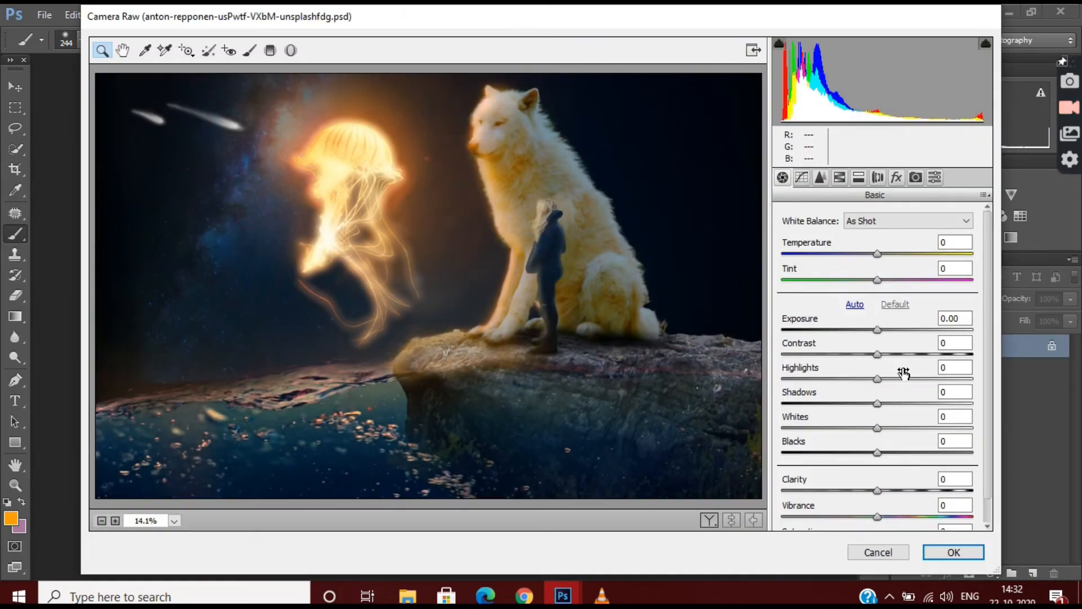
Step: Set exposure to +0.05, contrast +18, highlights +14, shadows -51, whites +1, blacks -4, clarity +9 and vibrance +22
drag(877, 330, 913, 418)
mouse_move(877, 452)
mouse_down()
mouse_move(813, 469)
mouse_move(877, 450)
mouse_up()
drag(911, 404, 843, 419)
drag(878, 455, 911, 455)
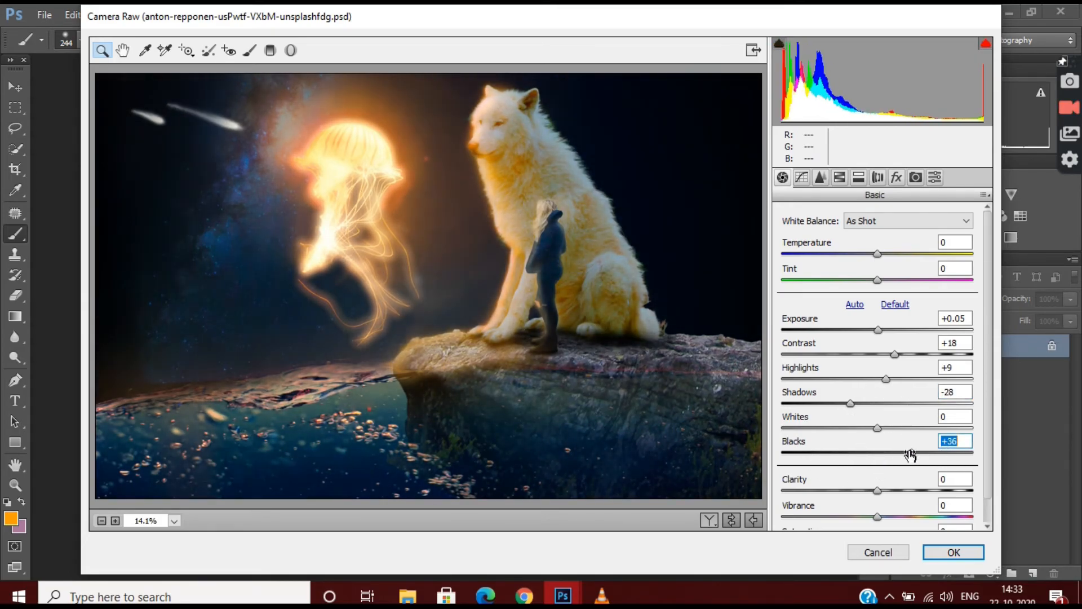
drag(851, 404, 801, 413)
drag(934, 404, 825, 403)
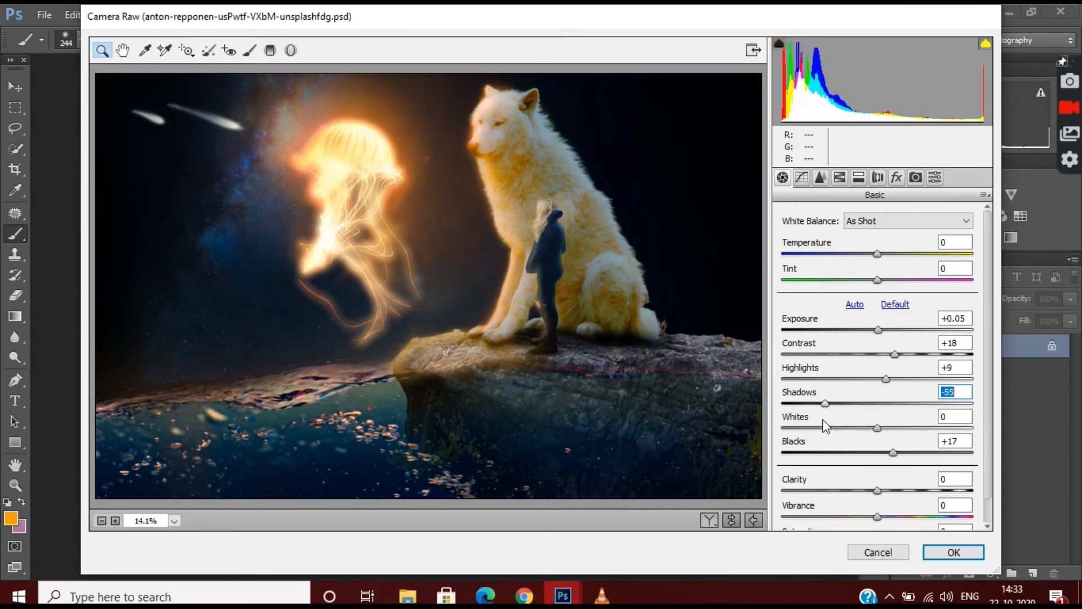
drag(857, 454, 882, 428)
mouse_move(887, 379)
mouse_down()
mouse_move(908, 377)
mouse_move(900, 381)
mouse_up()
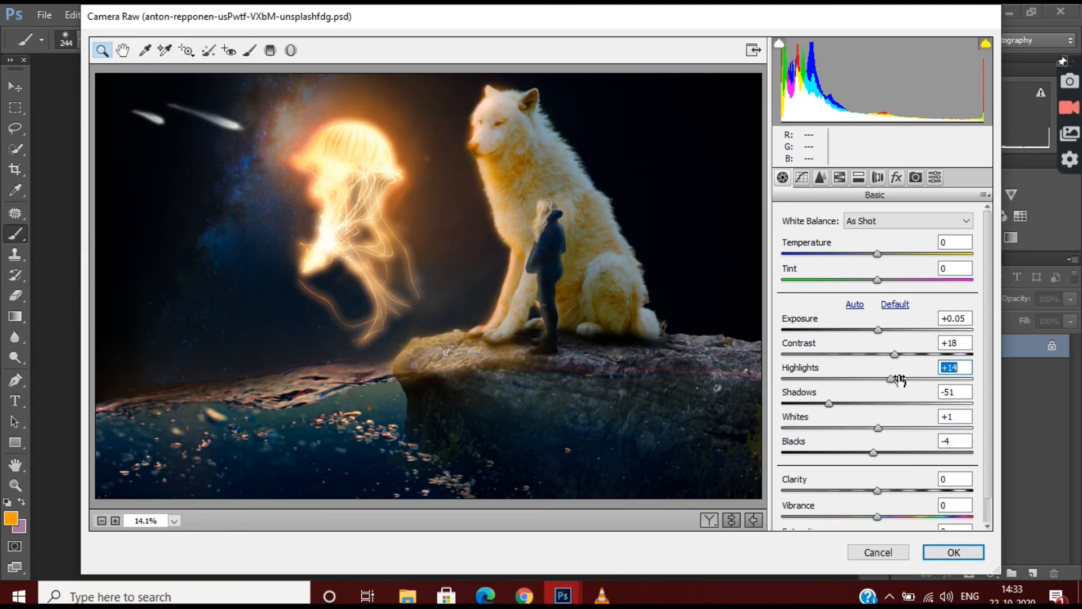
drag(890, 490, 896, 518)
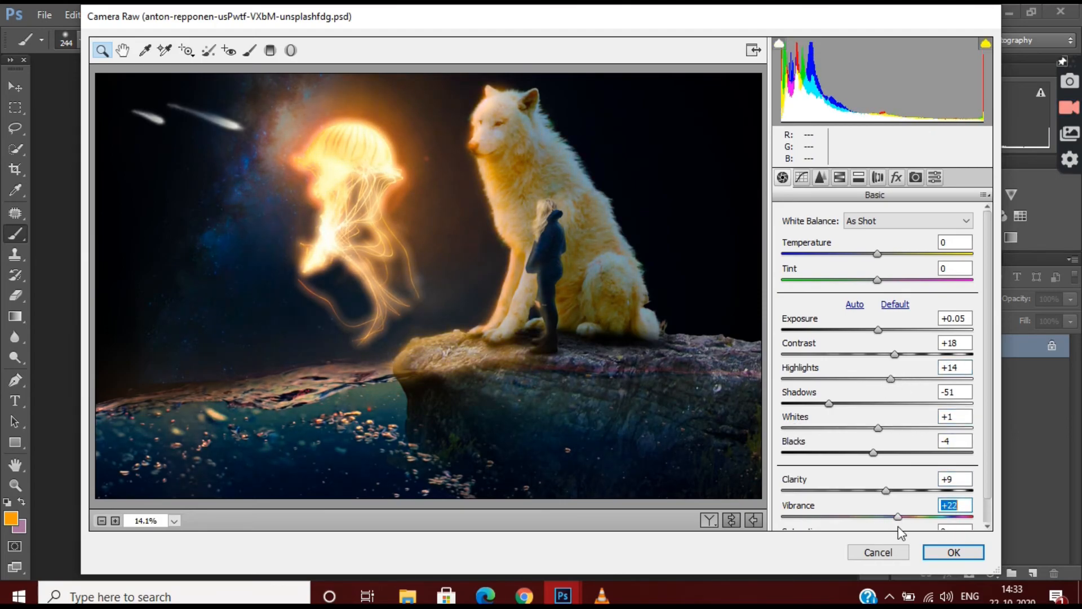
Step: Adjust the tone curve and set the sharpening amount to 21
click(821, 177)
click(802, 177)
drag(880, 467, 887, 532)
scroll(877, 512, down, 1)
click(821, 178)
click(809, 241)
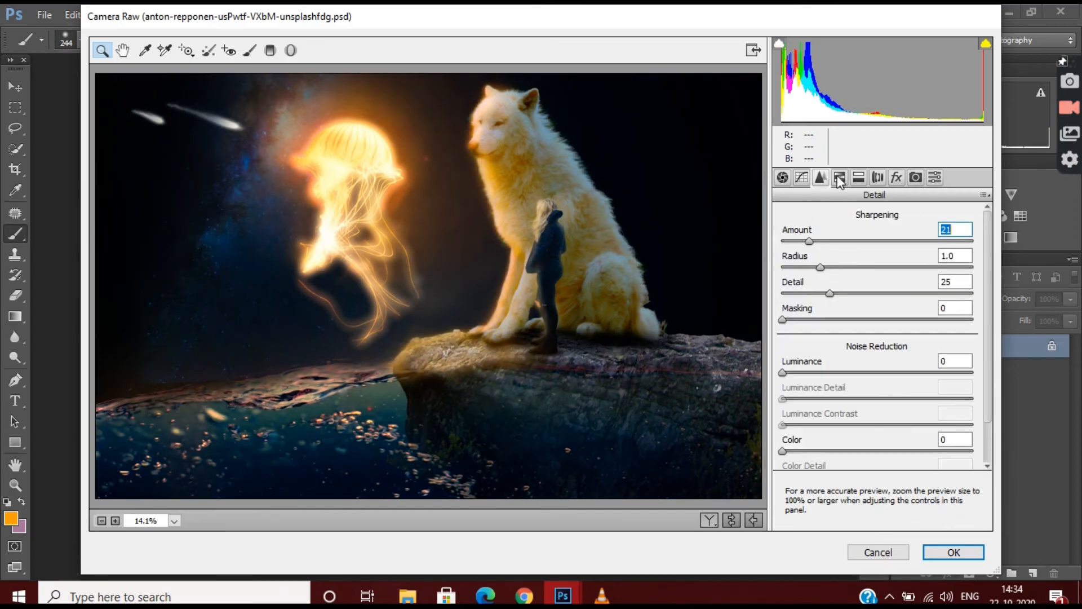
Step: Split-tone the image with shadows at hue 296 and saturation 13, balance -3, and highlights at hue 210 and saturation 17
click(840, 178)
click(859, 178)
mouse_move(807, 272)
mouse_down()
mouse_move(838, 272)
mouse_move(812, 273)
mouse_up()
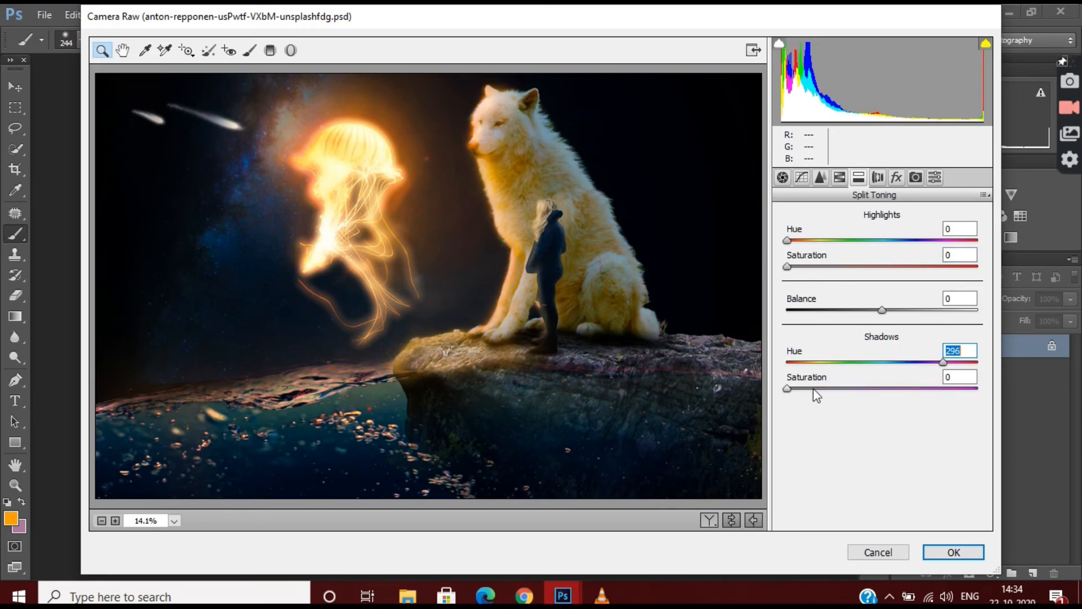
mouse_move(817, 396)
mouse_down()
mouse_move(828, 392)
mouse_move(814, 387)
mouse_move(851, 401)
mouse_move(805, 405)
mouse_move(813, 389)
mouse_up()
drag(881, 311, 878, 349)
drag(804, 269, 821, 288)
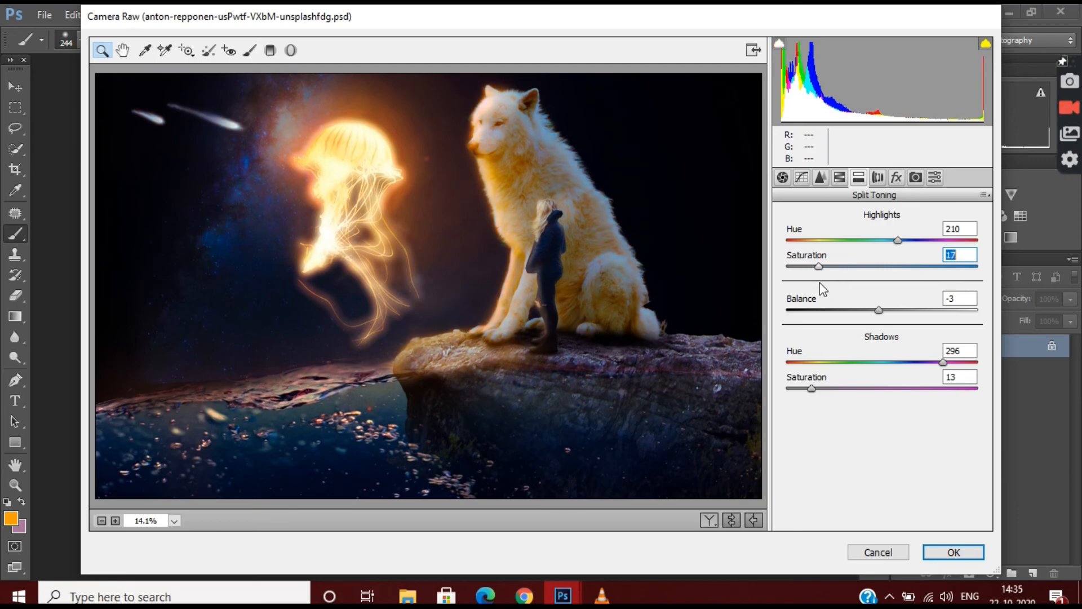
Step: Set split toning to balance -1, highlights saturation 38 and shadows saturation 17, and adjust the post-crop vignetting amount
click(837, 387)
drag(879, 310, 960, 323)
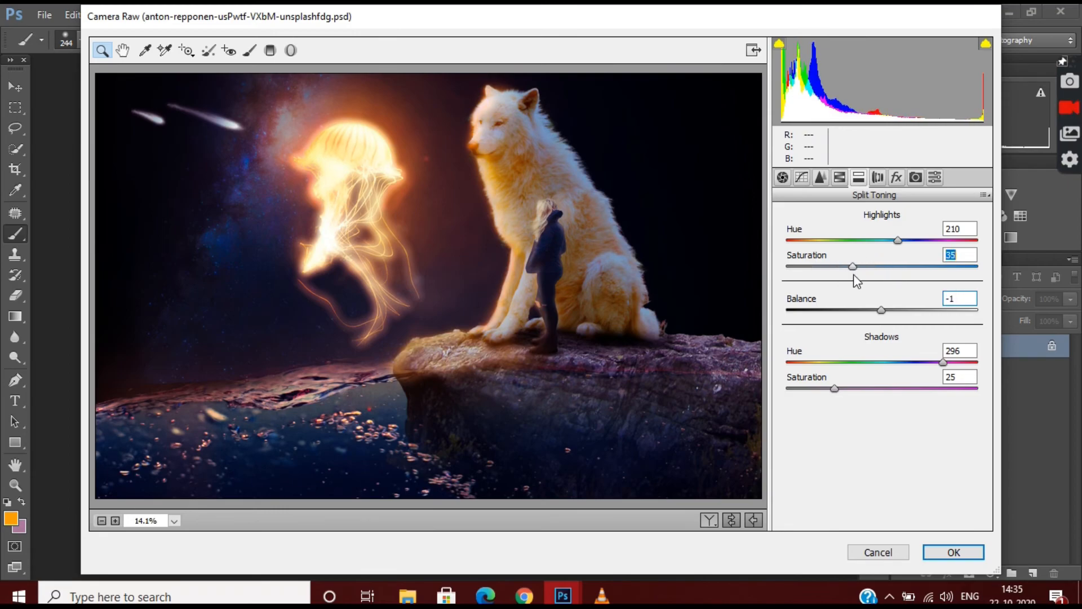
mouse_move(854, 266)
mouse_down()
mouse_move(919, 268)
mouse_move(868, 267)
mouse_up()
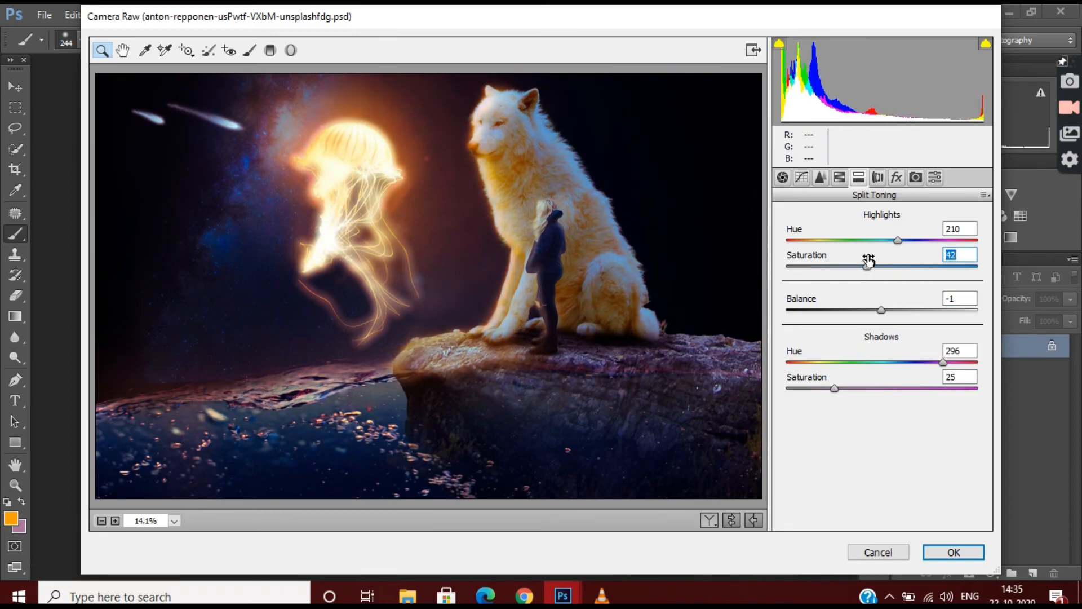
drag(792, 266, 859, 286)
drag(835, 388, 811, 395)
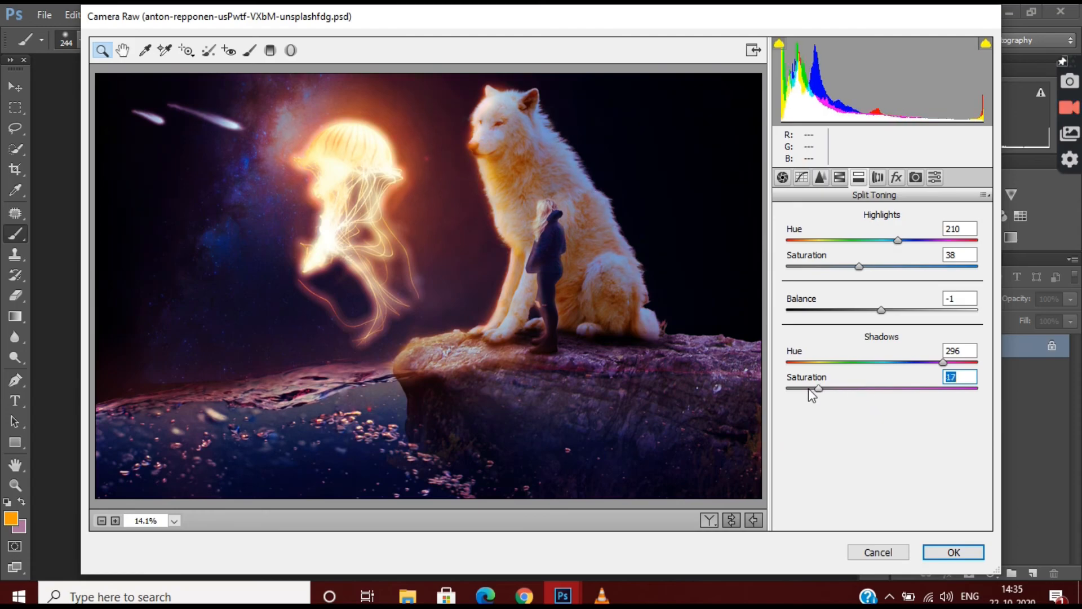
click(896, 177)
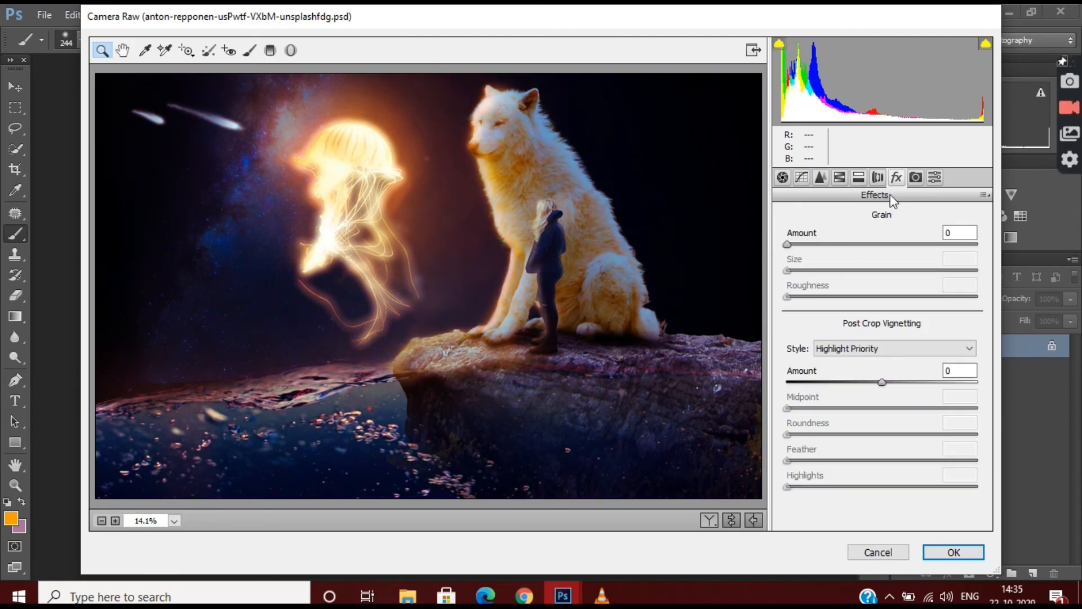
drag(882, 382, 875, 344)
Step: Set exposure to -0.15, contrast +12, highlights +10, shadows -1, whites +9, blacks -42 and vibrance +21, and shift the tint slightly
click(801, 178)
click(783, 177)
drag(873, 453, 860, 464)
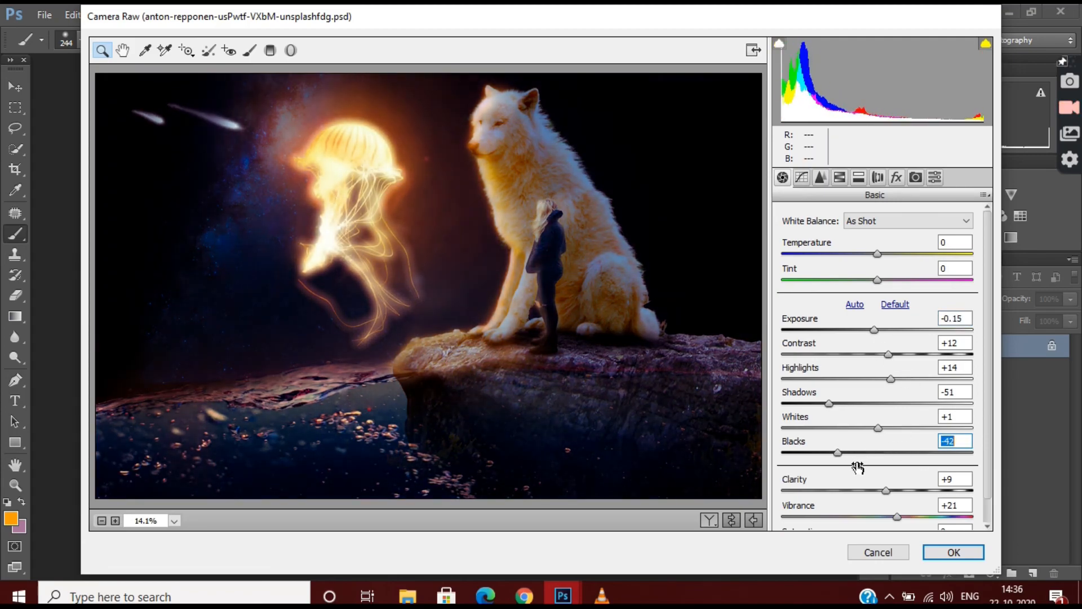
drag(828, 403, 896, 389)
drag(889, 429, 909, 443)
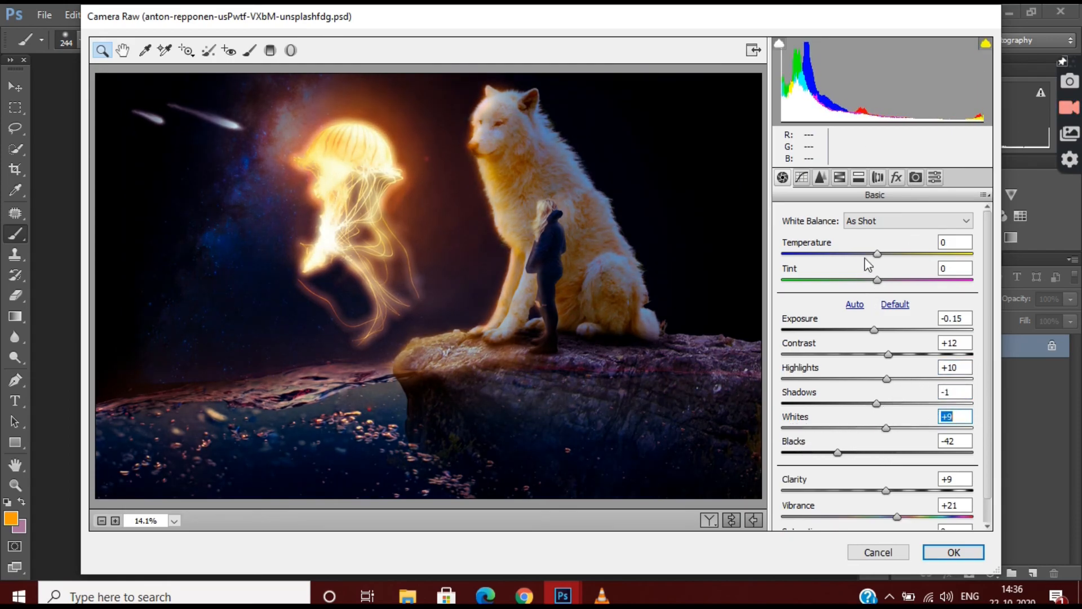
mouse_move(877, 280)
mouse_down()
mouse_move(901, 280)
mouse_move(897, 289)
mouse_move(881, 275)
mouse_up()
Step: Set the split-toning saturation to 45 for highlights and 20 for shadows, and apply the Camera Raw filter
click(839, 177)
click(858, 177)
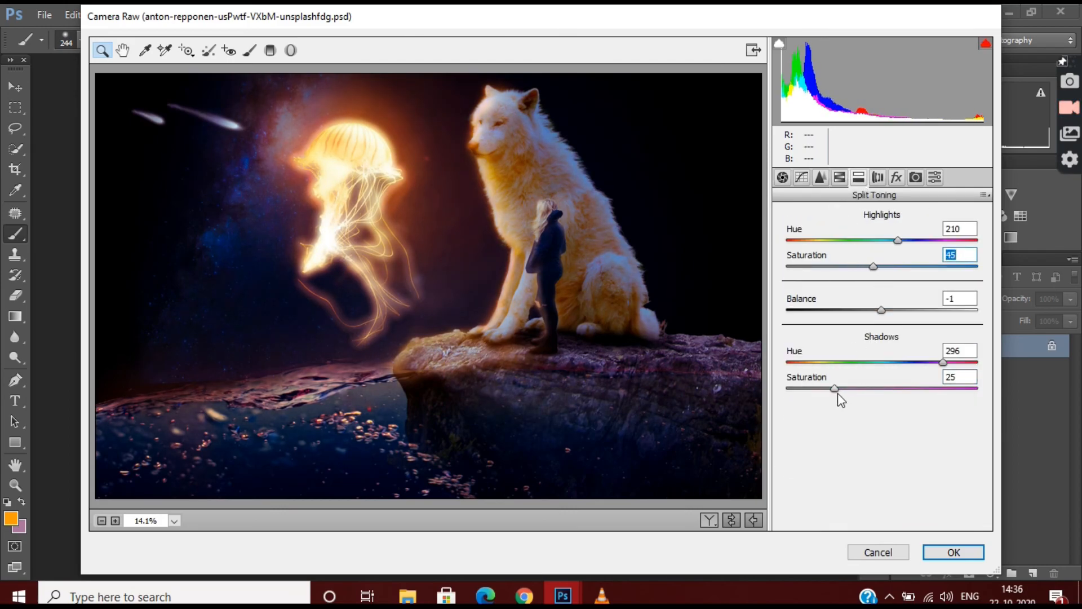
mouse_move(838, 393)
mouse_down()
mouse_move(793, 398)
mouse_move(851, 411)
mouse_move(828, 411)
mouse_up()
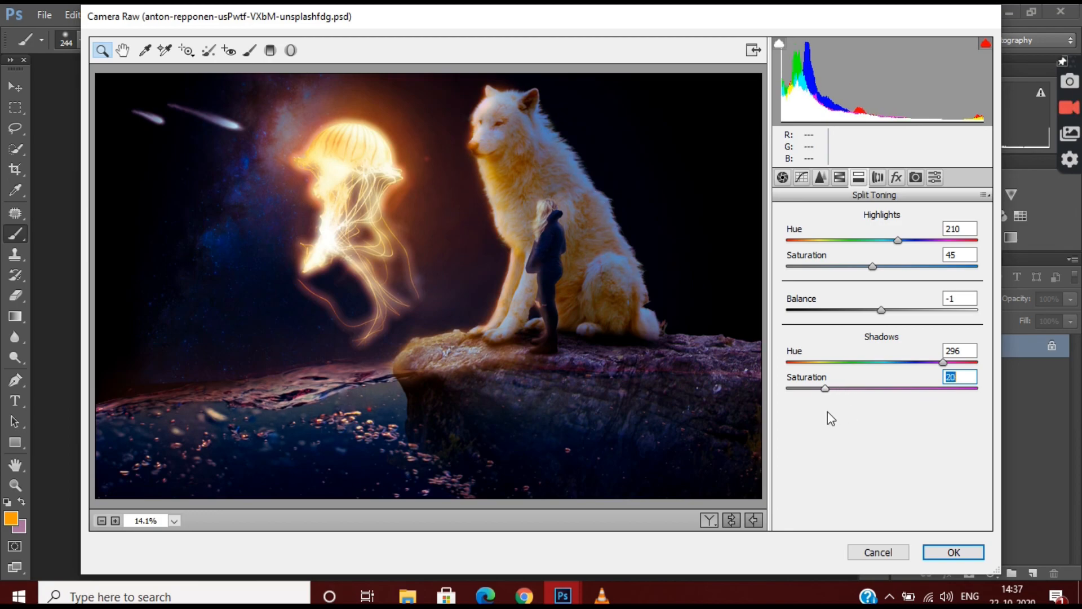
click(953, 552)
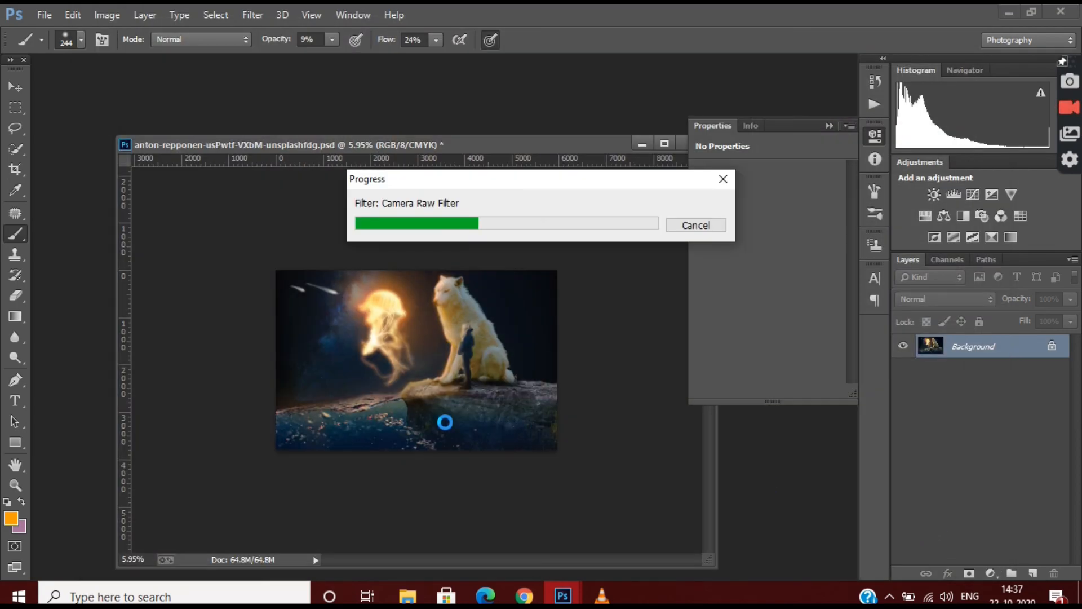
Step: Add a Levels adjustment layer with input black 9 and white 223, and output levels 12 to 245
key(ctrl+0)
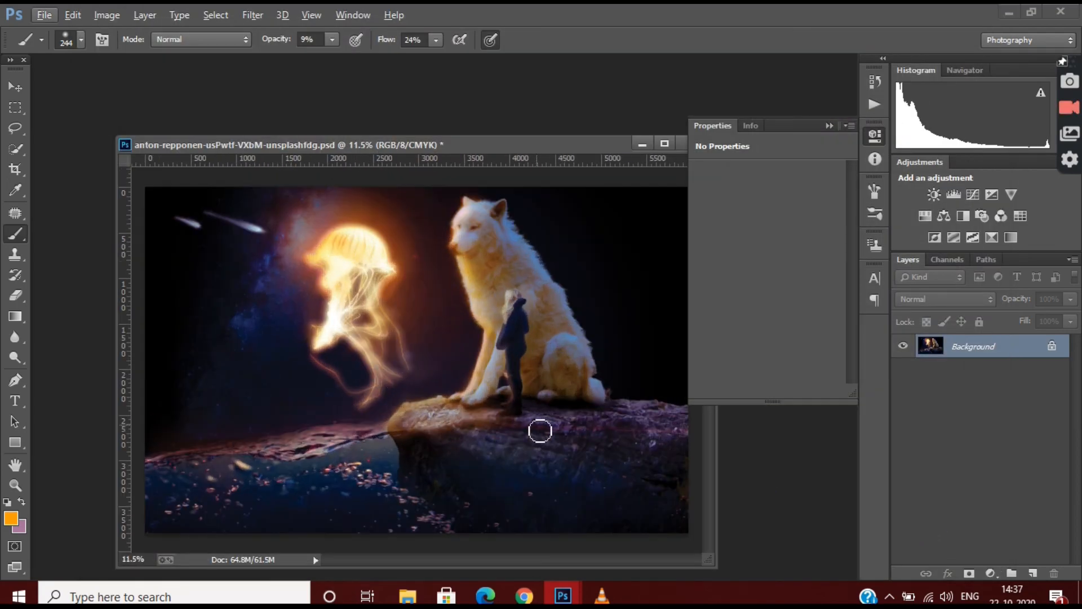
click(990, 573)
click(954, 306)
drag(719, 336, 724, 339)
drag(836, 336, 832, 336)
mouse_move(718, 288)
mouse_down()
mouse_move(730, 283)
mouse_move(721, 286)
mouse_up()
drag(836, 287, 823, 289)
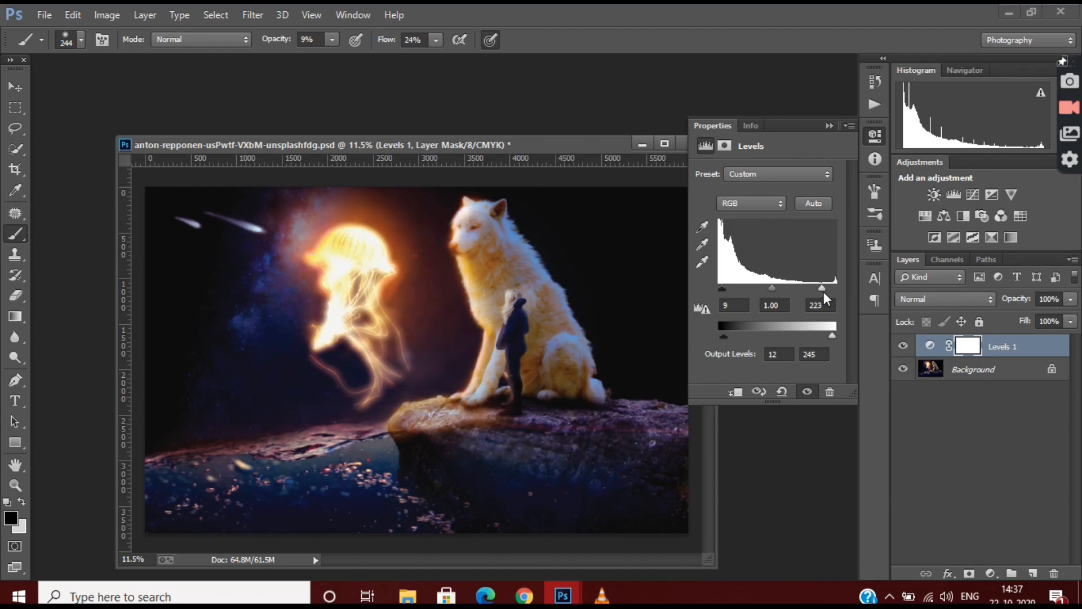